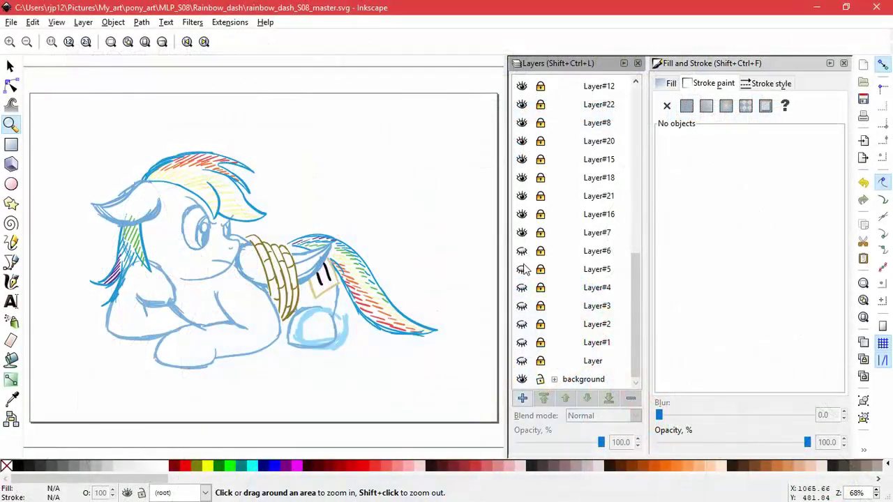
Step: Delete the sketch sublayers Layer#7, Layer#6 and Layer#5
left_click(522, 233)
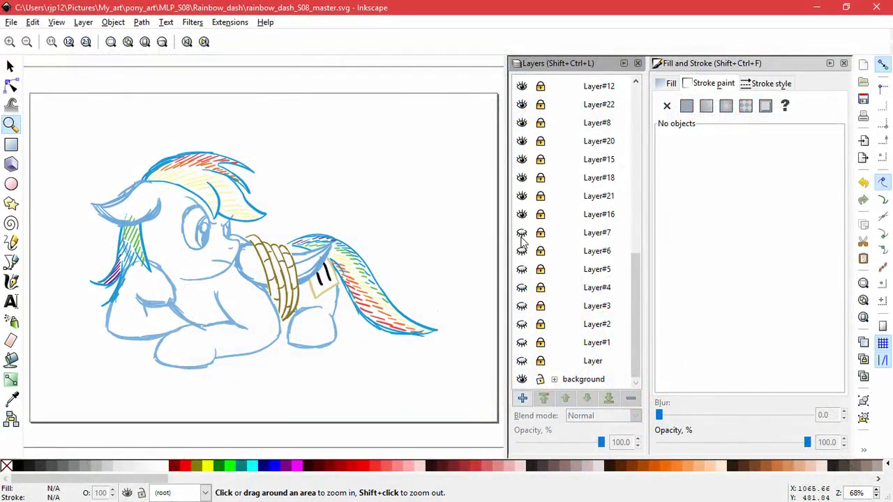
left_click(578, 237)
left_click(630, 397)
left_click(523, 251)
left_click(578, 251)
left_click(630, 397)
left_click(523, 269)
left_click(579, 269)
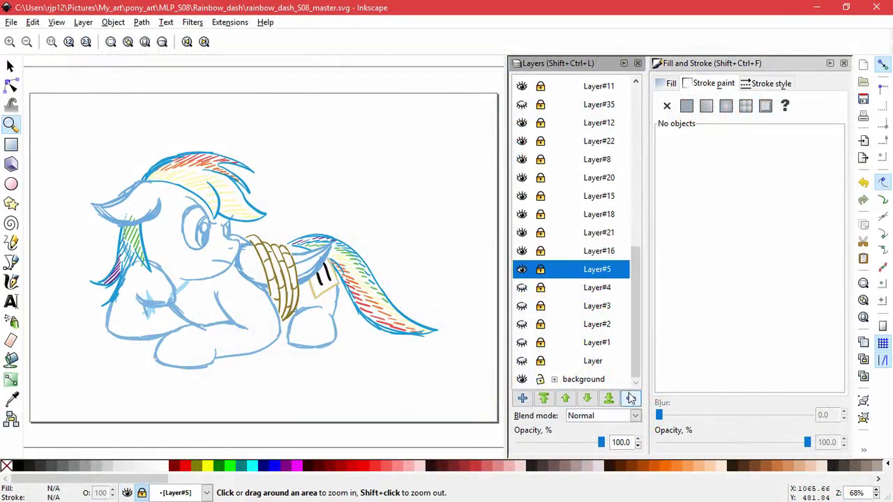
left_click(630, 398)
Step: Delete the sketch sublayers Layer#4, Layer#3 and Layer#2
left_click(523, 288)
left_click(579, 288)
left_click(631, 398)
left_click(522, 306)
left_click(580, 307)
left_click(632, 398)
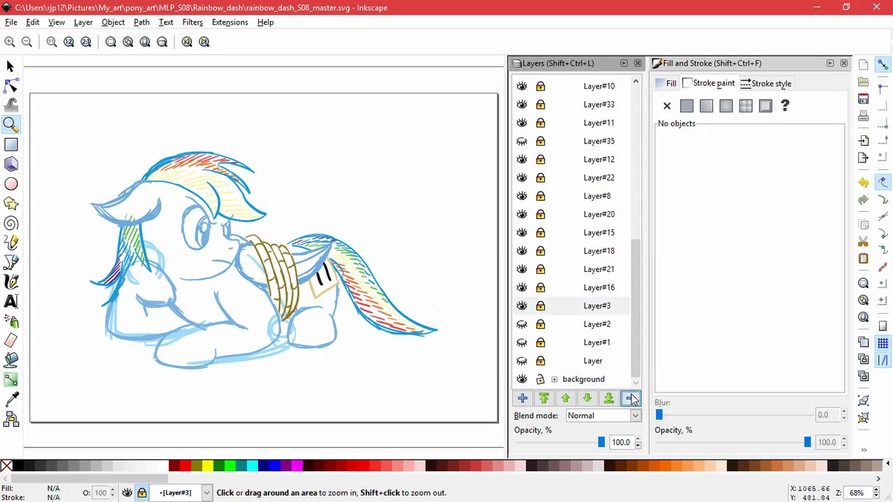
left_click(523, 325)
left_click(585, 327)
left_click(632, 399)
Step: Delete Layer#1 and the lowest sketch sublayer named Layer
left_click(522, 343)
left_click(580, 344)
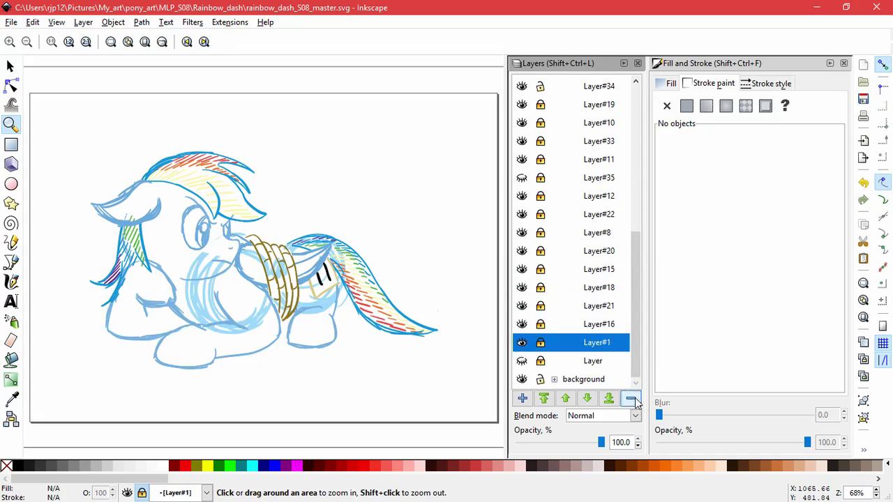
left_click(630, 398)
left_click(593, 361)
left_click(631, 399)
Step: Toggle the visibility of Layer#32 and Layer#17 to identify which sketch strokes they hold
scroll(607, 327, "up", 5)
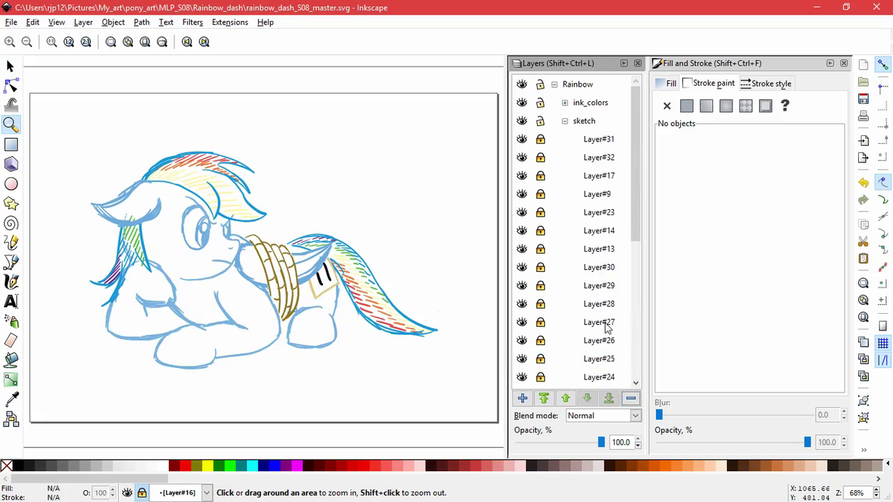
left_click(526, 157)
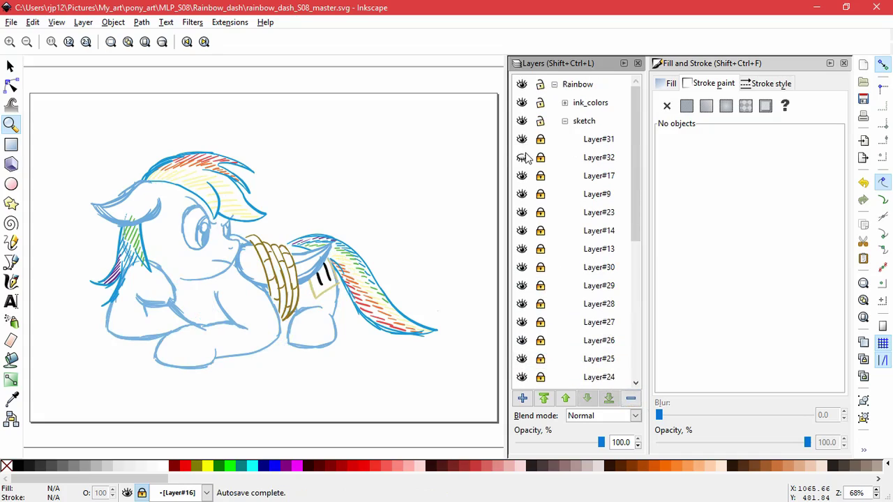
left_click(526, 158)
left_click(526, 157)
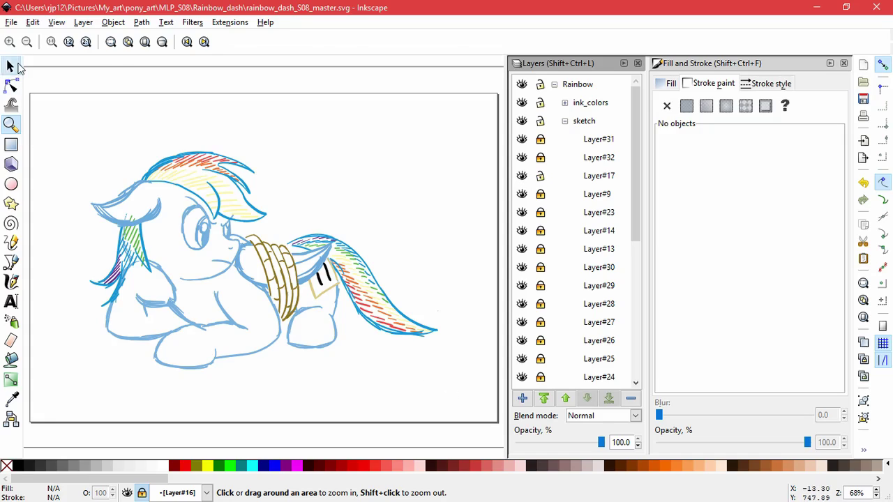
left_click(12, 66)
left_click_drag(32, 124, 478, 408)
key("space")
left_click_drag(330, 392, 154, 426)
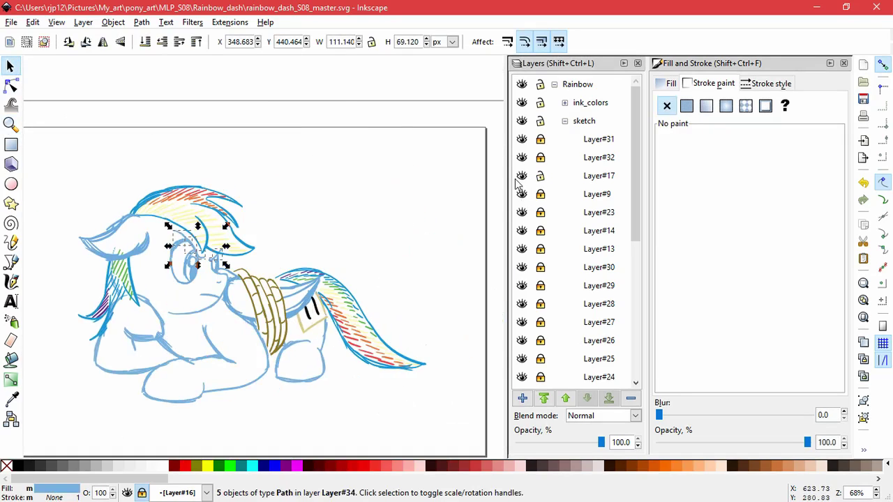
left_click(522, 177)
left_click(521, 177)
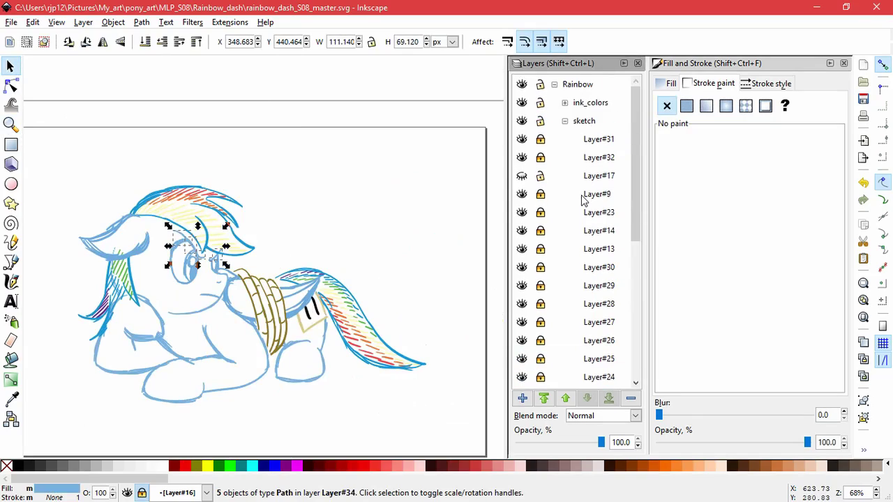
left_click(561, 176)
Step: Cut the five eyelid and brow paths around the eyes out of Layer#34
left_click_drag(233, 156, 139, 320)
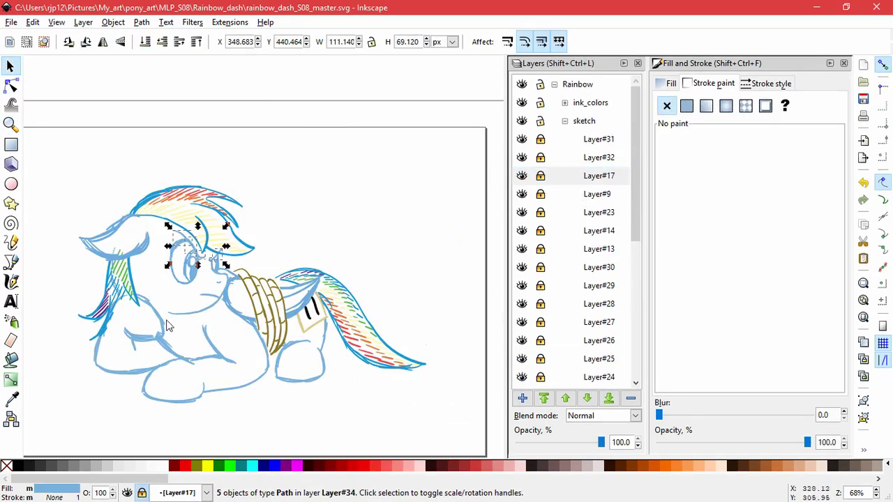
left_click(323, 236)
key("ctrl+z")
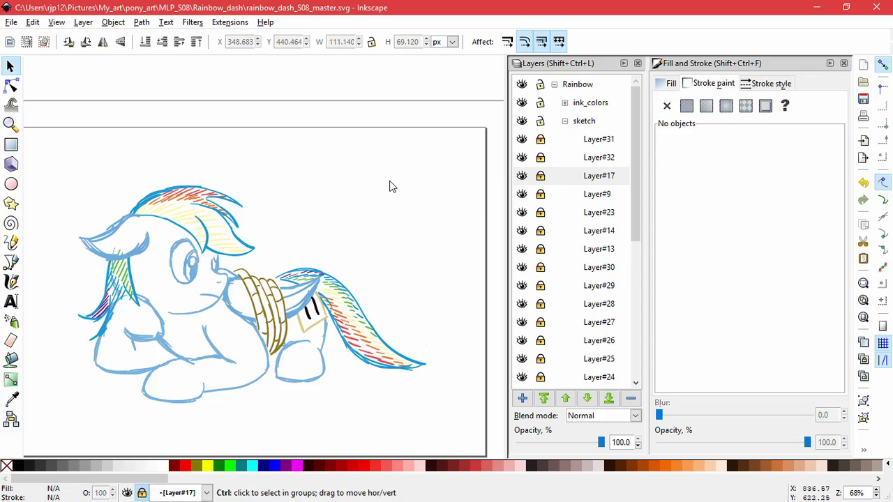
left_click_drag(306, 278, 136, 196)
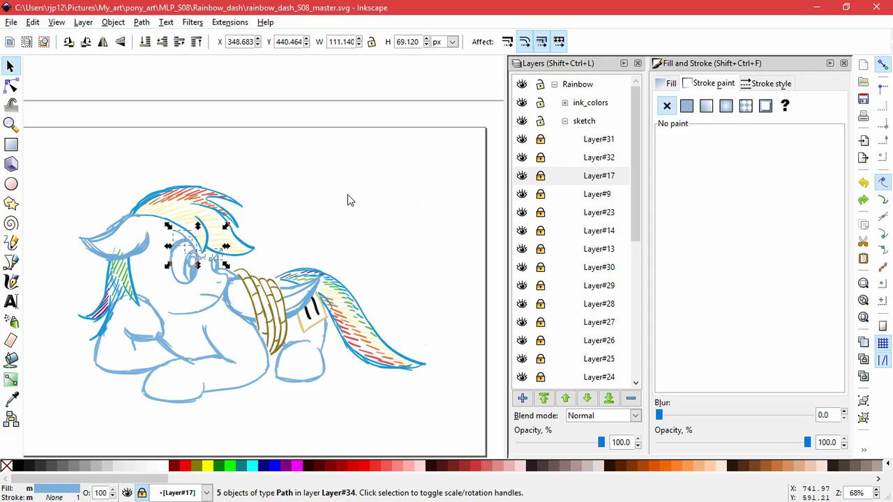
key("ctrl+x")
Step: Toggle the visibility of Layer#31 and the lower sketch sublayers to identify the strokes each one contains
left_click(527, 141)
left_click(527, 141)
scroll(581, 311, "down", 5)
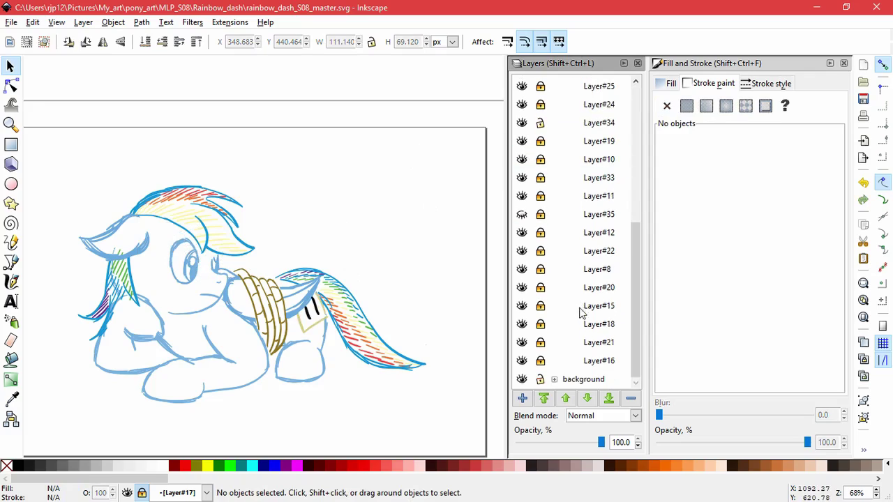
left_click(522, 324)
left_click(522, 324)
left_click(522, 306)
left_click(522, 306)
double_click(522, 288)
left_click(522, 270)
left_click(522, 269)
left_click(523, 251)
left_click(522, 214)
Step: Add a layer named Layer above Layer#11, paste the five cut paths into it in place, and lock it
left_click(580, 196)
left_click(522, 397)
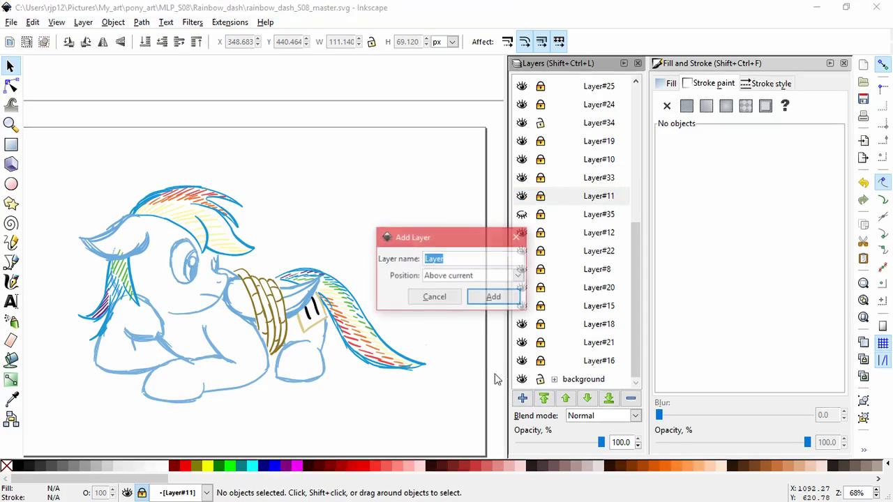
left_click(493, 297)
left_click(32, 23)
left_click(60, 137)
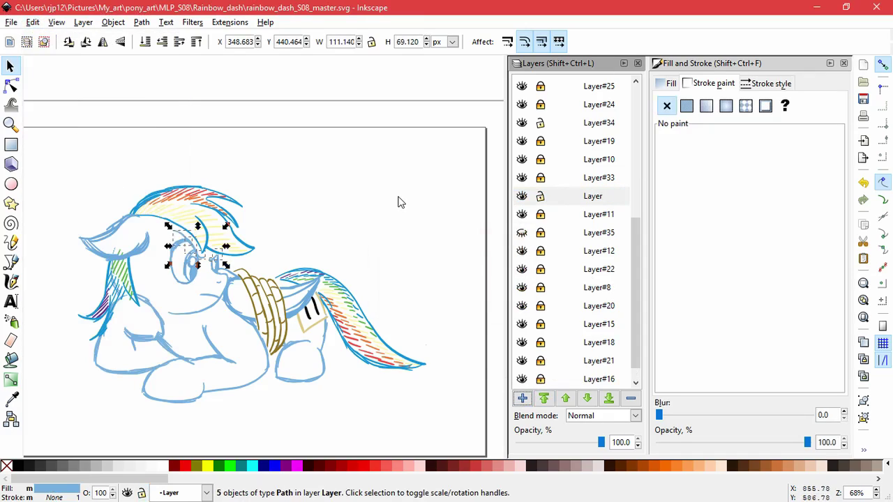
left_click(399, 202)
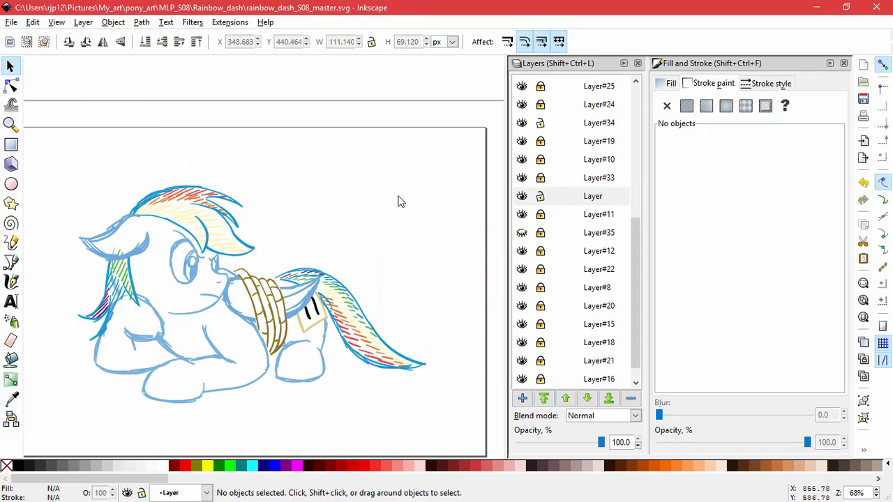
left_click(540, 197)
Step: With Layer#11 unlocked and active, delete the redundant strokes along the near eye's left outline
scroll(177, 258, "up", 5)
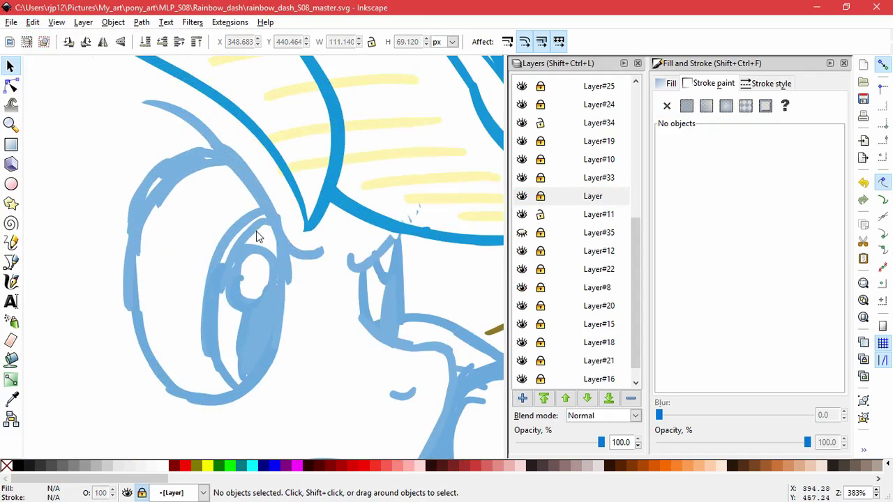
left_click(528, 196)
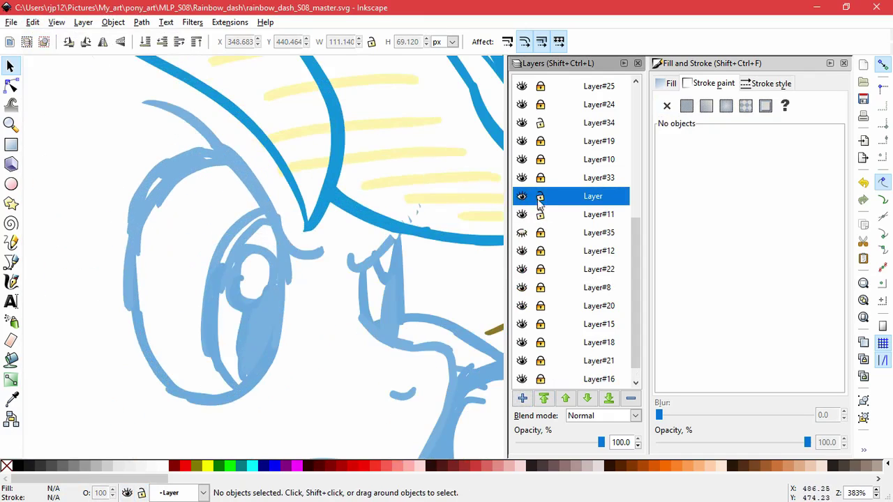
left_click(517, 216)
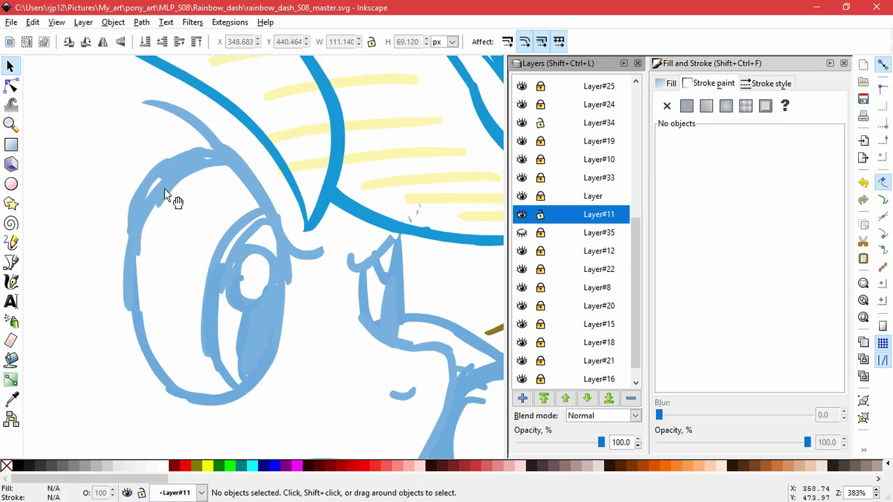
left_click_drag(151, 181, 74, 140)
key("Delete")
mouse_move(145, 184)
left_mouse_down()
mouse_move(69, 133)
mouse_move(71, 140)
left_mouse_up()
key("Delete")
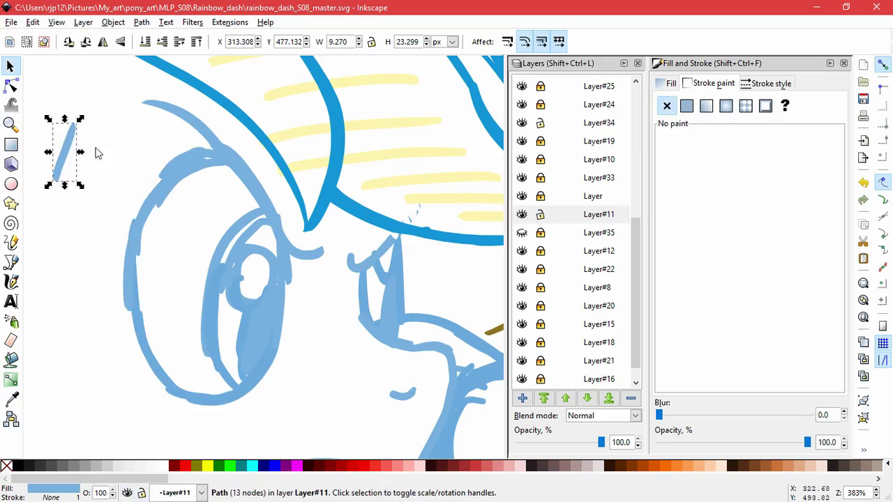
key("Delete")
Step: Delete the three redundant strokes along the upper edge of the near eye on Layer#11
left_click_drag(191, 157, 125, 109)
key("Delete")
left_click_drag(174, 159, 87, 132)
key("Delete")
left_click_drag(202, 154, 132, 119)
key("Delete")
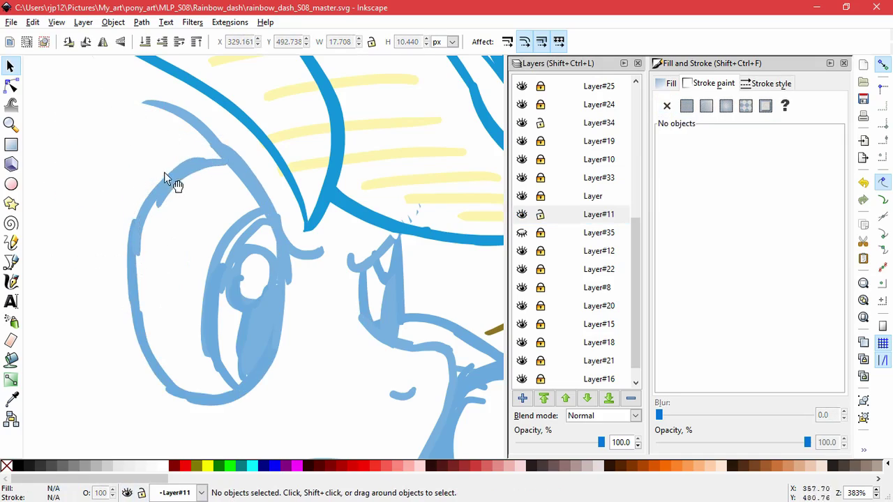
Step: Move two extra strokes away from the near eye's left side and reposition its remaining left outline stroke
left_click(149, 213)
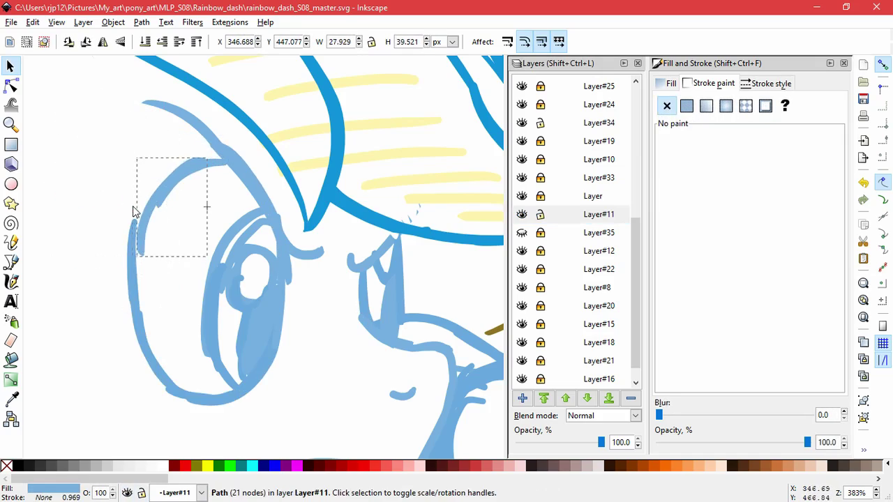
left_click(137, 289)
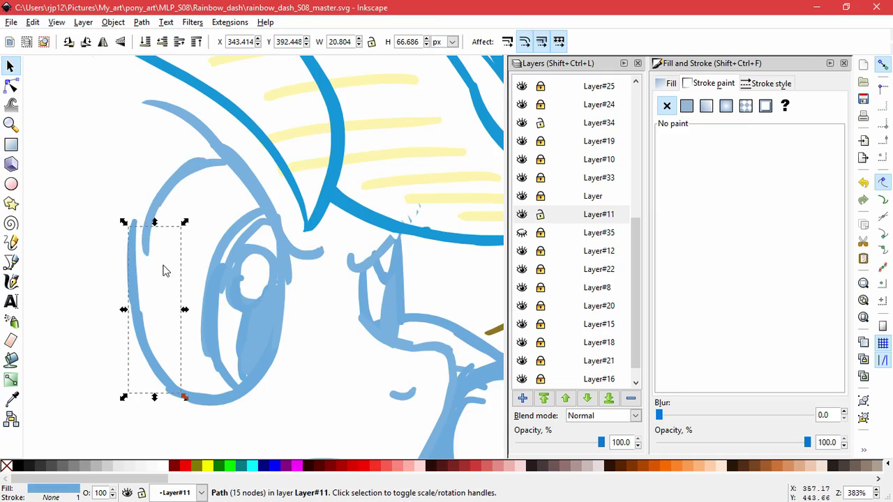
left_click(132, 225)
mouse_move(135, 243)
left_mouse_down()
mouse_move(155, 246)
mouse_move(68, 265)
left_mouse_up()
mouse_move(140, 323)
left_mouse_down()
mouse_move(39, 237)
mouse_move(147, 314)
mouse_move(135, 319)
left_mouse_up()
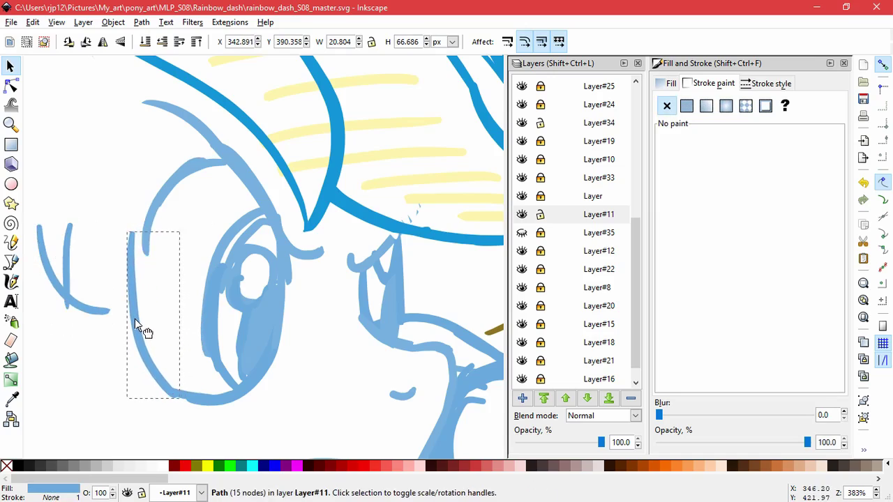
Step: Stretch the near eye's upper arc to about 40 px wide and narrow the eye's nine paths to about 62 px
left_click(208, 168)
left_click_drag(138, 210, 125, 213)
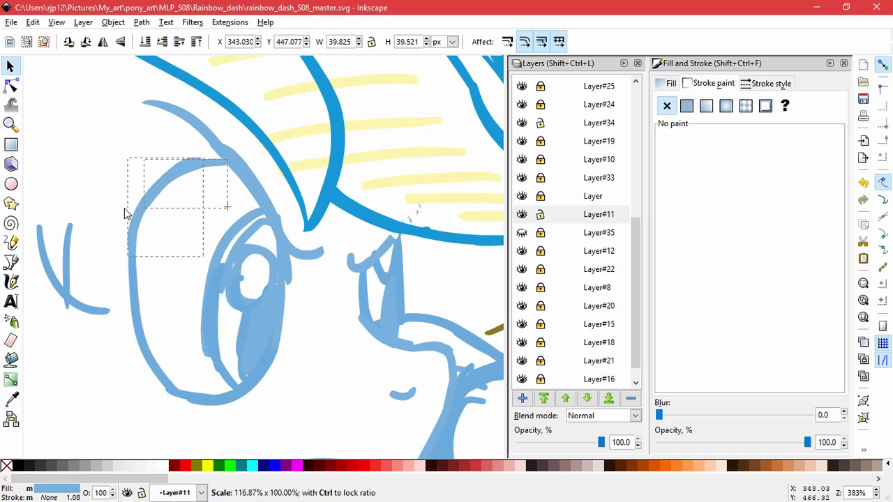
left_click_drag(302, 435, 117, 136)
left_click_drag(124, 274, 133, 280)
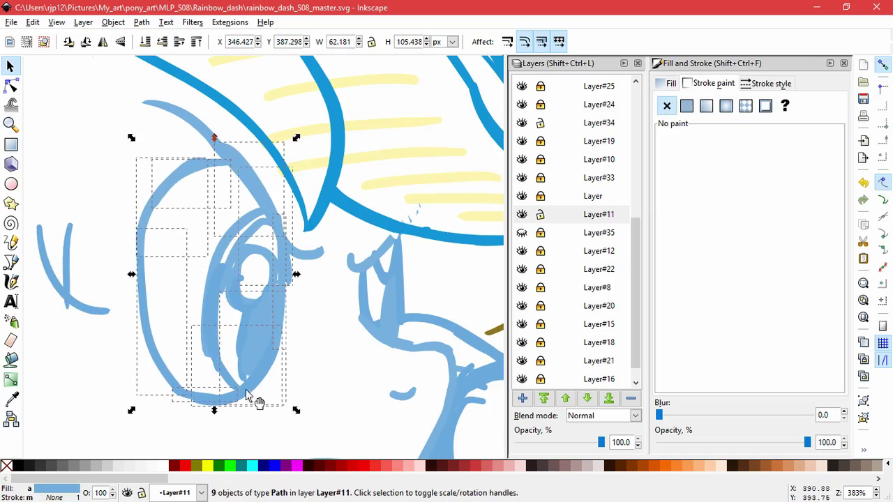
left_click_drag(216, 411, 212, 412)
key("Escape")
Step: Delete the extra strokes at the upper right of the near eye's outline
mouse_move(240, 157)
left_mouse_down()
mouse_move(46, 90)
mouse_move(79, 107)
left_mouse_up()
key("Delete")
left_click(299, 283)
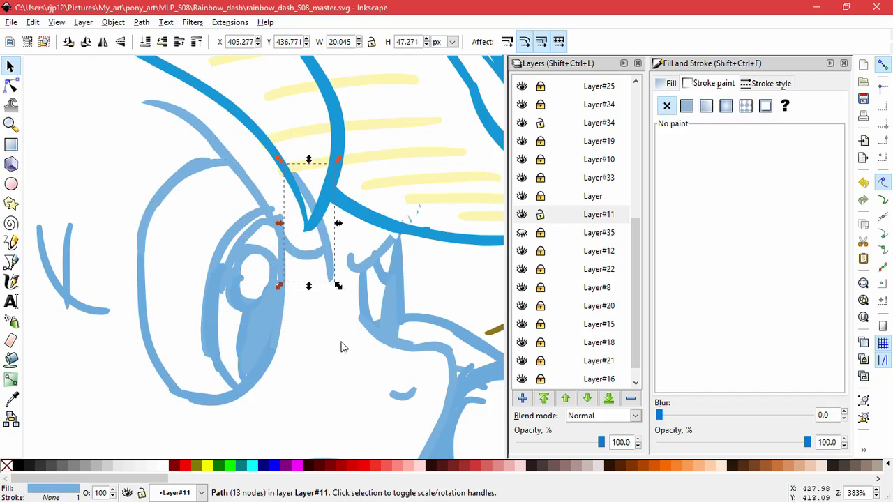
key("Delete")
Step: Lock Layer#11, resize the near eye's iris strokes on Layer#12 to about 32 by 74 px, and relock Layer#12
left_click(522, 252)
left_click(522, 251)
left_click(572, 252)
left_click(540, 251)
left_click(540, 215)
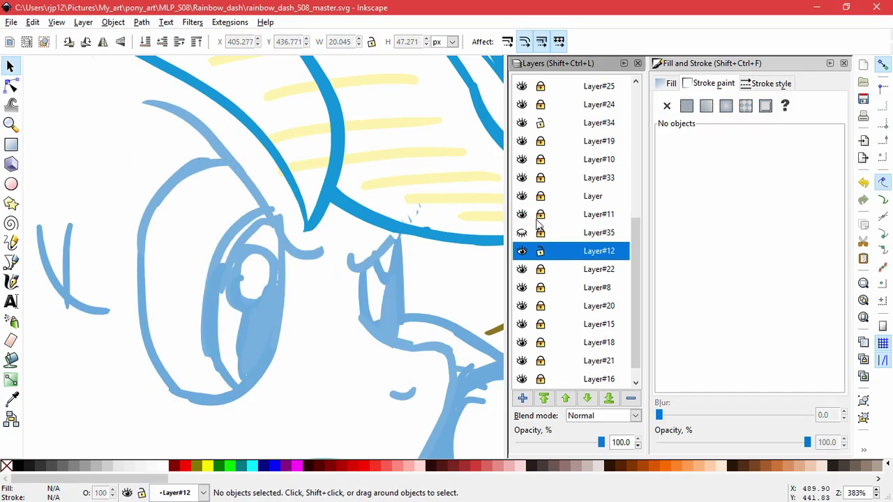
left_click_drag(312, 412, 237, 206)
left_click(240, 269)
key("Escape")
left_click(540, 251)
Step: On Layer#11, delete the strokes set aside left of the near eye and shorten its right outline stroke to about 46 px
left_click(522, 215)
left_click(521, 215)
left_click(540, 215)
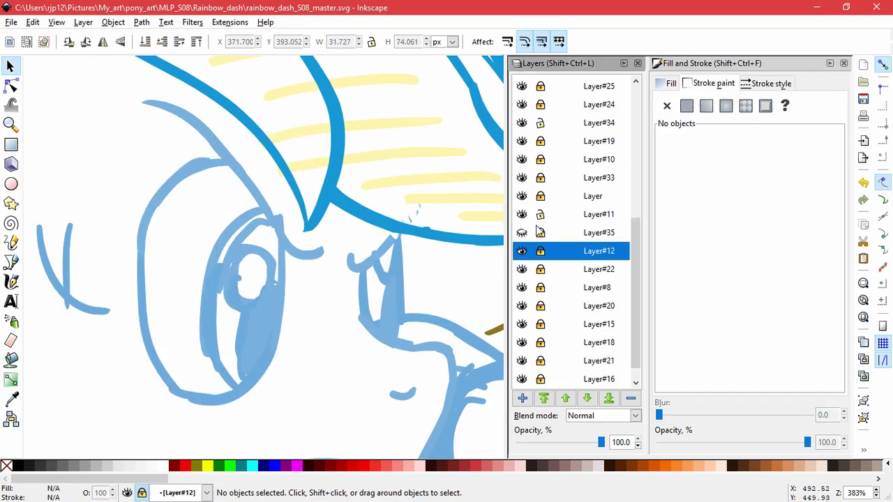
left_click(95, 308)
key("Delete")
left_click(277, 244)
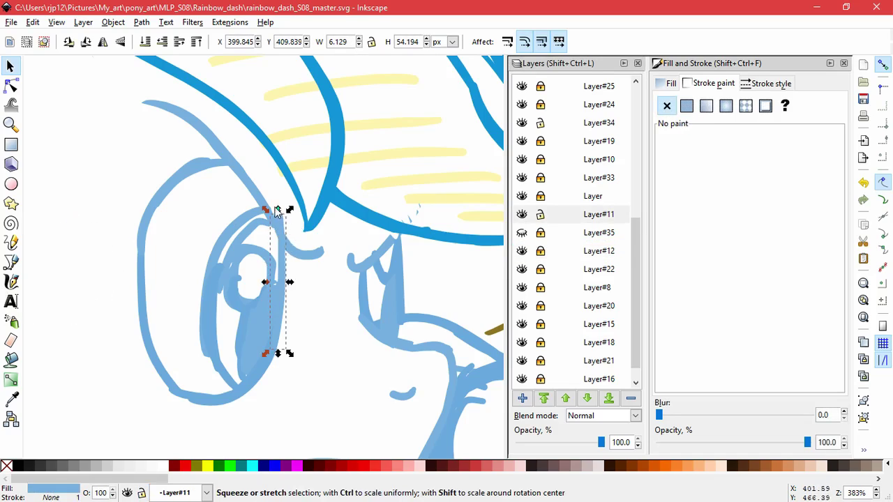
left_click_drag(281, 202, 281, 224)
key("Escape")
Step: Lock Layer#11, unlock the new Layer, and resize the near eye's lower eyelid stroke to about 22 by 18 px
left_click(570, 214)
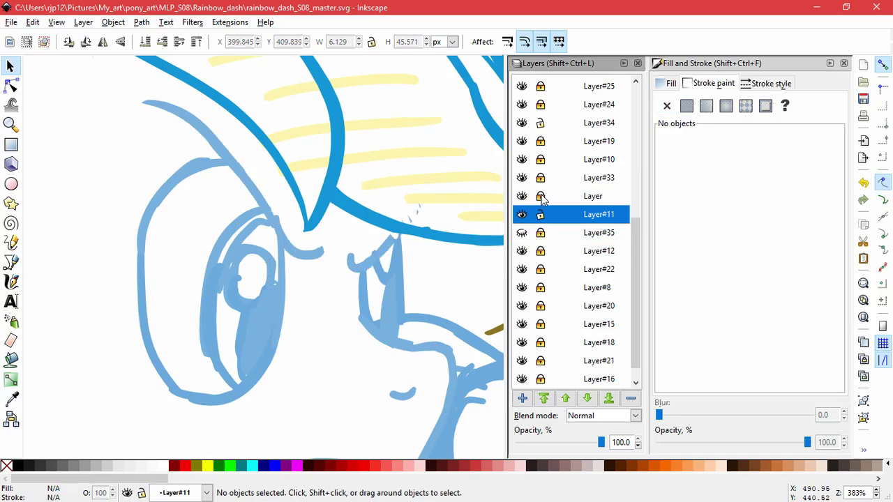
left_click(540, 215)
left_click(308, 254)
left_click_drag(267, 211, 263, 208)
left_click(313, 366)
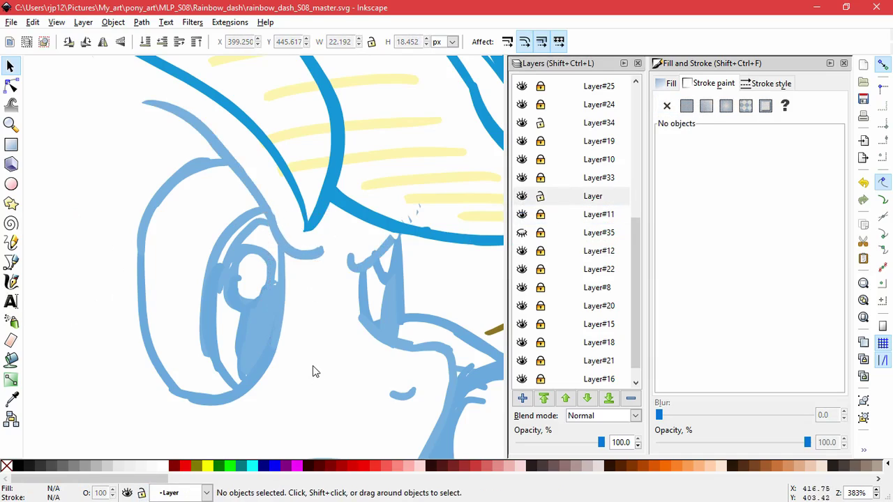
Step: Unlock Layer#11 and Layer#12 and resize the near eye's combined strokes to about 59 by 105 px
scroll(313, 362, "down", 4)
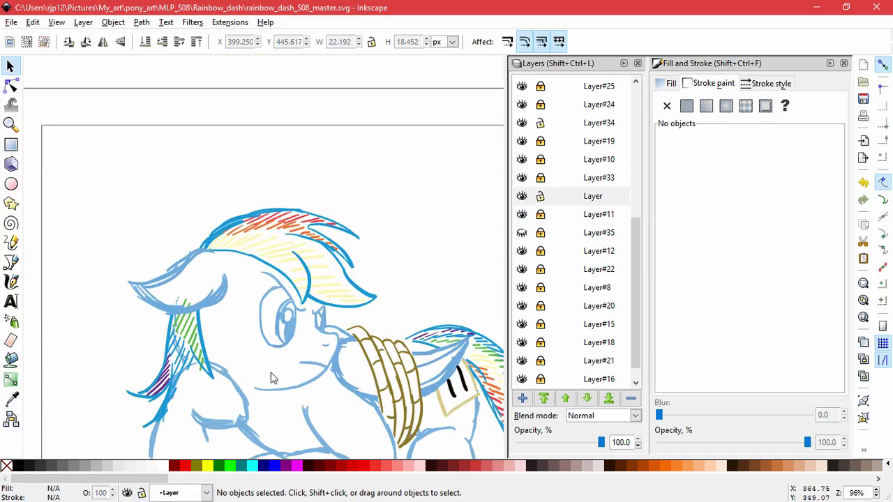
scroll(309, 355, "up", 3)
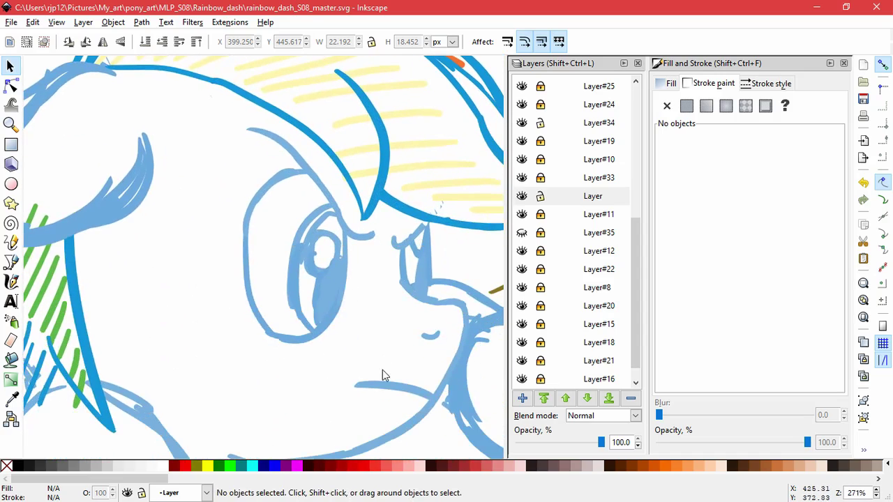
left_click_drag(363, 368, 205, 128)
left_click(305, 372)
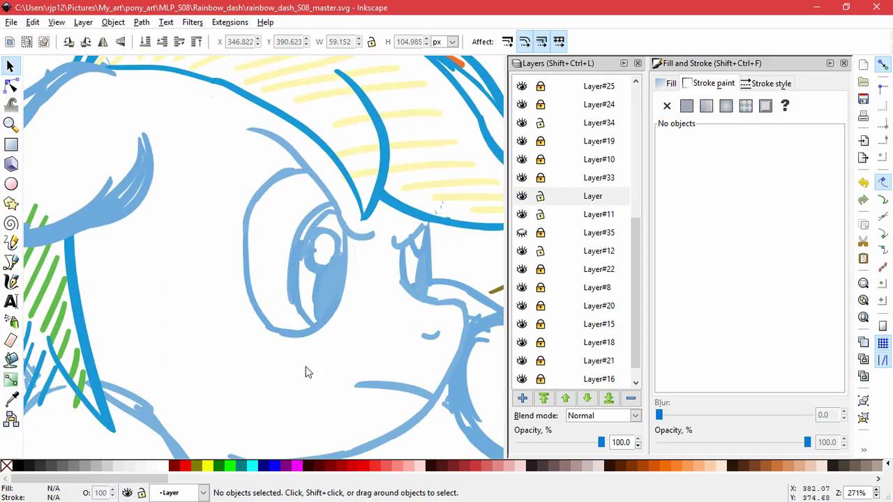
Step: Adjust the near eye's lower outline stroke on Layer#11 to about 24 by 12 px
left_click(268, 376)
left_click_drag(285, 379, 270, 324)
left_click(291, 325)
left_click(319, 384)
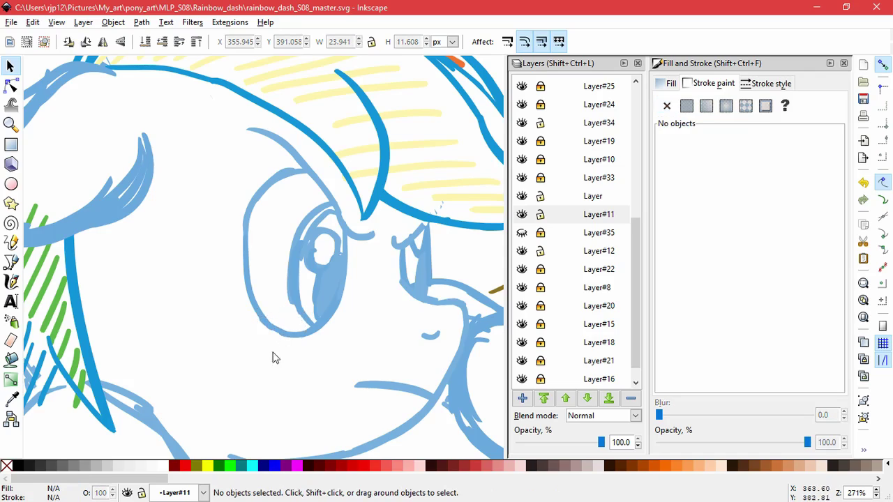
Step: Push the near eye's lower outline stroke into a smoother curve with the Tweak tool and deselect it
scroll(251, 341, "up", 6)
scroll(371, 299, "down", 3)
mouse_move(398, 285)
left_mouse_down()
mouse_move(394, 293)
mouse_move(433, 237)
mouse_move(402, 295)
mouse_move(391, 279)
mouse_move(418, 307)
mouse_move(419, 352)
mouse_move(414, 294)
mouse_move(406, 293)
left_mouse_up()
left_click(12, 105)
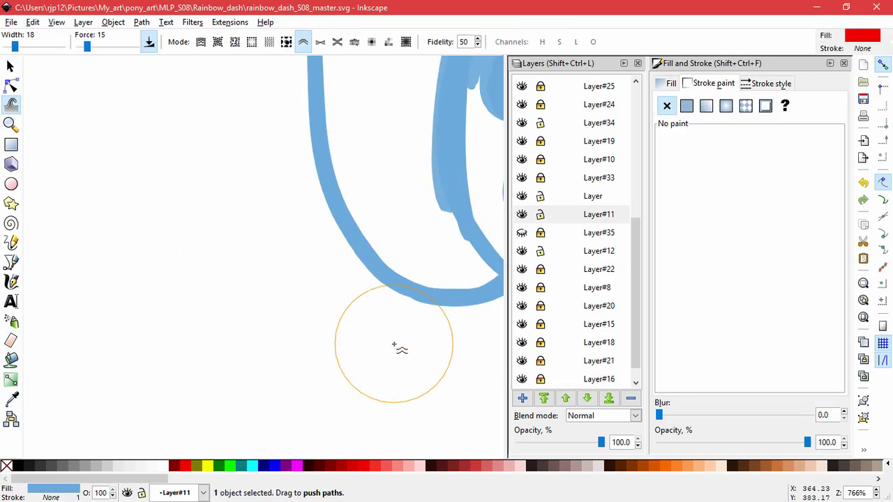
scroll(388, 338, "down", 3)
left_click(12, 68)
left_click(14, 86)
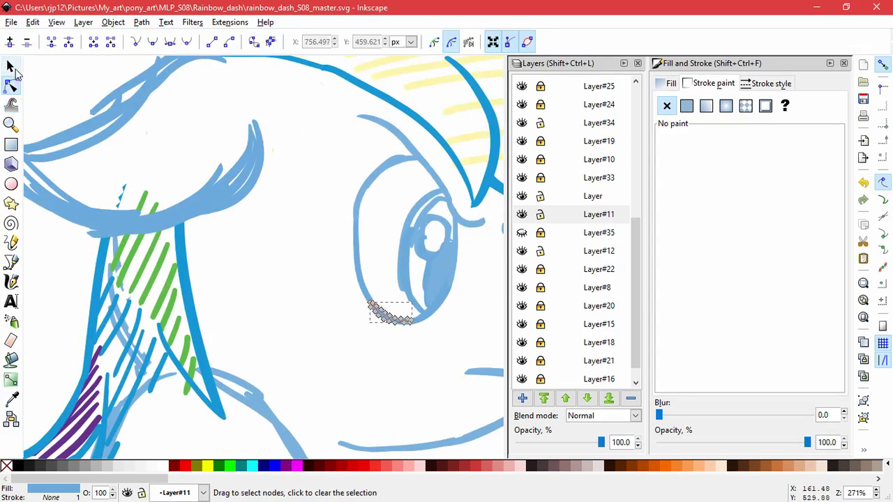
left_click(11, 67)
left_click(426, 333)
left_click_drag(426, 333, 283, 355)
scroll(364, 298, "down", 3)
left_click_drag(349, 336, 337, 315)
scroll(383, 386, "down", 1)
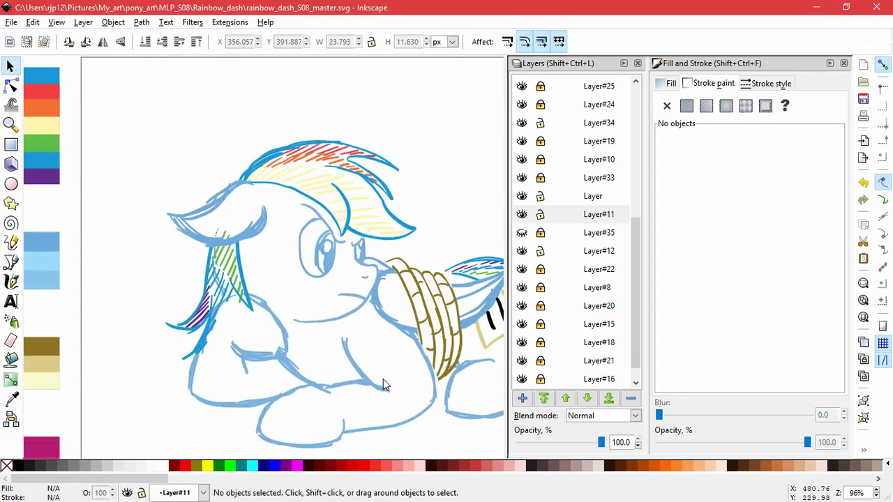
Step: Lock Layer#11, unlock Layer#16, and delete the duplicate strokes of the curved chest line, keeping a single stroke
left_click(541, 214)
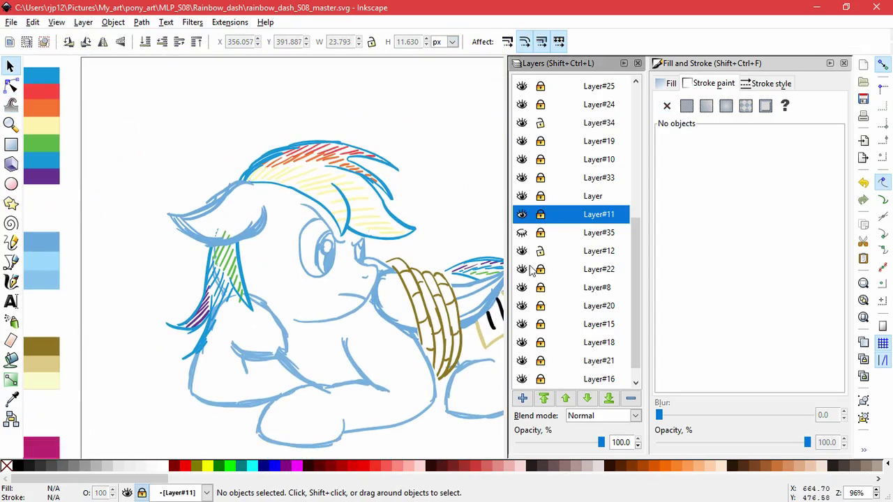
scroll(528, 268, "down", 1)
left_click(541, 360)
scroll(342, 388, "up", 4)
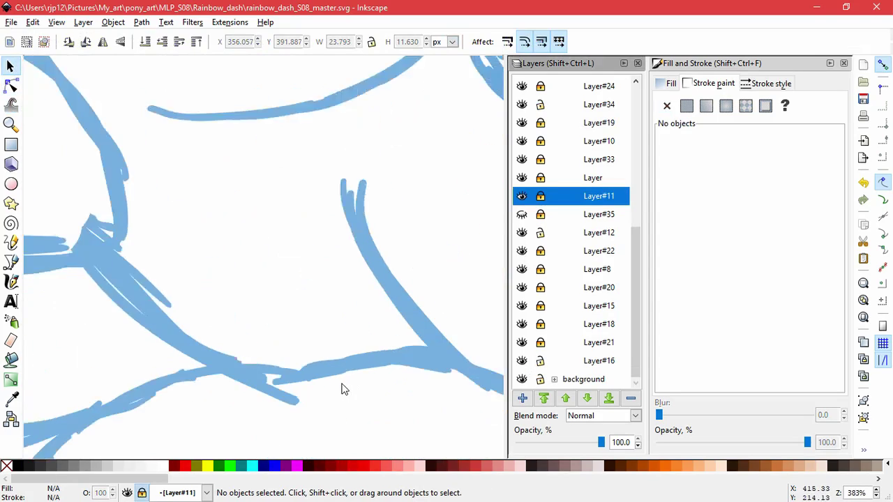
left_click_drag(362, 257, 404, 209)
key("Delete")
left_click_drag(339, 261, 277, 262)
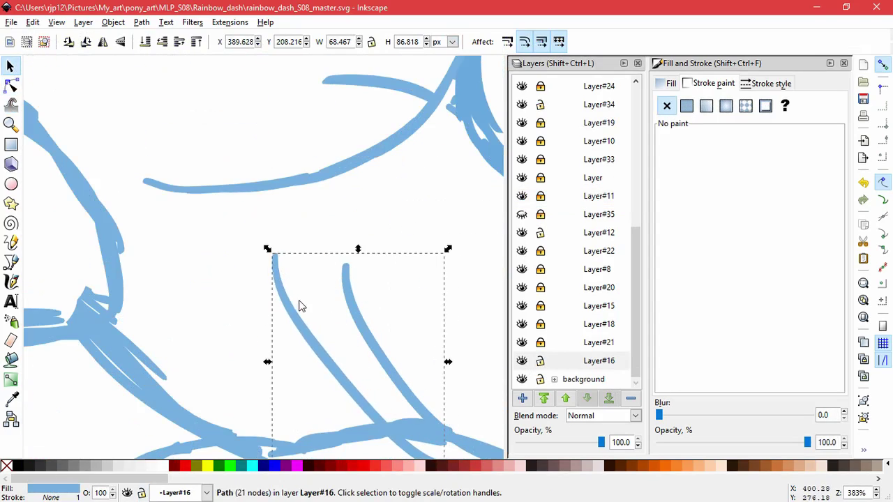
scroll(299, 303, "down", 2)
key("Delete")
left_click(342, 318)
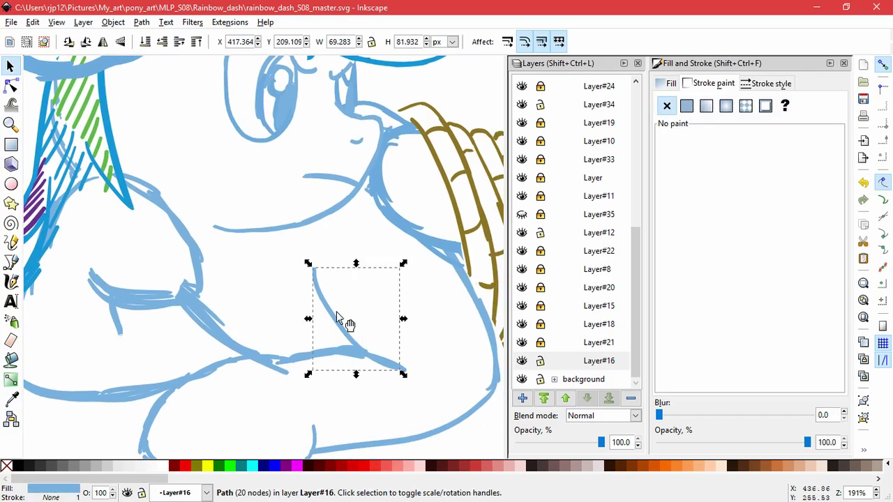
Step: Delete the overlapping strokes along the front leg's upper edge, just below the chest line on Layer#16
mouse_move(403, 371)
left_mouse_down()
mouse_move(391, 368)
mouse_move(419, 293)
left_mouse_up()
key("Delete")
key("Delete")
key("Delete")
left_click_drag(315, 348, 271, 303)
key("Delete")
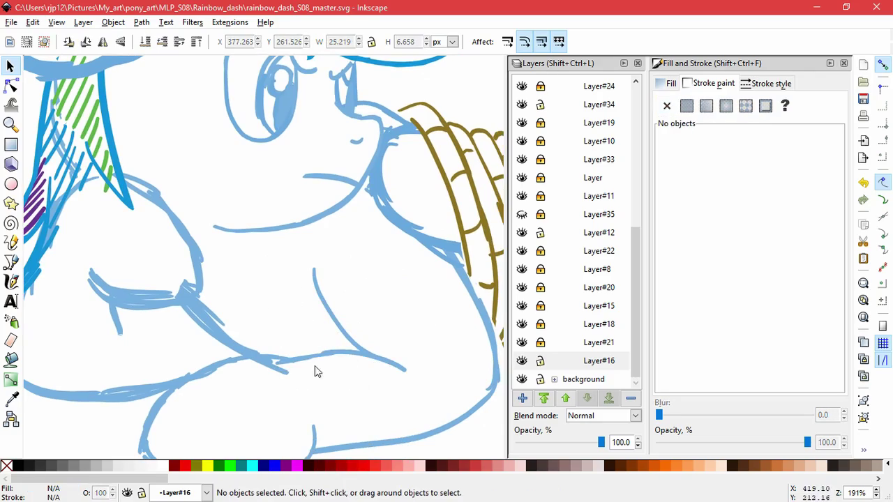
left_click_drag(308, 357, 281, 328)
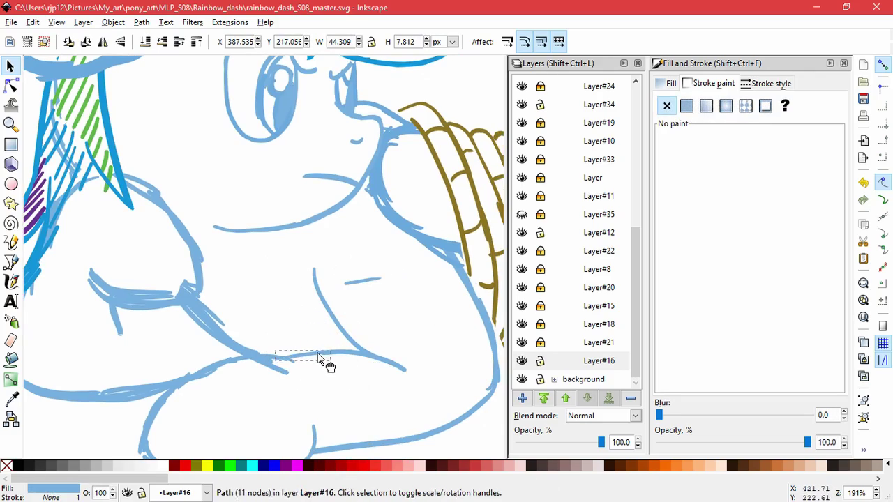
left_click_drag(319, 357, 320, 358)
left_click(430, 342)
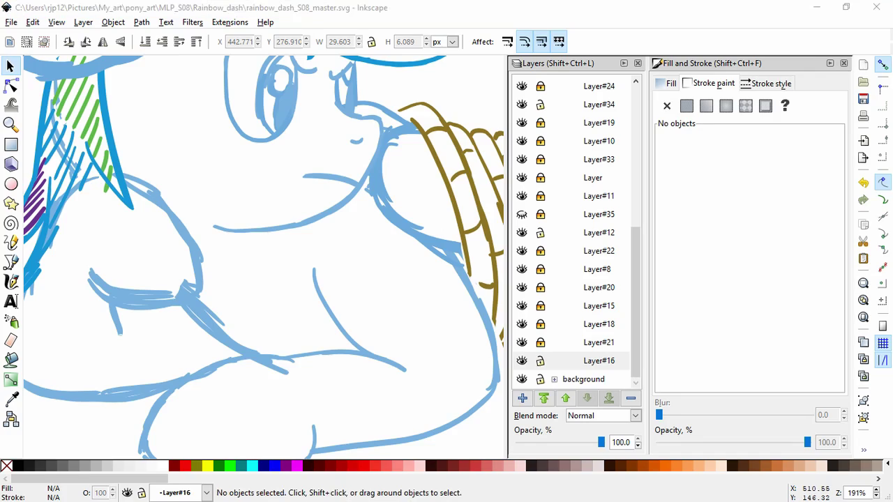
left_click(350, 22)
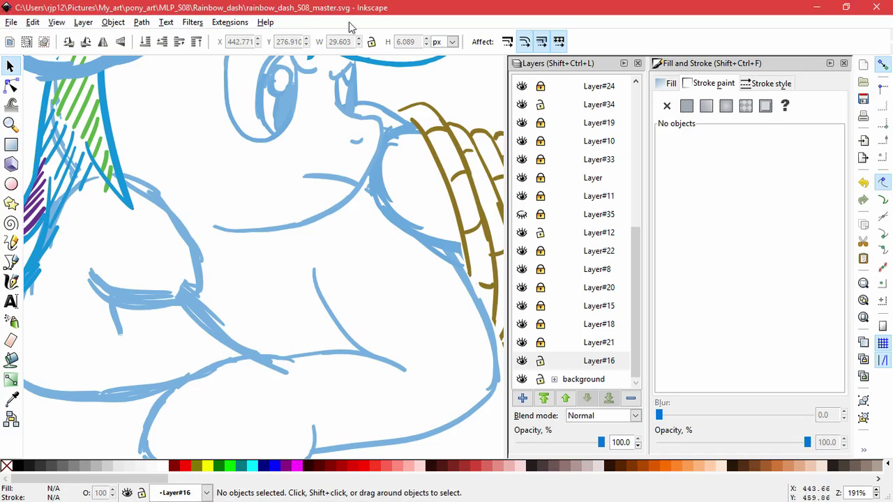
Step: Delete the overshooting strokes where the diagonal line beside the folded foreleg meets the front leg's upper edge
left_click_drag(275, 371, 238, 414)
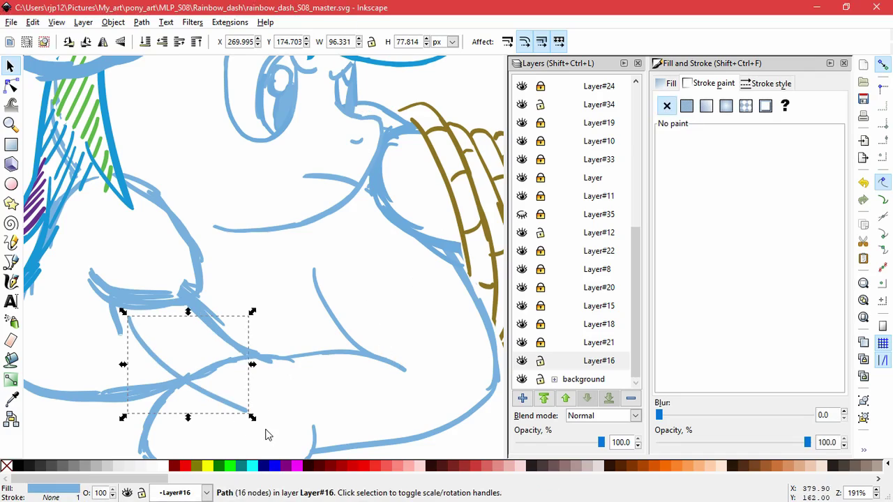
key("Delete")
left_click(222, 328)
key("Delete")
left_click(277, 362)
left_click_drag(281, 370, 273, 398)
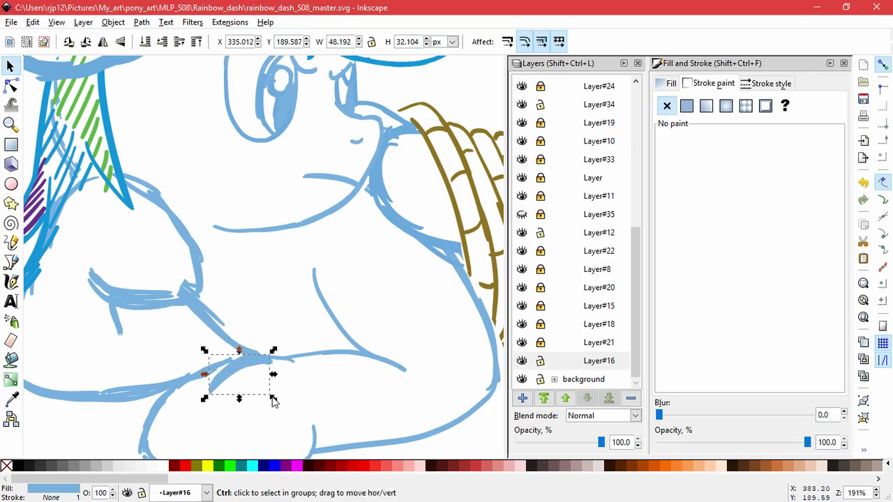
key("ctrl+z")
left_click(279, 361)
key("Delete")
Step: Delete further duplicate strokes of the diagonal line running from the folded foreleg to the front leg's upper edge
left_click_drag(232, 339, 255, 293)
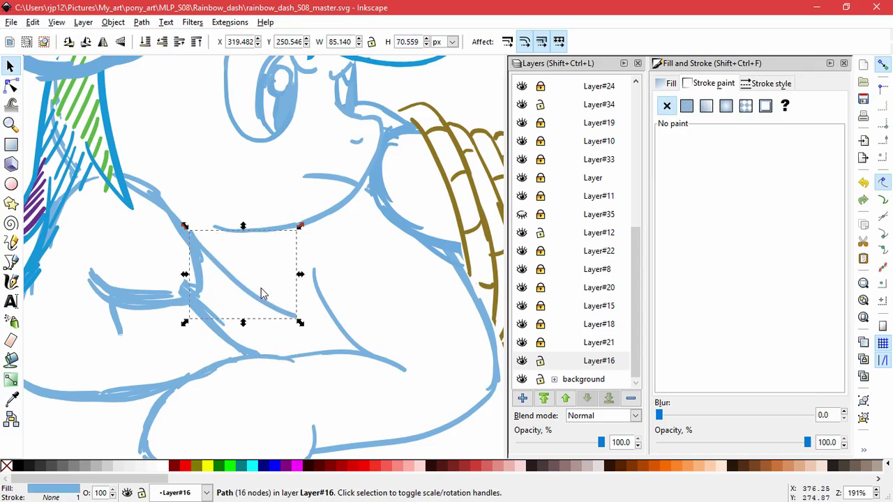
key("Delete")
left_click_drag(214, 314, 209, 244)
key("Delete")
left_click_drag(256, 351, 293, 283)
key("Delete")
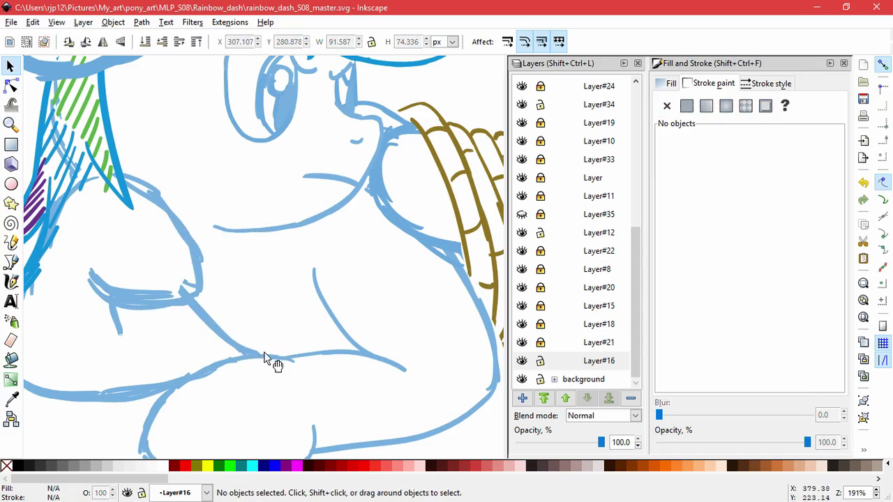
left_click_drag(221, 323, 212, 312)
key("Delete")
Step: Separate the remaining overlapping diagonal strokes beside the folded foreleg and delete the extras, leaving one clean stroke
scroll(224, 355, "up", 2)
left_click_drag(256, 351, 164, 361)
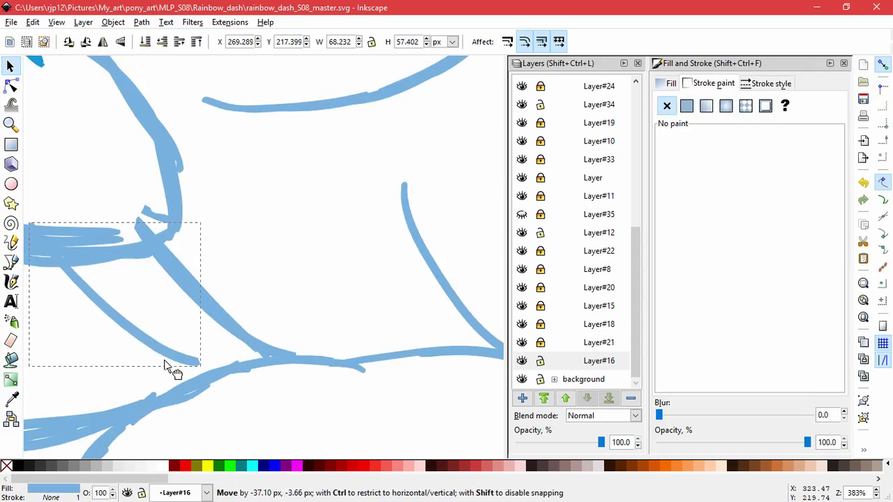
left_click_drag(248, 330, 334, 236)
mouse_move(243, 323)
left_mouse_down()
mouse_move(254, 361)
mouse_move(283, 384)
left_mouse_up()
key("Delete")
mouse_move(325, 241)
left_mouse_down()
mouse_move(206, 328)
mouse_move(204, 344)
left_mouse_up()
left_click(312, 264)
left_click(186, 351)
key("Delete")
Step: Resize the remaining diagonal stroke to about 74 by 49 px and shift it to meet the front leg's upper edge
left_click(161, 293)
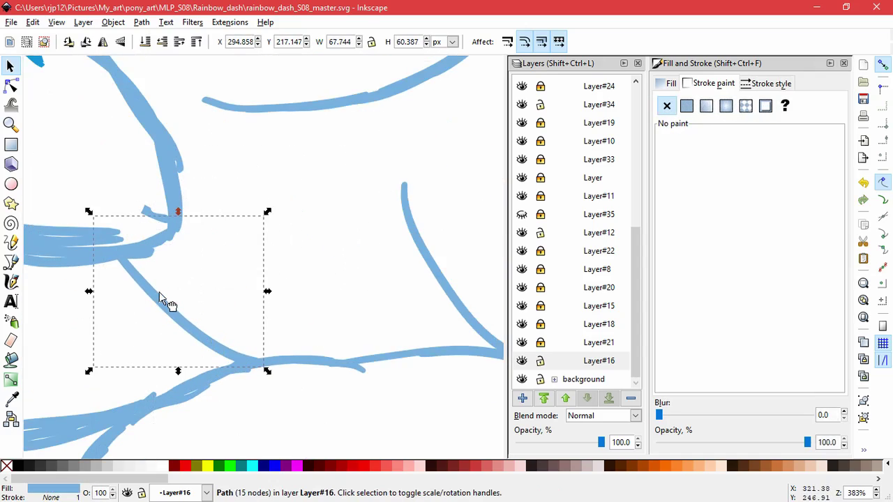
left_click(160, 293)
left_click_drag(177, 211, 160, 222)
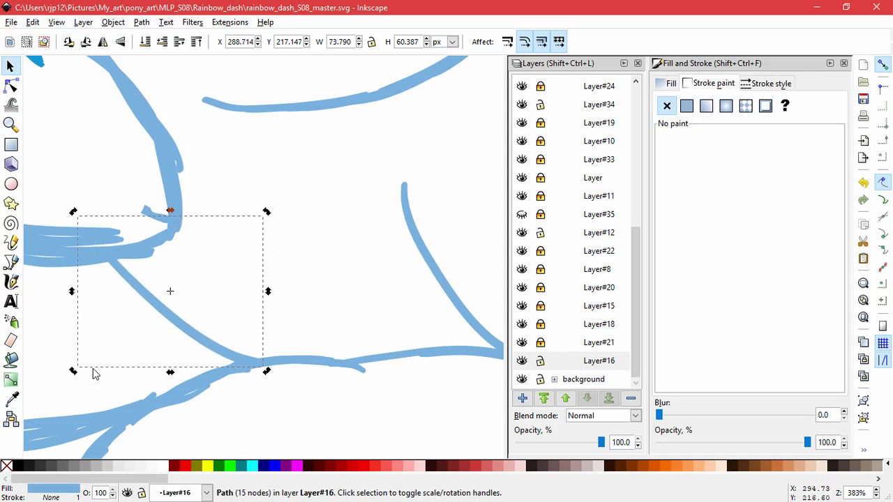
left_click_drag(71, 292, 75, 321)
left_click(316, 249)
scroll(317, 271, "down", 4)
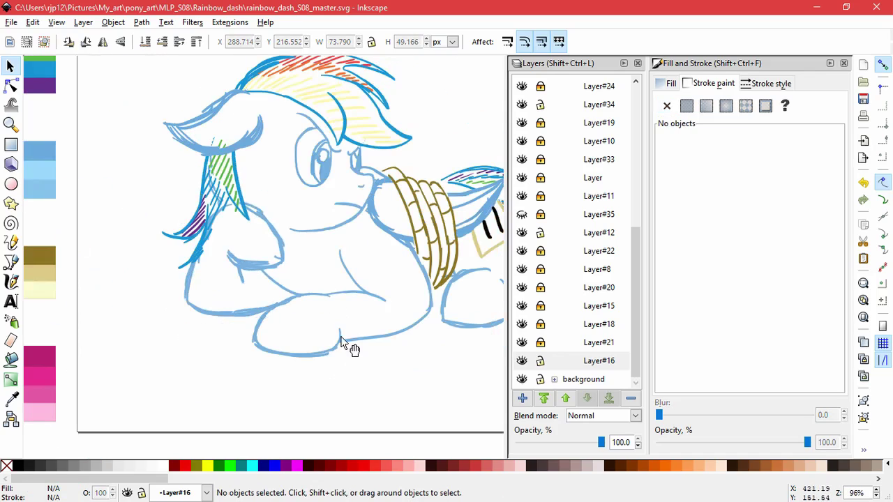
scroll(285, 289, "up", 2)
left_click_drag(286, 290, 293, 288)
left_click(361, 259)
scroll(371, 298, "down", 2)
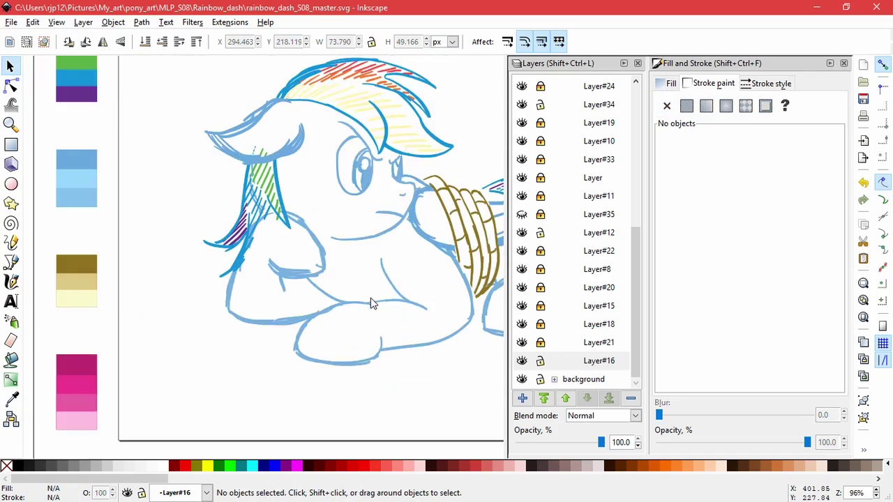
Step: Lock Layer#16, unlock Layer#15, and delete the duplicate stroke along the folded foreleg's lower edge
left_click_drag(379, 282, 305, 313)
scroll(198, 350, "up", 5)
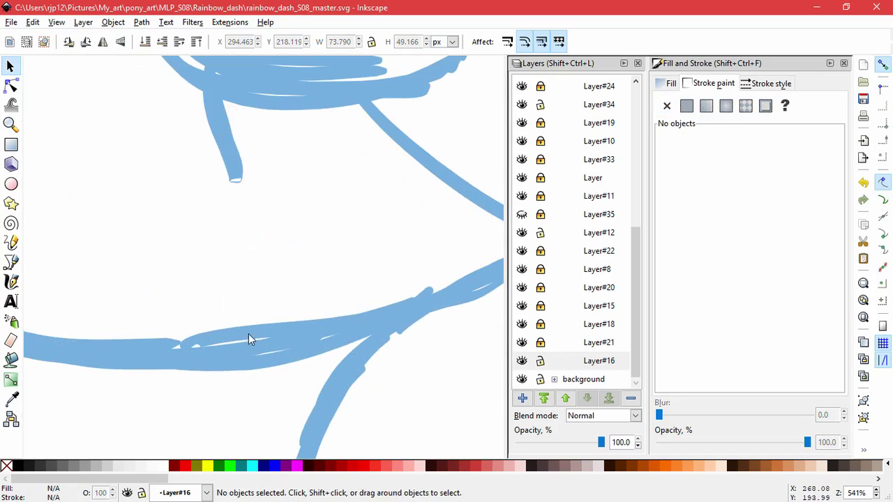
left_click(541, 360)
left_click(540, 306)
left_click_drag(218, 328, 215, 265)
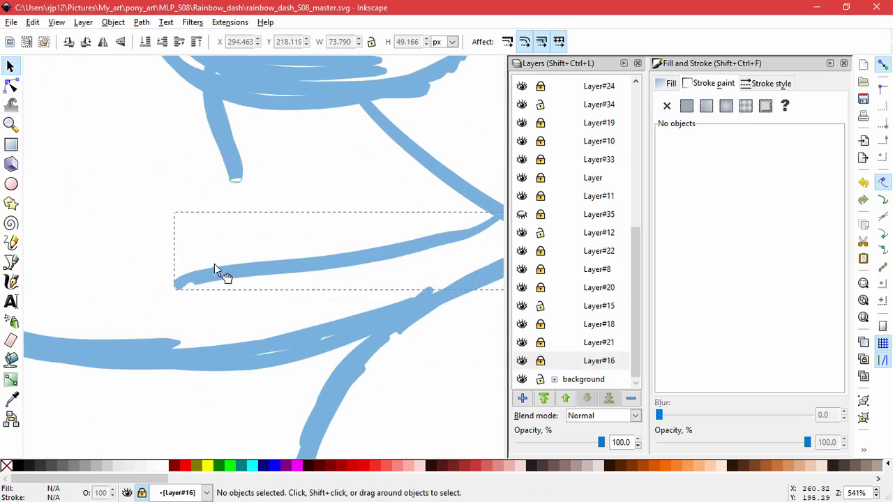
key("Delete")
Step: Unlock Layer#16 and delete the overlapping stroke where the folded foreleg meets the front hoof
left_click_drag(430, 289, 371, 249)
left_click(541, 360)
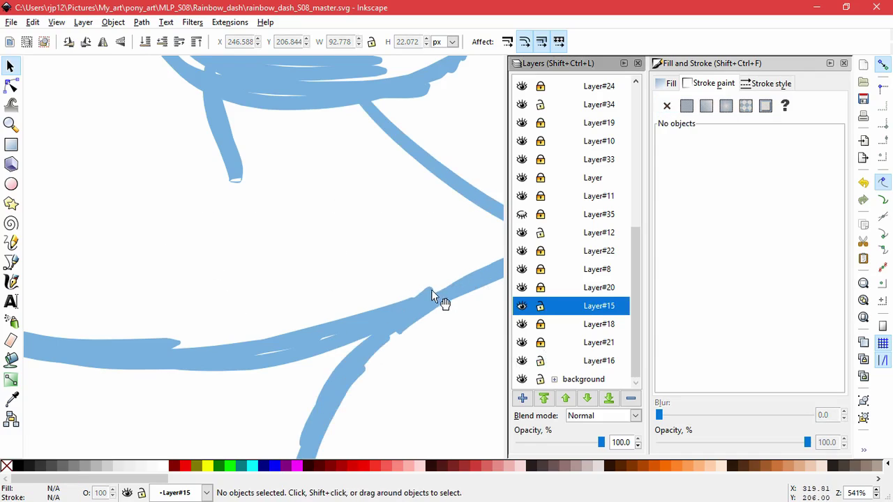
left_click_drag(431, 289, 293, 209)
key("Delete")
Step: Separate the overlapping strokes around the front hoof on Layer#16 and delete the duplicates along its outline
scroll(316, 397, "down", 2)
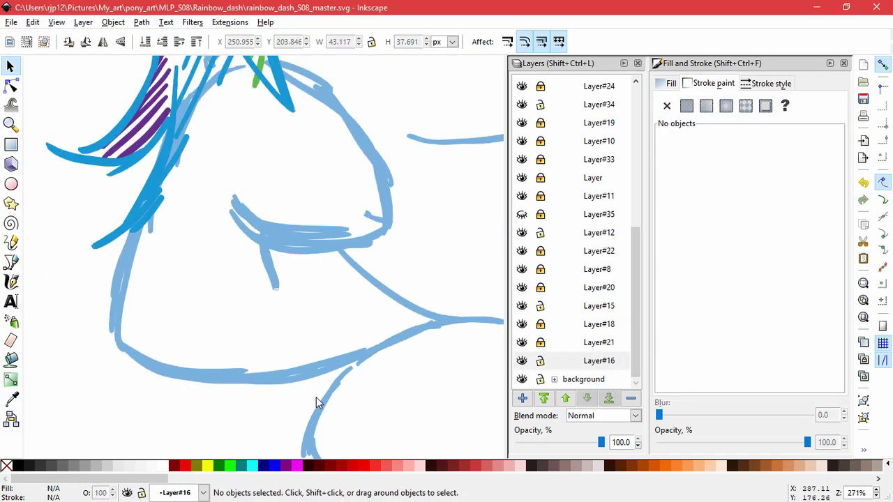
mouse_move(373, 389)
left_mouse_down()
mouse_move(350, 324)
mouse_move(214, 284)
left_mouse_up()
mouse_move(376, 427)
left_mouse_down()
mouse_move(398, 325)
mouse_move(97, 375)
left_mouse_up()
key("Delete")
left_click_drag(327, 391, 369, 293)
key("Delete")
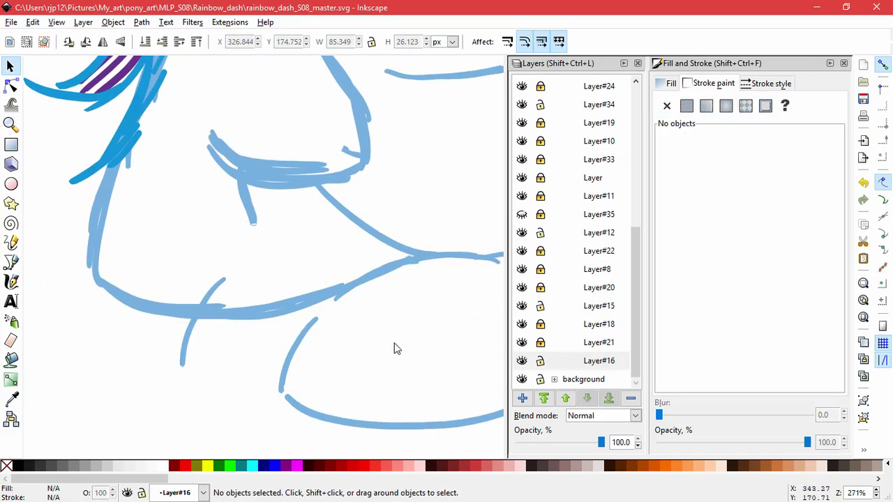
mouse_move(395, 347)
left_mouse_down()
mouse_move(239, 343)
mouse_move(259, 340)
left_mouse_up()
left_click(434, 421)
key("Delete")
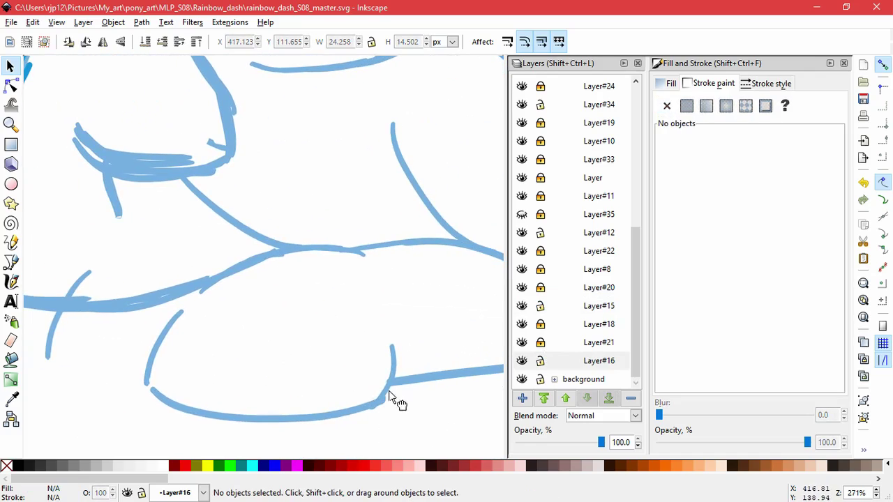
Step: Adjust the front hoof's bottom stroke at its inner end and move its outer side stroke to join the bottom curve
left_click(392, 381)
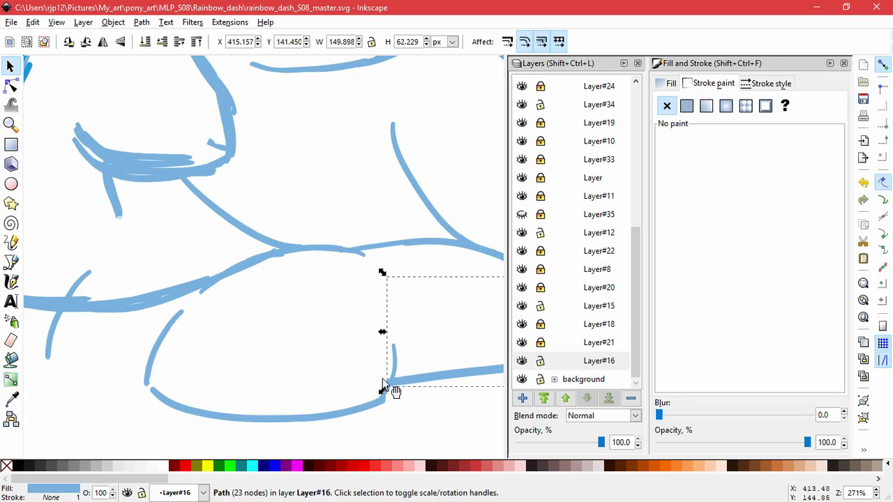
left_click(394, 420)
left_click_drag(384, 392, 388, 405)
left_click(342, 413)
left_click(166, 367)
left_click(168, 365)
left_click_drag(168, 364, 161, 357)
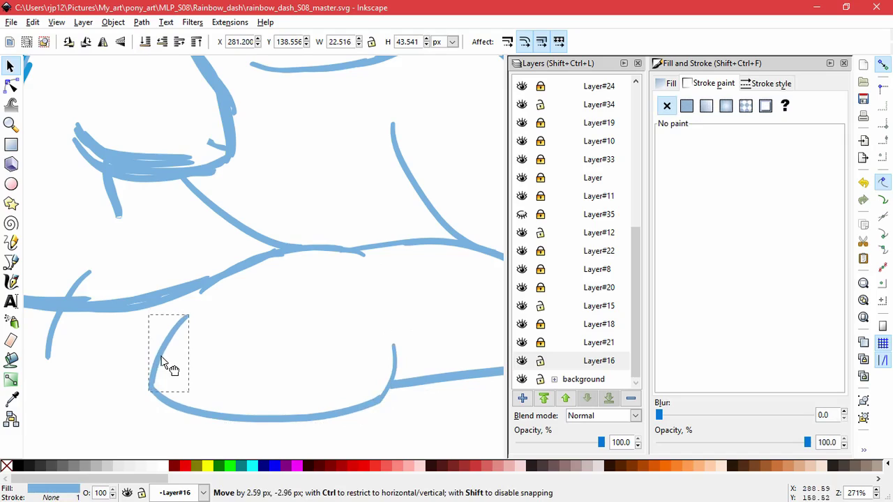
Step: Fit the stroke above the front hoof to about 62 by 36 px and delete the leftover stroke set aside
mouse_move(168, 310)
left_mouse_down()
mouse_move(167, 299)
mouse_move(224, 316)
left_mouse_up()
left_click(195, 294)
key("ctrl+z")
left_click_drag(287, 248, 295, 243)
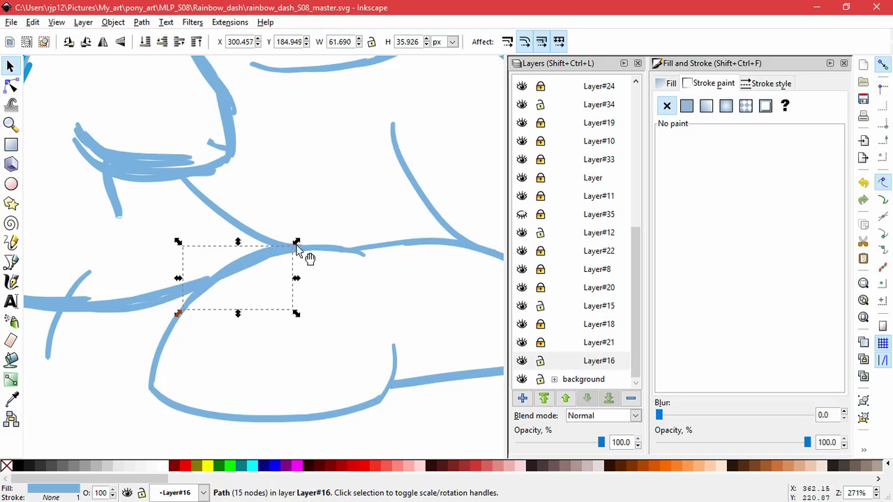
left_click(219, 351)
left_click(58, 340)
key("Delete")
key("Delete")
Step: Delete the duplicate strokes of the curved line under the folded foreleg's hoof on Layer#15
key("space")
mouse_move(277, 327)
left_mouse_down()
mouse_move(299, 333)
mouse_move(377, 436)
left_mouse_up()
left_click_drag(233, 394, 229, 301)
mouse_move(272, 227)
left_mouse_down()
mouse_move(261, 162)
mouse_move(275, 161)
left_mouse_up()
key("Delete")
key("Delete")
mouse_move(223, 223)
left_mouse_down()
mouse_move(143, 319)
mouse_move(211, 313)
left_mouse_up()
key("Delete")
key("Delete")
Step: Try to stretch the curved line under the folded foreleg's hoof to about 85 by 27 px and bend it with the Tweak tool
left_click(360, 246)
left_click_drag(367, 256, 378, 255)
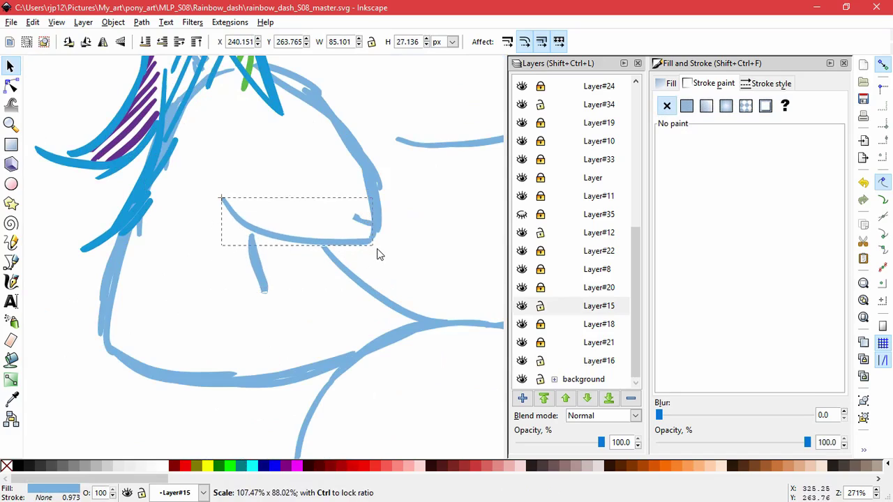
left_click(11, 104)
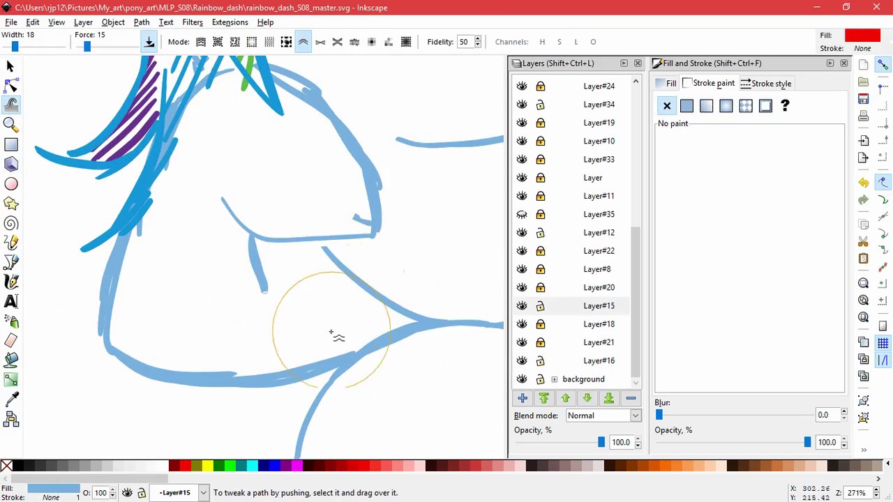
mouse_move(317, 204)
left_mouse_down()
mouse_move(321, 218)
mouse_move(346, 218)
left_mouse_up()
key("ctrl+z")
key("ctrl+z")
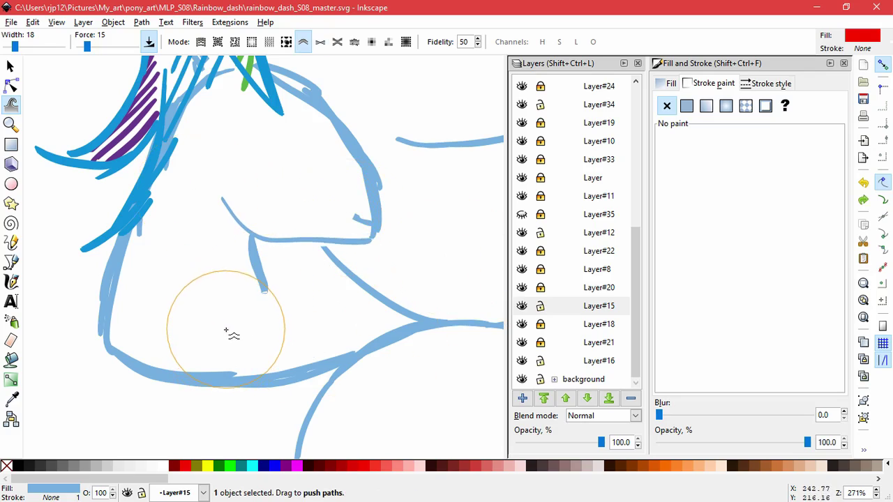
key("ctrl+z")
key("ctrl+z")
key("ctrl+z")
key("ctrl+z")
left_click(10, 67)
key("Escape")
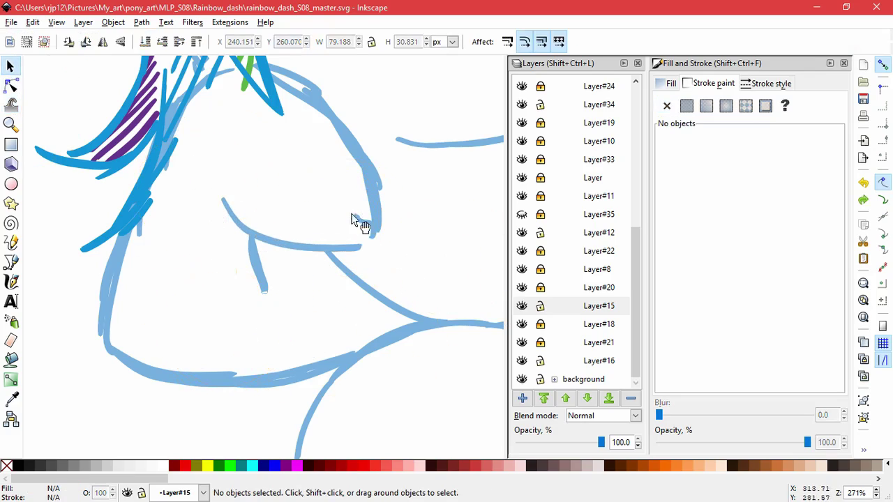
Step: Delete the short tick and the duplicate strokes along the folded foreleg's inner outline on Layer#15
mouse_move(377, 235)
left_mouse_down()
mouse_move(323, 319)
mouse_move(309, 323)
left_mouse_up()
key("Delete")
left_click(376, 231)
key("Escape")
left_click_drag(381, 189, 455, 216)
key("Delete")
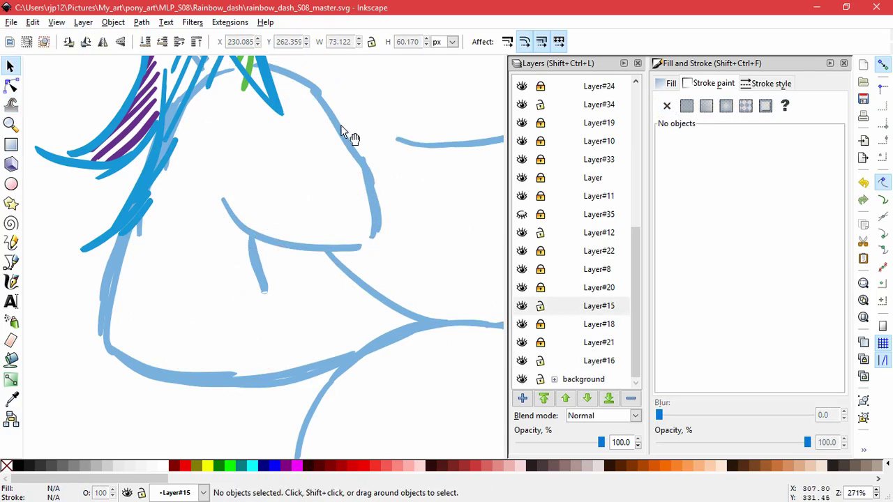
Step: Undo the latest stroke edits on the folded foreleg back through its inner outline
mouse_move(349, 135)
left_mouse_down()
mouse_move(418, 165)
mouse_move(354, 119)
left_mouse_up()
key("ctrl+z")
key("ctrl+z")
key("ctrl+z")
key("ctrl+z")
key("ctrl+z")
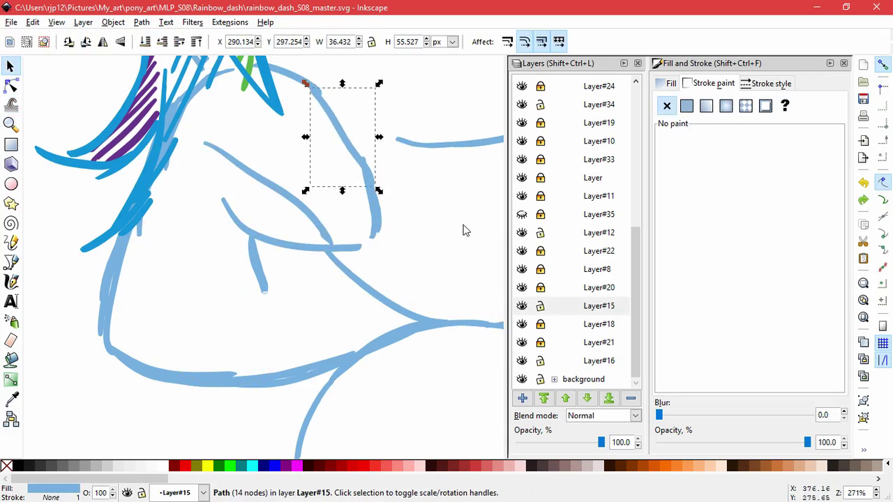
Step: Try deleting the duplicate strokes on the folded foreleg's sloping outline and setting the short strokes near the hoof's tip aside
mouse_move(311, 98)
left_mouse_down()
mouse_move(351, 195)
mouse_move(379, 217)
mouse_move(319, 90)
mouse_move(337, 209)
left_mouse_up()
key("Delete")
key("Delete")
left_click_drag(318, 96, 410, 133)
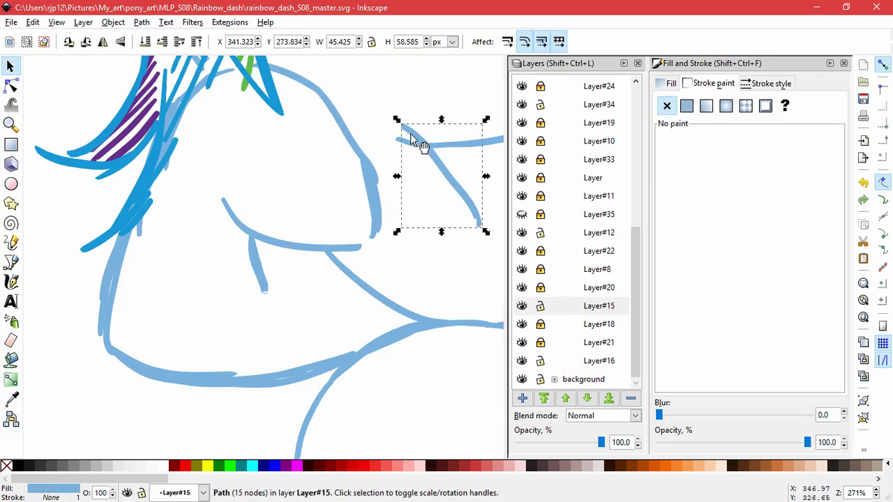
key("Delete")
left_click_drag(367, 192, 414, 183)
mouse_move(375, 206)
left_mouse_down()
mouse_move(463, 230)
mouse_move(405, 207)
left_mouse_up()
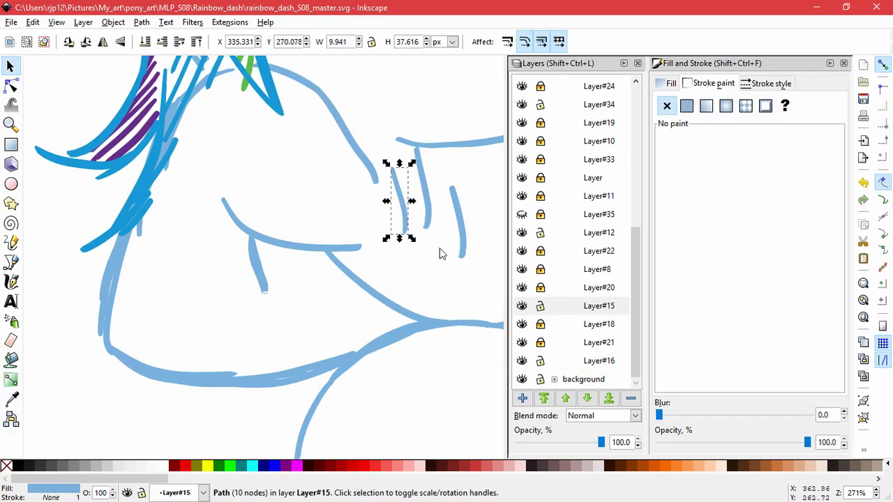
Step: Undo the stroke removals around the folded foreleg's hoof to restore its outline and the doubled curve beneath it
key("ctrl+z")
key("ctrl+z")
key("ctrl+z")
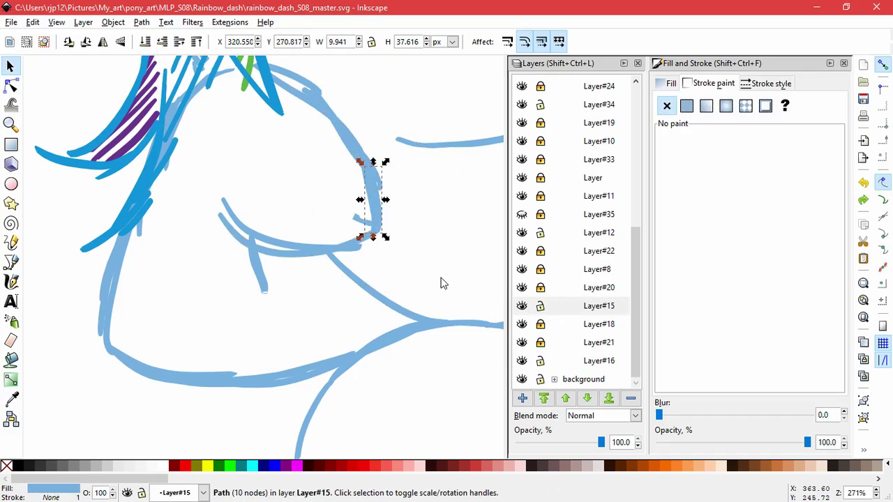
key("ctrl+z")
left_click(467, 239)
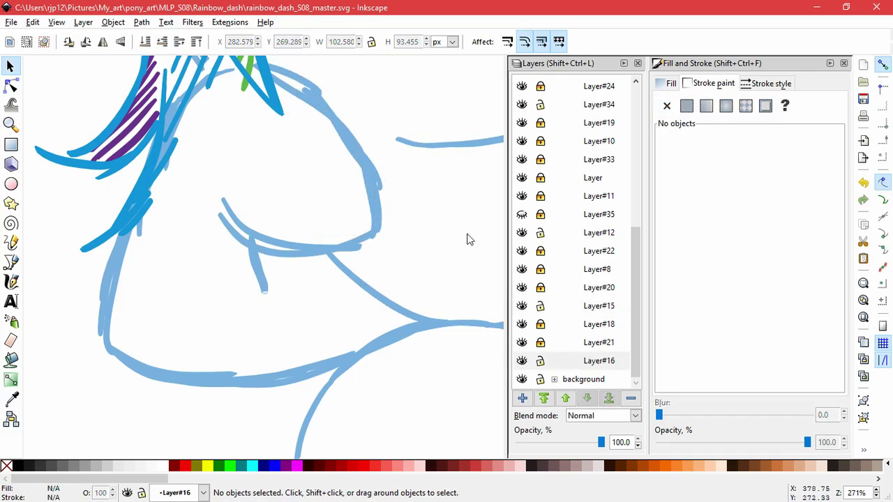
Step: Delete the upper duplicate of the curved line under the folded foreleg's hoof on Layer#15
left_click(239, 240)
left_click_drag(227, 203, 210, 148)
key("Delete")
left_click(291, 255)
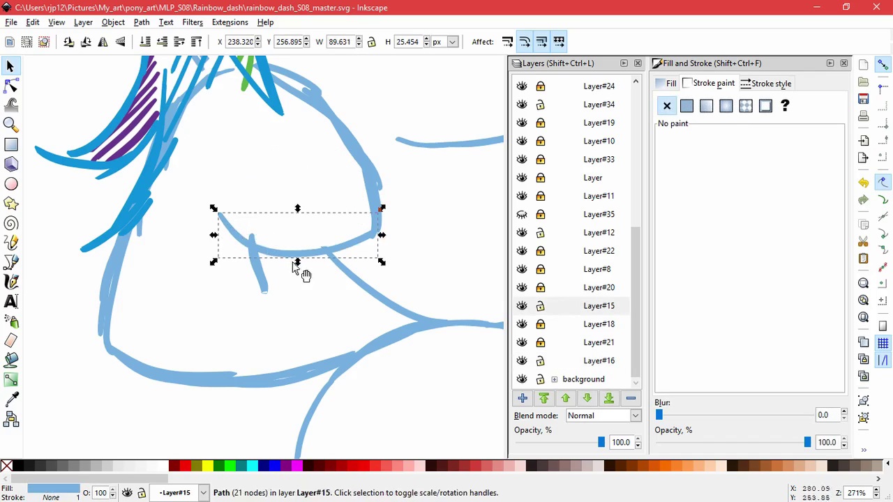
Step: Delete the duplicate tick below the hoof's curved line and shrink the remaining tick to about 6 by 21 px
mouse_move(297, 263)
left_mouse_down()
mouse_move(289, 253)
mouse_move(292, 272)
left_mouse_up()
left_click(315, 344)
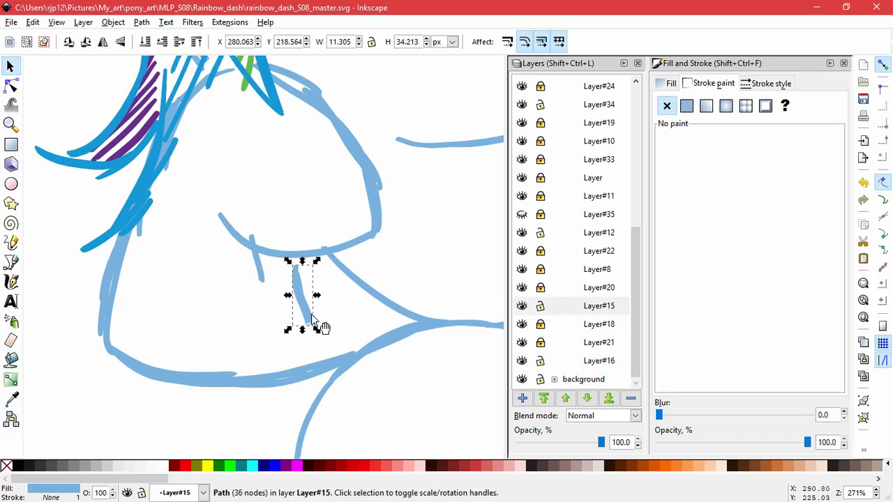
key("Delete")
left_click(254, 239)
left_click_drag(257, 230, 261, 241)
key("Escape")
left_click(262, 263)
key("Escape")
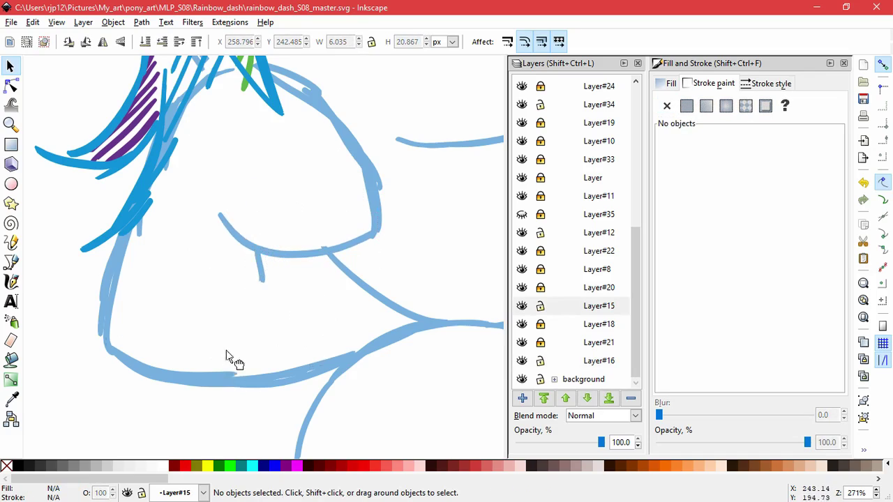
Step: Delete the duplicate strokes along the folded foreleg's lower and outer outline and the short leftover stroke near the hair
left_click_drag(226, 372, 220, 311)
key("Delete")
key("Delete")
left_click_drag(101, 304, 26, 271)
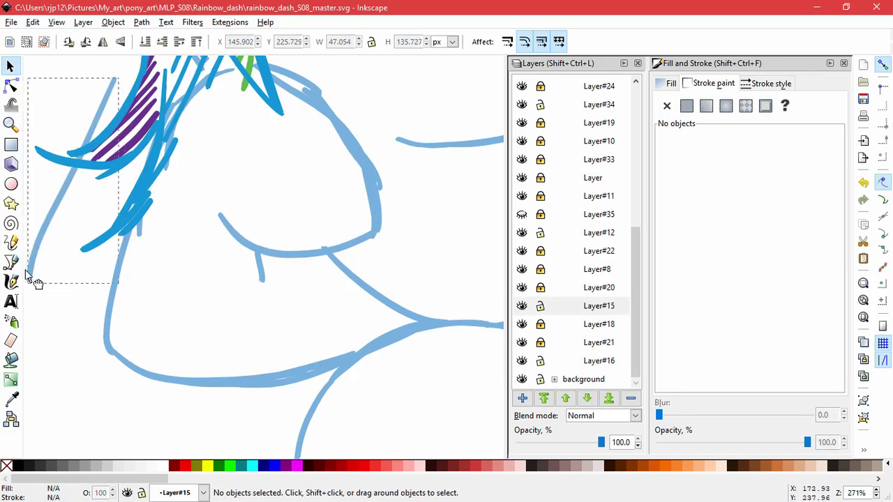
key("Delete")
left_click_drag(141, 228, 189, 271)
key("Delete")
Step: Delete the duplicate strokes along the top and sloping edge of the folded foreleg's hoof on Layer#15
left_click_drag(244, 189, 221, 312)
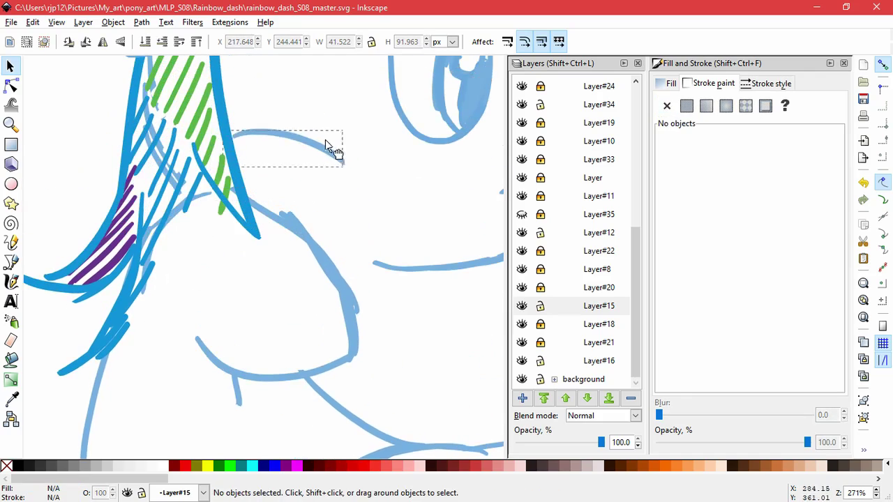
left_click_drag(325, 139, 337, 134)
key("ctrl+z")
left_click_drag(277, 219, 356, 165)
key("Delete")
left_click_drag(316, 241, 291, 214)
key("Delete")
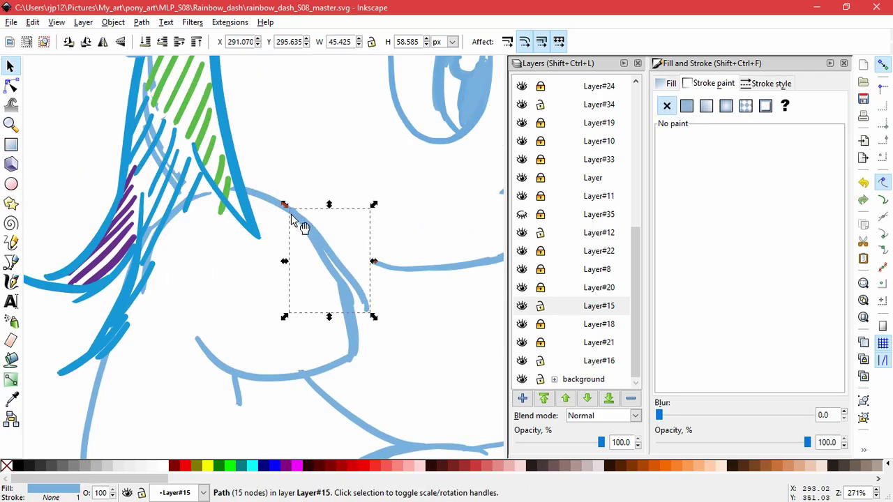
key("Delete")
Step: Delete the duplicate stroke on the hoof's short front edge and lock Layer#15
mouse_move(345, 314)
left_mouse_down()
mouse_move(341, 218)
mouse_move(355, 307)
left_mouse_up()
key("Delete")
left_click(338, 277)
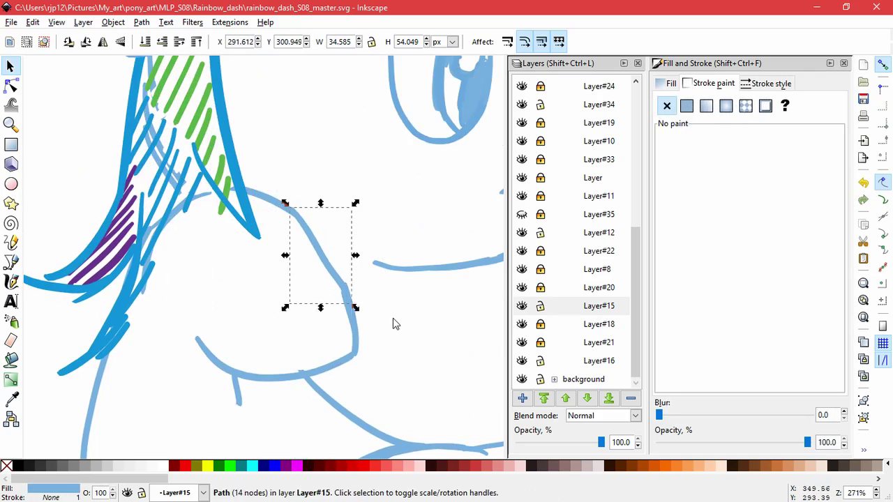
left_click(417, 330)
scroll(420, 331, "down", 3)
left_click_drag(434, 339, 260, 305)
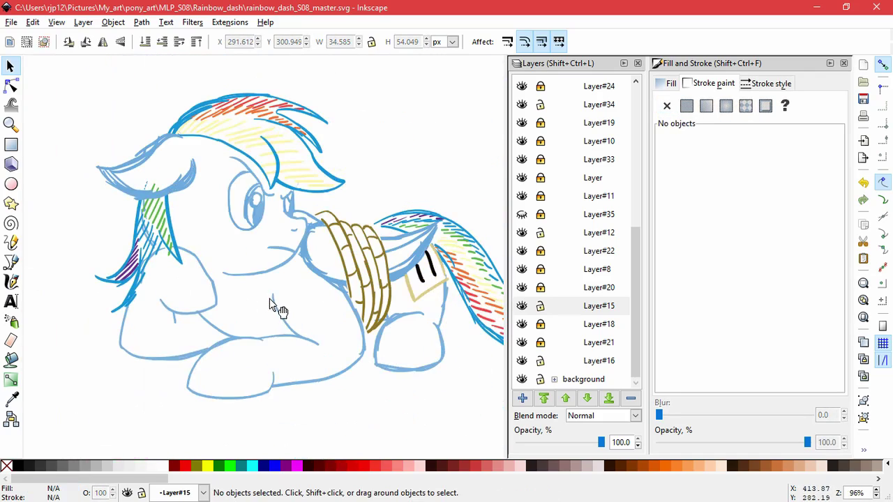
left_click(540, 305)
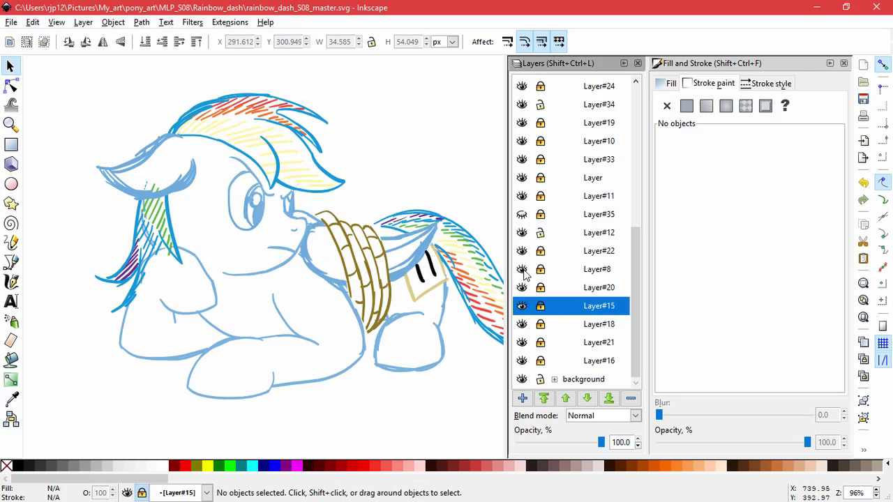
Step: Unlock Layer#8 and delete the duplicate strokes along the lower part of the rounded body outline behind the muzzle
key("grave")
left_click_drag(316, 279, 343, 235)
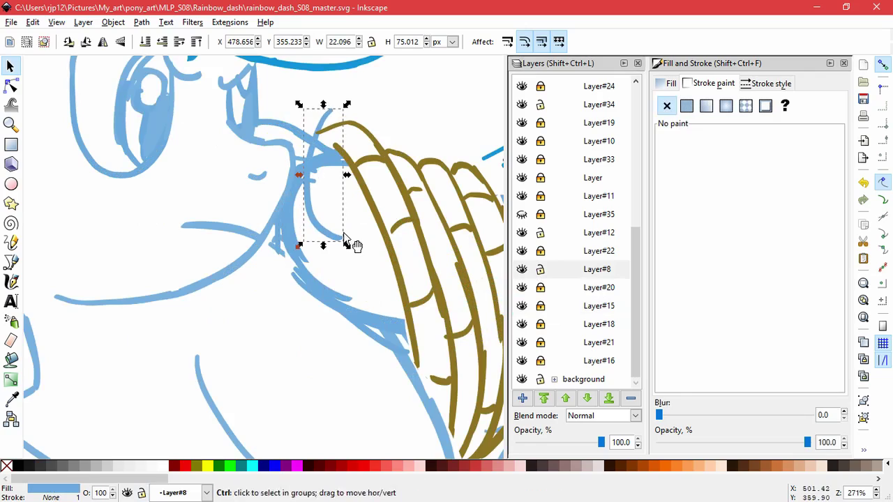
key("ctrl+z")
left_click_drag(350, 298, 368, 252)
key("Delete")
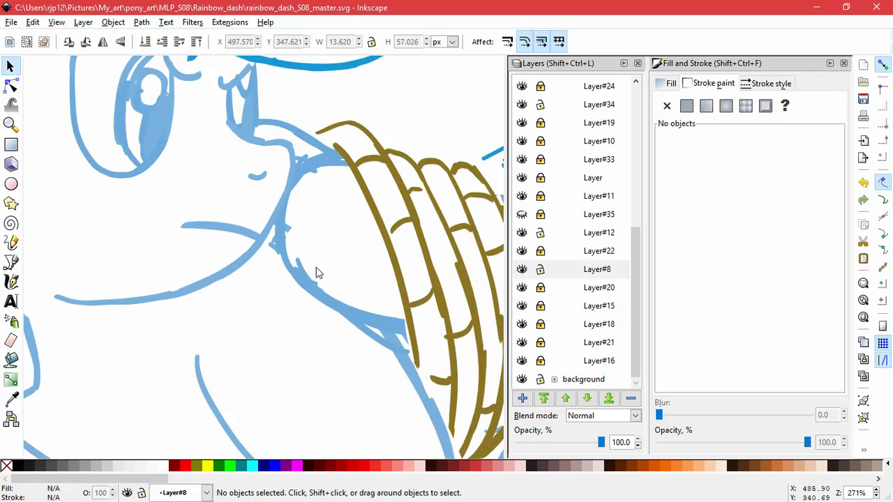
left_click_drag(317, 272, 336, 298)
Step: Delete the duplicate strokes at the upper bend of the rounded outline behind the muzzle and lock Layer#8
left_click(11, 104)
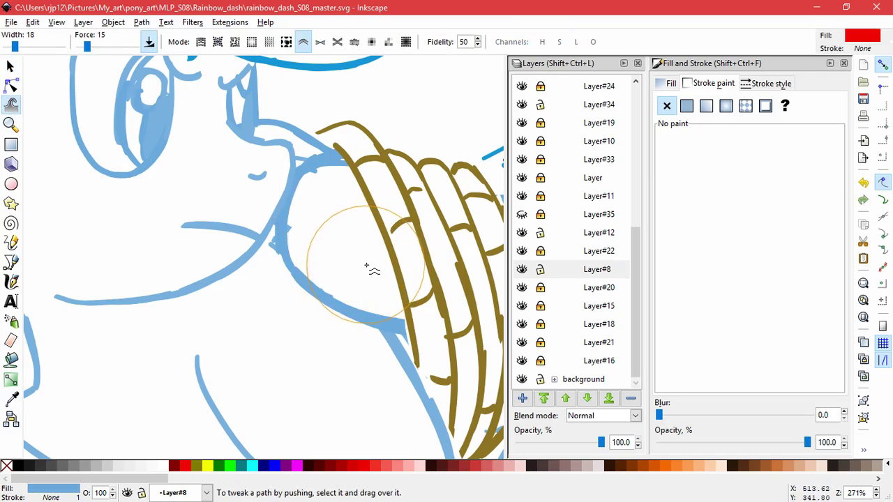
left_click(10, 67)
mouse_move(319, 169)
left_mouse_down()
mouse_move(326, 210)
mouse_move(312, 219)
left_mouse_up()
key("Delete")
key("Delete")
mouse_move(338, 163)
left_mouse_down()
mouse_move(334, 203)
mouse_move(334, 176)
mouse_move(332, 191)
left_mouse_up()
key("Delete")
key("Delete")
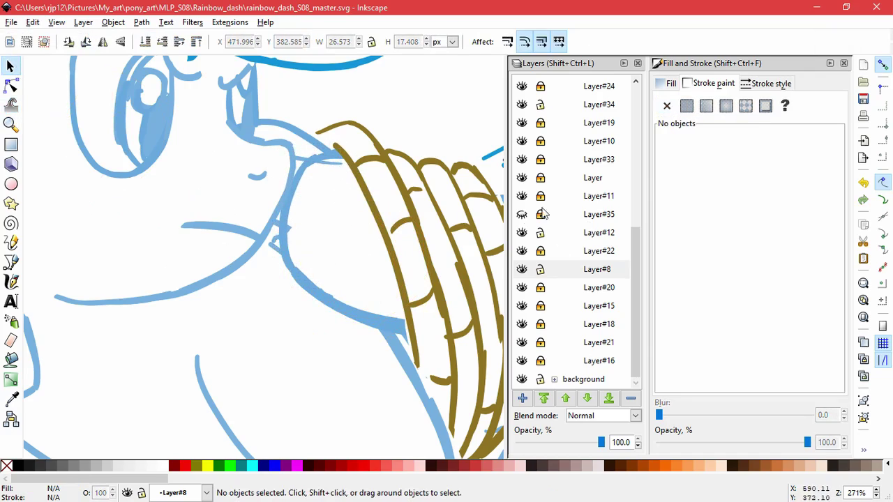
left_click(540, 269)
Step: Toggle the visibility of Layer#11 and Layer#15 to identify their strokes, and hide Layer#20
left_click(521, 196)
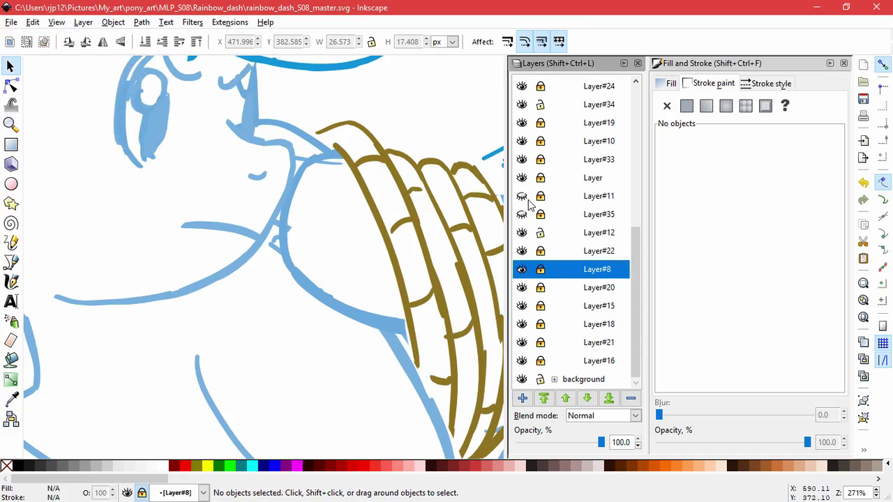
left_click(526, 198)
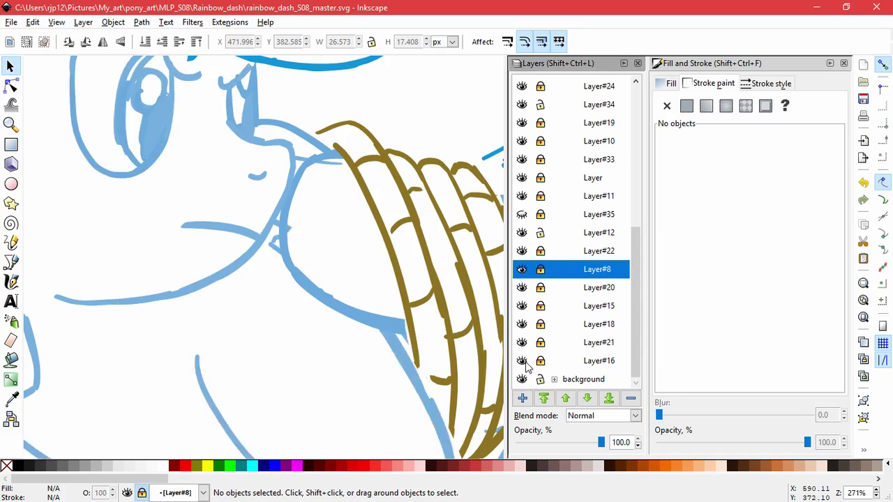
left_click(522, 307)
left_click(522, 288)
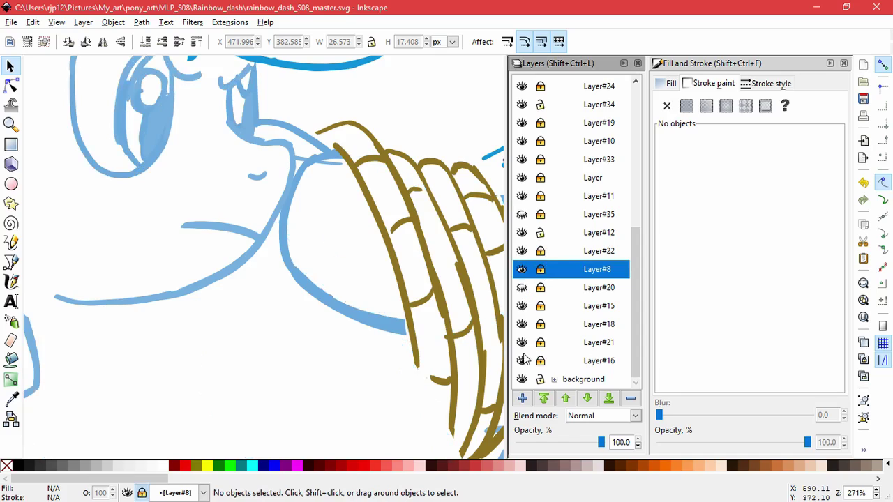
Step: Delete the duplicate body strokes behind the muzzle on Layer#16
left_click(325, 261)
scroll(325, 262, "down", 3)
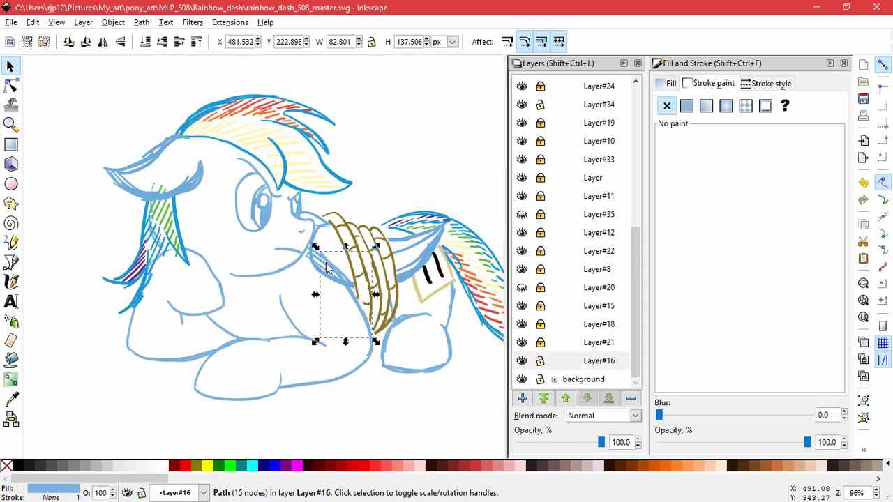
key("Delete")
scroll(327, 261, "up", 4)
left_click(318, 268)
key("Delete")
left_click(315, 279)
key("Delete")
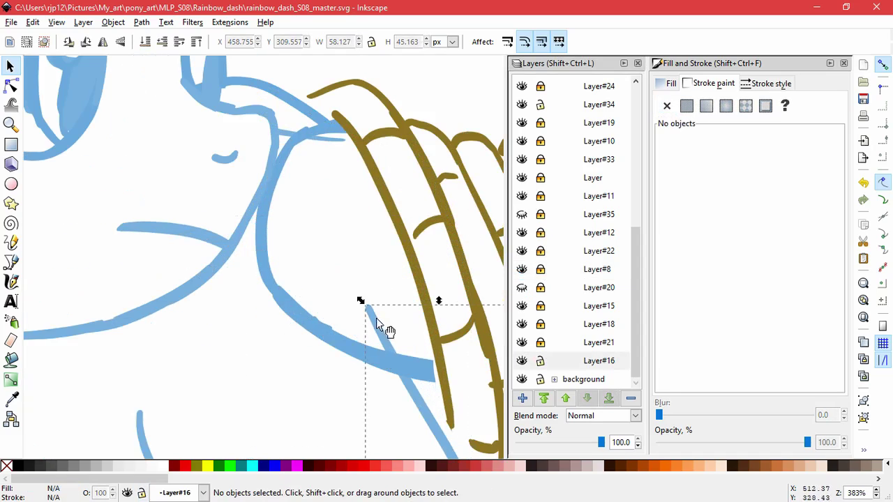
Step: Fit the body line running down beside the rope coils on Layer#16 to about 46 by 114 px
left_click(376, 318)
scroll(381, 316, "down", 3, "ctrl")
scroll(386, 315, "up", 1, "ctrl")
left_click_drag(365, 317, 390, 335)
left_click(666, 83)
left_click(372, 401)
left_click_drag(463, 434, 359, 265)
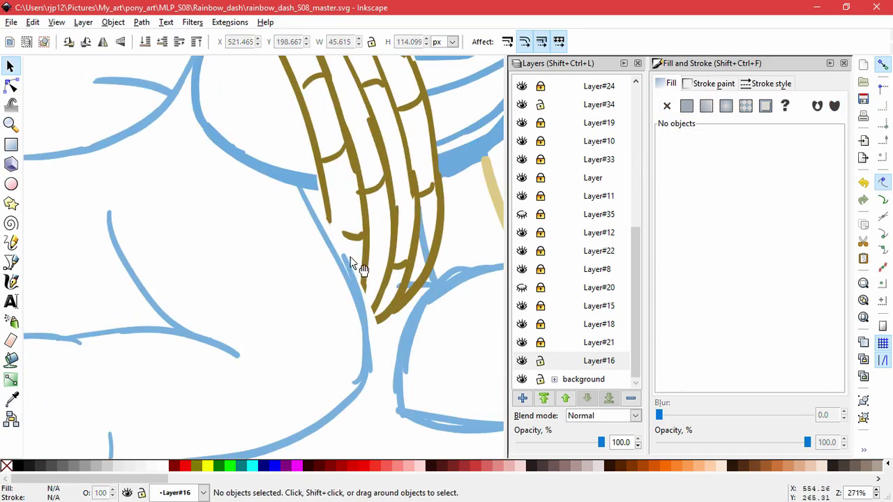
Step: Shorten the body line beside the rope coils to about 42 by 91 px and lock Layer#16
left_click(350, 262)
left_click_drag(357, 389, 372, 339)
left_click(385, 366)
left_click(369, 366)
left_click(382, 365)
scroll(335, 278, "down", 1, "ctrl")
scroll(337, 284, "down", 2, "ctrl")
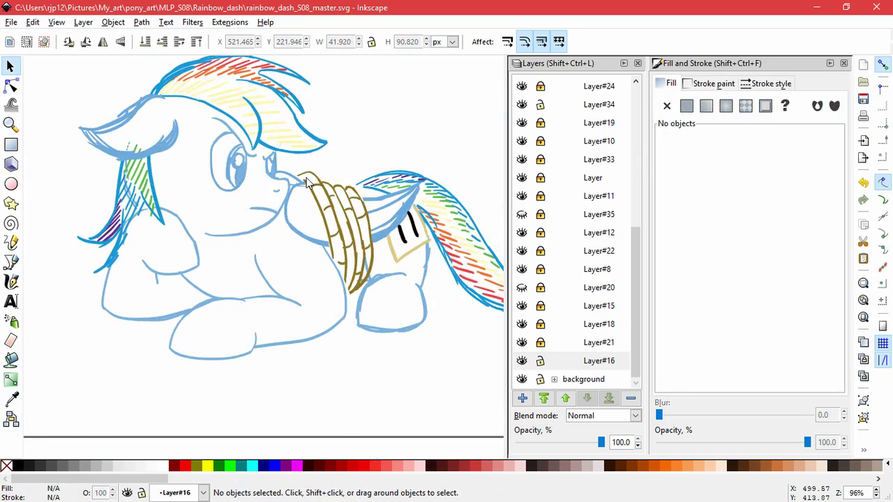
scroll(305, 209, "up", 3, "ctrl")
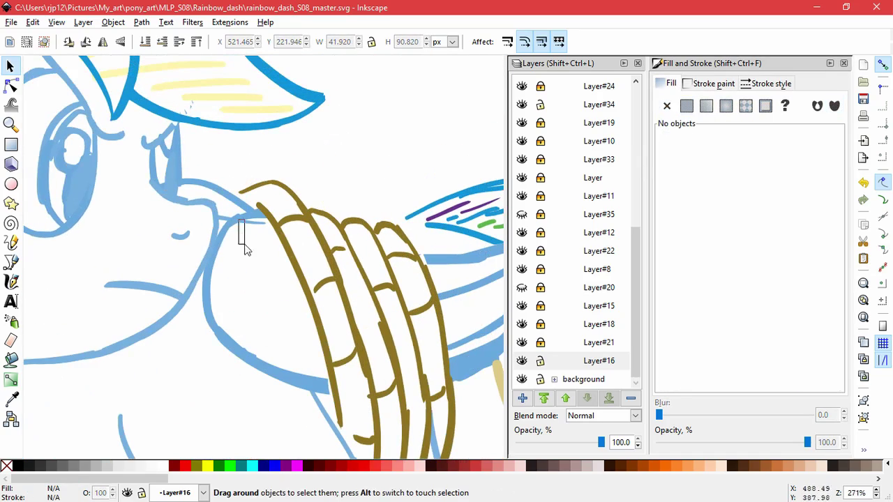
left_click(540, 361)
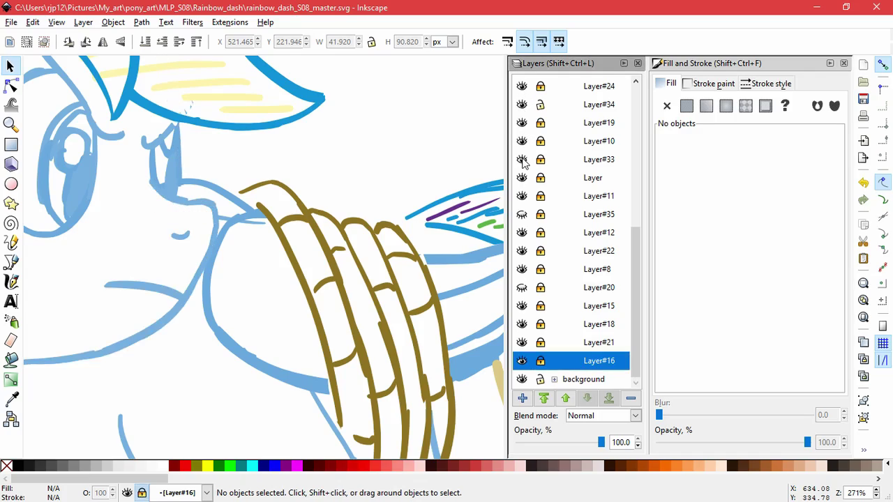
Step: Toggle the visibility of Layer#12, Layer#15 and Layer#18 to find the hind leg strokes, and unlock Layer#18
left_click(522, 214)
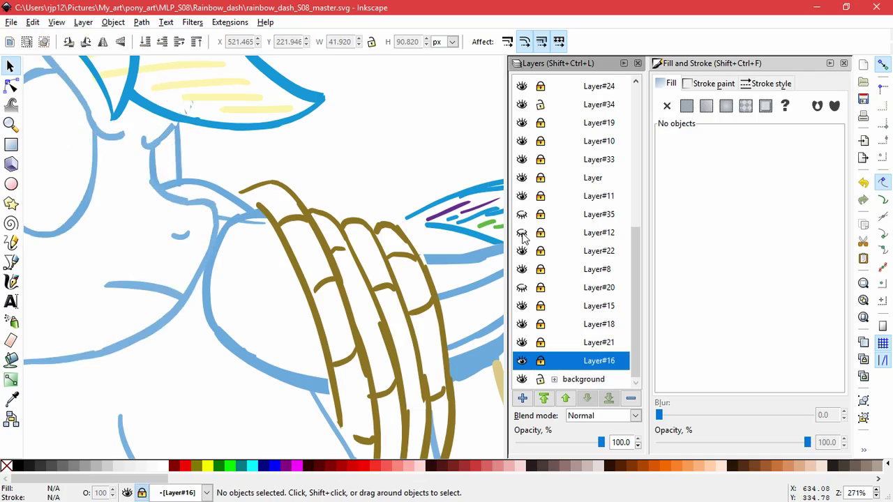
left_click(522, 287)
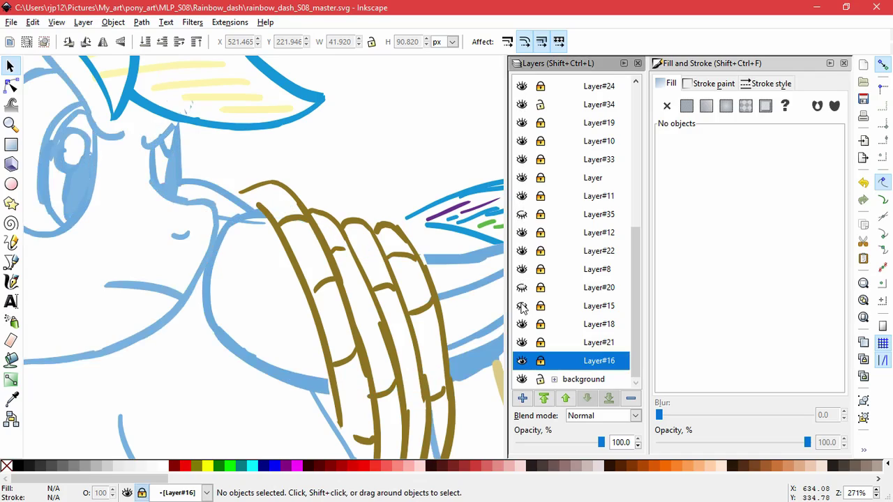
scroll(446, 321, "down", 3)
left_click(523, 325)
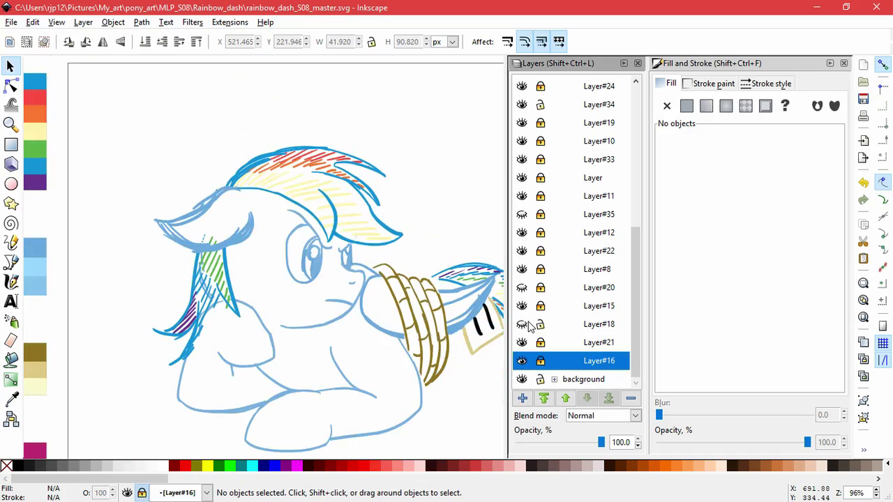
left_click(522, 325)
left_click(549, 326)
scroll(430, 381, "up", 4)
left_click(347, 347)
key("ctrl+z")
key("space")
mouse_move(288, 366)
left_mouse_down()
mouse_move(279, 355)
mouse_move(128, 322)
left_mouse_up()
key("Escape")
left_click(304, 330)
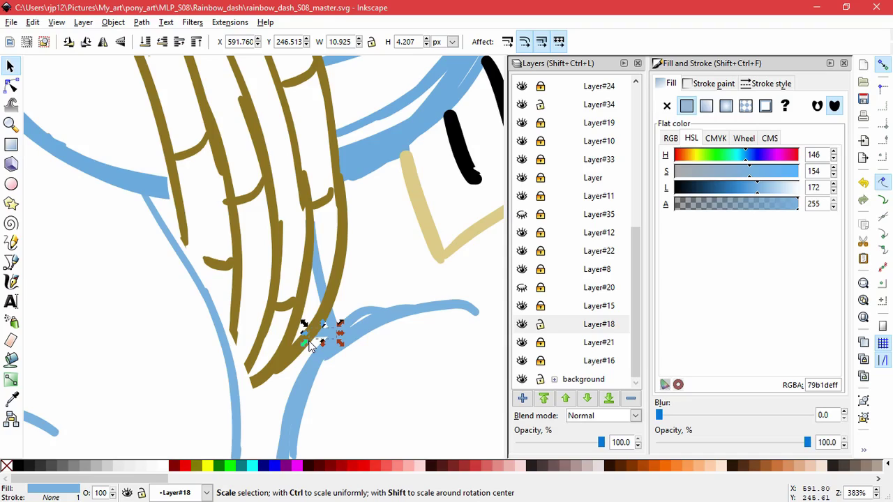
left_click(348, 279)
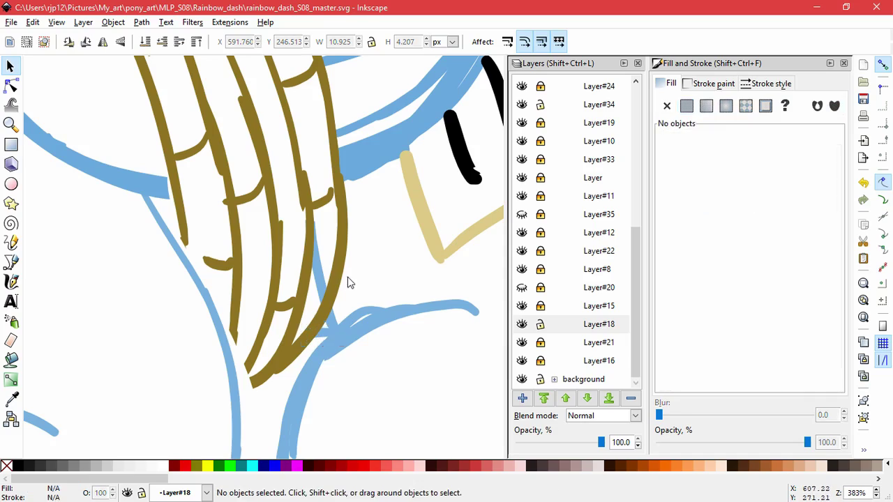
Step: Delete the body line under the rope and the duplicate stroke along the hind leg's upper outline on Layer#18
left_click(330, 277)
left_click_drag(307, 175, 375, 233)
key("Delete")
key("Delete")
left_click_drag(359, 311, 364, 243)
key("Delete")
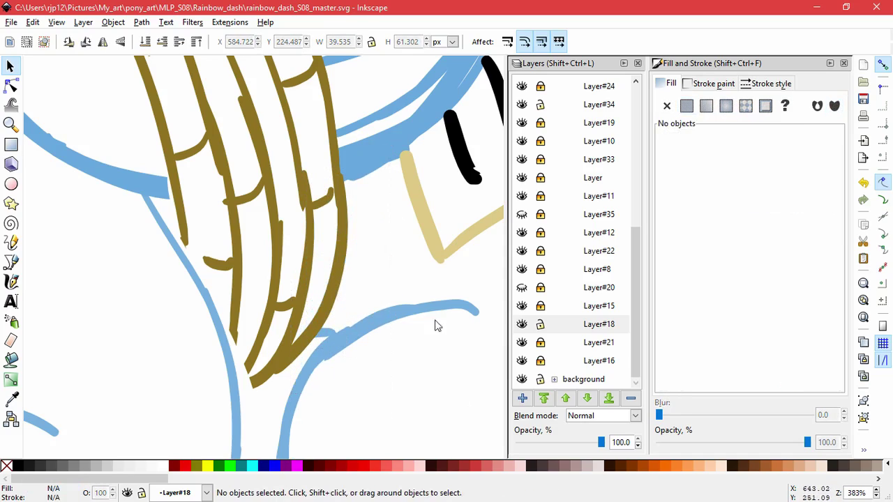
Step: Delete the duplicate stroke on the hind leg's back edge below the cream patch on Layer#18
scroll(433, 325, "down", 4)
scroll(401, 321, "up", 1)
key("space")
left_click_drag(401, 321, 355, 324)
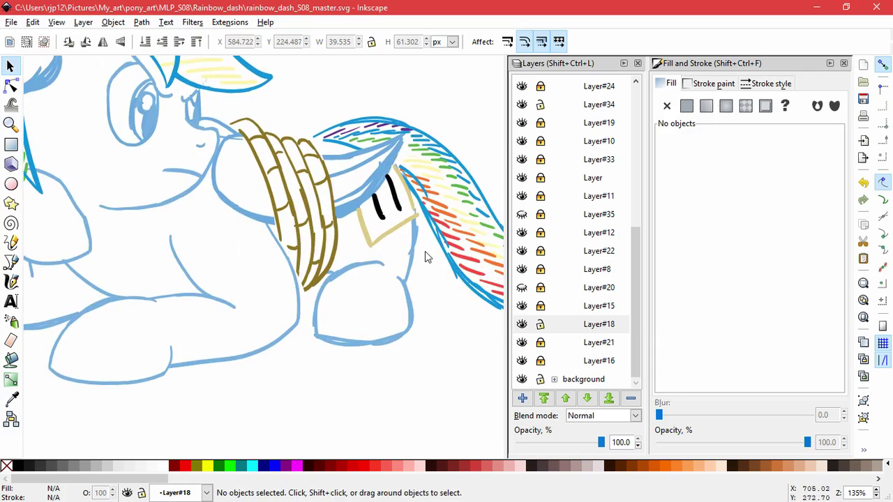
scroll(431, 269, "up", 4)
left_click(326, 210)
scroll(384, 255, "down", 2)
key("Delete")
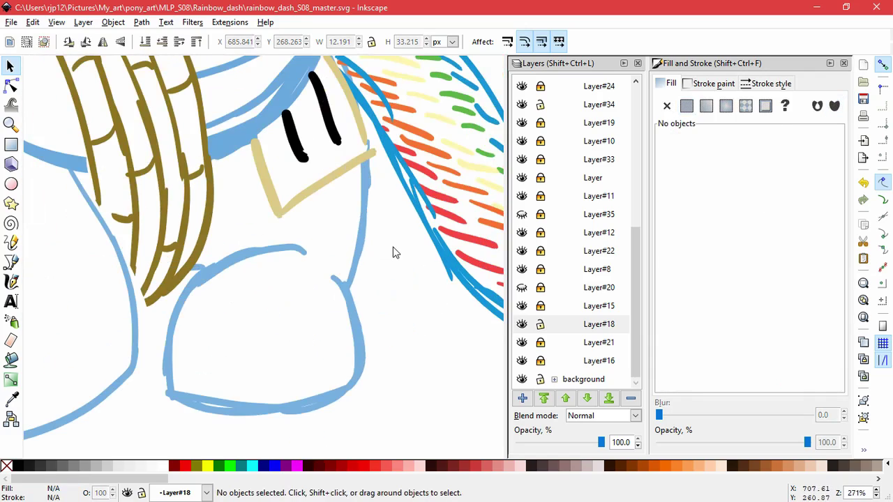
Step: Try to reduce the hind hoof's bottom edge to one stroke by deleting a duplicate and stretching the other to about 88 by 16 px
left_click_drag(215, 399, 234, 318)
key("Delete")
left_click_drag(299, 403, 299, 371)
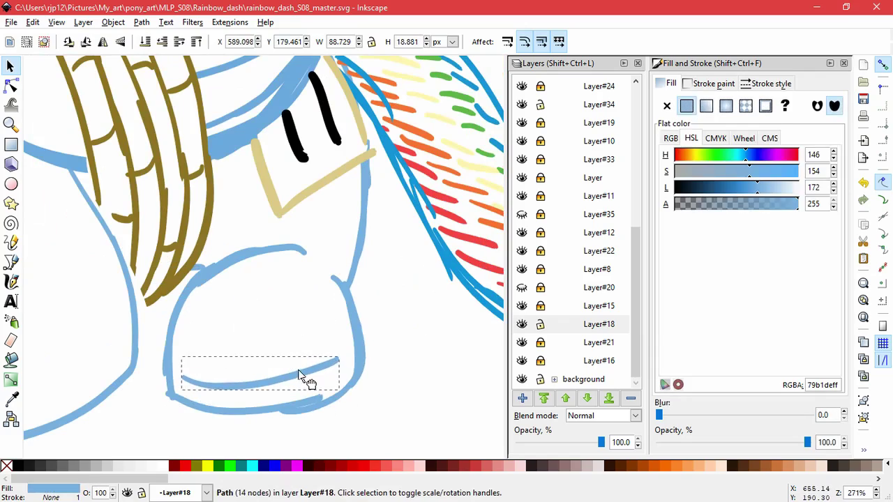
key("ctrl+z")
left_click(265, 413)
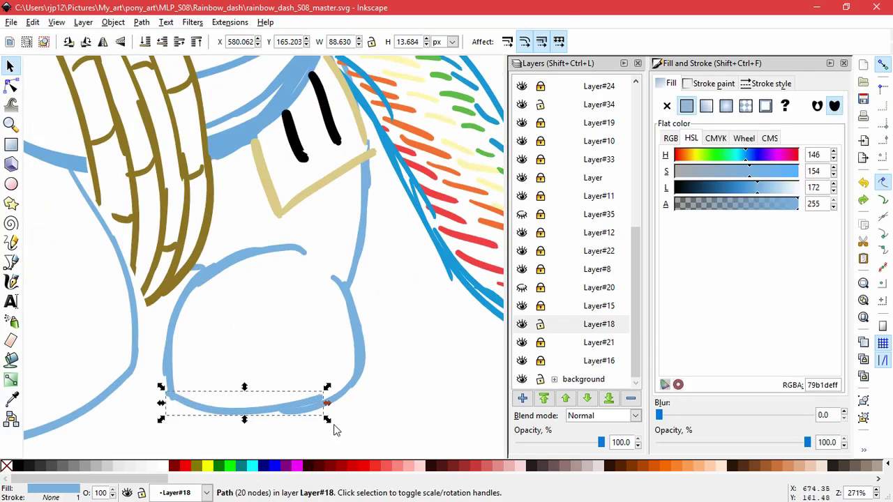
left_click_drag(327, 419, 326, 431)
left_click(381, 374)
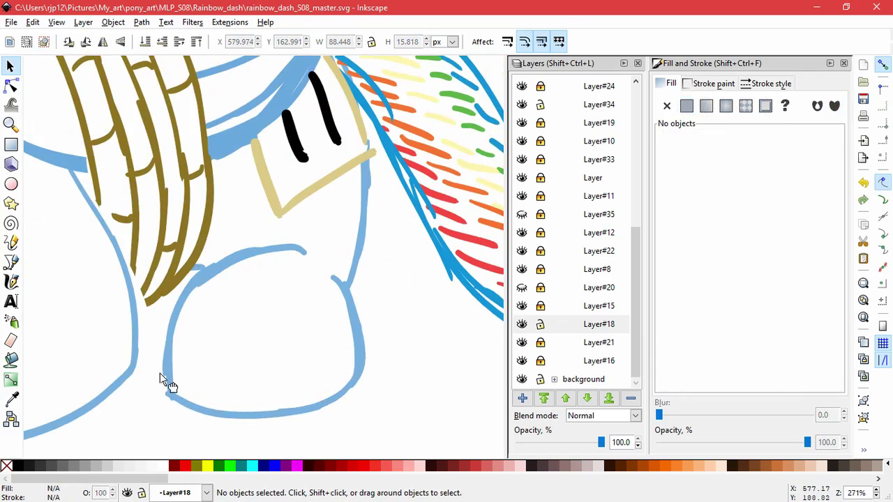
Step: Try to delete the duplicate stroke on the hind leg's front edge and adjust the remaining one
left_click_drag(165, 377, 253, 393)
key("Delete")
left_click(169, 320)
left_click_drag(215, 271, 215, 270)
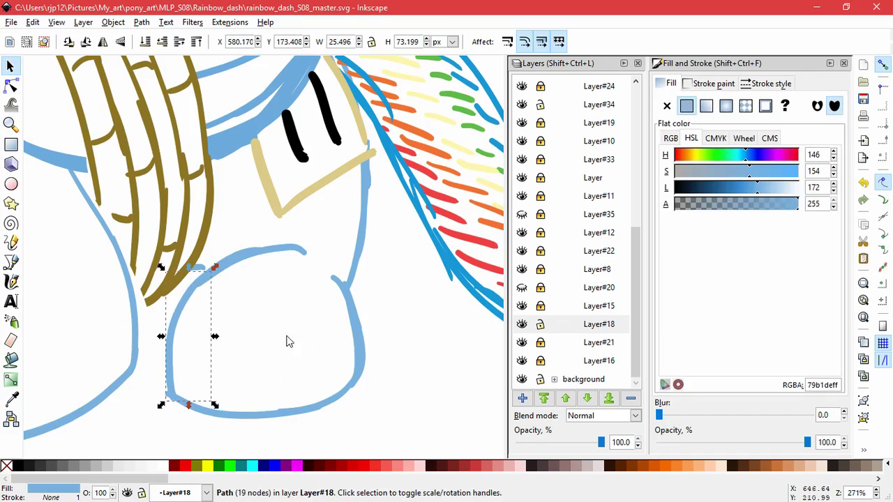
Step: Try to delete the overlapping stroke on the hind leg's upper outline and skew the rear end of the remaining one downward
left_click(297, 247)
left_click_drag(311, 241, 312, 250)
key("Delete")
left_click(257, 249)
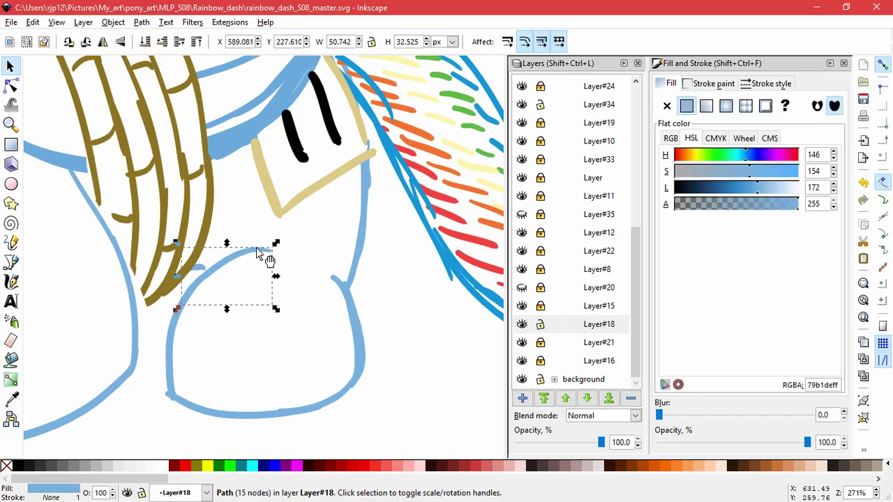
left_click(271, 251)
left_click_drag(277, 276, 278, 287)
left_click(290, 296)
Step: Try to widen the short blue stroke beside the rope's lower end to about 16 px
left_click(202, 268)
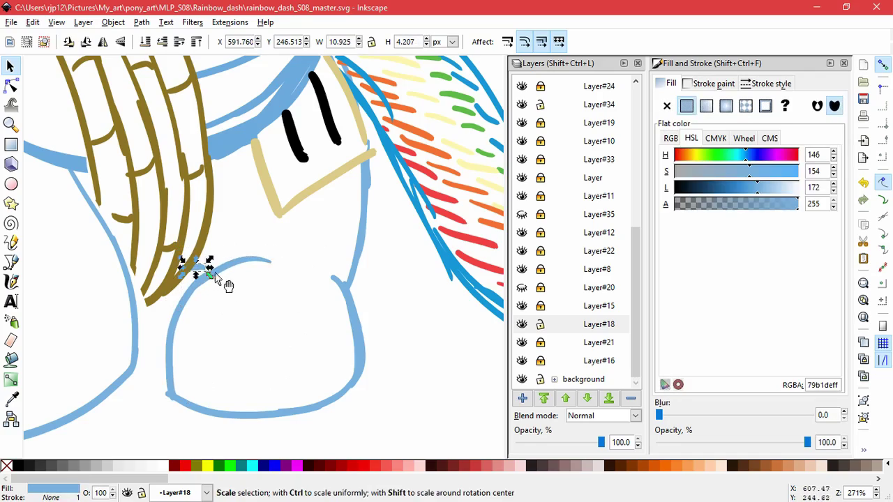
left_click_drag(210, 269, 218, 272)
left_click(273, 331)
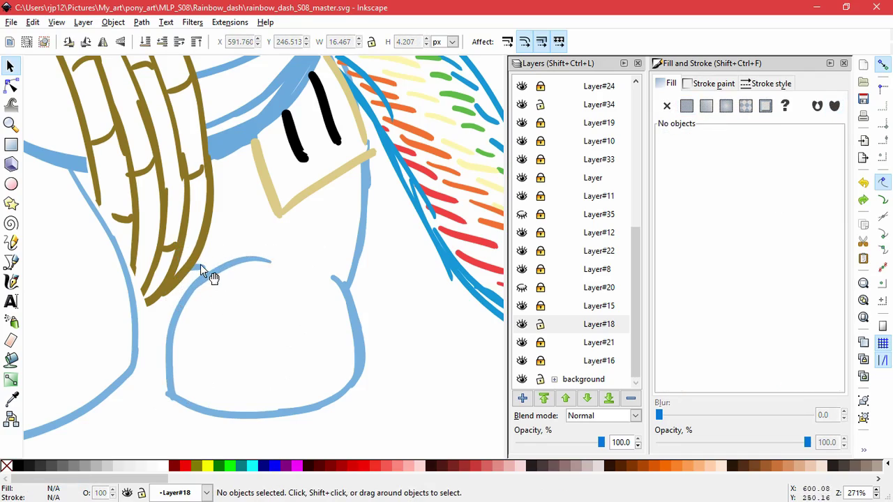
Step: Undo the hind leg edits on Layer#18 back to before the body line under the rope was deleted
key("ctrl+z")
key("ctrl+z")
key("ctrl+z")
key("ctrl+z")
key("ctrl+z")
key("ctrl+z")
key("ctrl+z")
key("ctrl+z")
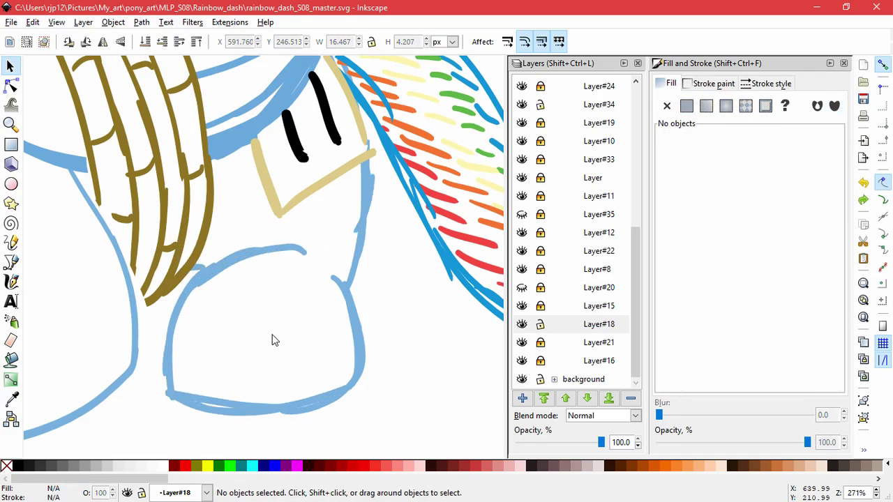
key("ctrl+z")
key("ctrl+z")
key("ctrl+z")
Step: Delete two duplicate strokes along the hind leg's front and upper outline on Layer#18
left_click_drag(228, 251, 99, 261)
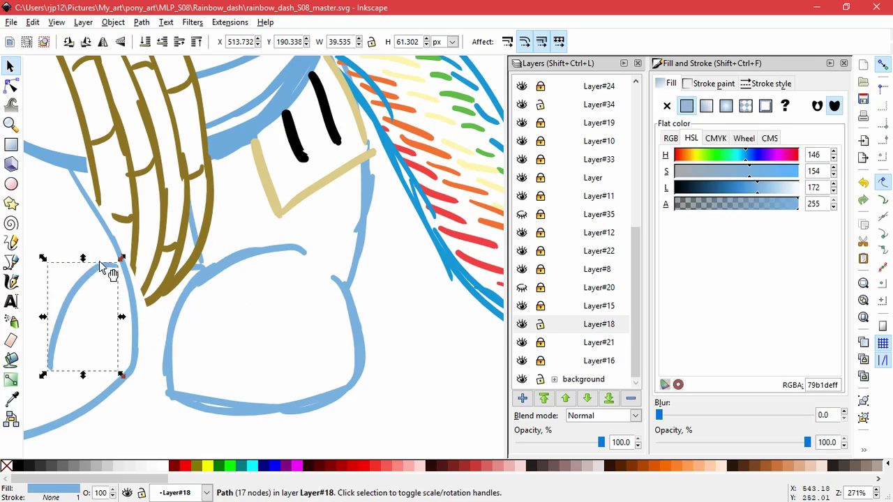
key("Delete")
left_click(273, 250)
key("Delete")
Step: Skew the rear end of the hind leg's remaining upper outline stroke downward and delete the overlapping duplicate
left_click(248, 252)
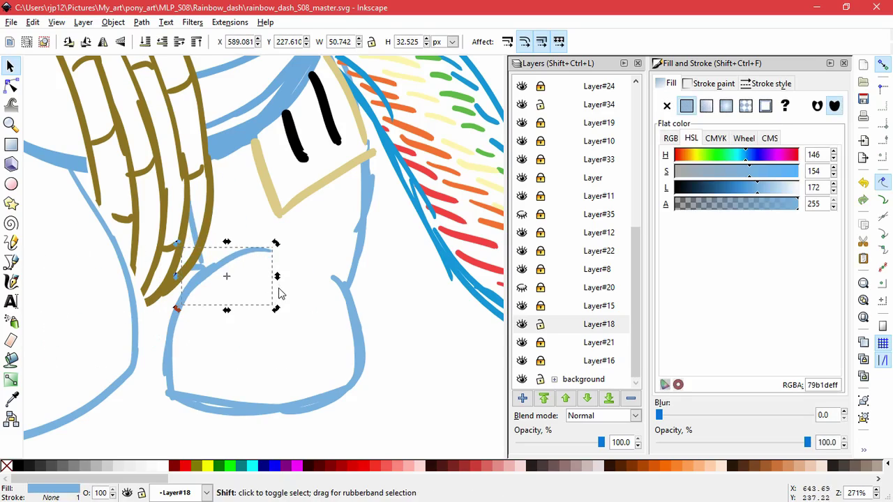
left_click_drag(277, 276, 277, 289)
left_click(263, 256)
left_click_drag(222, 261, 310, 301)
key("Delete")
Step: Adjust the hind leg's front edge stroke and stretch the body line under the rope to about 15 by 63 px
left_click(173, 313)
left_click_drag(187, 264, 218, 267)
left_click(239, 308)
scroll(205, 282, "up", 3)
left_click(189, 246)
left_click(208, 241)
left_click(233, 281)
left_click(201, 247)
left_click(194, 220)
left_click_drag(206, 234, 221, 252)
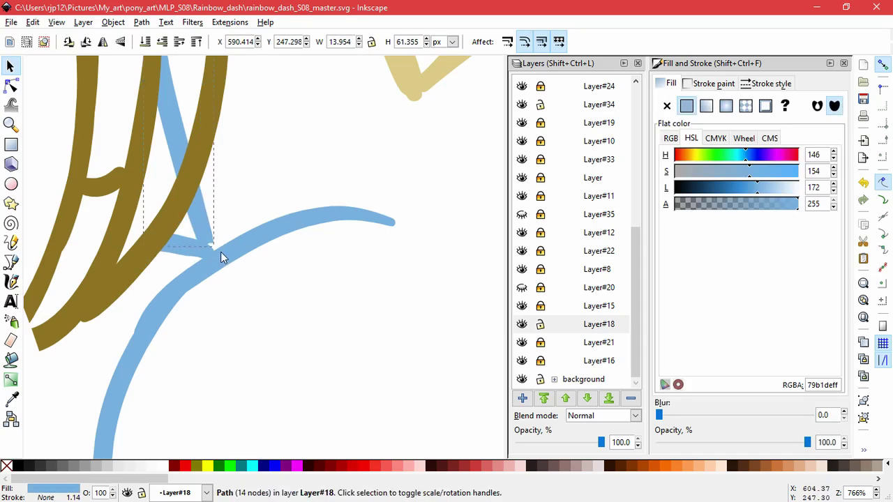
key("Escape")
scroll(331, 323, "down", 4, "ctrl")
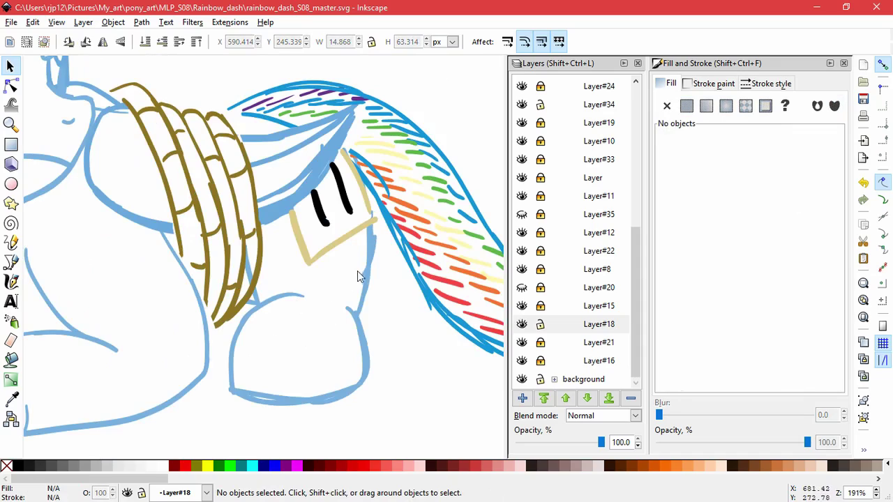
Step: Delete the duplicate stroke on the hind leg's back edge below the cream patch and lock Layer#18
left_click_drag(365, 272, 425, 354)
key("Delete")
left_click(541, 325)
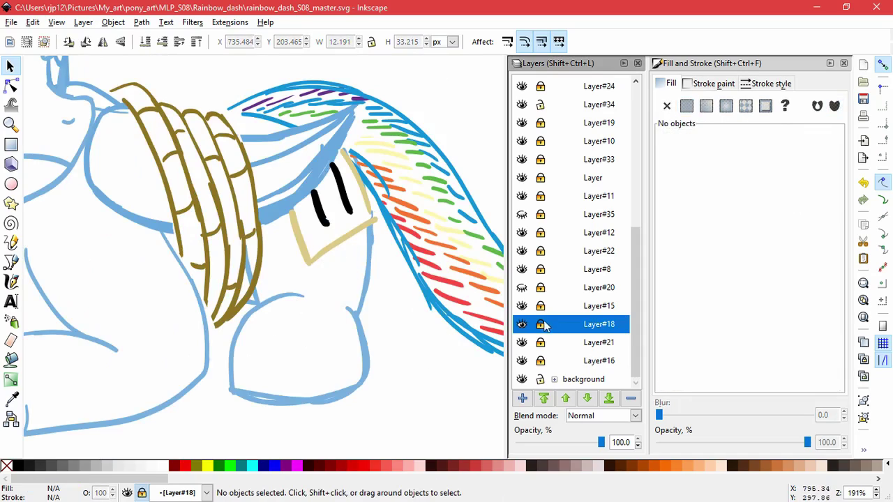
Step: Unlock Layer#8 and delete two duplicate strokes from the thick blue line above the cream patch
left_click(541, 269)
left_click(321, 193)
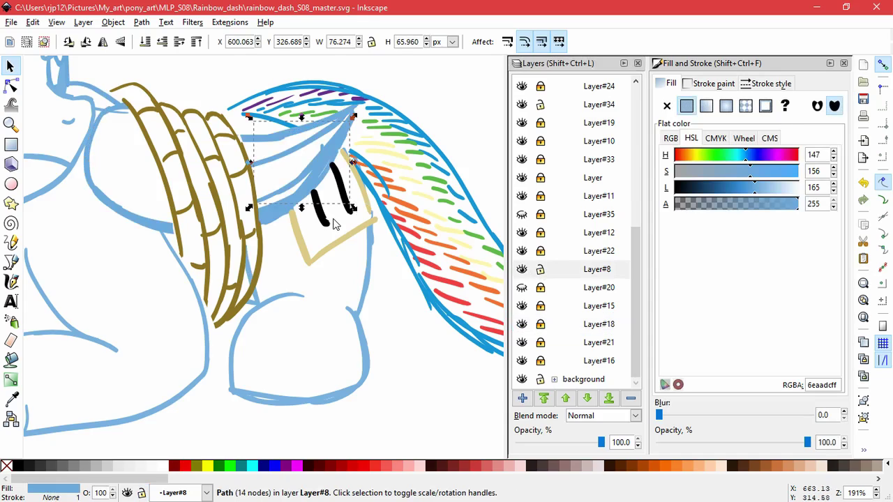
key("Delete")
left_click_drag(319, 142, 440, 298)
key("Delete")
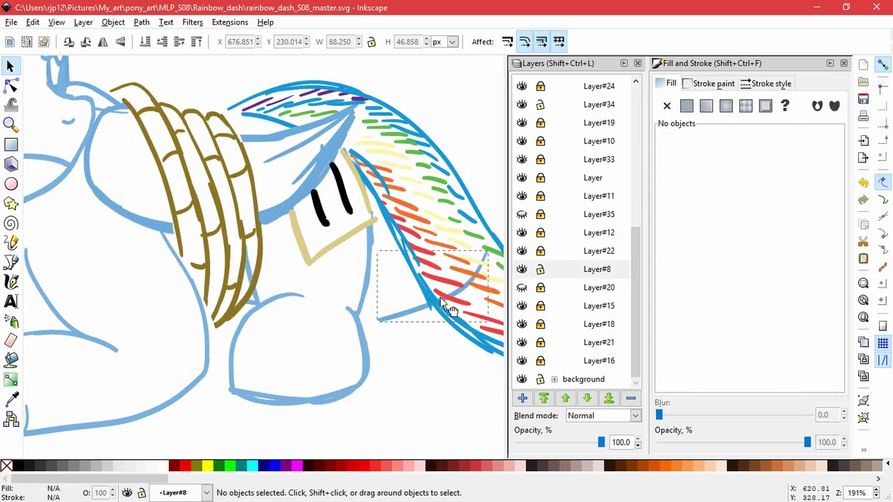
Step: Try to move individual strokes out of the thick blue line above the black marks on Layer#8
left_click_drag(310, 176, 431, 296)
key("ctrl+z")
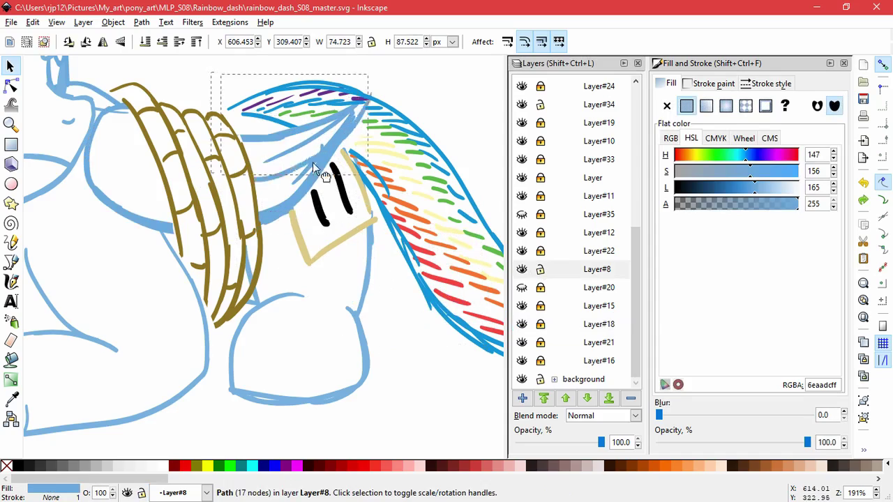
left_click_drag(312, 161, 319, 170)
key("ctrl+z")
Step: Delete four more overlapping strokes from the thick blue line above the black marks on Layer#8
scroll(319, 171, "up", 4)
left_click_drag(343, 69, 214, 84)
key("Delete")
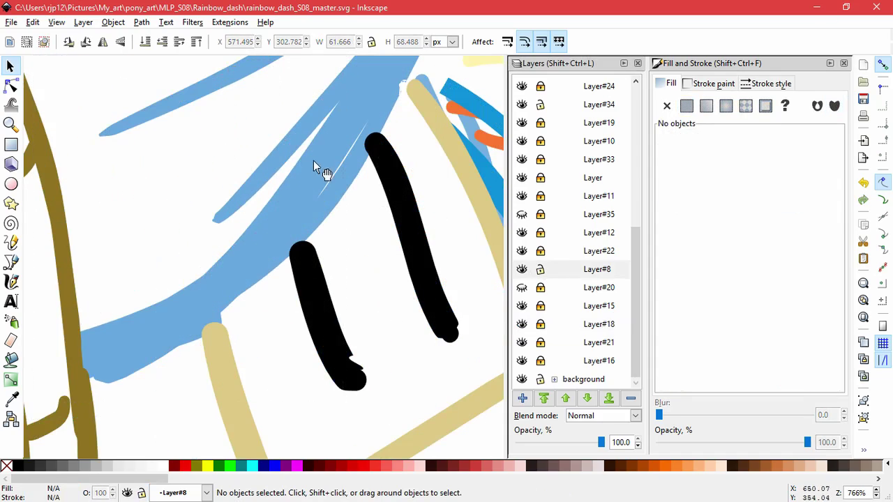
left_click_drag(313, 160, 212, 167)
key("Delete")
left_click_drag(301, 144, 195, 164)
key("Delete")
left_click_drag(308, 126, 259, 137)
key("Delete")
scroll(360, 204, "down", 4)
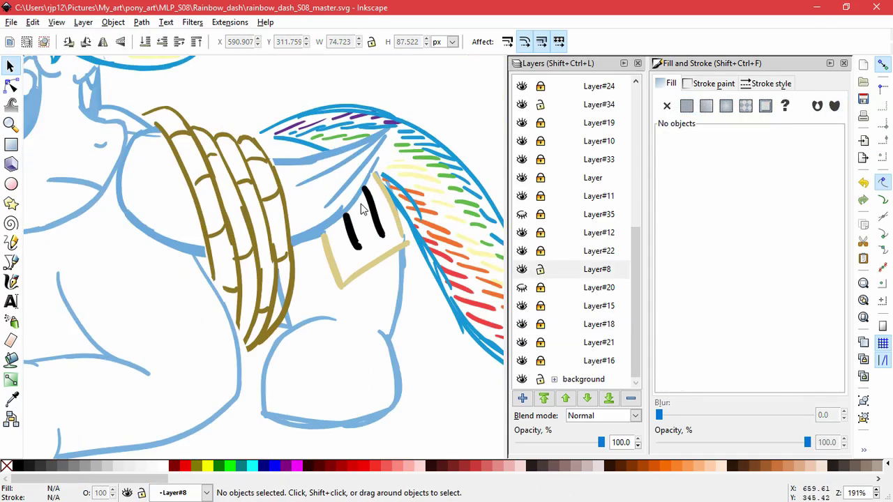
Step: Extend the remaining blue line above the black marks up to the point where the strokes meet at the tail base
scroll(379, 158, "up", 3)
left_click(377, 159)
left_click_drag(378, 159, 387, 124)
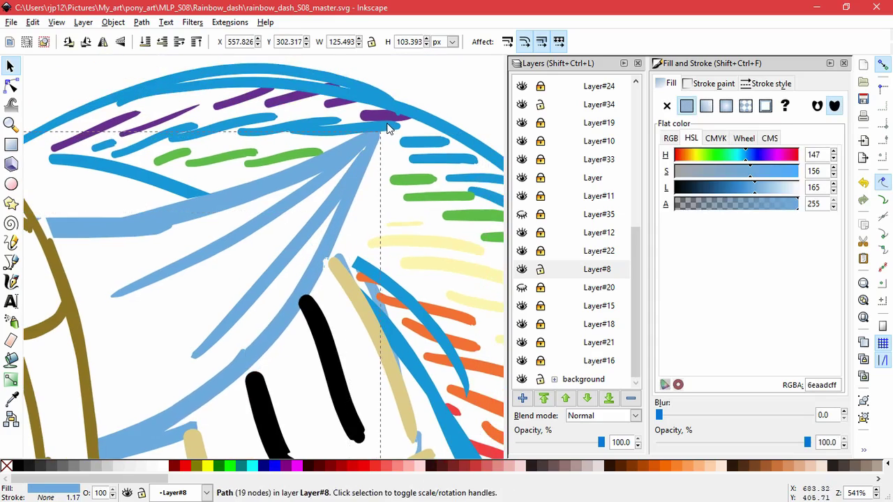
Step: Delete the long overlapping body line that crosses behind the rope coils on Layer#8
left_click_drag(212, 409, 254, 316)
left_click_drag(204, 436, 369, 338)
scroll(369, 338, "down", 3)
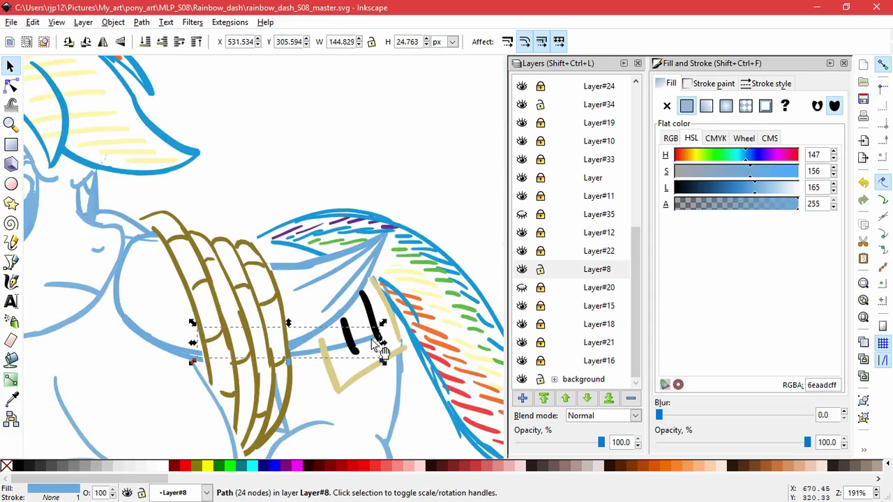
key("Escape")
Step: Delete the duplicate of the chest line beside the rope and shift the remaining chest line slightly upward
scroll(179, 365, "up", 1)
left_click_drag(208, 347, 207, 307)
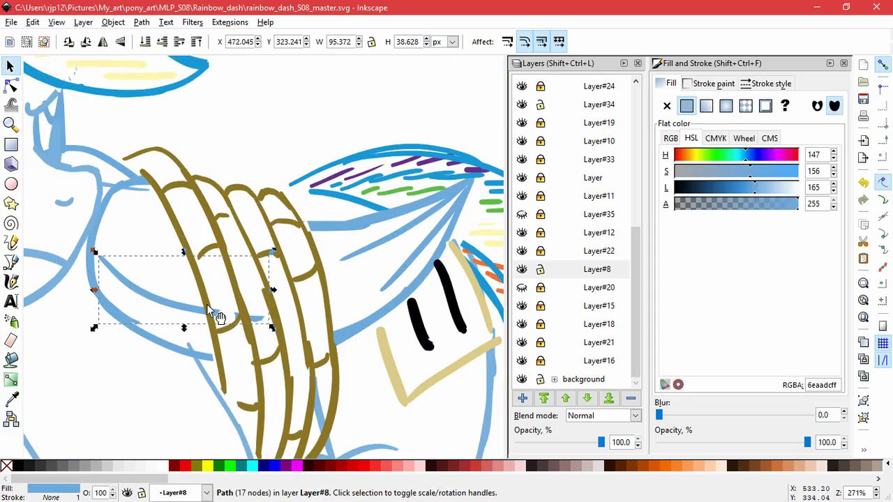
key("Delete")
left_click(148, 335)
left_click_drag(150, 335, 146, 326)
key("Escape")
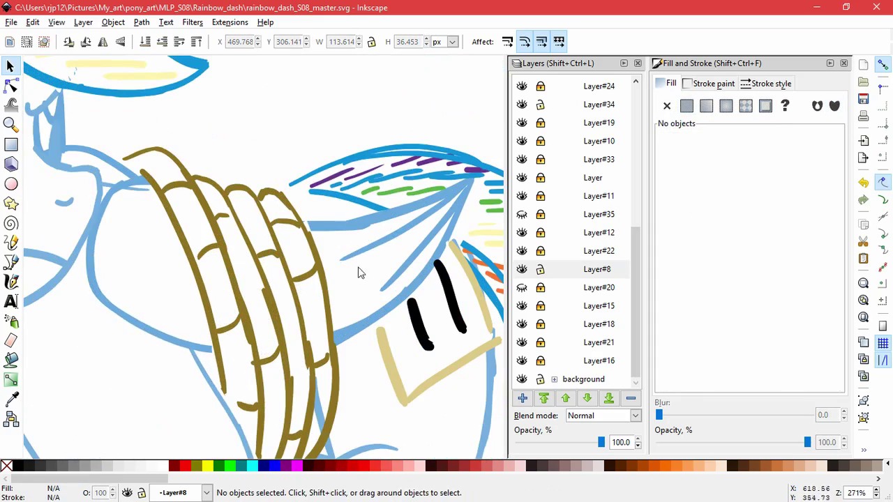
Step: Lock Layer#8, unlock Layer#22 and narrow its white shape behind the rope to about 100 px wide
left_click(526, 269)
left_click(526, 269)
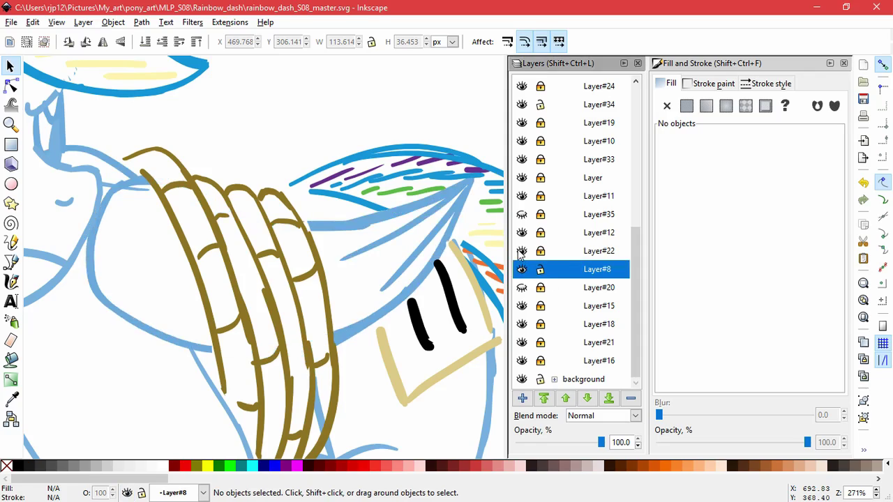
left_click(542, 268)
left_click(541, 252)
left_click(207, 241)
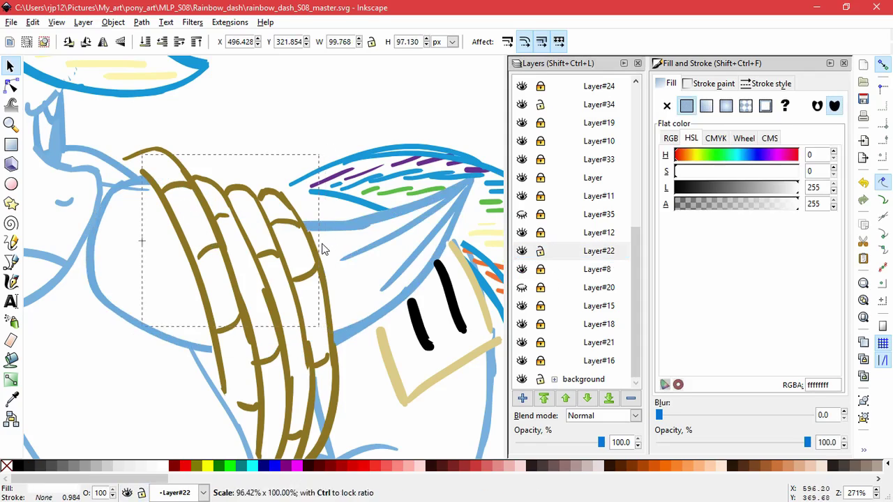
left_click(342, 298)
Step: Toggle the visibility of Layer#12, Layer#22, Layer#11 and Layer#33 to identify their contents, and lock Layer#22
left_click(522, 236)
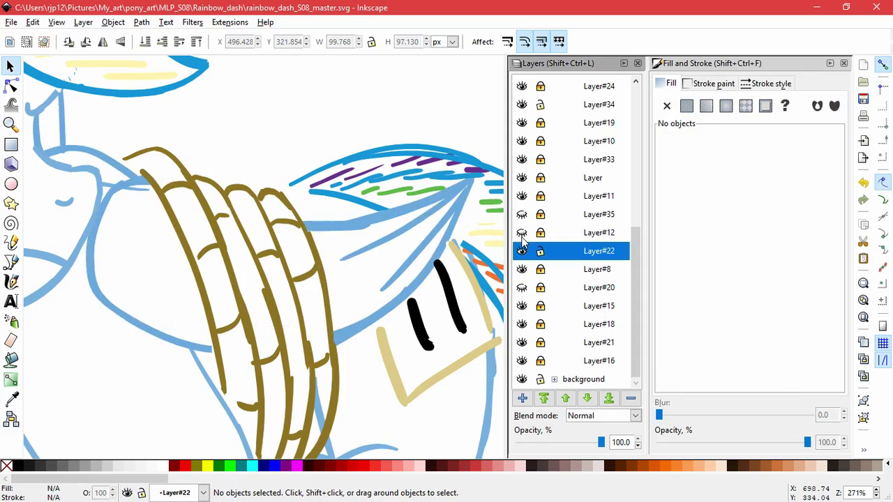
left_click(522, 235)
left_click(523, 251)
left_click(523, 251)
left_click(521, 198)
left_click(522, 196)
left_click(522, 159)
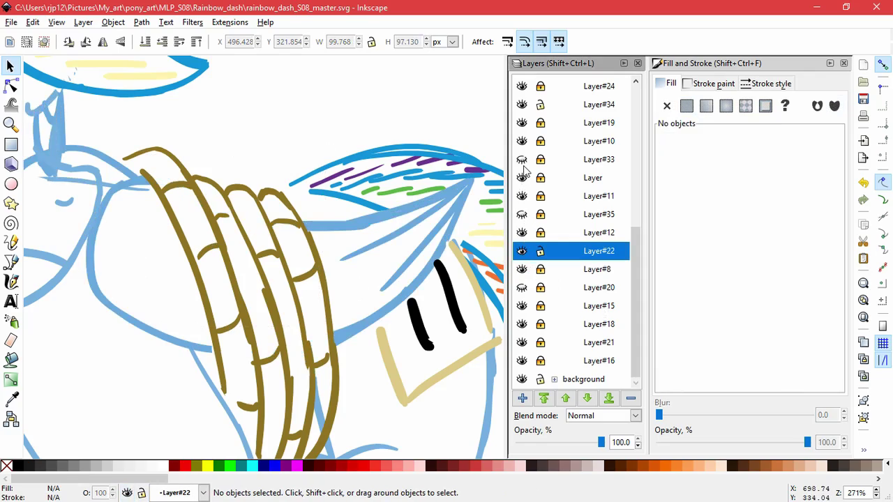
left_click(540, 251)
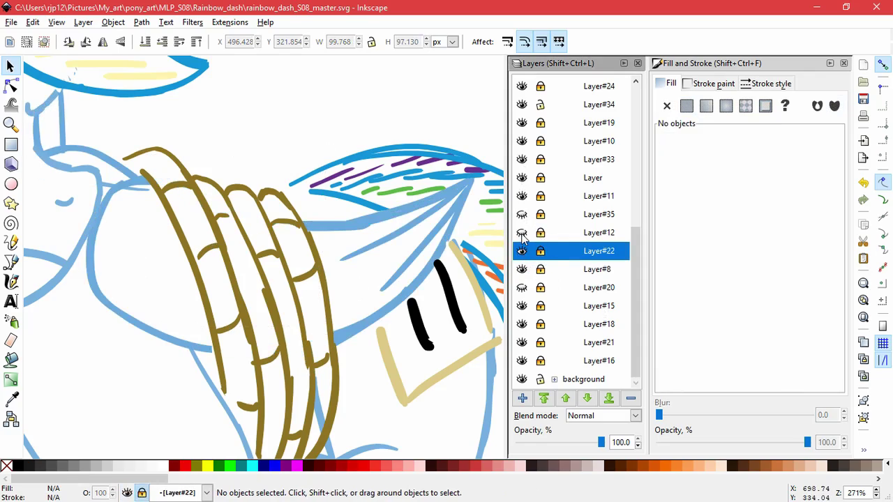
Step: Toggle the visibility of Layer#14 to identify the rope strokes and leave the layer unlocked
scroll(521, 196, "up", 7)
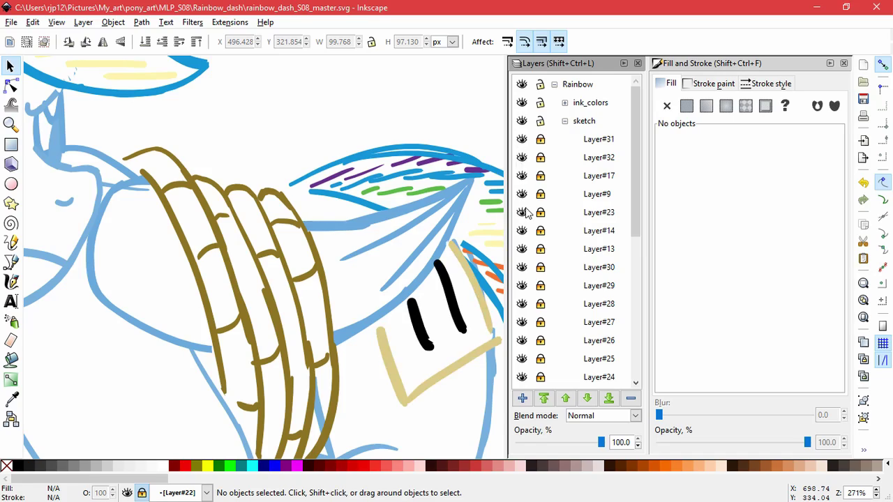
left_click(522, 230)
left_click(522, 230)
left_click(540, 231)
key("plus")
key("plus")
key("plus")
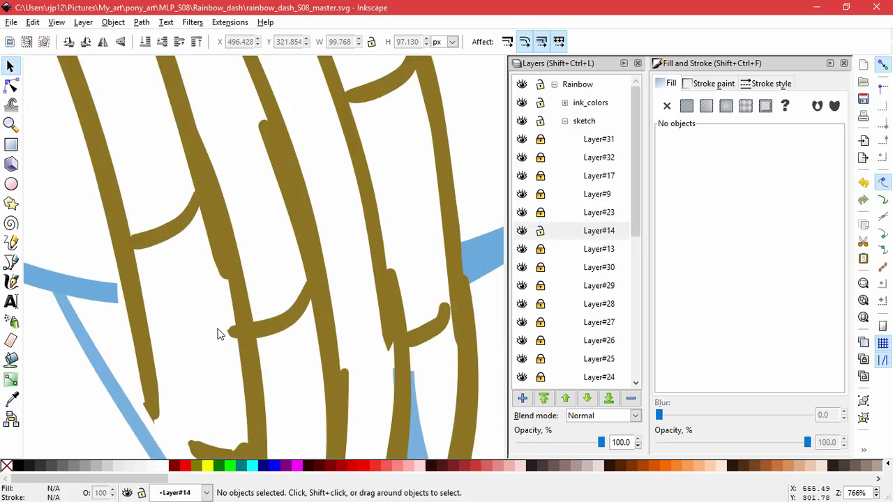
left_click(540, 231)
left_click(522, 231)
left_click(522, 231)
left_click(540, 231)
left_click_drag(257, 305, 378, 182)
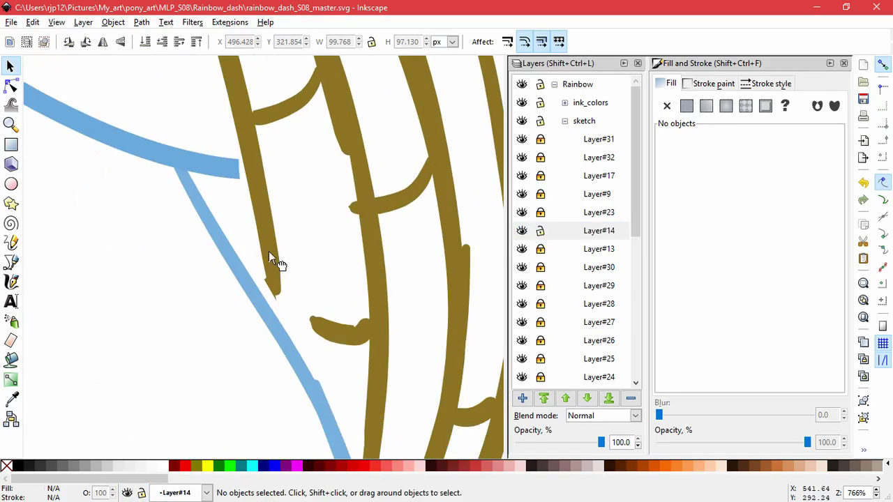
Step: Try to ungroup the masked rope group on Layer#14
left_click(273, 273)
left_click(113, 22)
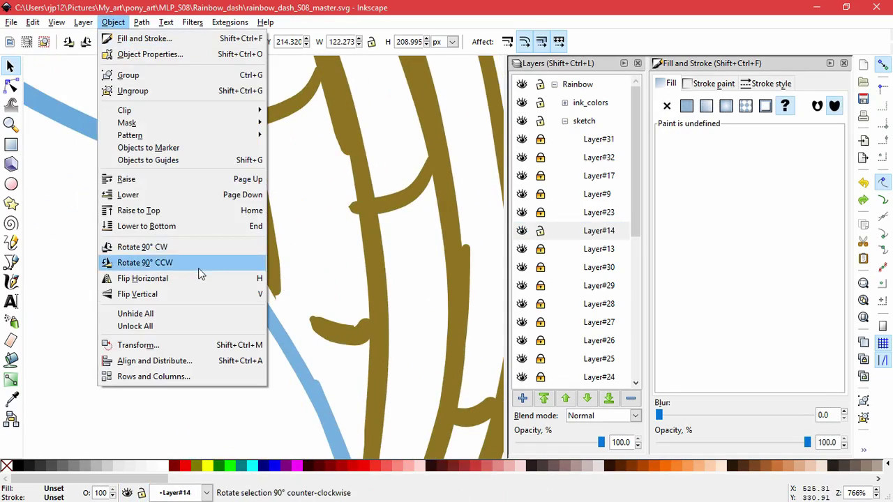
left_click(174, 95)
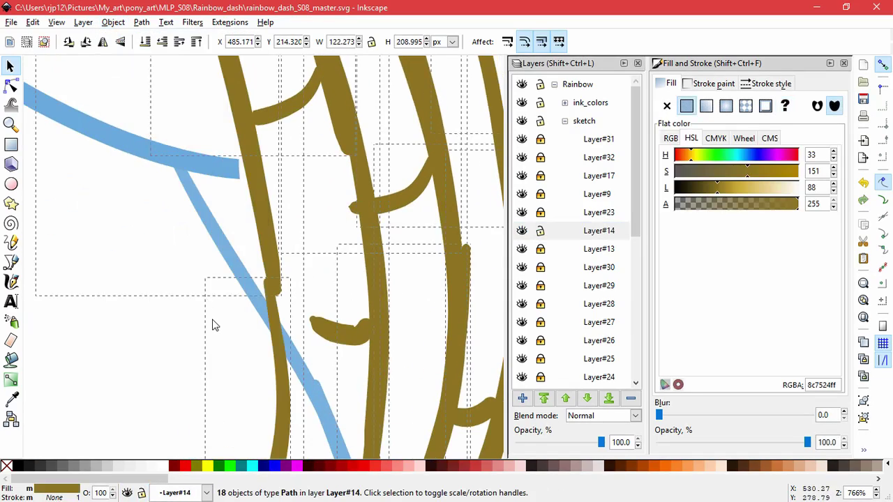
scroll(212, 319, "down", 5)
key("ctrl+z")
Step: Reshape the rope group's mask on Layer#14 by moving its nodes and handles so its lower edge follows the foreleg's blue outline
left_click(211, 263)
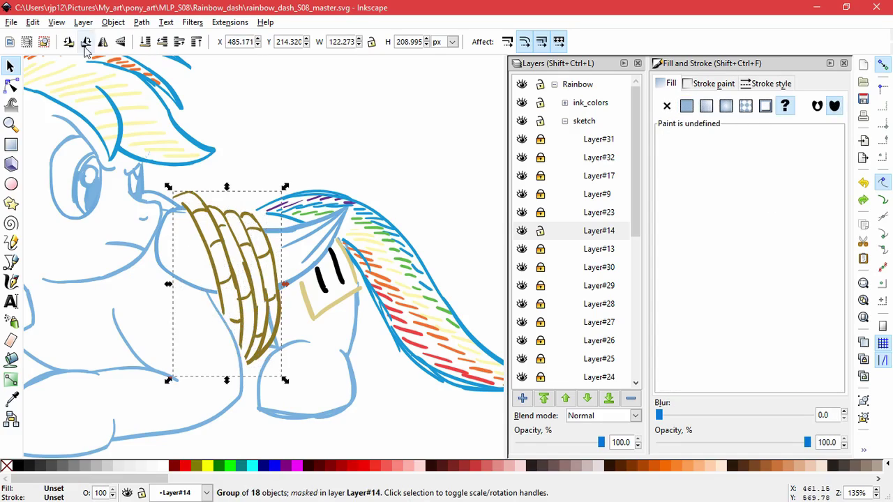
key("n")
scroll(171, 293, "up", 3)
left_click_drag(171, 293, 133, 173)
left_click_drag(248, 181, 238, 183)
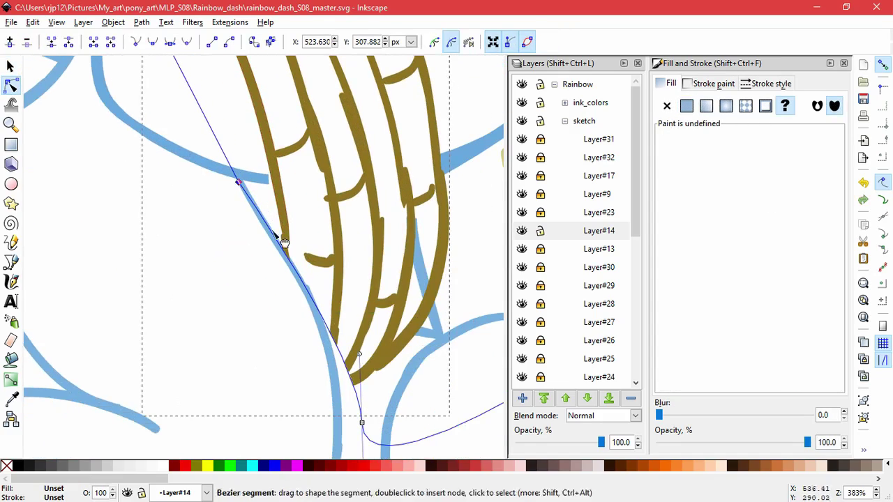
left_click_drag(362, 423, 344, 423)
left_click_drag(341, 355, 345, 309)
left_click_drag(343, 423, 343, 427)
left_click_drag(345, 309, 352, 308)
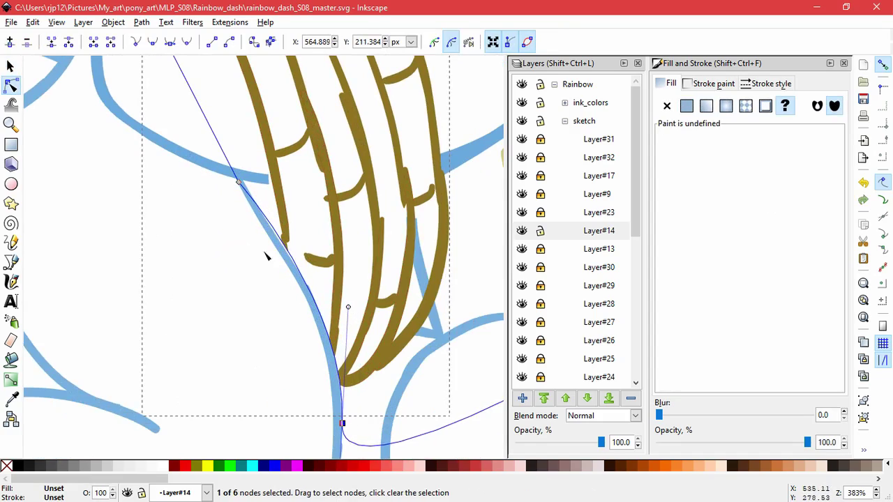
Step: Refine the nodes and handles of the rope group's mask so its edge follows the foreleg's blue outline, and deselect the group
left_click_drag(238, 183, 236, 173)
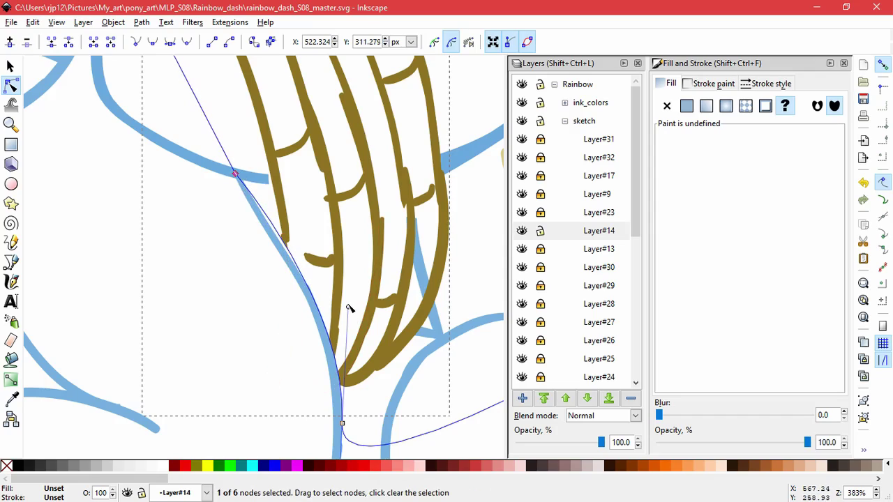
left_click(342, 422)
mouse_move(348, 308)
left_mouse_down()
mouse_move(360, 343)
mouse_move(347, 320)
left_mouse_up()
left_click_drag(236, 174, 239, 182)
double_click(227, 354)
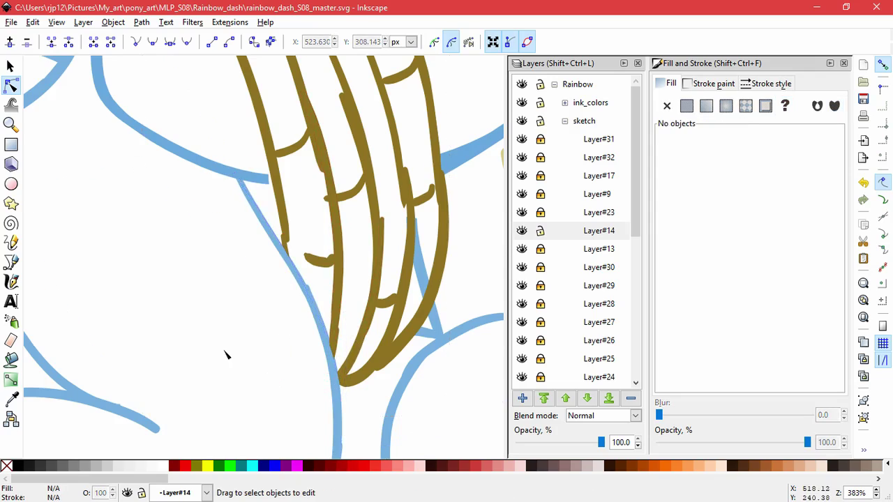
Step: Stretch the short rope stroke at the rope's upper end slightly toward the muzzle outline
scroll(227, 354, "down", 1)
key("space")
left_click_drag(210, 223, 246, 353)
scroll(214, 178, "up", 2)
left_click(254, 132)
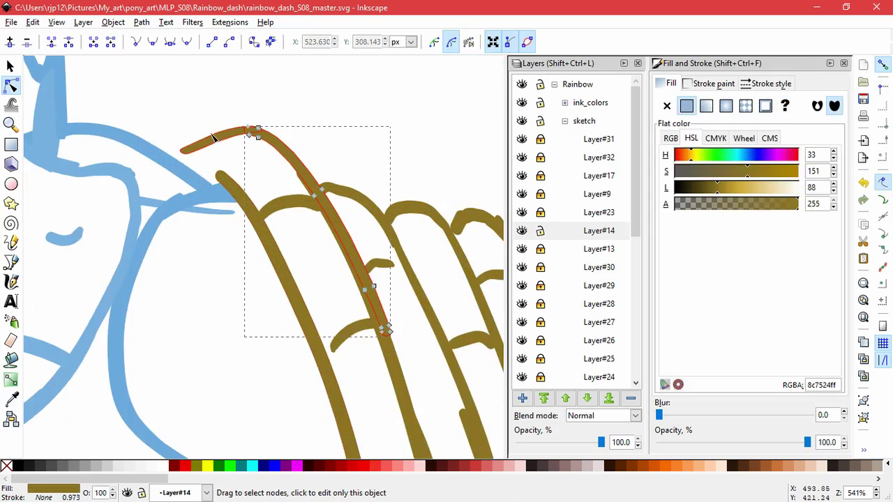
left_click(222, 136)
left_click(11, 67)
left_click_drag(178, 156, 172, 163)
left_click(377, 148)
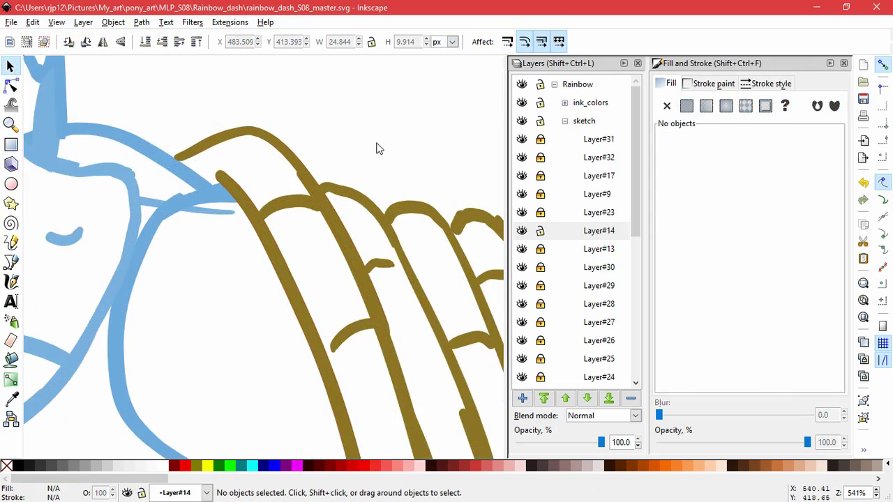
Step: Lock Layer#14 and toggle the visibility of lower sketch layers, including Layer#20 and Layer#18, to find the thin stroke beside the muzzle
scroll(423, 315, "down", 5)
scroll(417, 365, "up", 3)
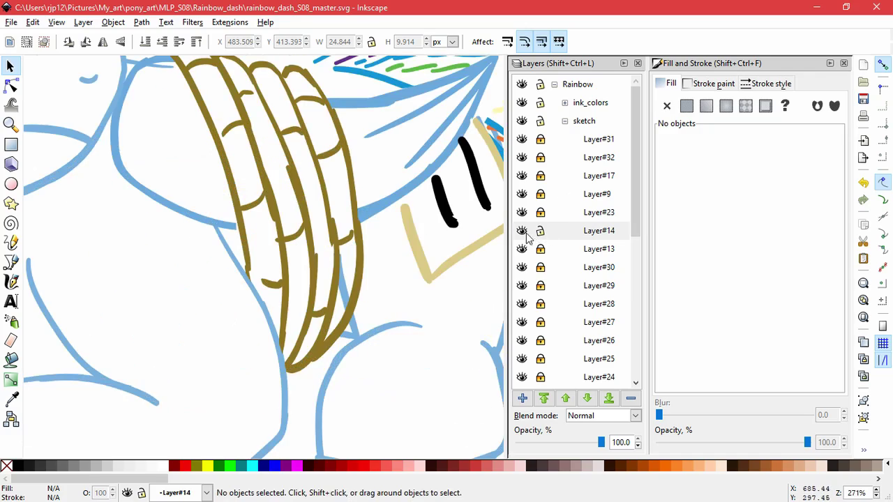
left_click(540, 231)
scroll(522, 339, "down", 7)
left_click(523, 325)
left_click(522, 324)
left_click(522, 288)
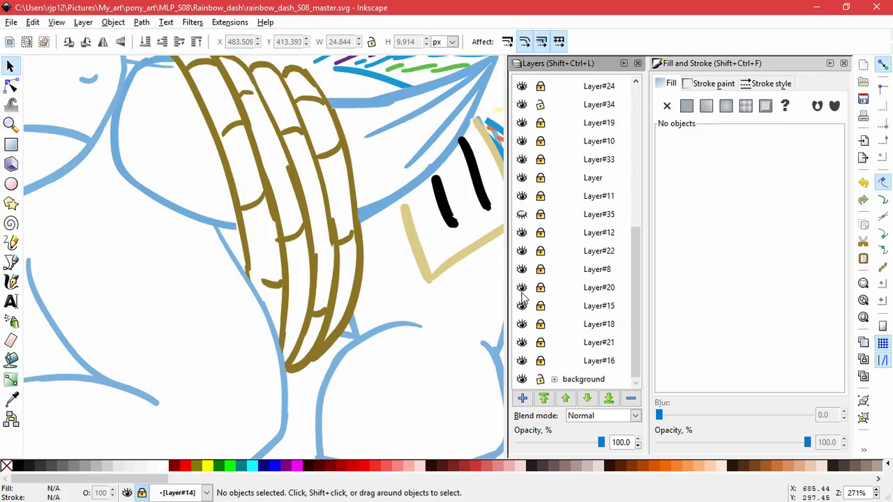
scroll(310, 388, "down", 4)
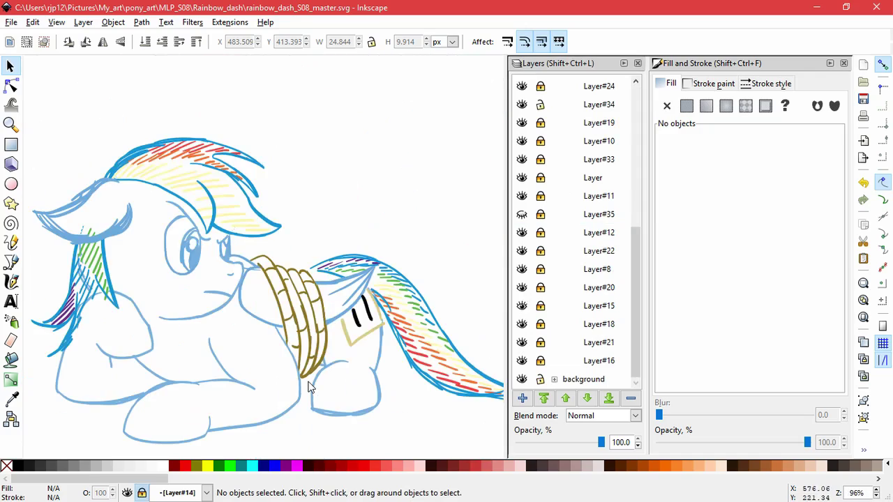
scroll(314, 270, "up", 4)
left_click(522, 288)
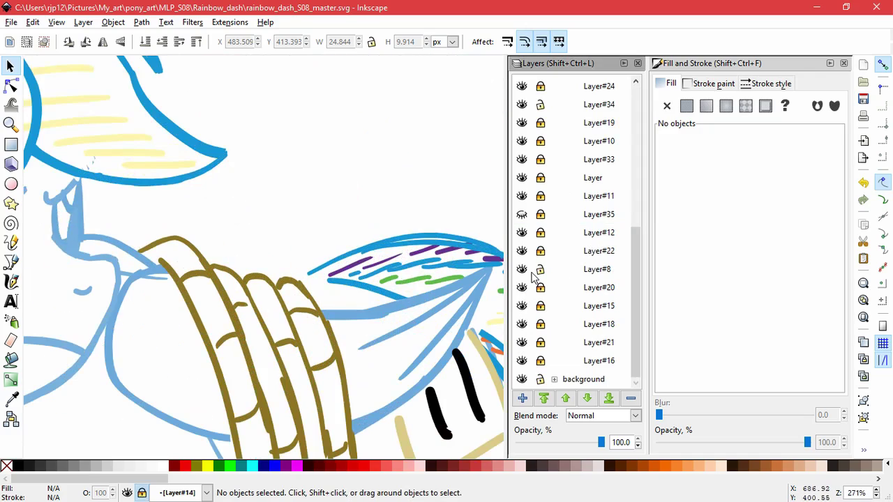
left_click(531, 273)
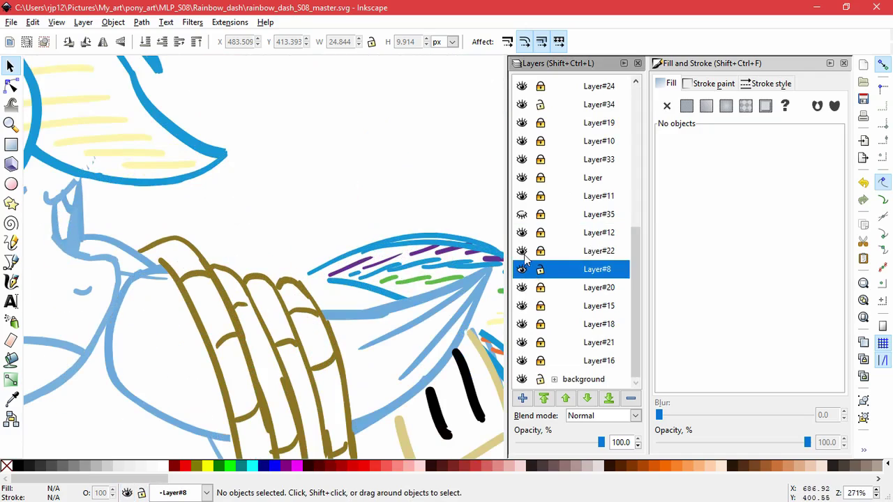
left_click(522, 180)
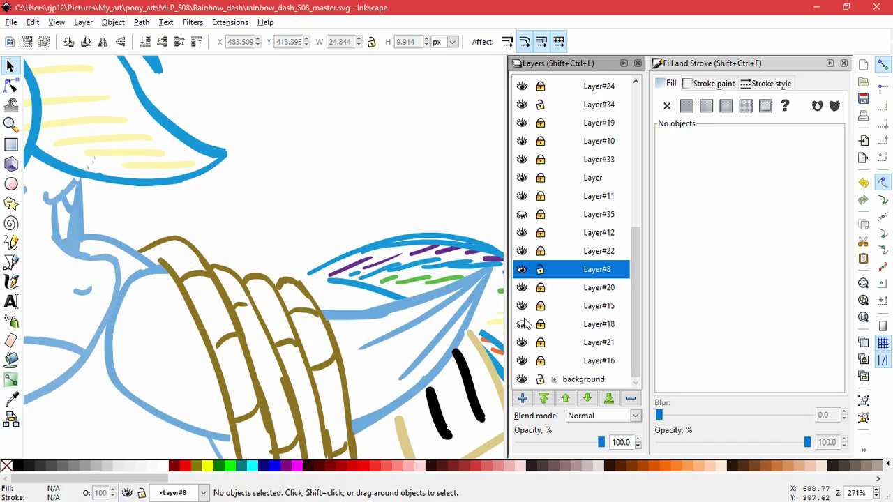
Step: Pull the thin stroke beside the muzzle on Layer#18 back toward the head outline, and relock the layer
left_click(167, 281)
left_click(155, 335)
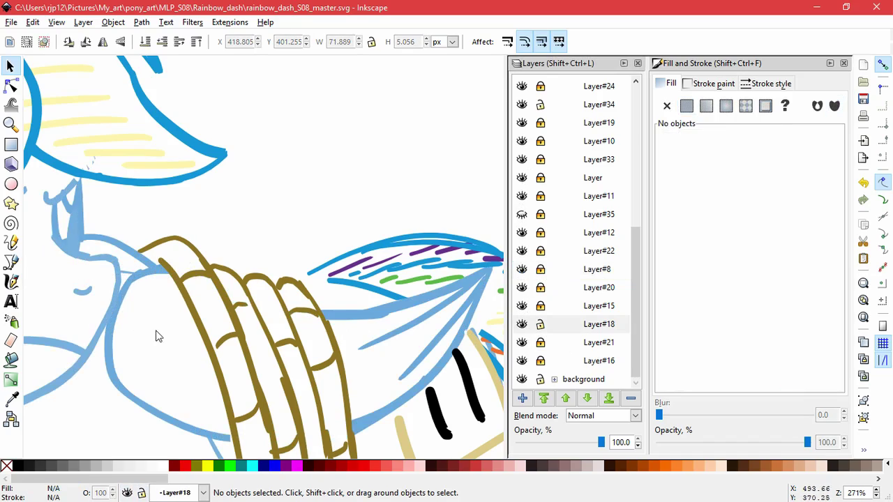
scroll(157, 332, "down", 1)
scroll(157, 332, "down", 2)
left_click_drag(182, 343, 269, 277)
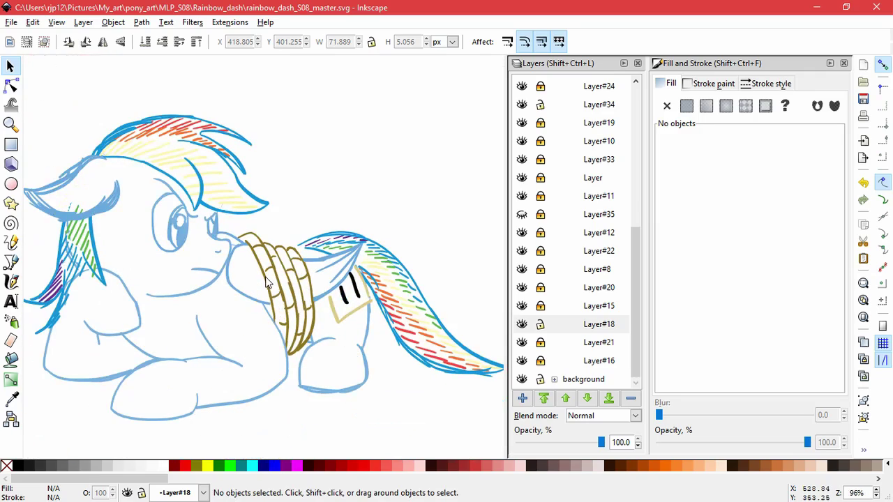
left_click(541, 325)
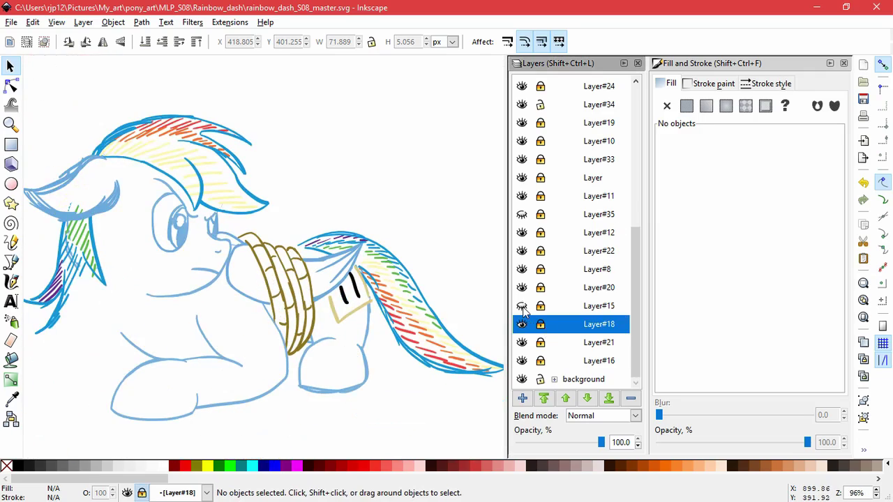
Step: Toggle the visibility of Layer#12, Layer#14, Layer#9 and nearby layers to identify their contents
left_click(522, 250)
left_click(521, 233)
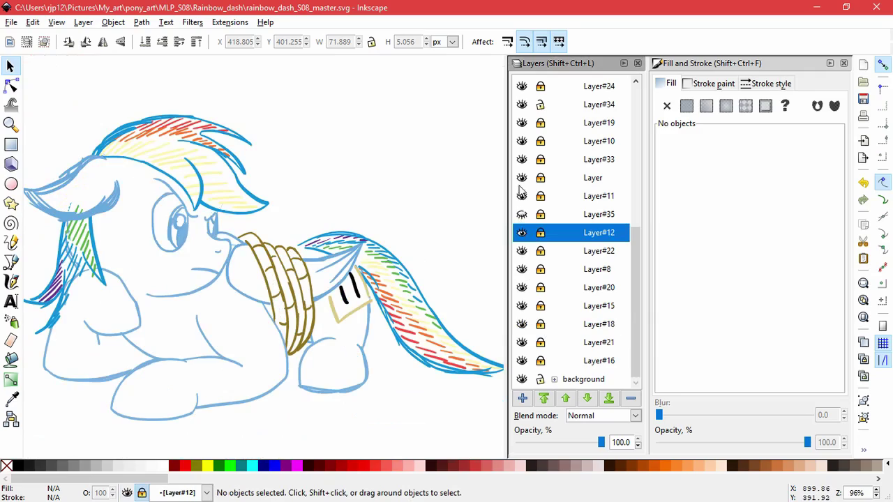
left_click(522, 86)
scroll(524, 90, "up", 4)
left_click(522, 141)
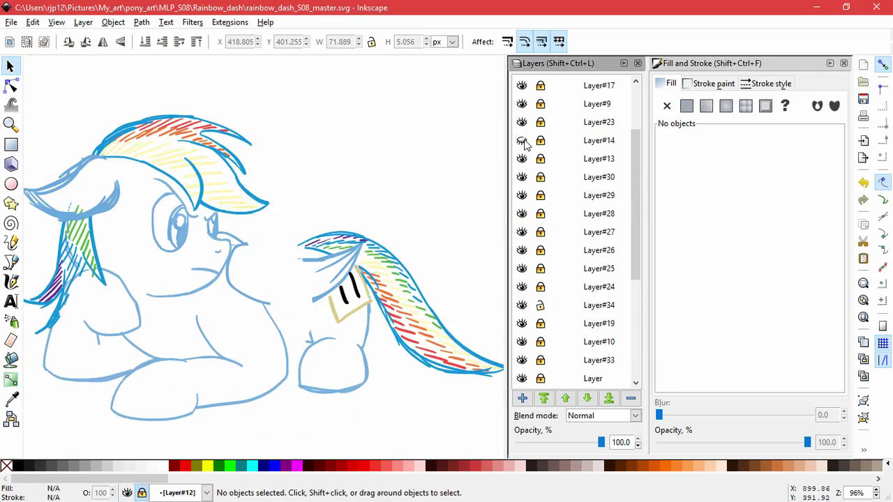
left_click(521, 140)
left_click(522, 104)
left_click(522, 104)
Step: Unlock Layer#9 and delete an overlapping stroke inside the ear's lower right outline
left_click(540, 104)
left_click(540, 104)
scroll(98, 198, "up", 3)
left_click_drag(112, 227, 240, 286)
key("space")
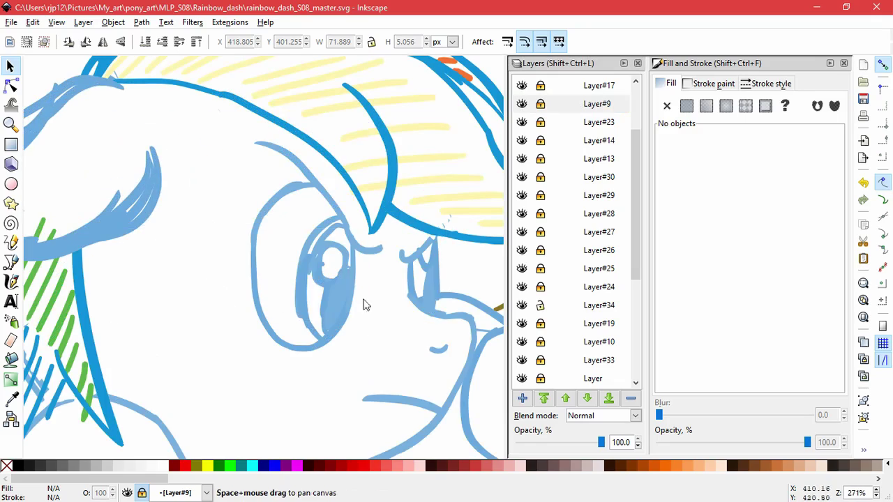
left_click_drag(150, 291, 300, 311)
left_click(540, 103)
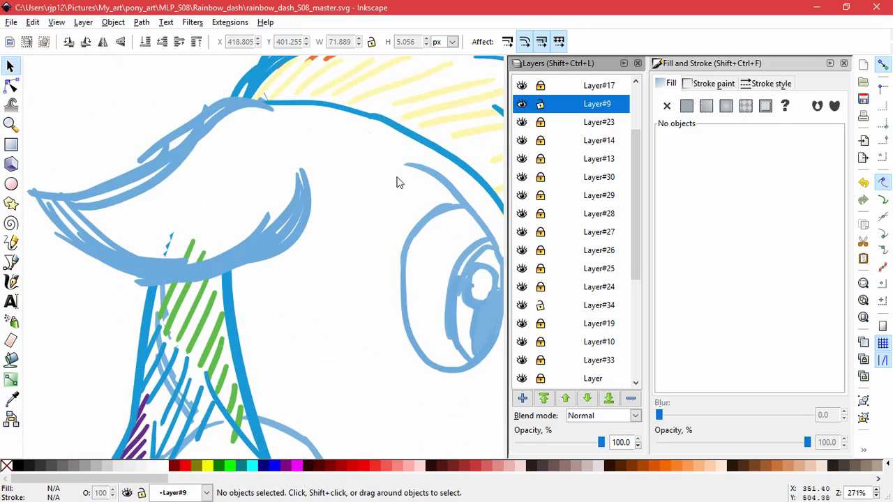
left_click(255, 180)
left_click(259, 226)
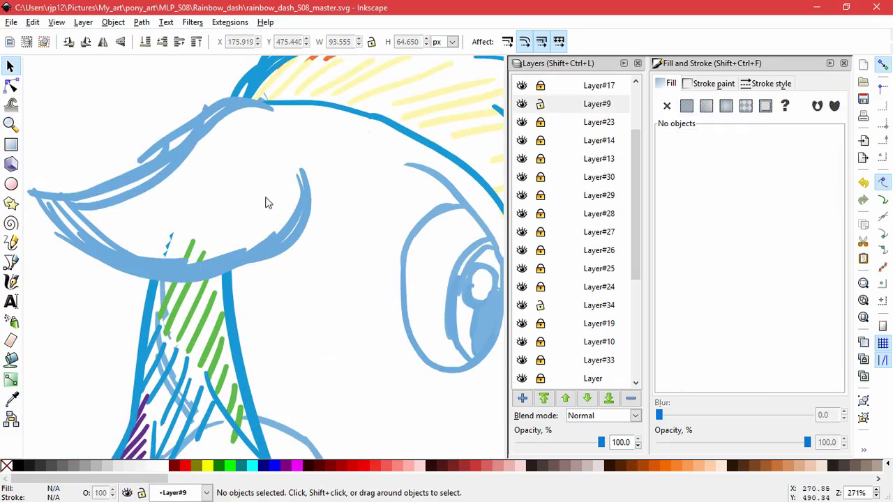
Step: Delete the remaining redundant strokes on the ear's curved right end, keeping a single line
left_click(235, 160)
left_click_drag(235, 160, 339, 305)
left_click(331, 321)
key("ctrl+z")
key("Delete")
left_click(235, 257)
key("Delete")
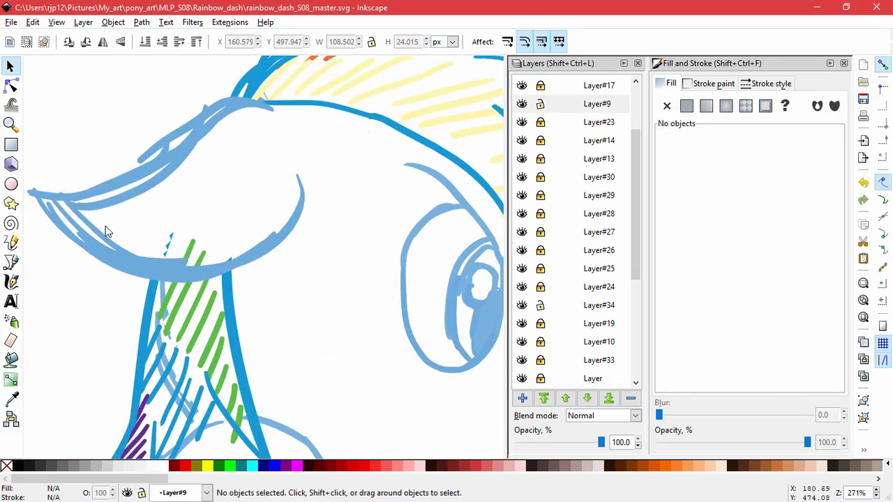
Step: Delete the redundant overlapping strokes along the ear's lower left edge, keeping the main curve in place
left_click(101, 230)
key("Delete")
left_click_drag(86, 221, 190, 216)
key("Delete")
left_click_drag(152, 257, 214, 178)
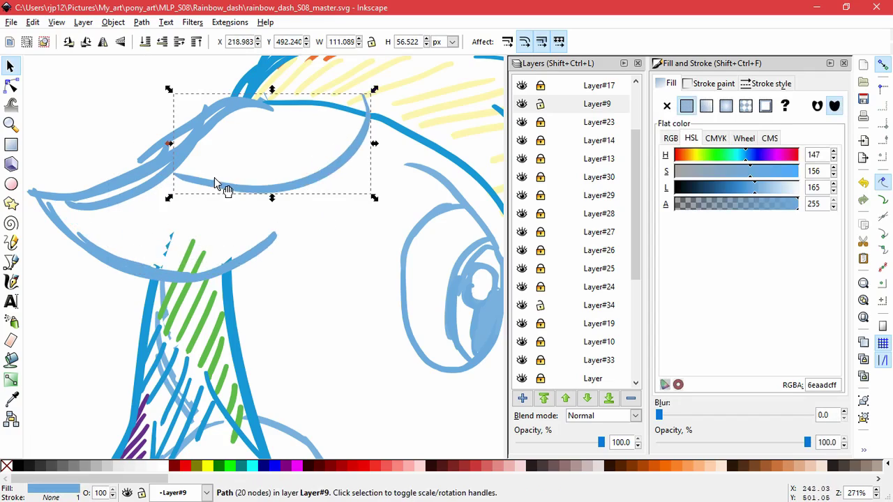
key("ctrl+z")
mouse_move(105, 277)
left_mouse_down()
mouse_move(112, 284)
mouse_move(90, 282)
left_mouse_up()
left_click(73, 208)
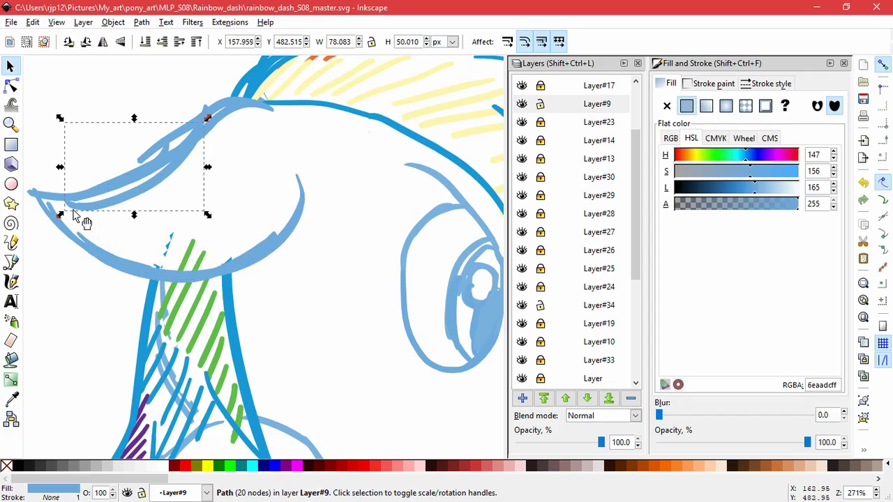
mouse_move(85, 238)
left_mouse_down()
mouse_move(227, 192)
mouse_move(279, 305)
left_mouse_up()
key("Delete")
Step: Slightly enlarge the stroke at the ear's lower tip, and delete the overlapping strokes beside it and inside the upper edge
left_click(58, 215)
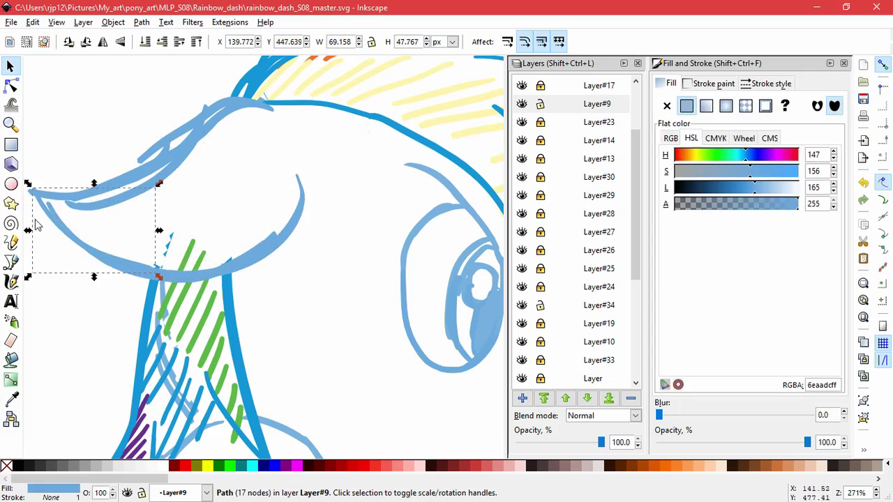
mouse_move(163, 280)
left_mouse_down()
mouse_move(158, 274)
mouse_move(169, 293)
mouse_move(165, 284)
left_mouse_up()
mouse_move(61, 212)
left_mouse_down()
mouse_move(90, 211)
mouse_move(61, 312)
left_mouse_up()
key("Delete")
left_click_drag(147, 187, 240, 212)
key("Delete")
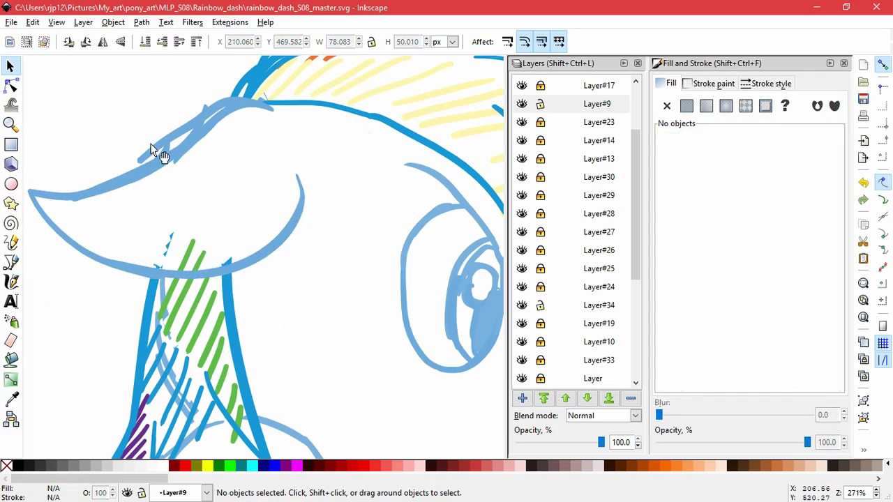
Step: Delete the two loose outer strokes above the ear's upper edge
left_click_drag(154, 145, 105, 80)
key("Delete")
left_click_drag(201, 109, 87, 56)
key("Delete")
left_click(168, 138)
left_click(170, 132)
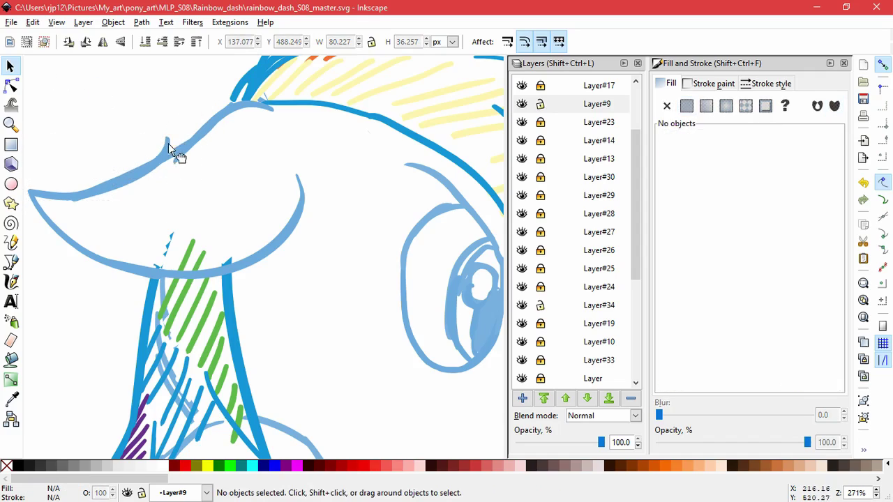
Step: Try stretching, moving aside and removing strokes of the ear's upper edge, and undo these changes
left_click(168, 144)
left_click_drag(174, 133, 209, 130)
key("Delete")
left_click_drag(183, 162, 230, 209)
key("ctrl+z")
key("ctrl+z")
key("ctrl+z")
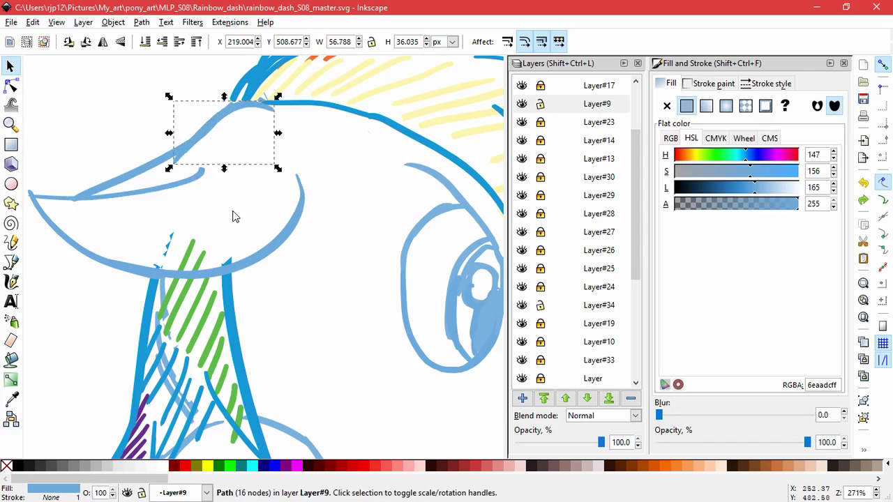
left_click_drag(130, 186, 123, 117)
key("ctrl+z")
left_click_drag(173, 145, 172, 81)
key("Delete")
key("ctrl+z")
key("ctrl+z")
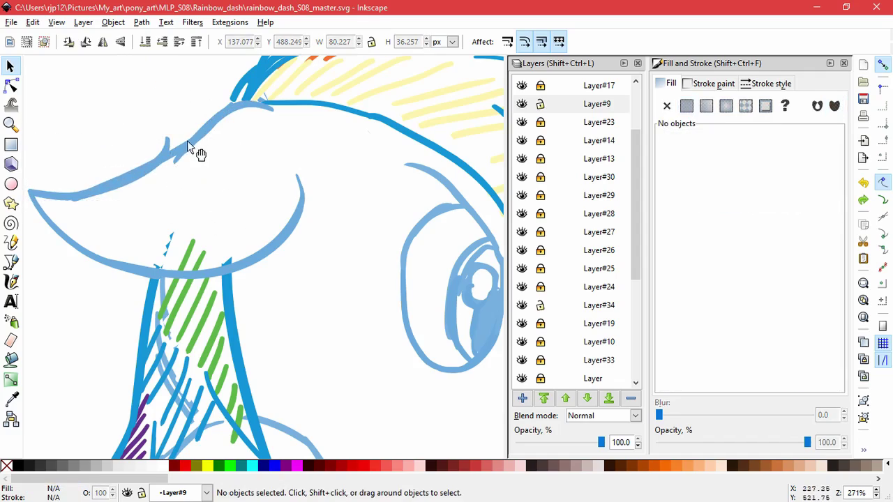
Step: Delete the middle stroke of the ear's upper edge and widen the left stroke to about 89 px to meet the right one
left_click_drag(187, 142, 152, 85)
key("Delete")
left_click(166, 148)
mouse_move(173, 169)
left_mouse_down()
mouse_move(200, 169)
mouse_move(191, 169)
left_mouse_up()
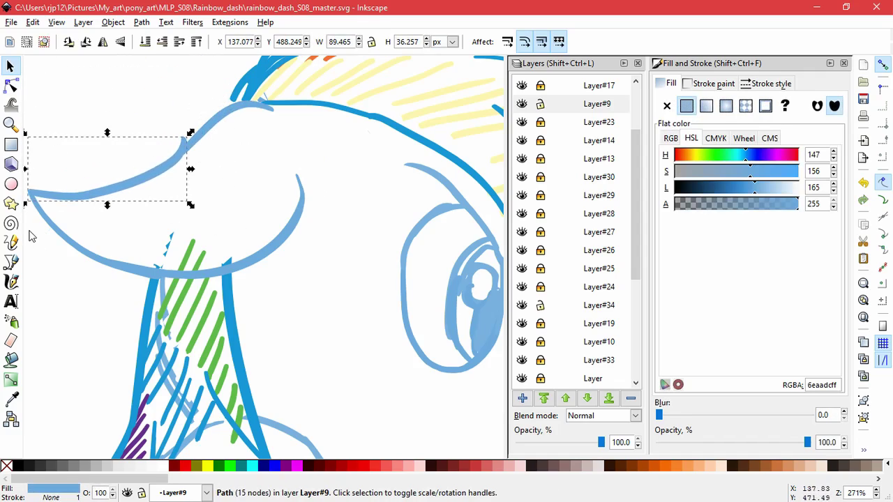
Step: Smooth the join in the ear's upper outline with the Tweak tool, and relock Layer#9
left_click(10, 104)
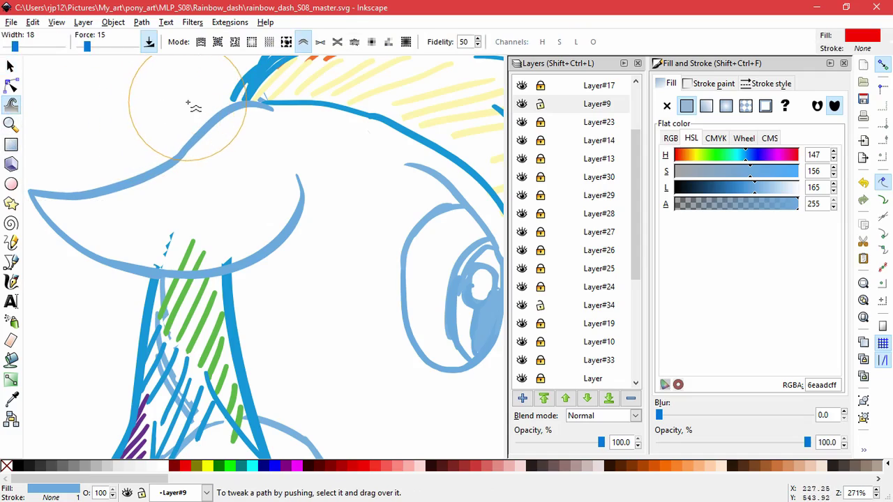
left_click(11, 66)
scroll(166, 159, "down", 4)
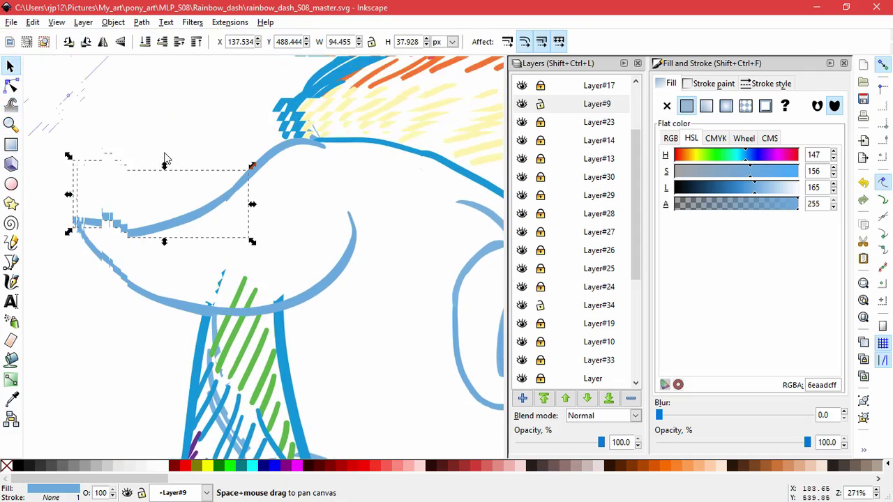
left_click(160, 167)
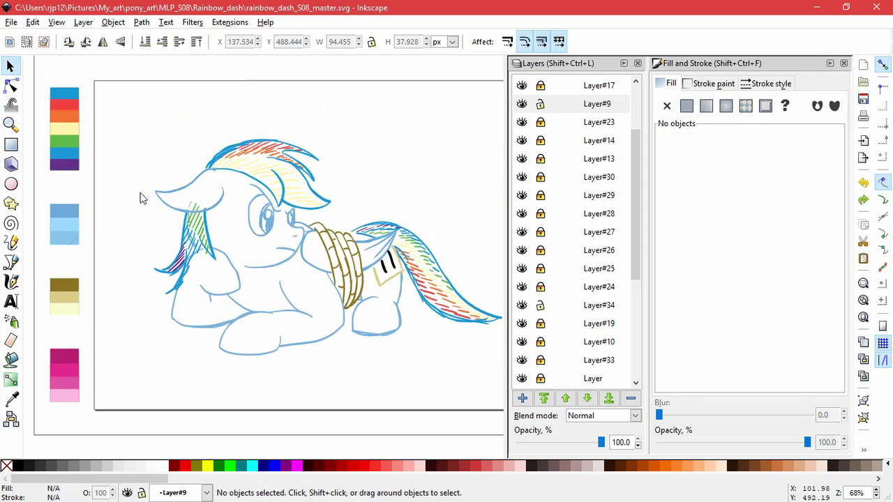
scroll(230, 243, "up", 2)
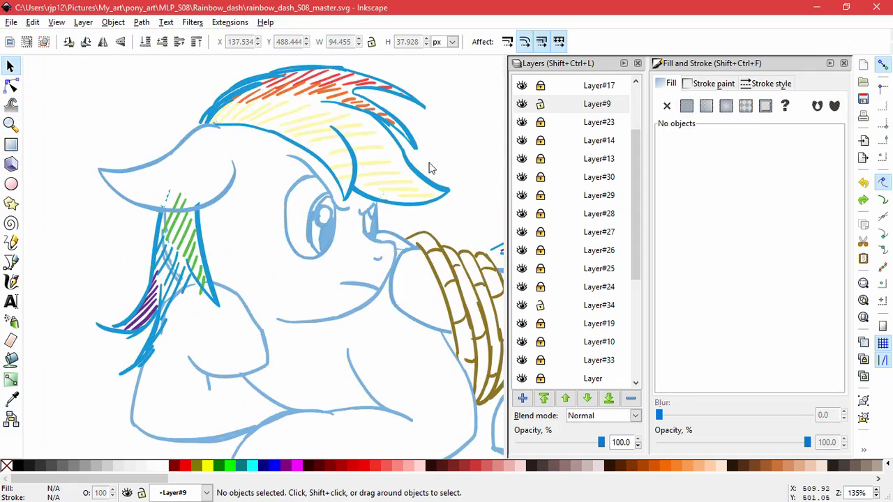
left_click(516, 104)
left_click(540, 105)
Step: Unlock Layer#23 and remove the white patches covering the mane strokes over the ear
left_click(540, 122)
left_click(198, 205)
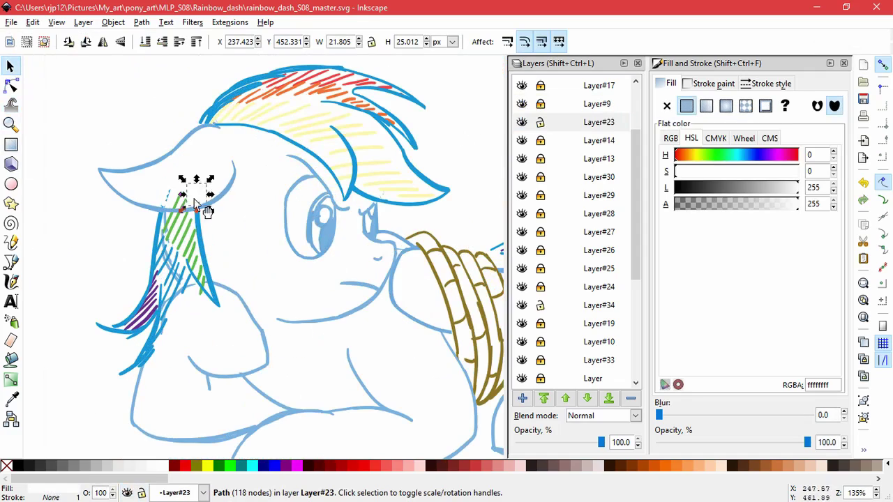
left_click(179, 185)
left_click_drag(259, 259, 60, 90)
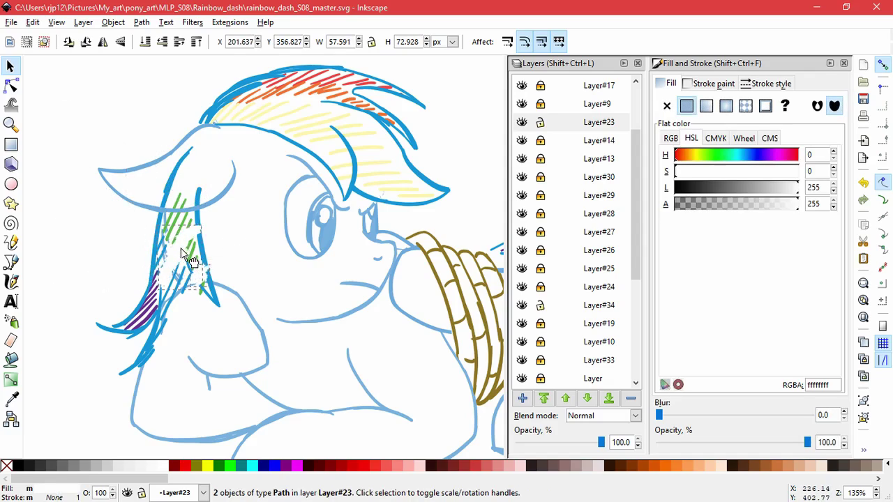
scroll(205, 206, "up", 2)
left_click(226, 254)
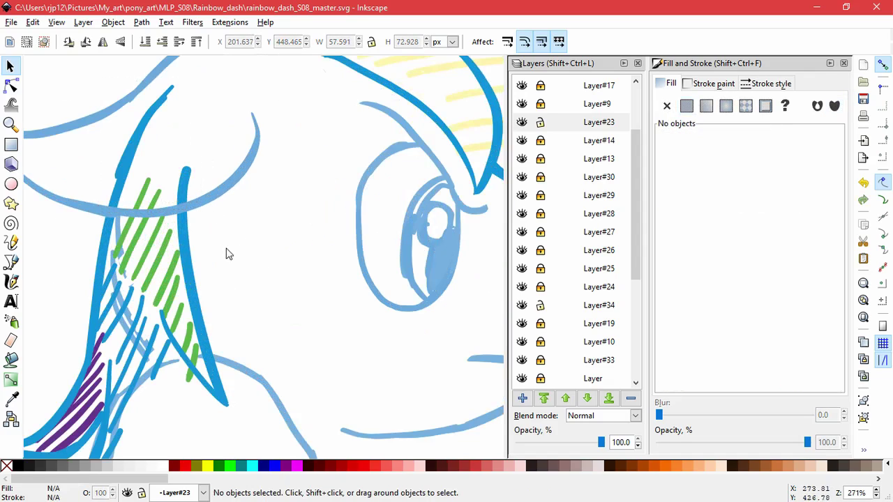
Step: Draw a closed patch over the mane strokes crossing the ear on Layer#23, fill it white with lightness 255, and relock the layer
left_click(11, 262)
left_click(187, 64)
left_click(110, 118)
left_click(76, 182)
left_click(76, 201)
left_click(115, 210)
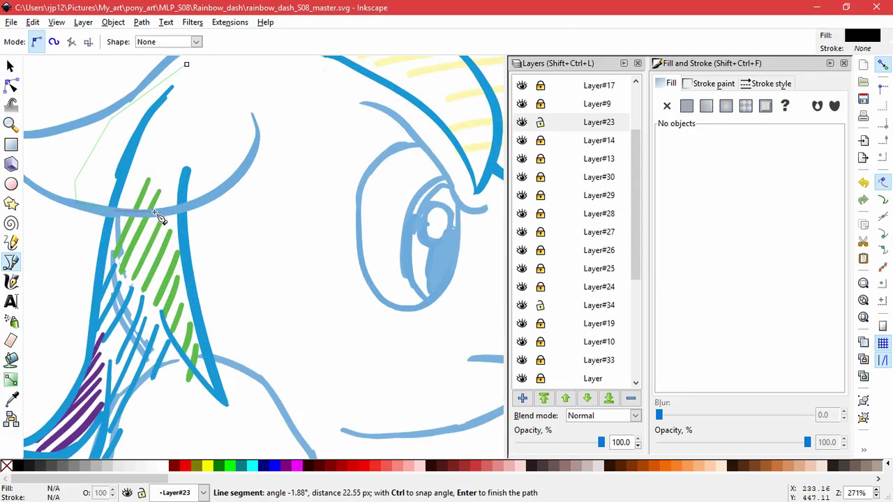
left_click(155, 213)
left_click(199, 198)
left_click(223, 124)
left_click(187, 64)
left_click_drag(739, 187, 851, 187)
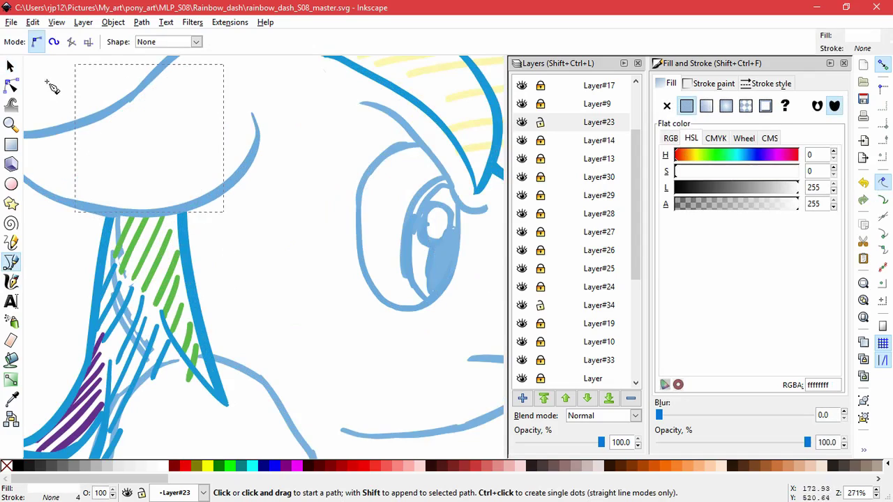
left_click(10, 67)
left_click(279, 251)
scroll(272, 252, "down", 1)
left_click(540, 123)
Step: Unlock Layer#12 and delete the redundant stroke at the top of the larger eye's iris
scroll(296, 251, "down", 1)
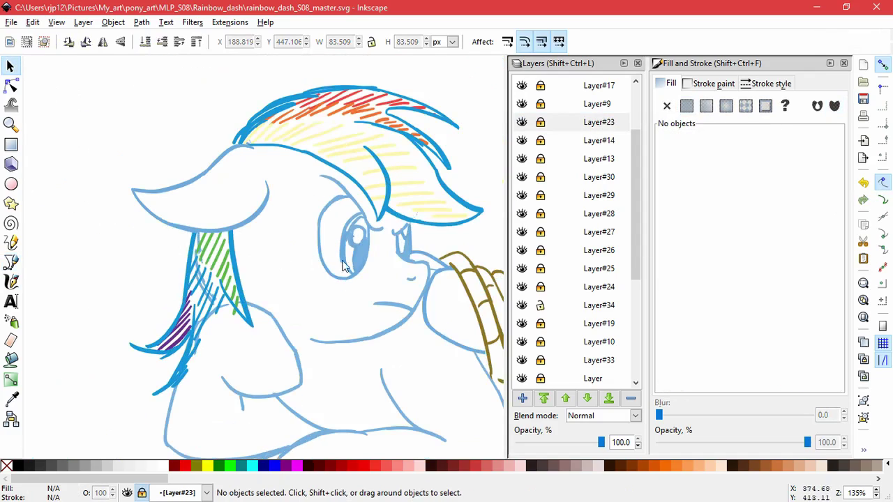
left_click_drag(485, 392, 246, 301)
scroll(209, 231, "down", 2)
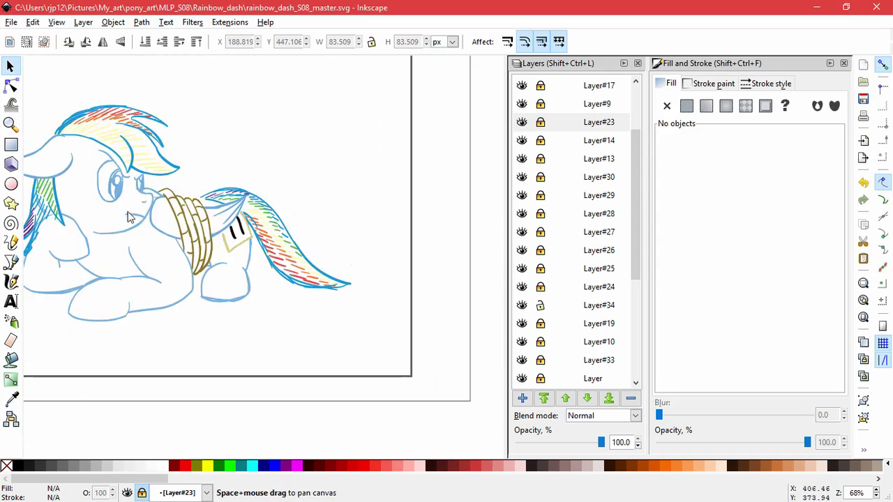
scroll(196, 224, "up", 5)
scroll(195, 225, "up", 2)
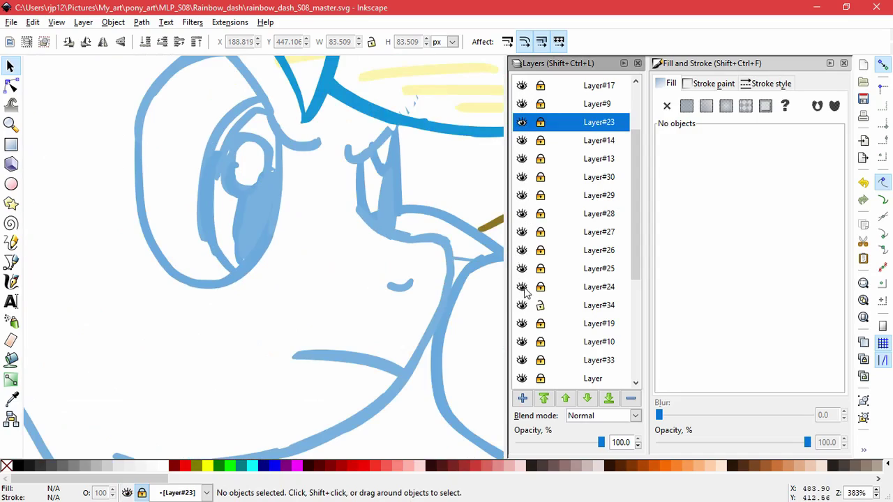
scroll(525, 292, "down", 5)
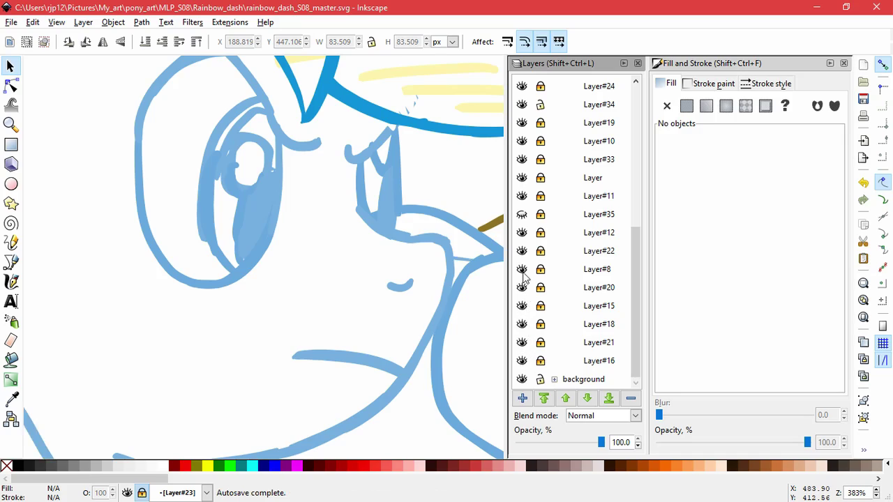
left_click(523, 233)
left_click(523, 232)
mouse_move(233, 120)
left_mouse_down()
mouse_move(133, 158)
mouse_move(94, 206)
left_mouse_up()
key("ctrl+z")
left_click(288, 255)
mouse_move(263, 120)
left_mouse_down()
mouse_move(266, 291)
mouse_move(233, 309)
left_mouse_up()
key("Delete")
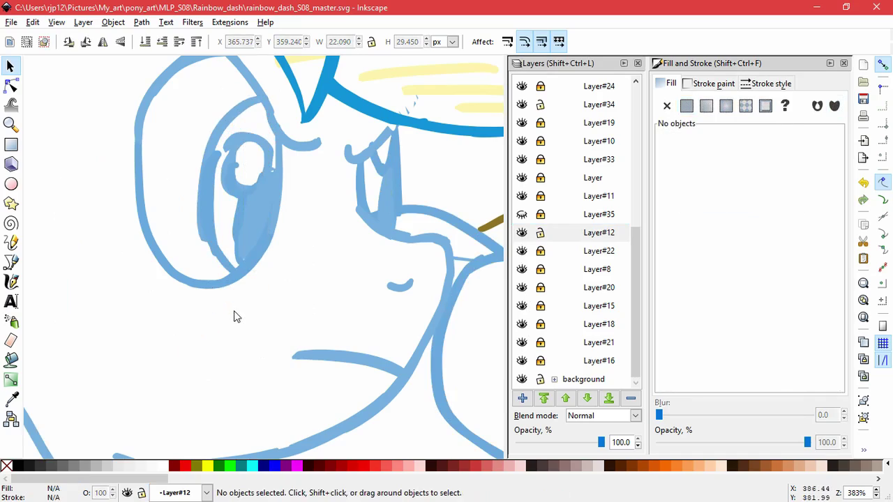
Step: Fill the strokes of the larger eye's pupil and the ring around its highlight with black
left_click_drag(314, 309, 231, 161)
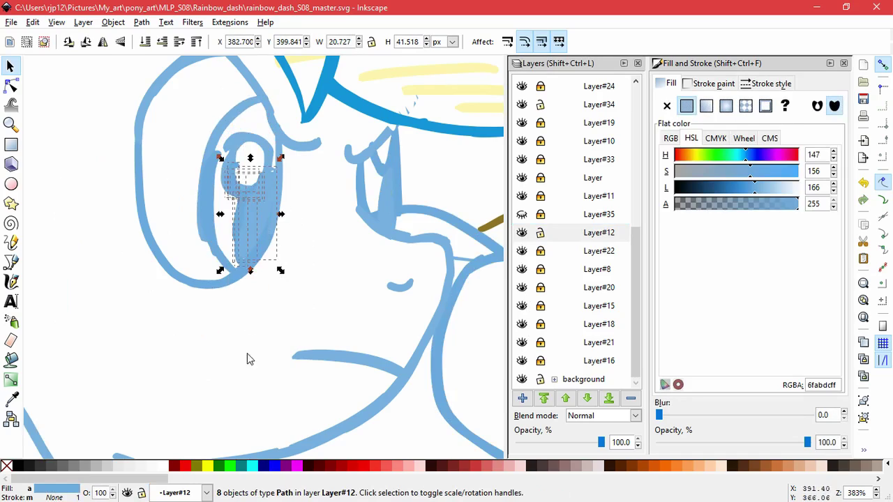
left_click_drag(683, 192, 671, 192)
left_click(253, 305)
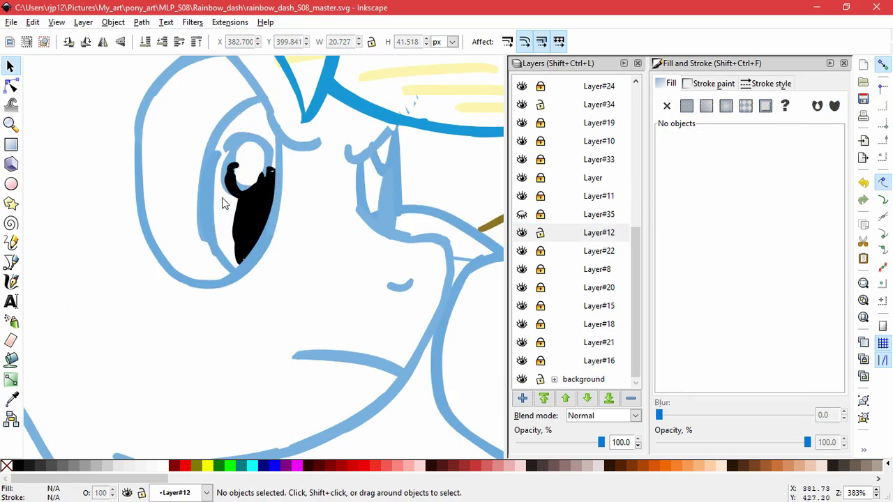
left_click_drag(193, 110, 297, 231)
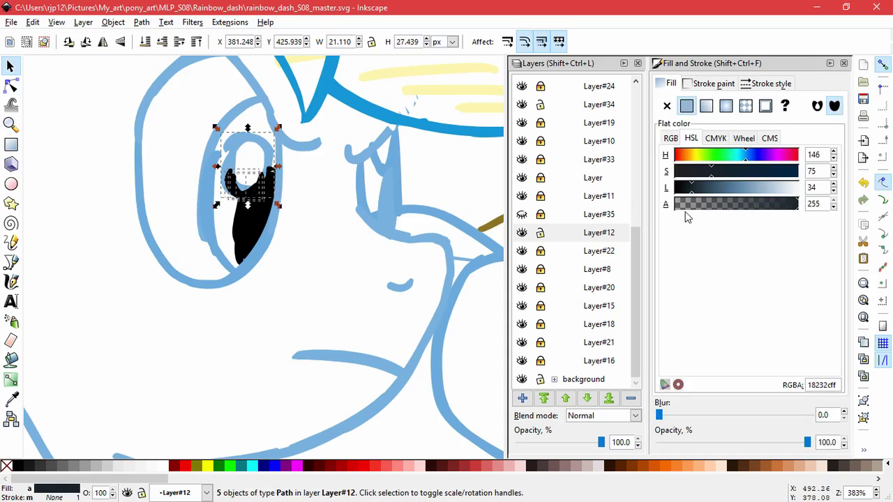
left_click(336, 271)
left_click_drag(227, 150, 160, 166)
key("ctrl+z")
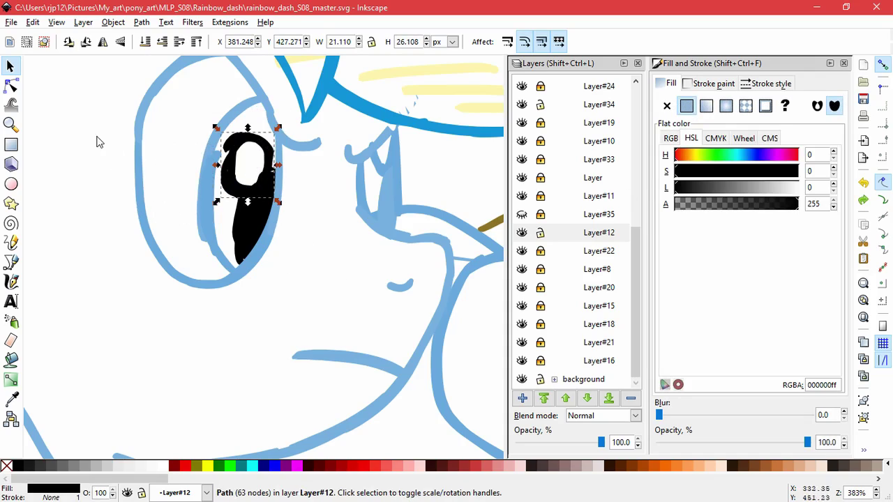
Step: Try moving strokes at the larger eye's lower pupil and iris edge aside, and undo each move
left_click_drag(244, 256, 202, 231)
key("ctrl+z")
left_click(213, 248)
key("ctrl+z")
left_click_drag(228, 266, 255, 274)
key("ctrl+z")
left_click(285, 197)
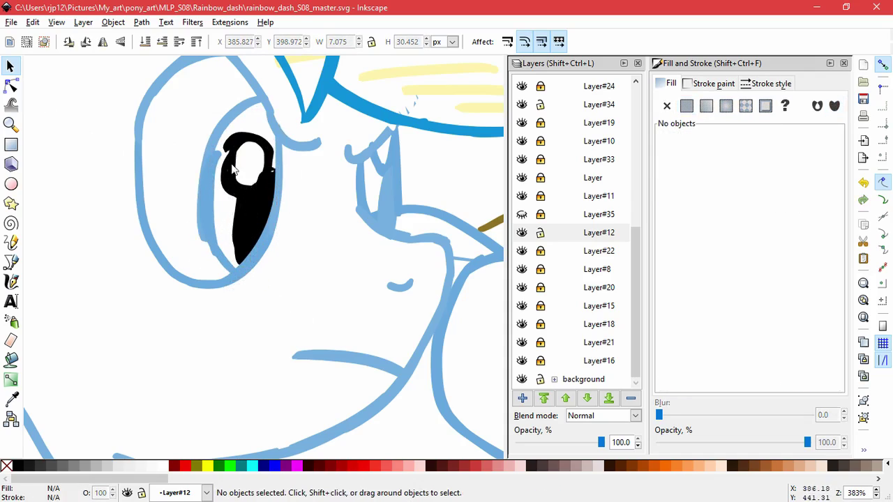
Step: Delete the redundant stroke on the larger iris's left edge and resize the remaining outline strokes to form one continuous curve
left_click_drag(216, 166, 319, 228)
key("ctrl+z")
key("Delete")
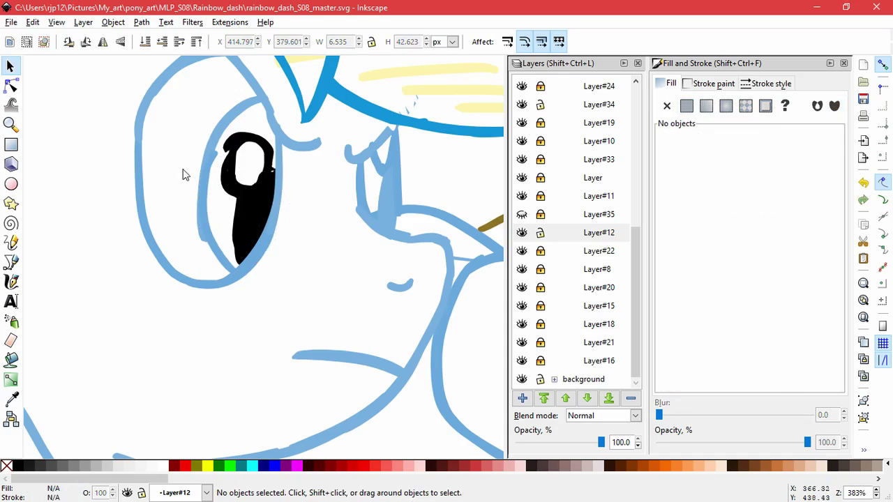
left_click(206, 176)
left_click_drag(219, 147, 219, 127)
left_click(192, 238)
left_click(201, 235)
left_click_drag(194, 247, 194, 231)
key("Escape")
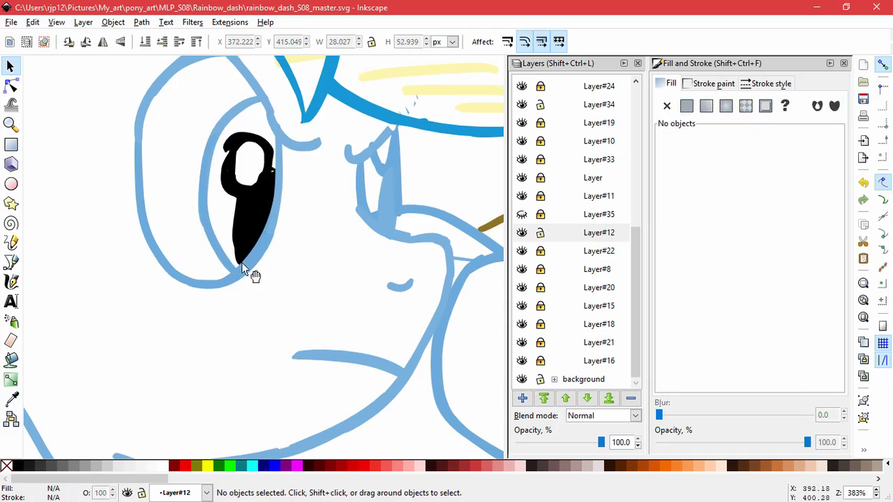
Step: Recolour the two iris outline strokes of the larger eye with the darkest magenta swatch beside the drawing
left_click(215, 238)
left_click(234, 112, "shift")
scroll(230, 120, "down", 3)
left_click_drag(171, 187, 362, 250)
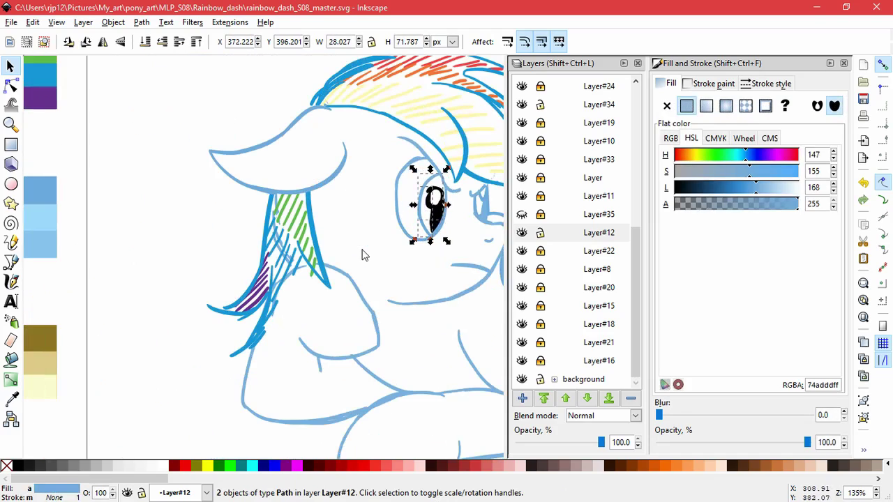
key("minus")
key("minus")
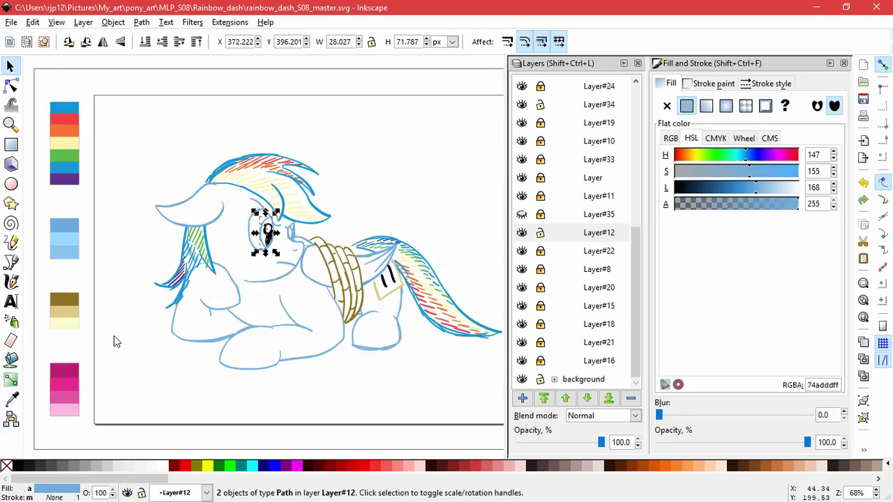
left_click(11, 400)
left_click(58, 372)
left_click(10, 67)
key("Escape")
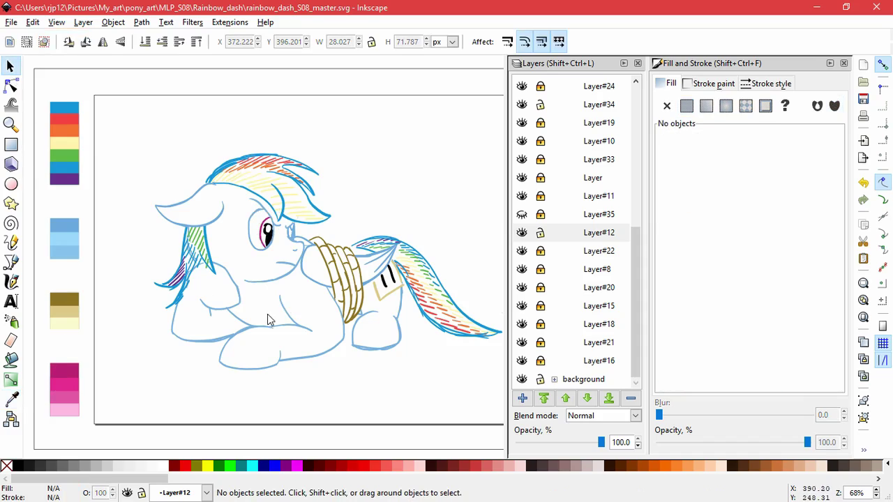
Step: Fill the pupil strokes of the smaller eye with black, one stroke after another
scroll(274, 249, "up", 7)
scroll(327, 198, "down", 1)
left_click_drag(327, 199, 274, 324)
left_click(388, 225)
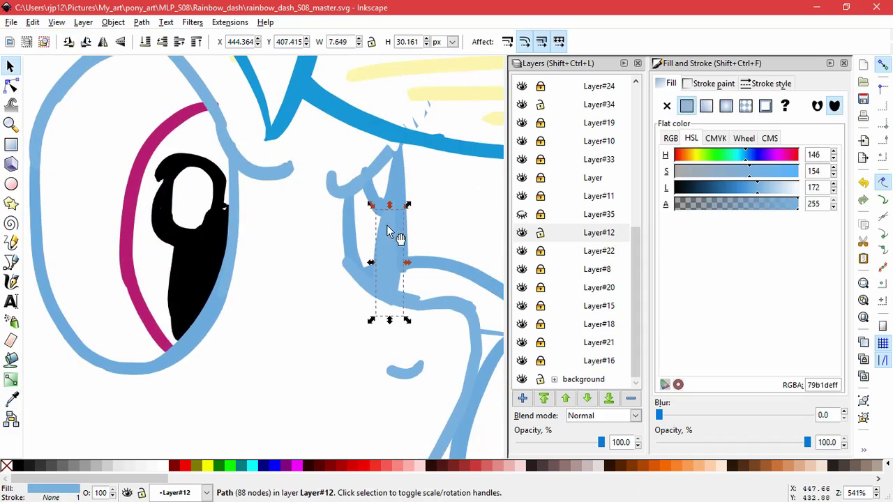
left_click(317, 280)
left_click_drag(692, 186, 672, 187)
left_click(382, 246)
left_click(316, 279)
left_click(377, 239)
left_click(698, 187)
left_click(340, 334)
left_click(377, 201)
left_click(468, 207)
left_click(386, 201)
left_click(378, 207)
left_click(382, 221)
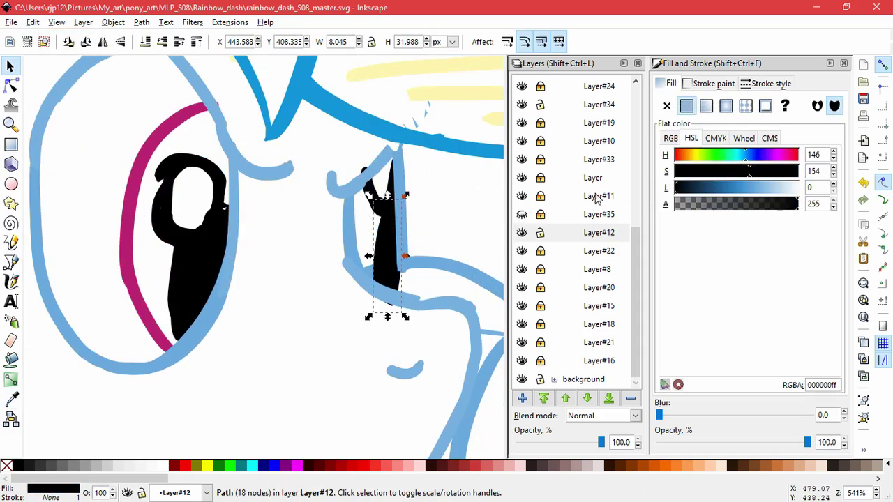
left_click(457, 218)
left_click(390, 234)
left_click(481, 224)
left_click(383, 282)
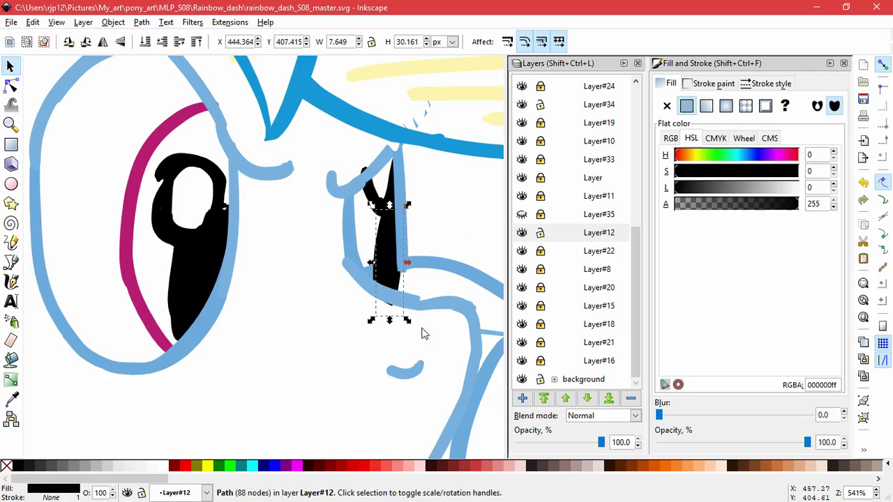
Step: Adjust the smaller eye's pupil strokes to fit the eye outline, shortening the upper stroke to about 15.3 px high
left_click_drag(431, 345, 347, 132)
left_click_drag(382, 324, 382, 317)
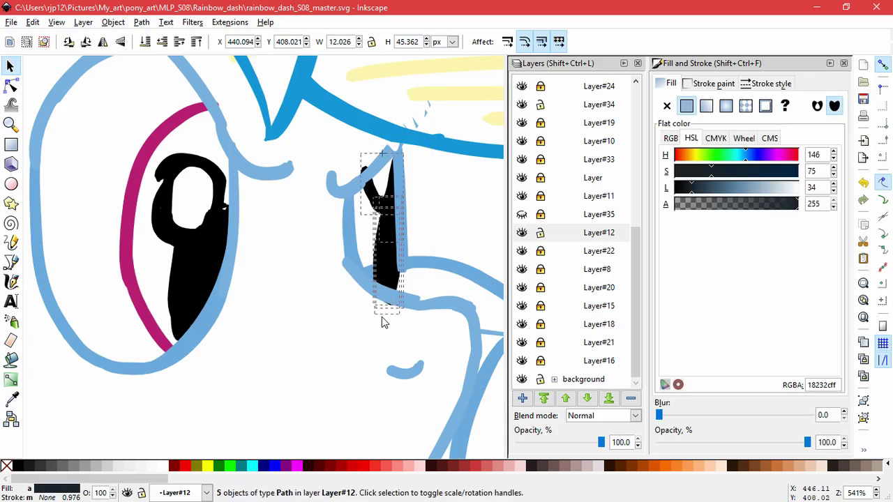
left_click(318, 221)
left_click(386, 205)
left_click_drag(356, 150, 357, 157)
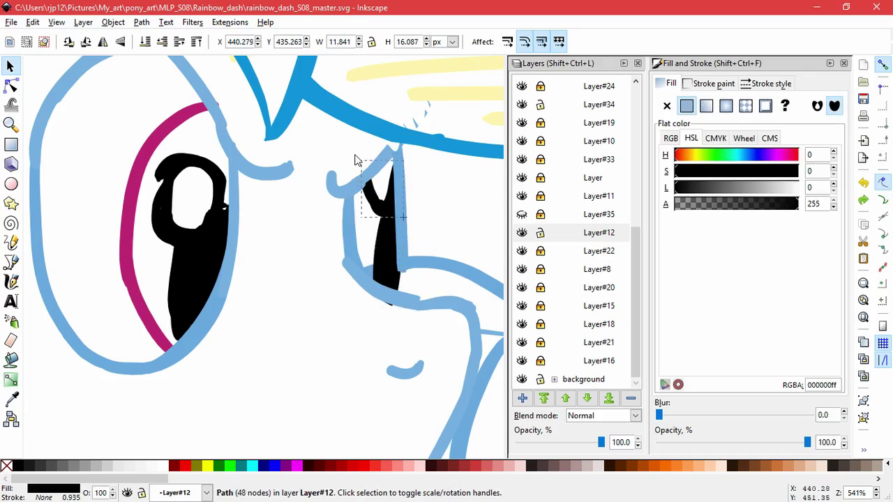
left_click_drag(383, 221, 384, 218)
left_click(420, 310)
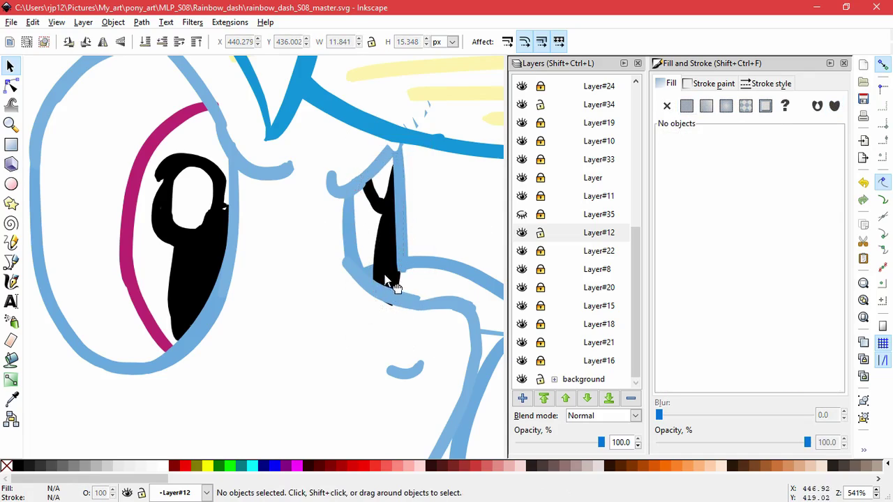
left_click(385, 275)
left_click_drag(389, 309, 388, 307)
left_click(368, 343)
Step: Toggle the visibility of the layers around Layer#12 to find the one masking the area below the smaller eye
left_click(523, 233)
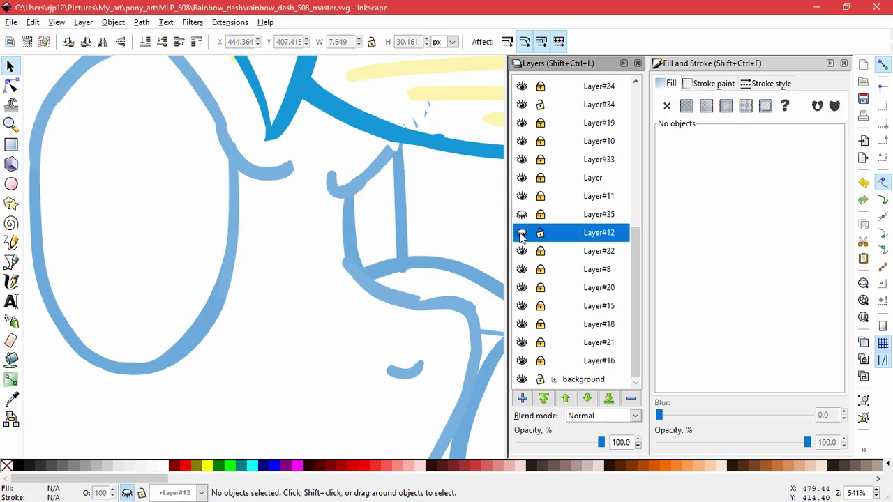
left_click(522, 233)
left_click(523, 269)
left_click(523, 269)
left_click(523, 287)
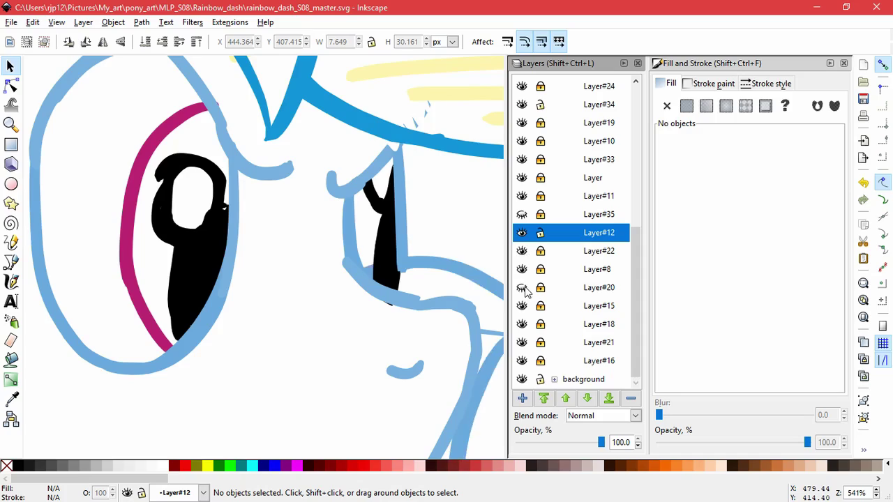
left_click(522, 194)
left_click(522, 195)
left_click(520, 268)
left_click(521, 268)
left_click(523, 214)
Step: Unlock Layer#33 and reshape the upper edge of its white mask to cover the pupil's end below the smaller eye
left_click(523, 159)
left_click(540, 161)
left_click(571, 163)
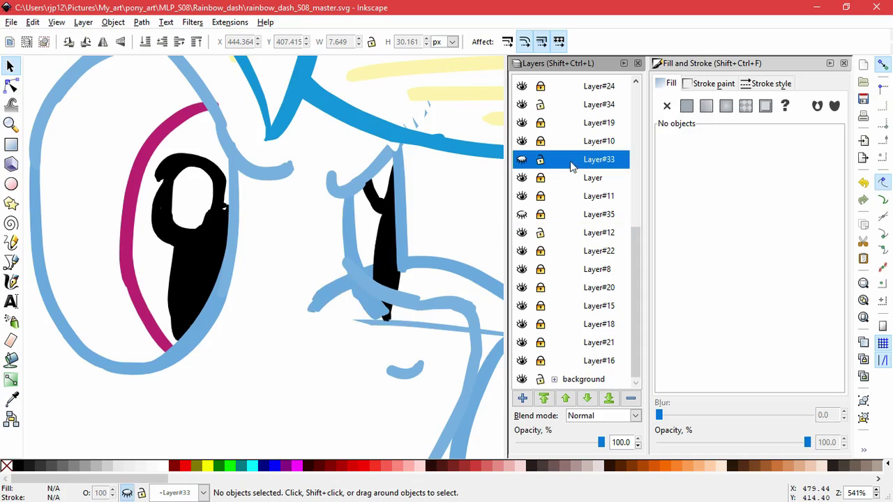
left_click(521, 160)
double_click(355, 317)
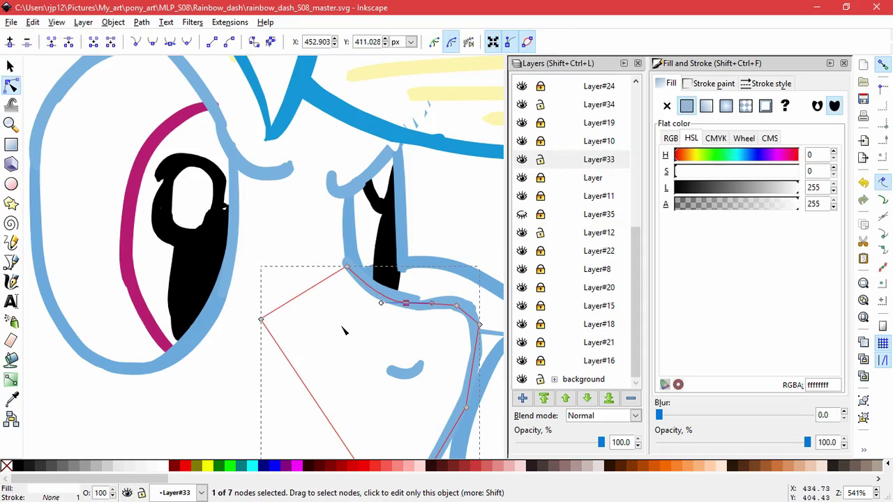
scroll(340, 330, "down", 4)
left_click(398, 310)
left_click(402, 311)
scroll(339, 336, "up", 6)
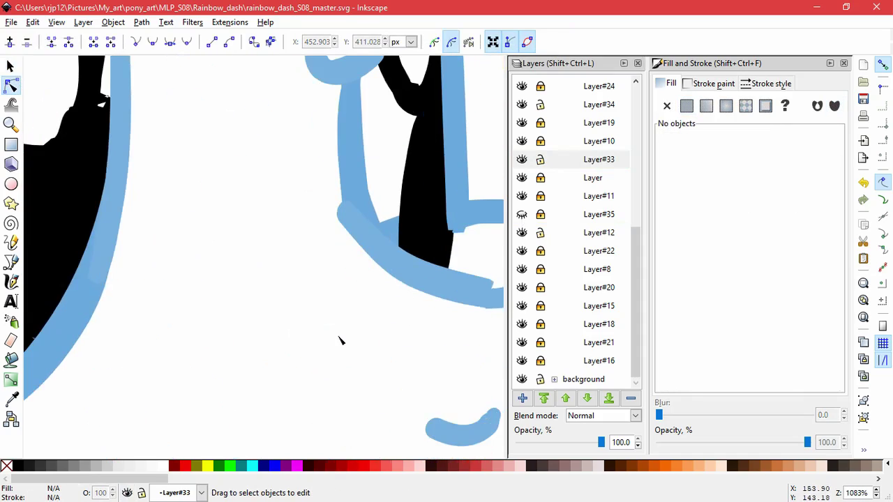
scroll(339, 340, "down", 2)
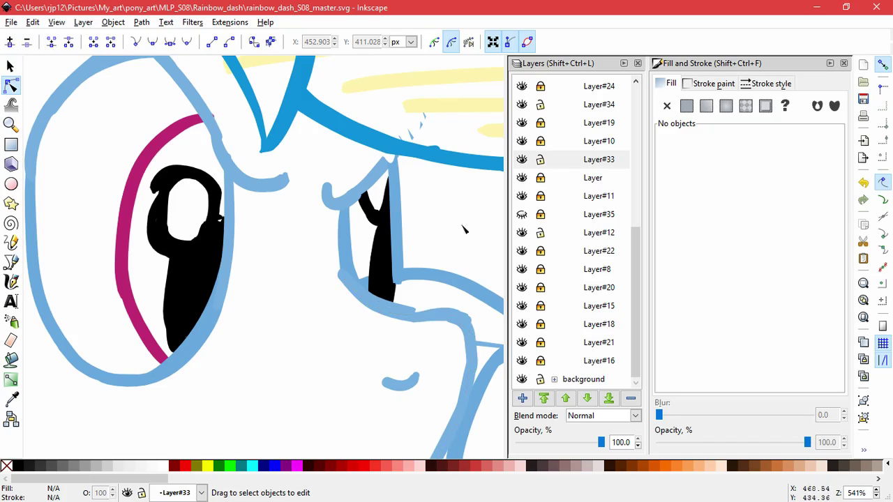
Step: Relock Layer#33, then unlock Layer#10 and make it the active layer
left_click(522, 160)
left_click(522, 160)
left_click(522, 142)
left_click(522, 141)
left_click(540, 142)
left_click(540, 160)
left_click(590, 142)
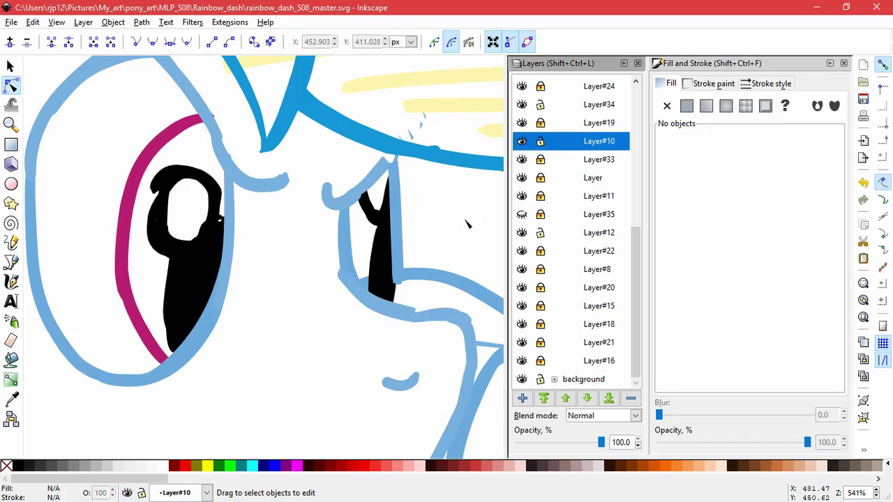
Step: Reshape the left end of the smaller eye's lower outline stroke so it lines up with the eye's side stroke
left_click(341, 273)
left_click_drag(346, 267, 345, 290)
scroll(331, 283, "up", 4)
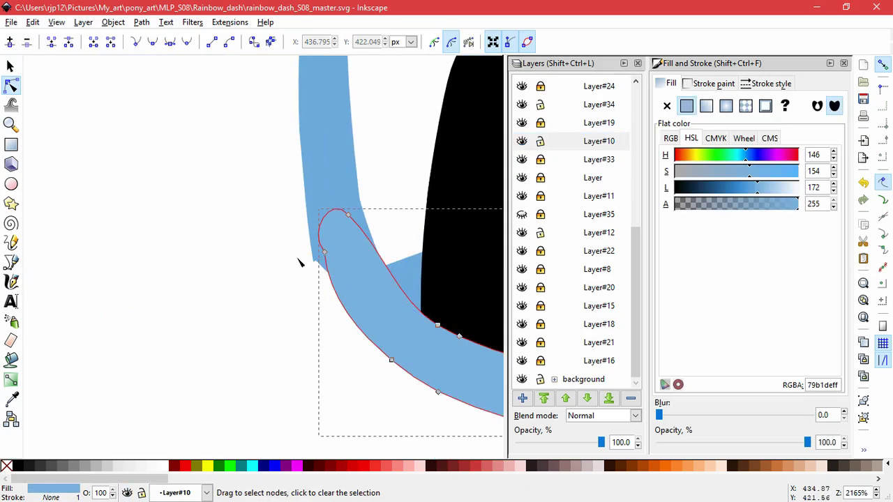
left_click_drag(325, 255, 316, 258)
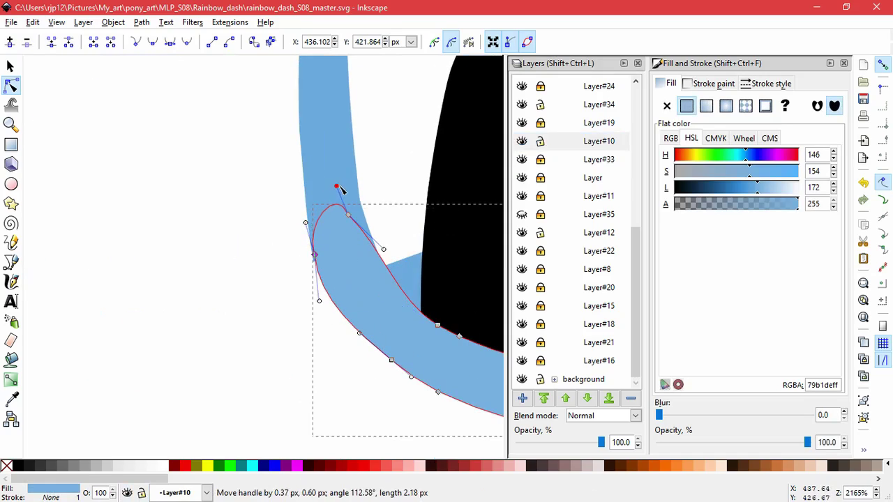
key("Escape")
scroll(331, 296, "down", 4)
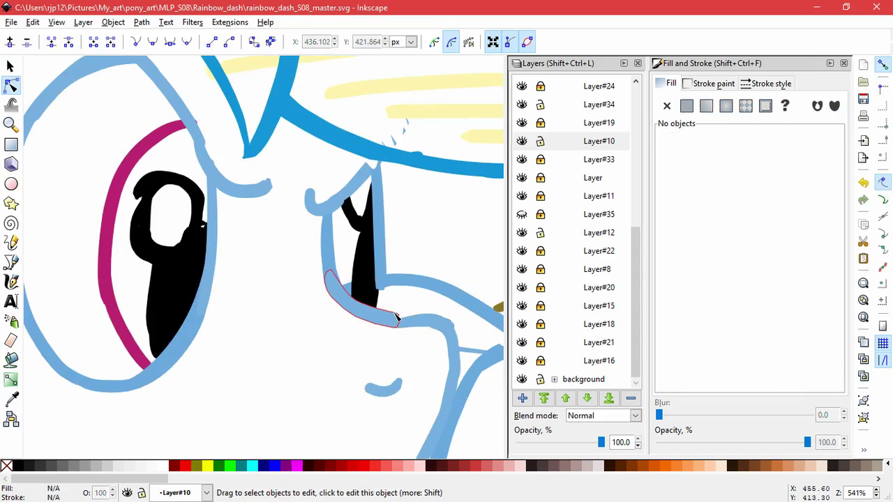
Step: Join the two jagged nodes at the lower eye stroke's right end and reposition its upper-edge node to taper into the muzzle line
left_click(397, 318)
scroll(398, 311, "up", 5)
left_click_drag(418, 290, 427, 318)
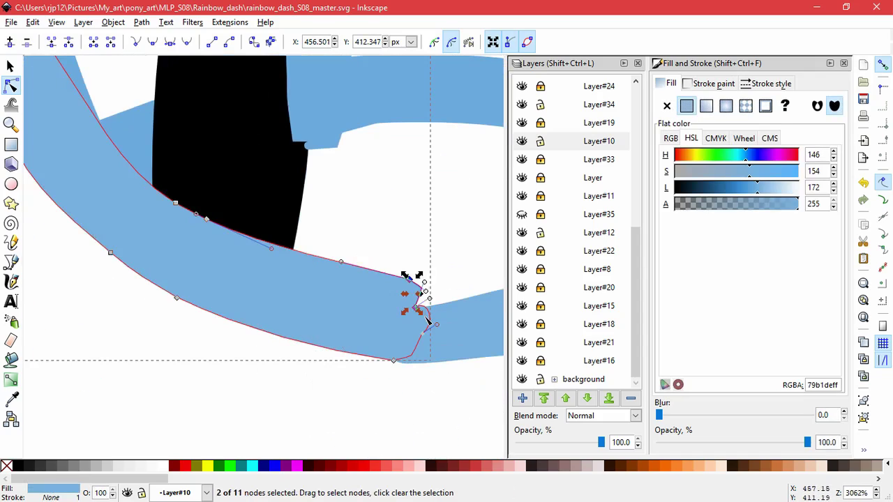
left_click(54, 44)
left_click_drag(386, 280, 381, 296)
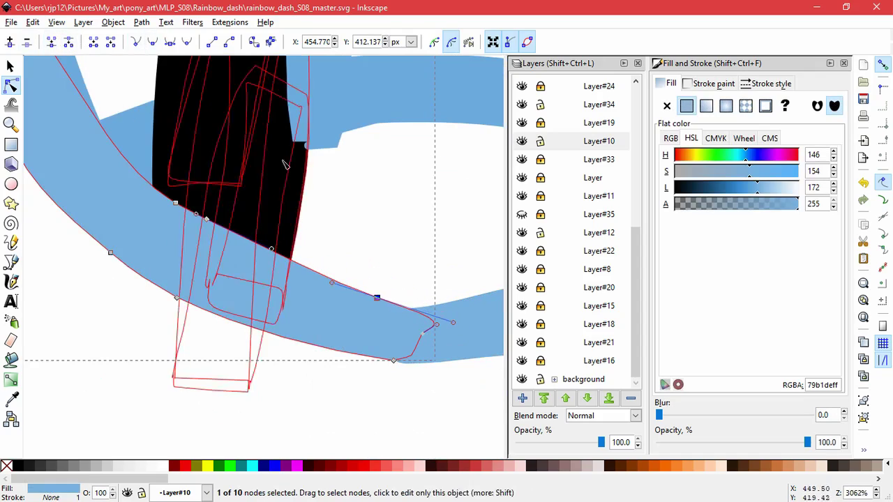
Step: Reshape the upper edge of the smaller eye's lower outline stroke by adjusting its right curve handle and lowering the node beneath the pupil
left_click_drag(454, 320, 457, 318)
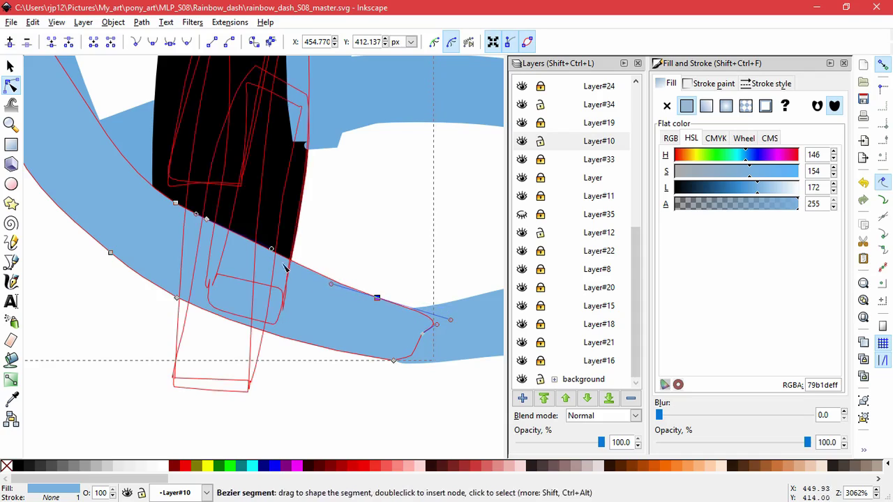
left_click(198, 215)
left_click(216, 209)
left_click(193, 249)
left_click_drag(207, 219, 208, 225)
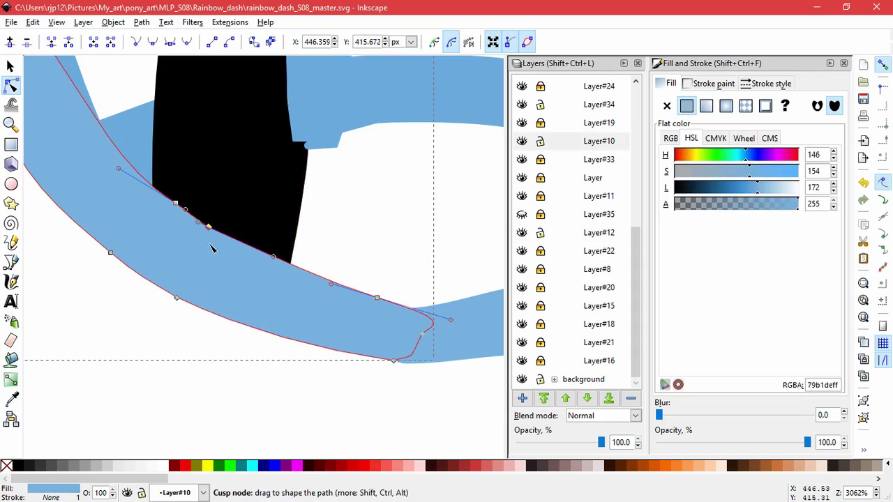
left_click(232, 223)
left_click(402, 409)
Step: Toggle the visibility of Layer#12 and neighbouring layers to find the one holding the smaller eye's right side stroke
scroll(402, 409, "down", 6)
left_click_drag(310, 364, 221, 243)
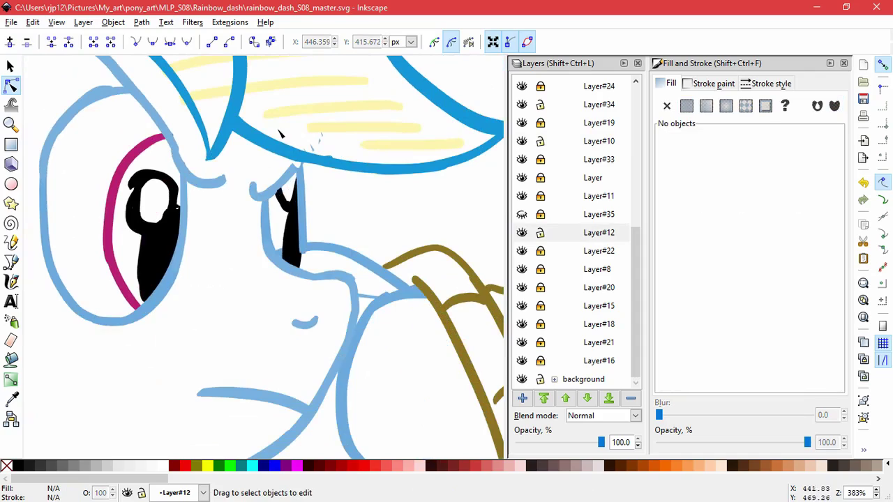
scroll(267, 213, "down", 3)
scroll(244, 231, "up", 4)
left_click(522, 232)
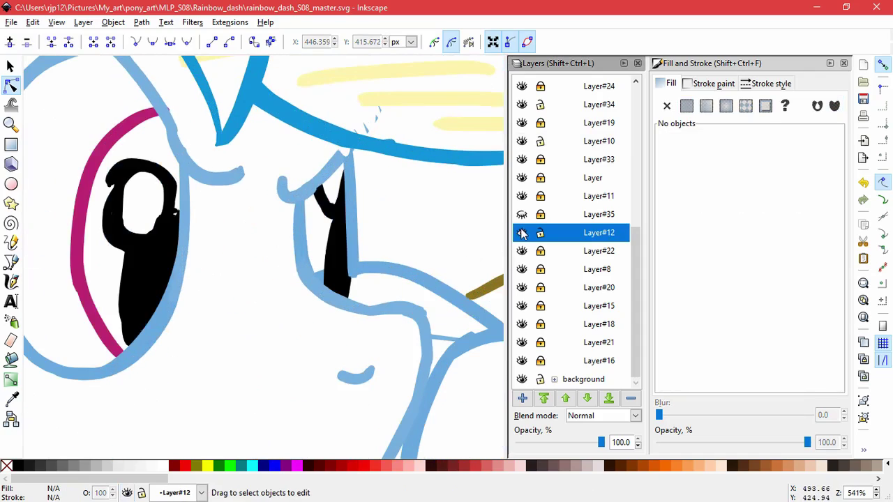
left_click(522, 179)
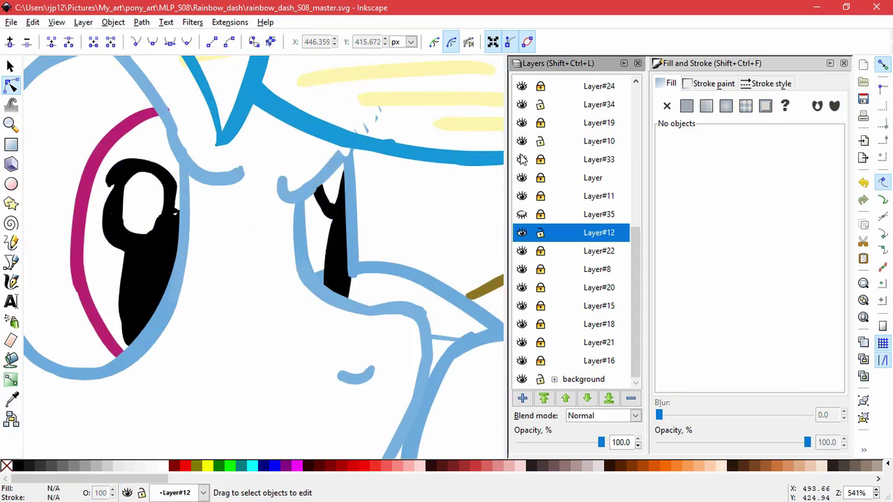
left_click(551, 141)
Step: Move the smaller eye's right side stroke in Layer#10 down to meet the lower outline and rotate it slightly clockwise
left_click(348, 230)
key("s")
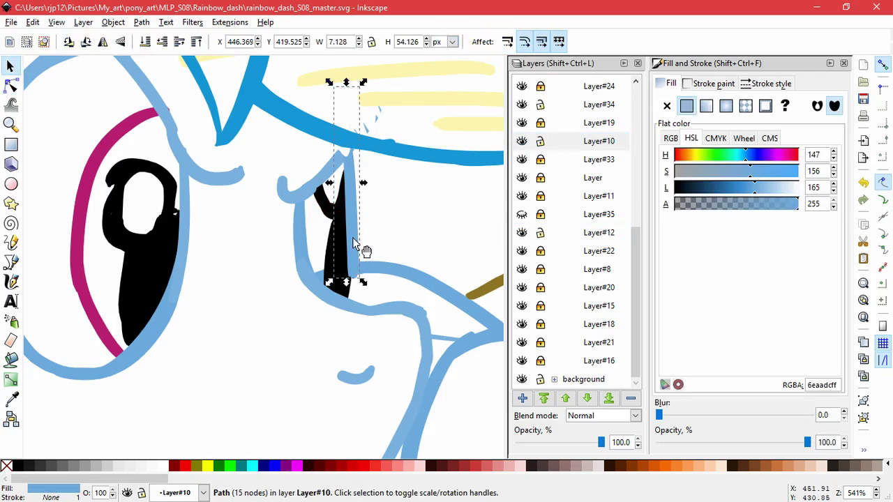
left_click_drag(353, 238, 354, 267)
left_click(355, 266)
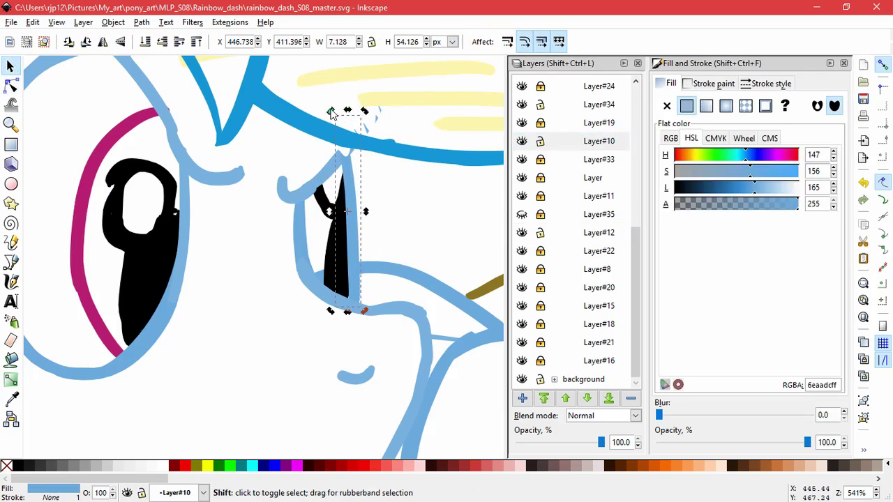
left_click_drag(331, 111, 337, 110)
left_click_drag(364, 311, 361, 313)
Step: Bow the right side stroke outward by pushing it with the Tweak tool at width 28, and nudge it left against the pupil
left_click(11, 103)
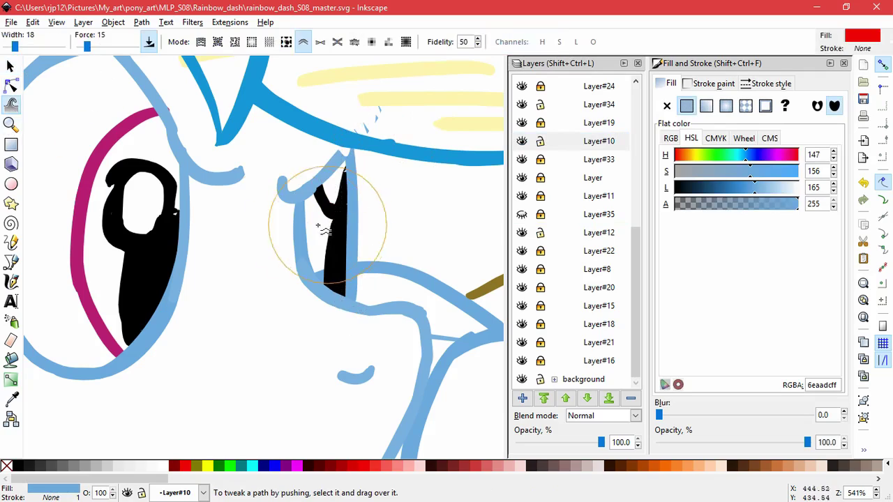
scroll(357, 256, "down", 1)
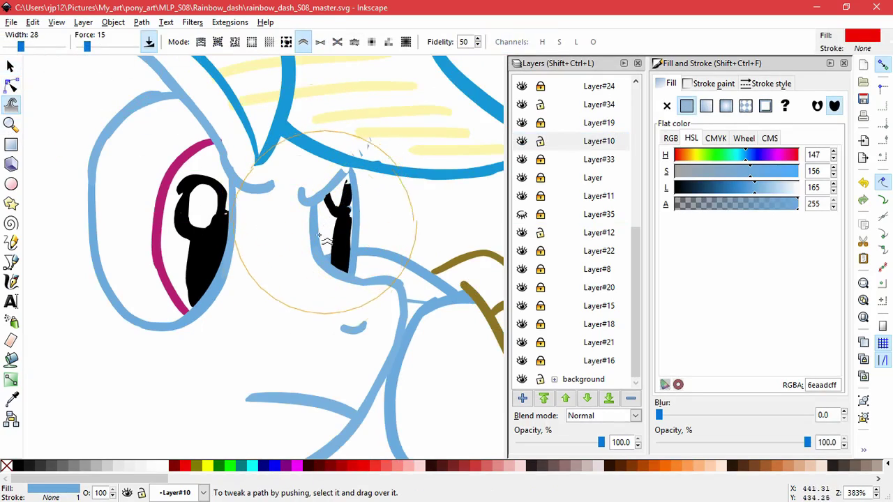
key("s")
left_click_drag(360, 230, 354, 230)
left_click(273, 298)
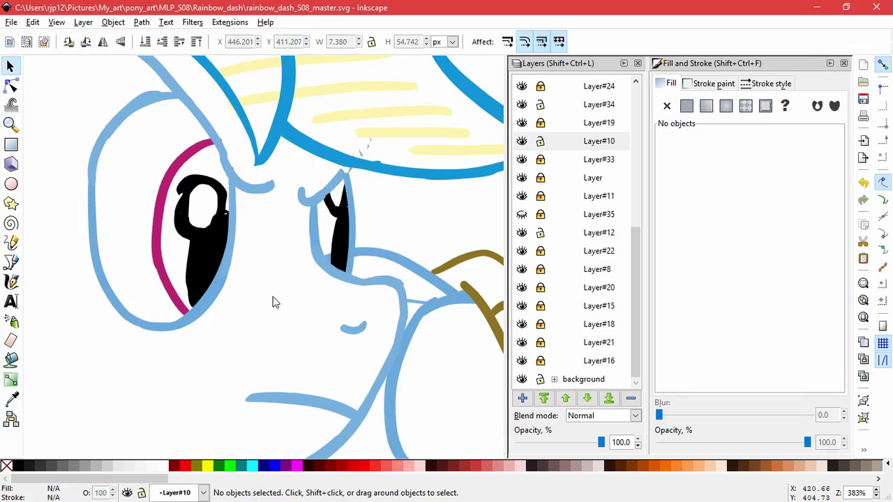
Step: Check which strokes the layer named Layer holds, unlock it and relock Layer#12
scroll(263, 206, "up", 2)
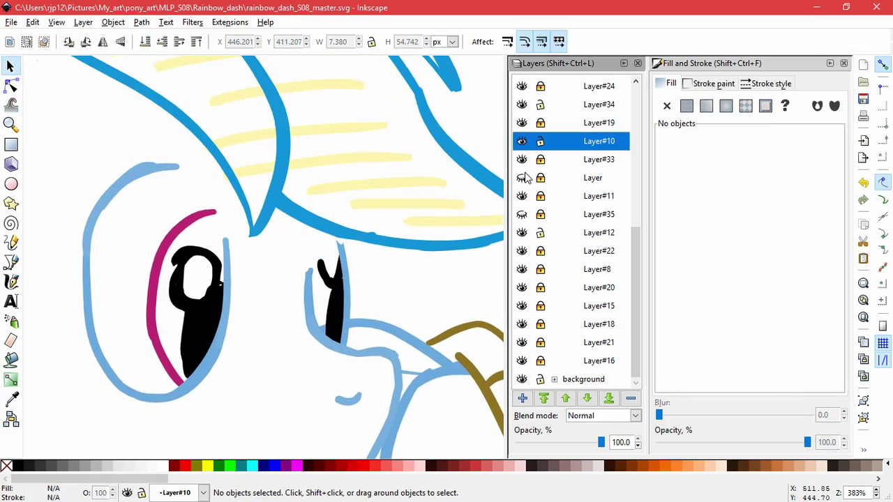
left_click(523, 178)
left_click(540, 180)
left_click(540, 233)
Step: Lock Layer#10, select the five upper eyelid strokes in the layer named Layer and recolour them black by setting Lightness to 0
left_click_drag(403, 342, 32, 70)
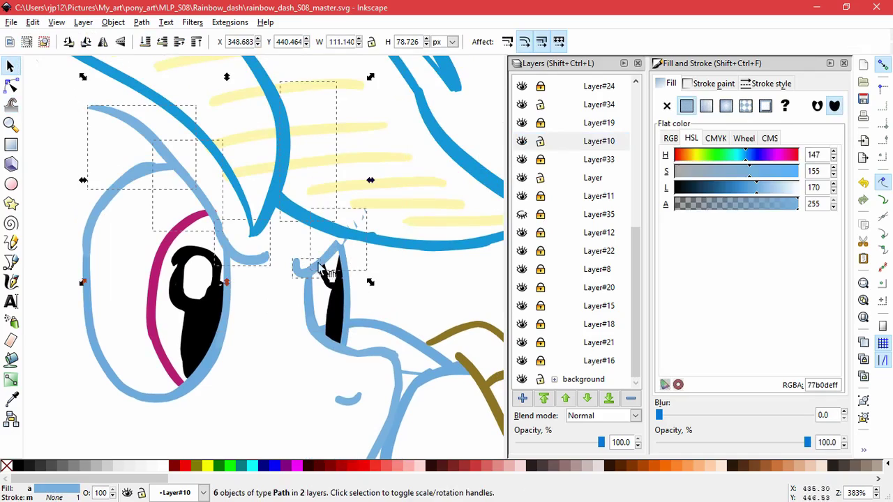
left_click(402, 319)
left_click_drag(402, 318, 65, 84)
left_click(419, 272)
key("ctrl+v")
left_click(540, 141)
left_click(540, 177)
left_click_drag(418, 295, 41, 105)
left_click_drag(678, 189, 588, 193)
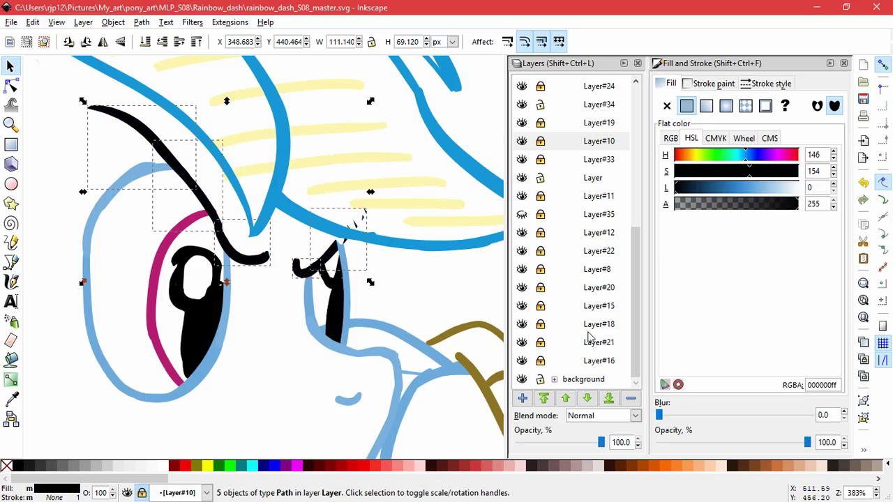
Step: Raise the layer with the black eyelid strokes to the top of the sketch group and lock it
left_click(593, 179)
left_click(545, 398)
scroll(583, 246, "up", 8)
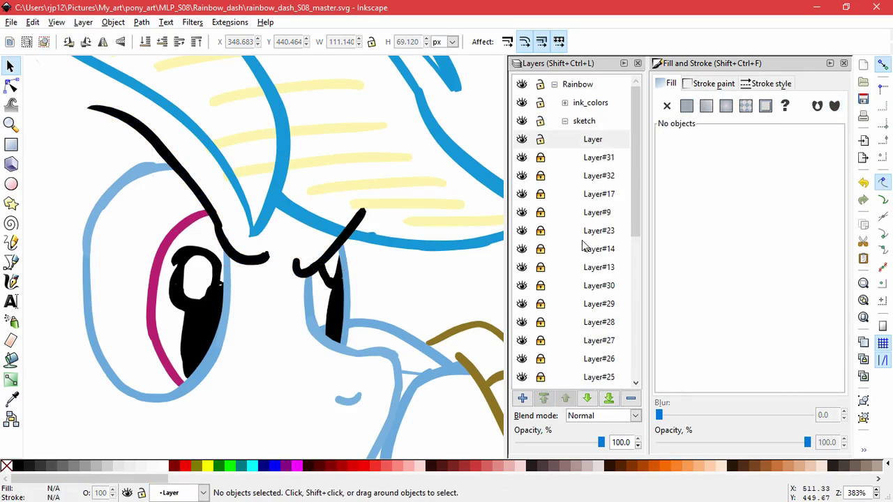
left_click(540, 139)
scroll(402, 280, "down", 5)
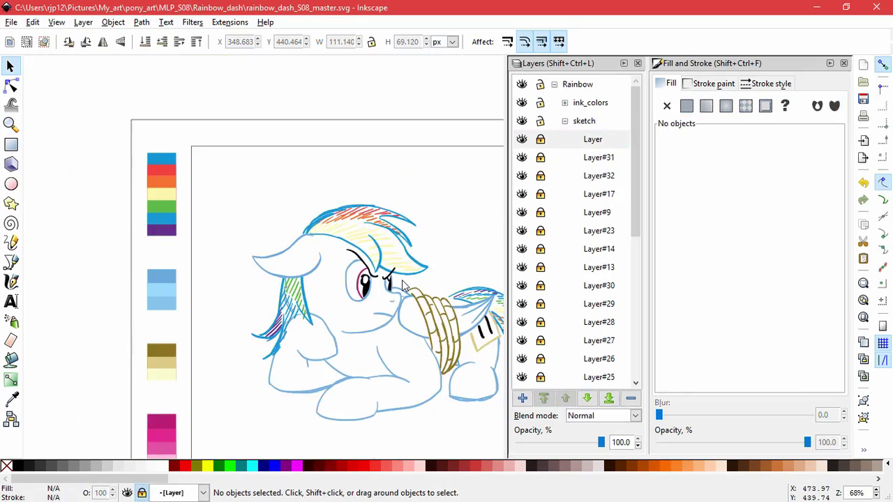
scroll(370, 297, "up", 5)
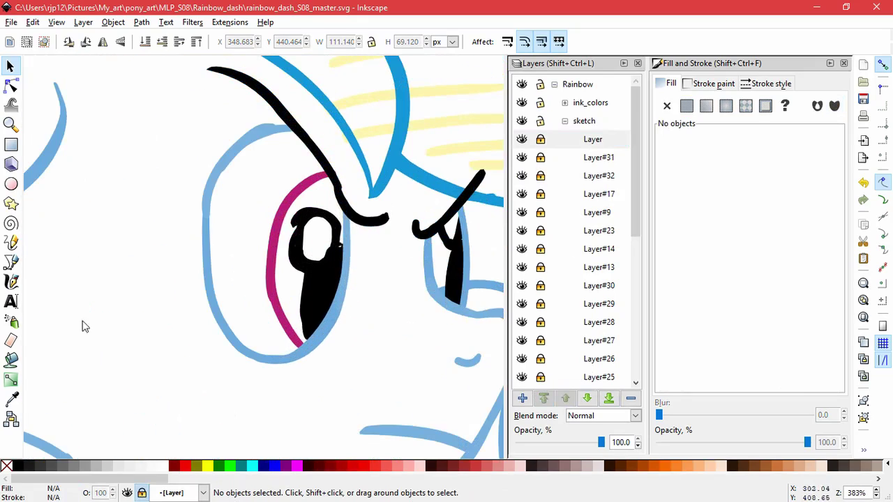
left_click(11, 185)
left_click_drag(284, 185, 316, 246)
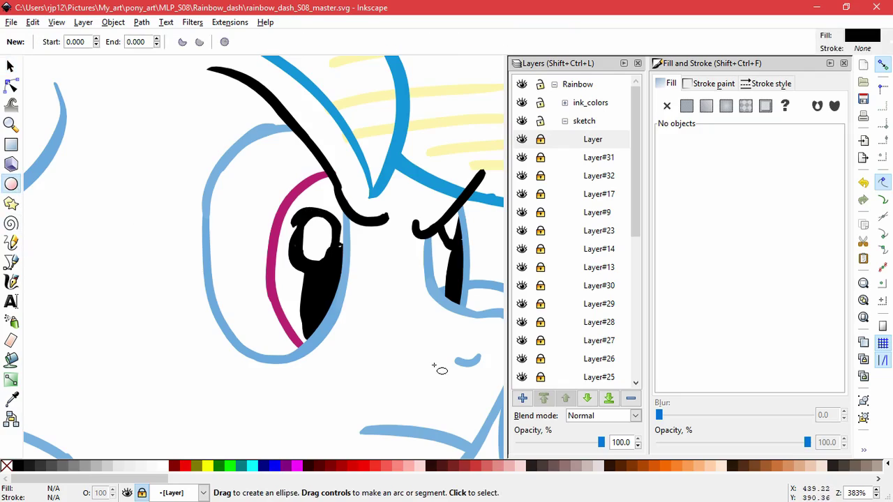
key("ctrl+z")
Step: Add a new layer with its default name directly above Layer#22 in the sketch group
left_click_drag(635, 211, 635, 235)
left_click(520, 274)
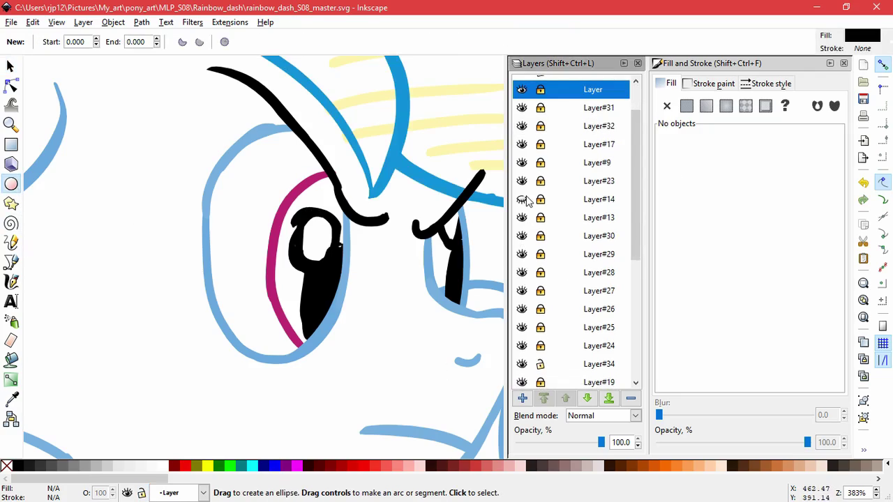
left_click(532, 349)
scroll(522, 364, "down", 3)
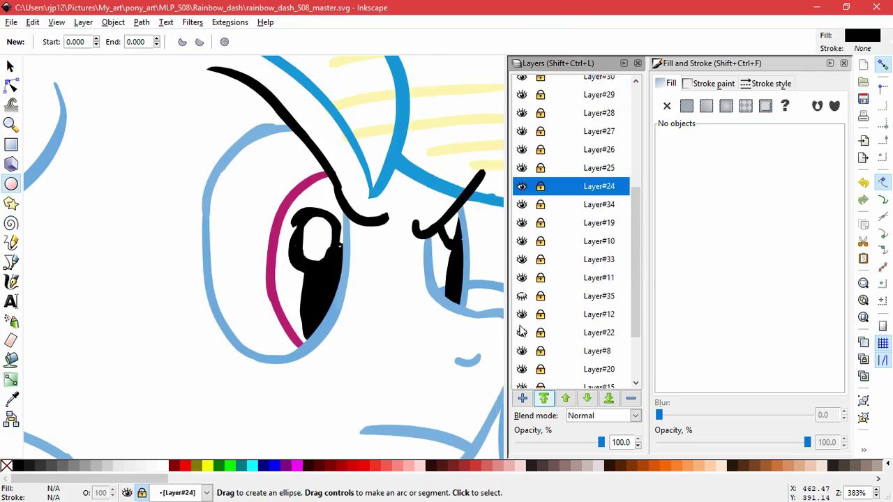
left_click(563, 335)
left_click(522, 398)
key("Return")
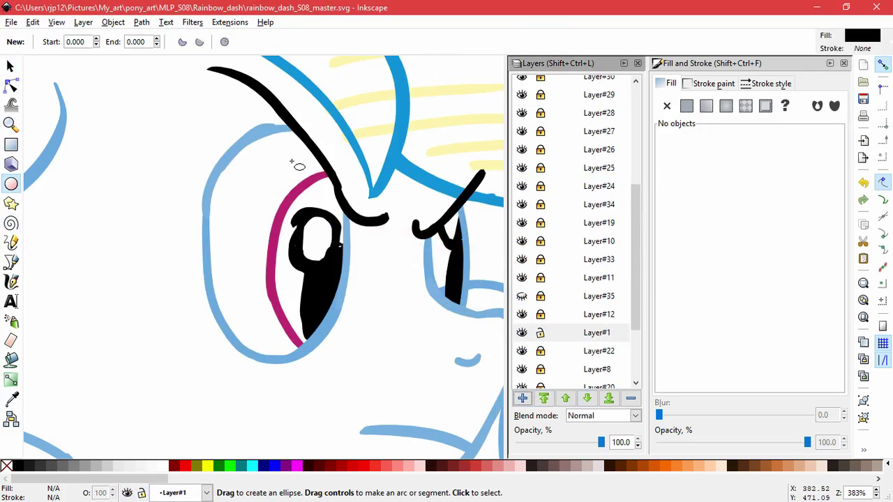
Step: Draw a black ellipse for the larger eye's iris, place it over the pupil and resize it to about 29 by 67 px
left_click_drag(292, 157, 388, 346)
left_click(11, 66)
left_click_drag(369, 263, 353, 281)
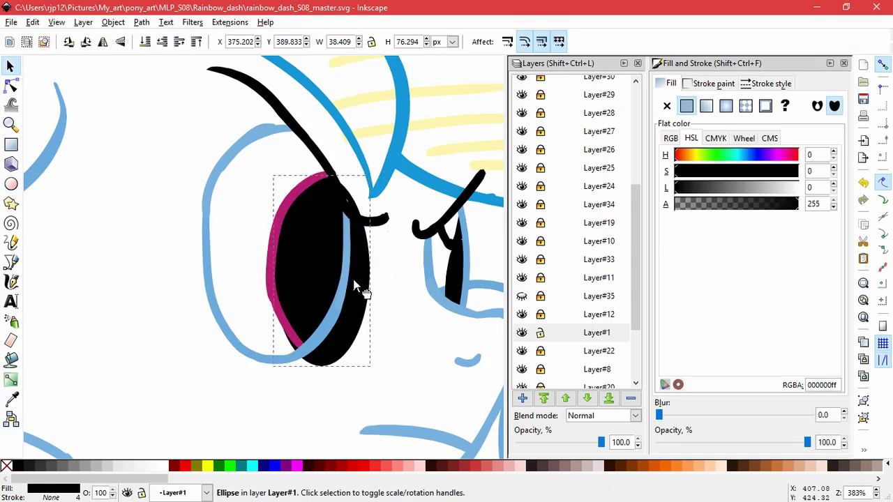
left_click_drag(322, 369, 352, 353)
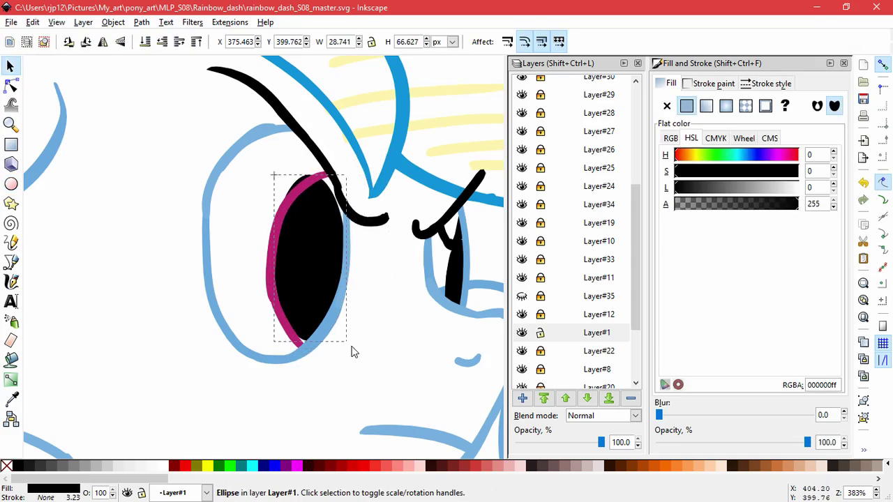
Step: Skew and resize the iris ellipse to about 31 by 68 px so it fits between the magenta iris line and the eye outline
left_click(315, 180)
left_click_drag(311, 170, 318, 170)
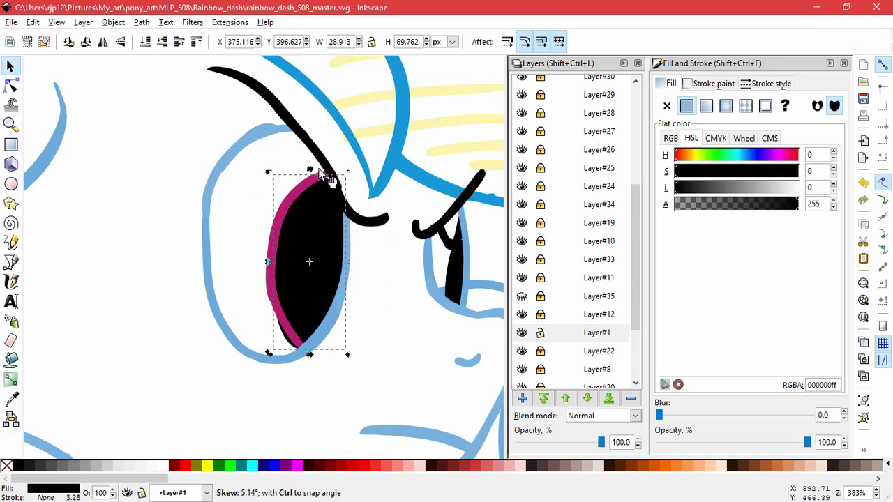
left_click(293, 297)
left_click_drag(269, 354, 276, 348)
left_click_drag(277, 261, 267, 261)
left_click_drag(337, 180, 330, 184)
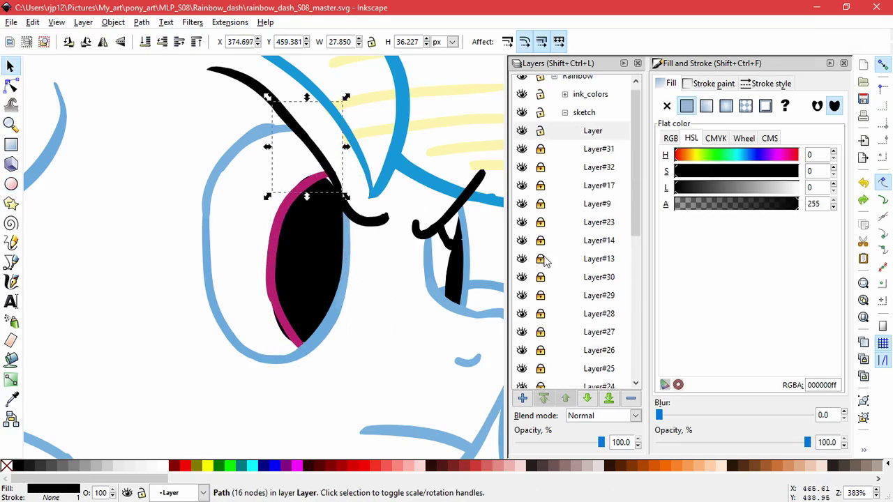
left_click(299, 306)
left_click_drag(269, 345, 269, 344)
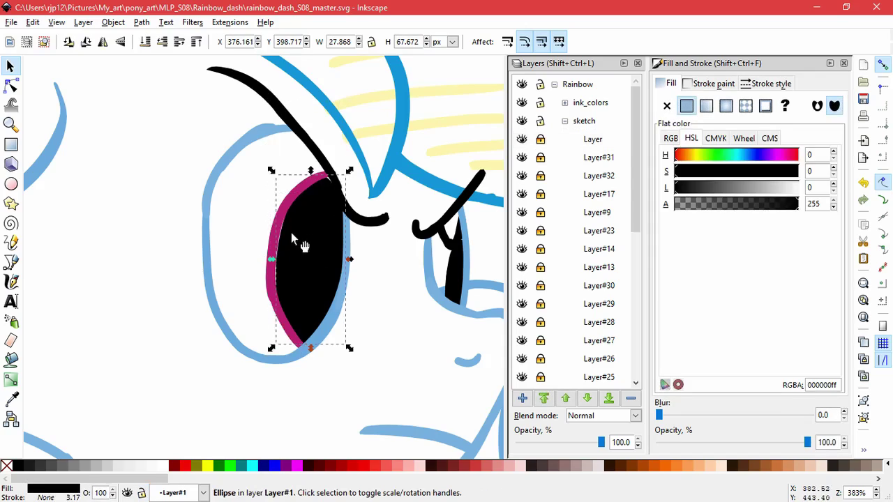
left_click_drag(350, 171, 355, 170)
left_click_drag(272, 259, 270, 260)
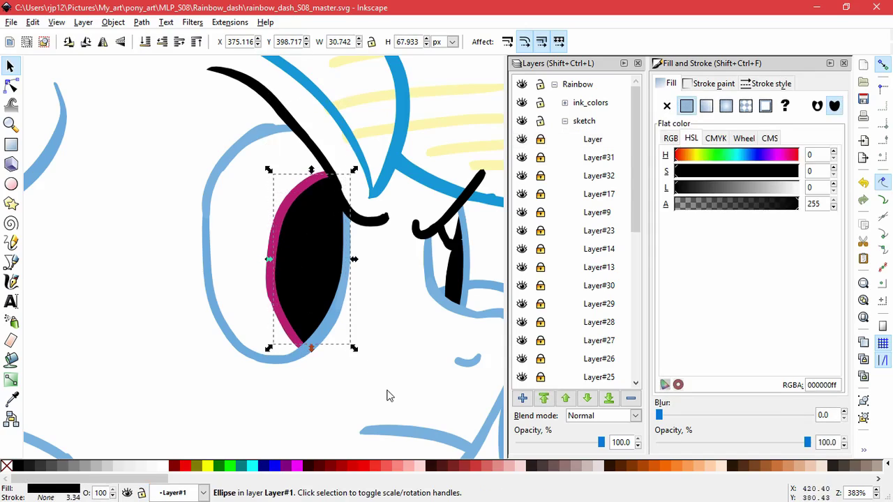
Step: Give the iris ellipse a linear gradient fill running from its upper edge down to its lower edge
left_click(706, 106)
left_click(11, 86)
left_click_drag(275, 260, 316, 179)
left_click_drag(349, 259, 312, 359)
scroll(284, 249, "down", 5)
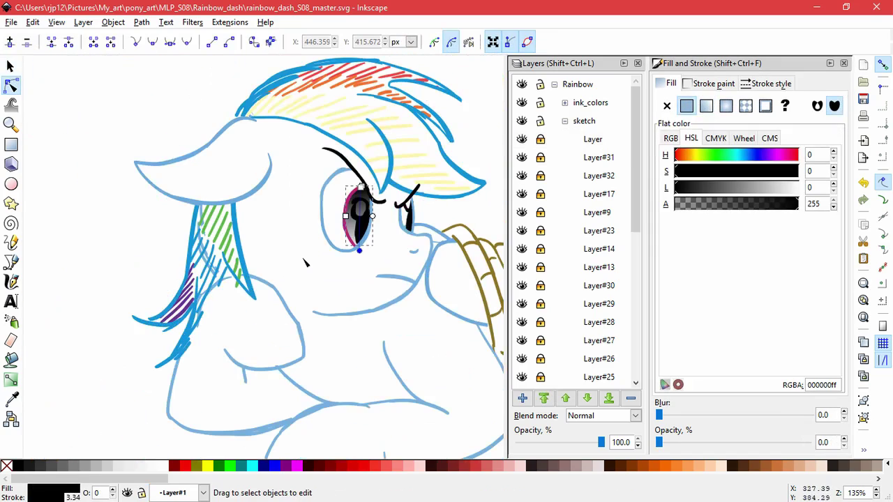
Step: Colour the iris gradient with the palette's dark magenta at the upper stop and the brighter pink e0248e at the lower stop
left_click(11, 398)
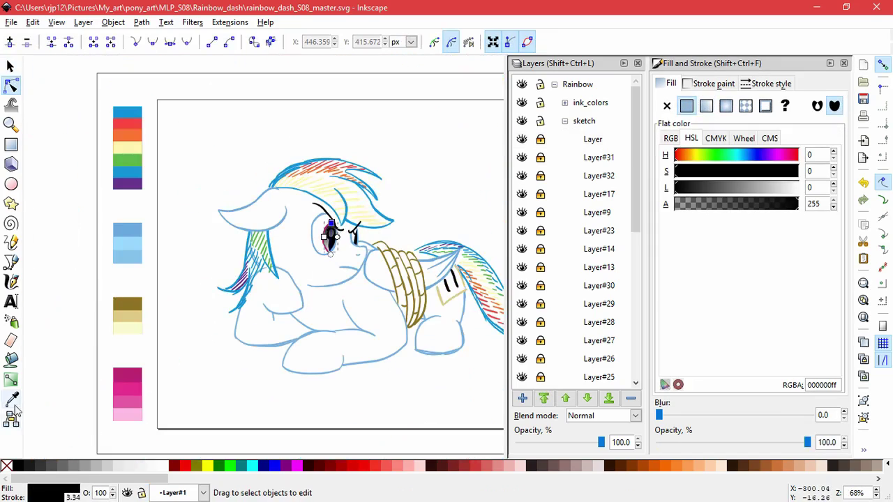
left_click(138, 375)
left_click(10, 85)
left_click(331, 254)
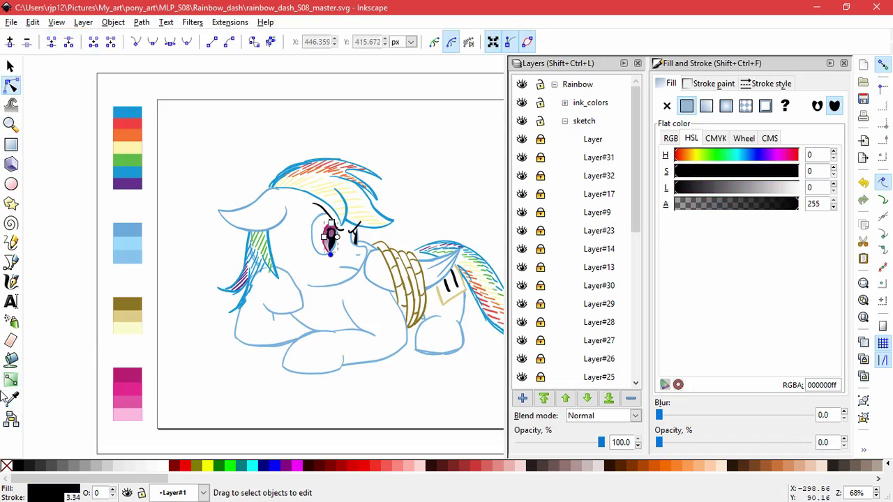
left_click(10, 398)
left_click(138, 389)
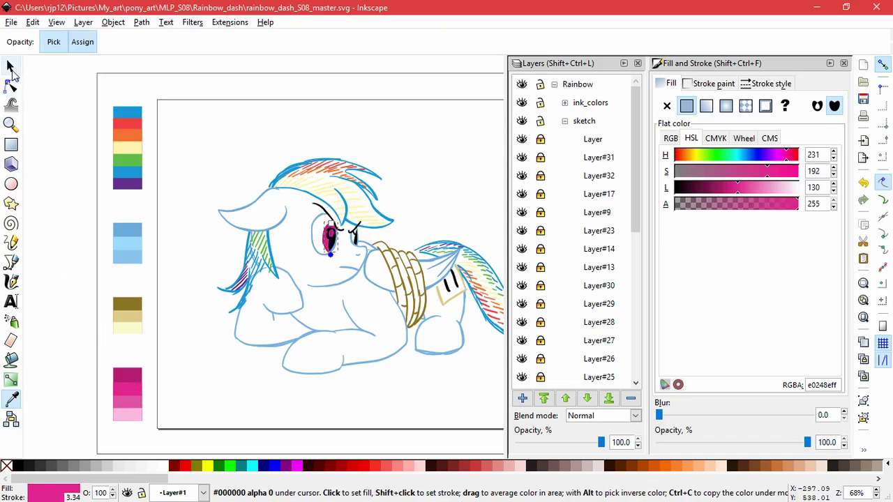
left_click(11, 66)
scroll(347, 271, "up", 4)
key("Escape")
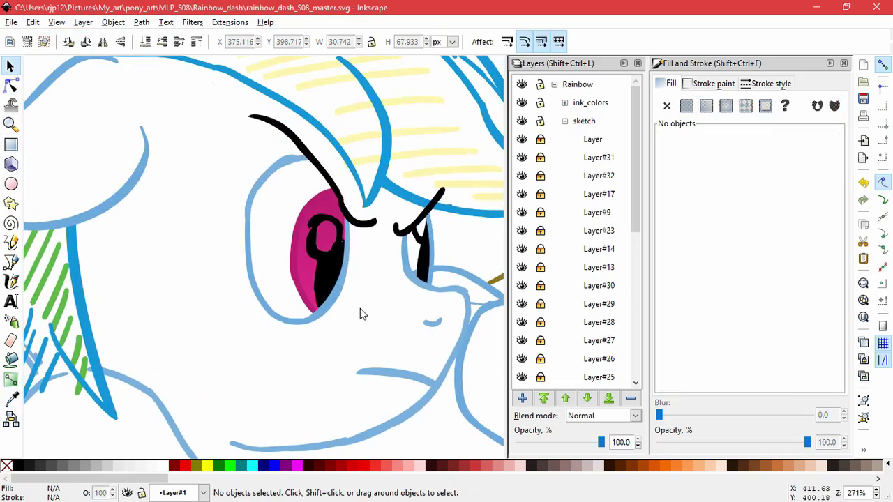
Step: Find the layer holding the larger eye's pupil strokes by toggling the sketch layers' visibility and unlock Layer#12
left_click(328, 252)
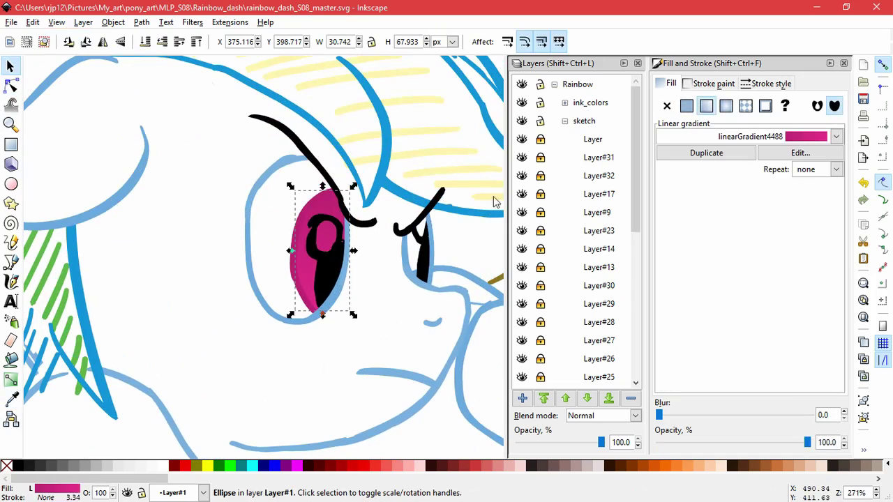
left_click(518, 210)
left_click(523, 263)
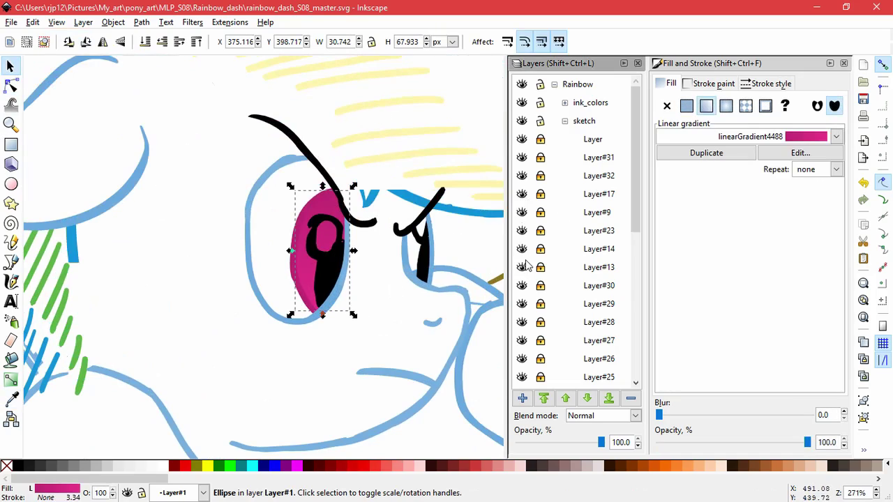
left_click(523, 264)
left_click(526, 286)
left_click(523, 339)
left_click(522, 339)
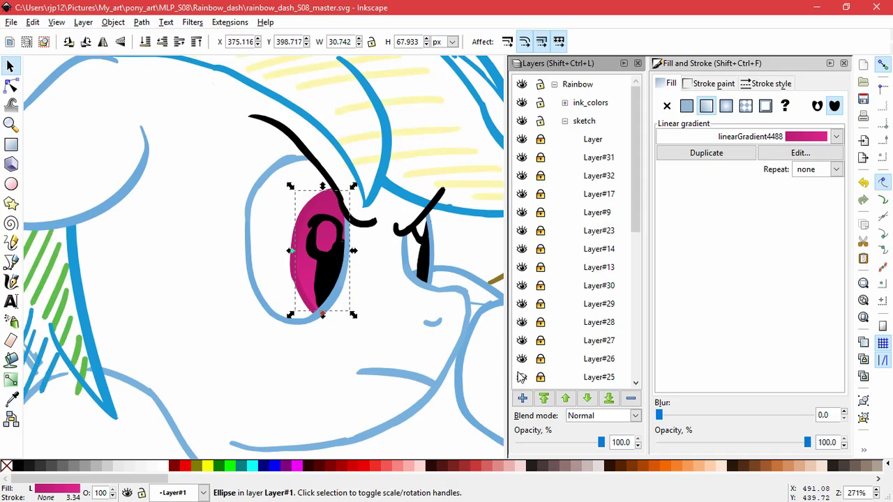
scroll(585, 383, "down", 3)
left_click(521, 365)
left_click(521, 365)
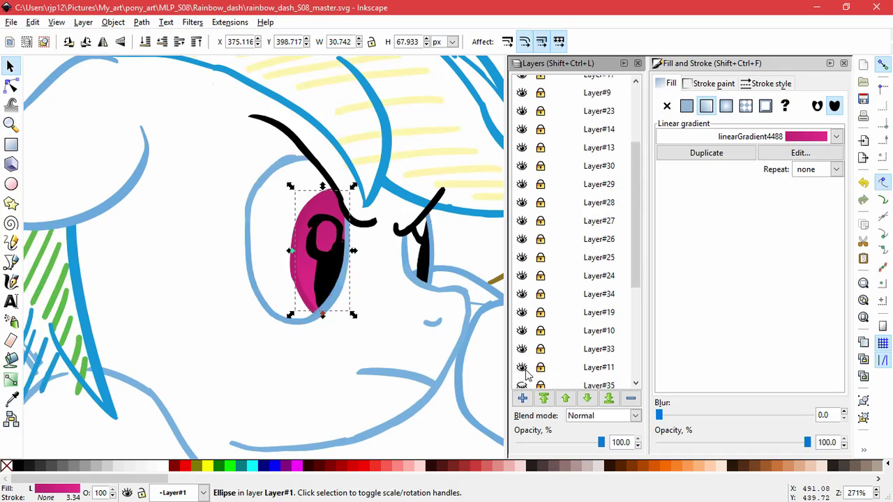
scroll(526, 370, "down", 3)
left_click(527, 285)
left_click(527, 284)
Step: Delete the black strokes that outline the round highlight at the upper end of the larger eye's pupil
left_click_drag(312, 245, 286, 253)
key("Delete")
left_click(317, 246)
key("Delete")
left_click(316, 251)
key("Delete")
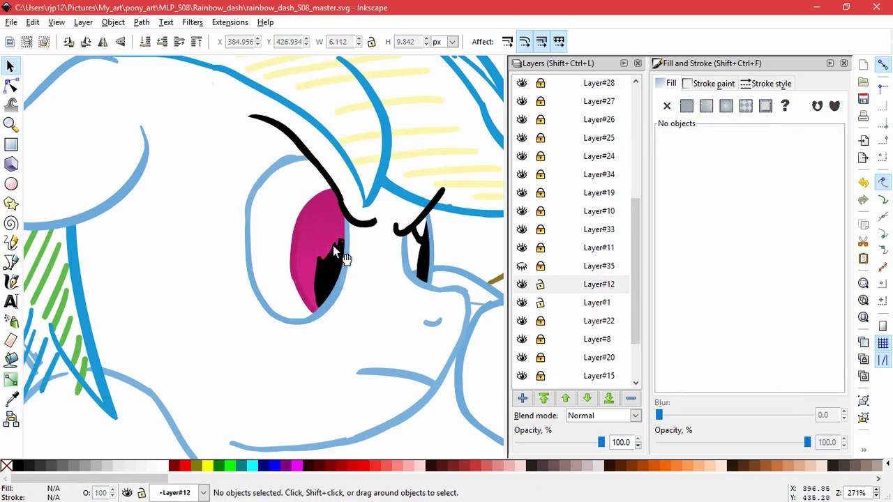
left_click(333, 246)
key("Delete")
Step: Try moving the remaining black stroke off the pupil's upper edge, undo the move and lock Layer#1
left_click_drag(320, 236, 286, 218)
key("ctrl+z")
left_click(522, 285)
left_click(522, 285)
left_click(541, 302)
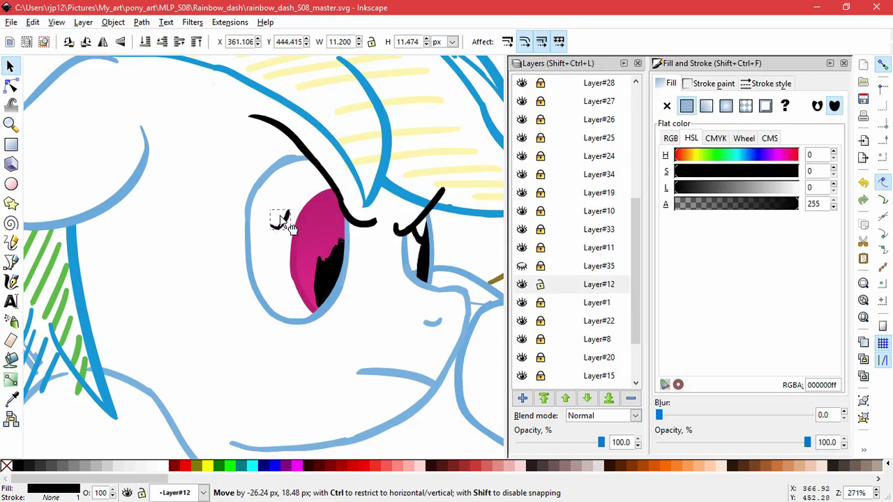
key("ctrl+z")
Step: Enlarge the small black stroke on the pupil's upper edge to about 12.6 by 14 px
left_click_drag(330, 250, 331, 250)
scroll(334, 244, "up", 5)
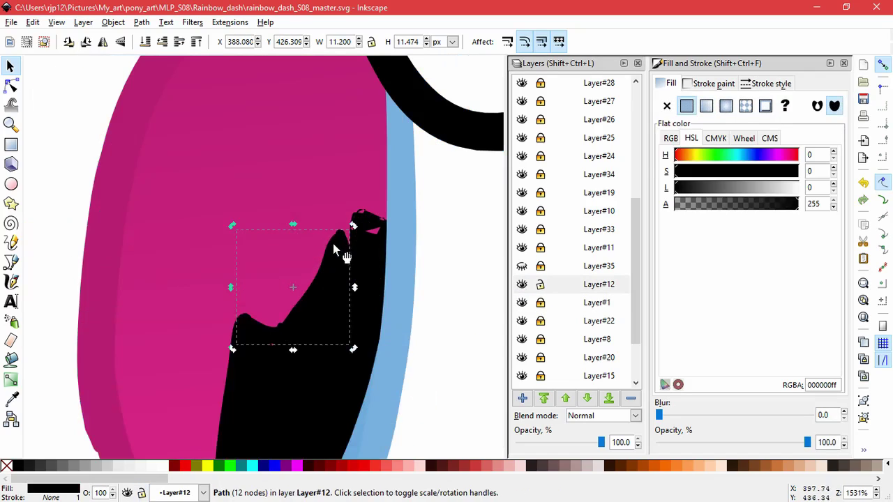
left_click(315, 260)
double_click(318, 285)
left_click(272, 261)
left_click(269, 332)
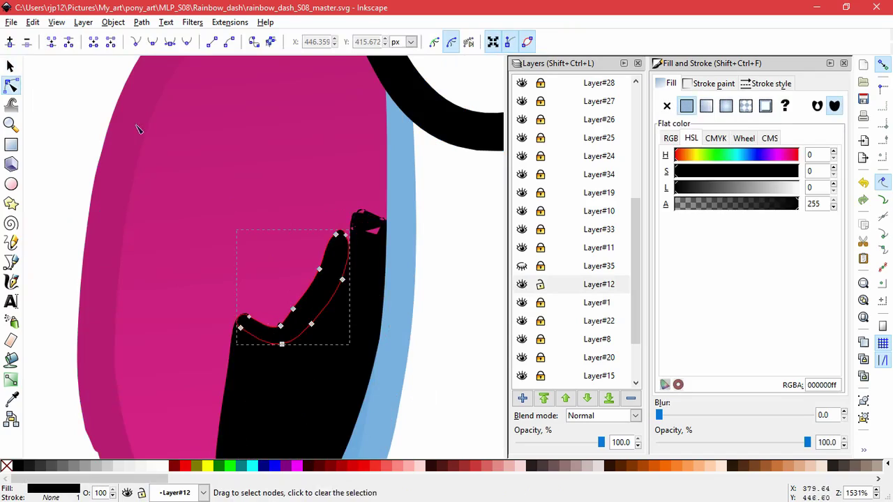
key("s")
left_click_drag(350, 230, 368, 202)
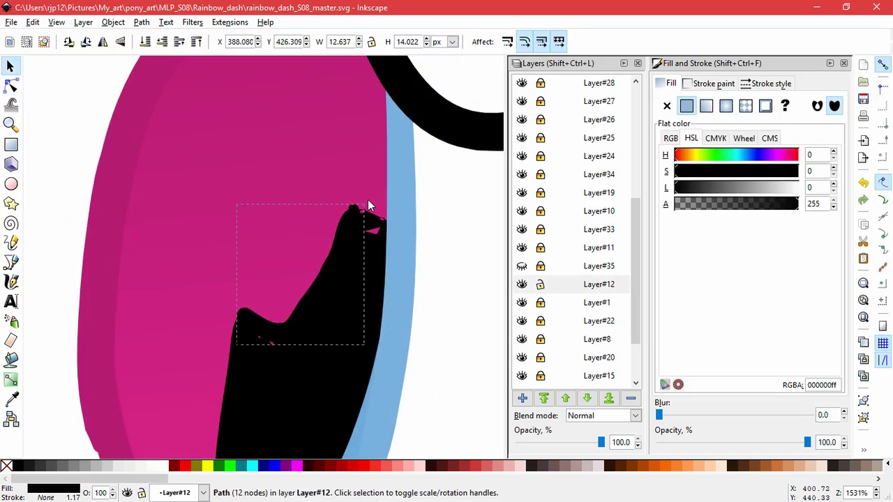
left_click(377, 261)
key("n")
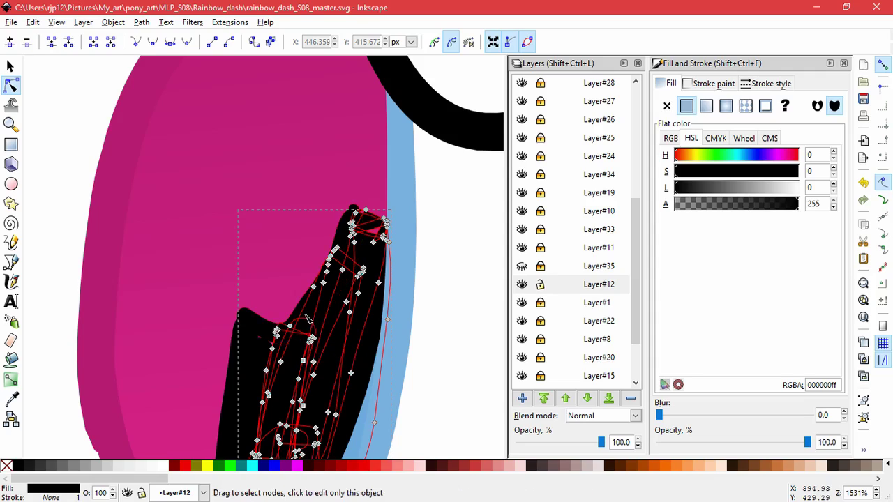
key("ctrl+a")
left_click(113, 22)
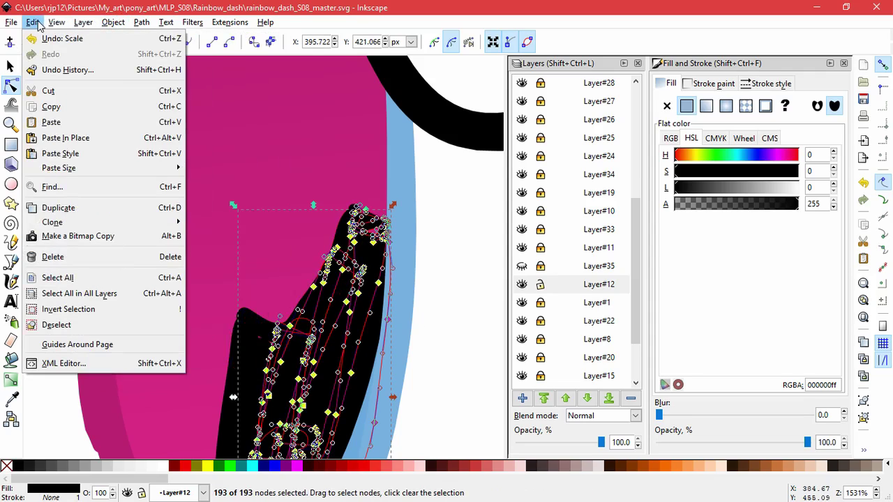
left_click(40, 25)
left_click(425, 235)
left_click(425, 236)
left_click(10, 66)
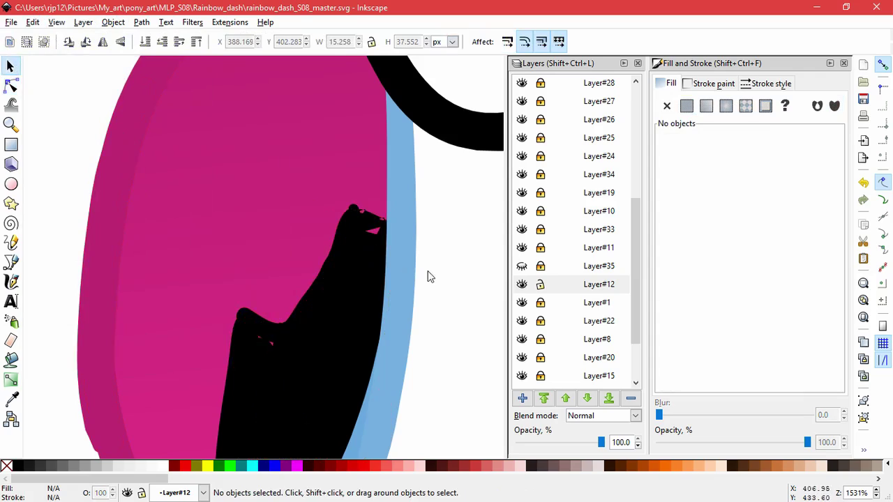
left_click(520, 285)
left_click(522, 285)
Step: Draw a highlight ellipse over the pupil's upper end, resize it to about 15 by 18 px and fill it white
left_click(12, 184)
mouse_move(223, 121)
left_mouse_down()
mouse_move(322, 306)
mouse_move(372, 337)
left_mouse_up()
left_click(11, 66)
mouse_move(319, 240)
left_mouse_down()
mouse_move(285, 238)
mouse_move(291, 234)
left_mouse_up()
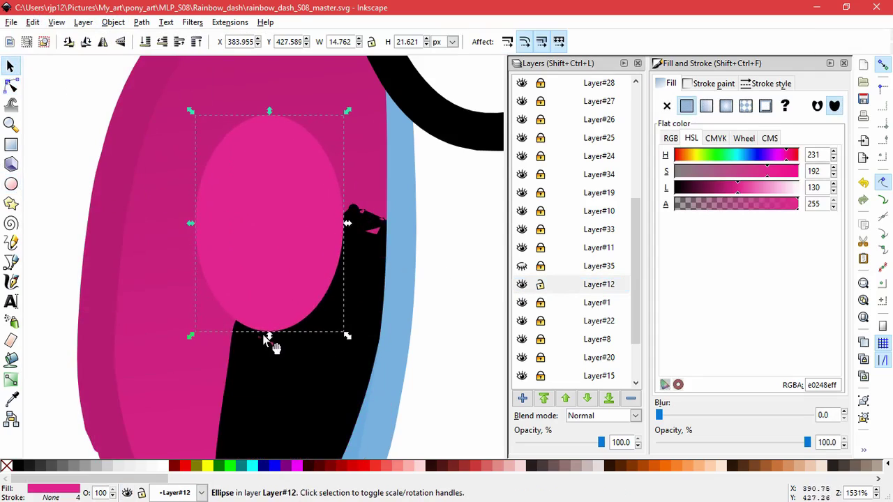
left_click_drag(269, 336, 270, 303)
left_click_drag(286, 248, 302, 277)
left_click_drag(790, 189, 879, 190)
left_click(452, 276)
Step: Resize the white highlight to about 13 by 14 px and place it in the upper part of the iris
scroll(453, 292, "down", 7)
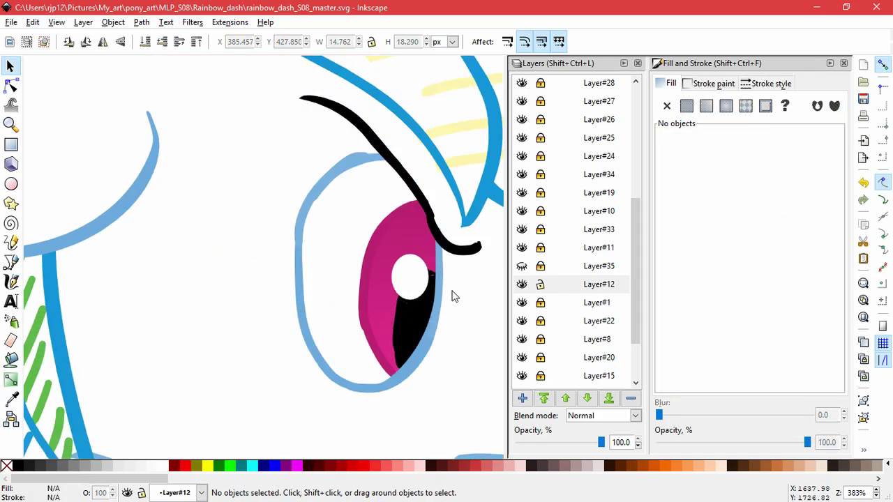
left_click_drag(461, 318, 349, 290)
scroll(346, 281, "up", 2)
scroll(346, 279, "up", 2)
left_click_drag(288, 269, 292, 247)
left_click(369, 320)
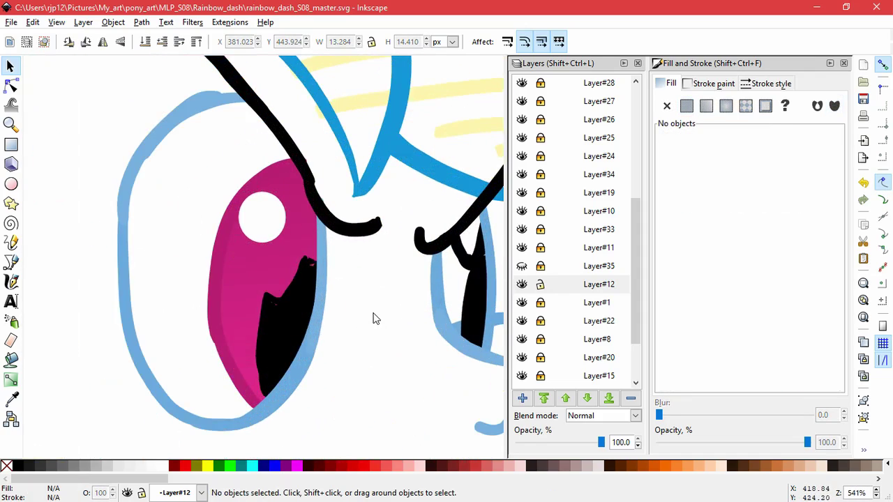
Step: Enlarge the highlight to about 16 by 18 px, then duplicate it and place the copy below, shrunk to about 11.5 by 12.5 px
left_click(279, 222)
key("ctrl+d")
left_click_drag(274, 234, 297, 298)
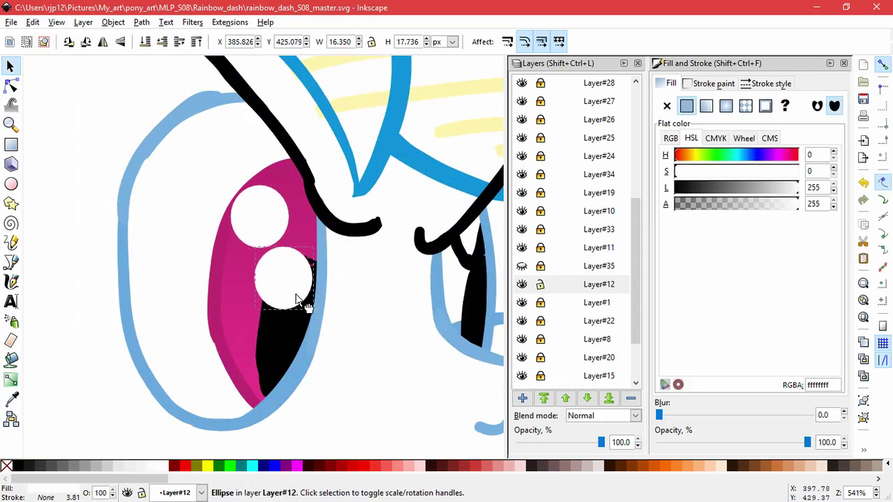
key("comma")
key("comma")
key("comma")
left_click(353, 357)
scroll(352, 300, "down", 6)
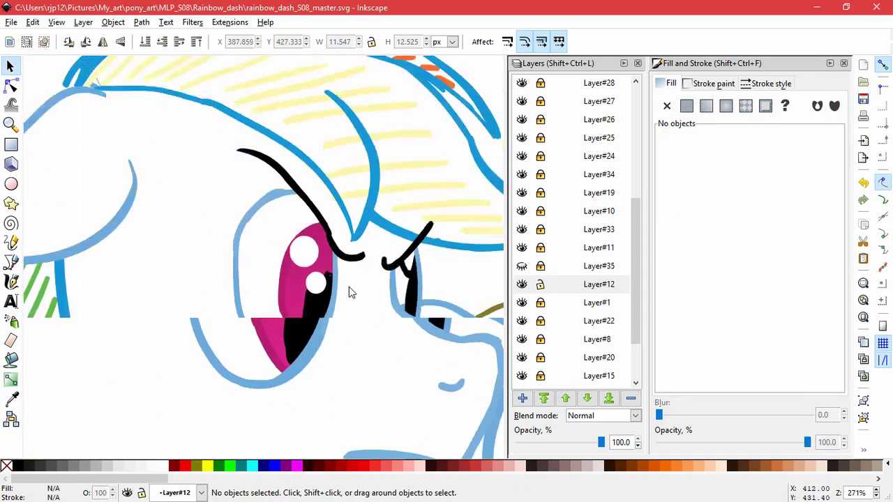
Step: Move the larger highlight onto the iris's upper edge and place the smaller one below it, reduced to about 9 by 9.6 px
scroll(351, 300, "up", 4)
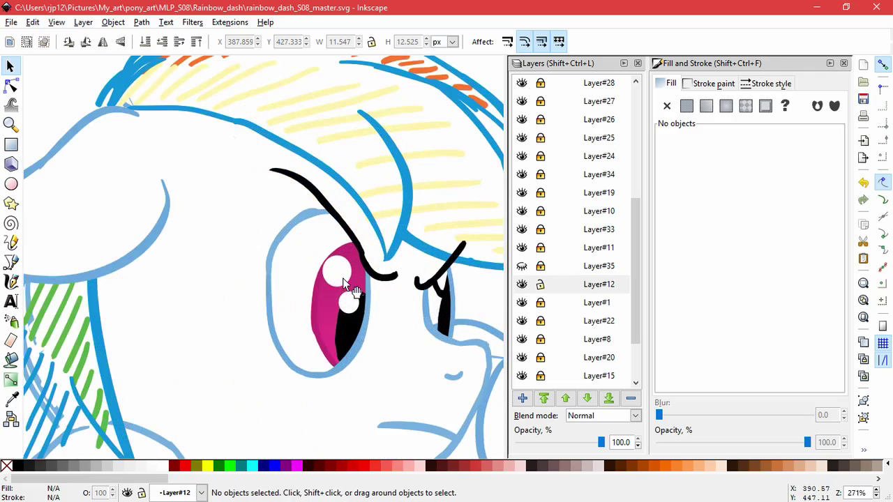
left_click(350, 259)
left_click(389, 358)
left_click(349, 296)
left_click_drag(348, 296, 342, 289)
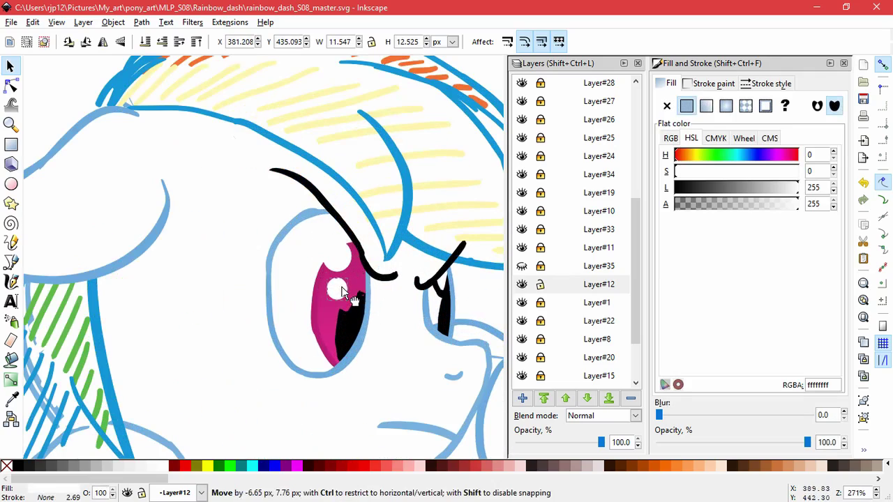
key("Escape")
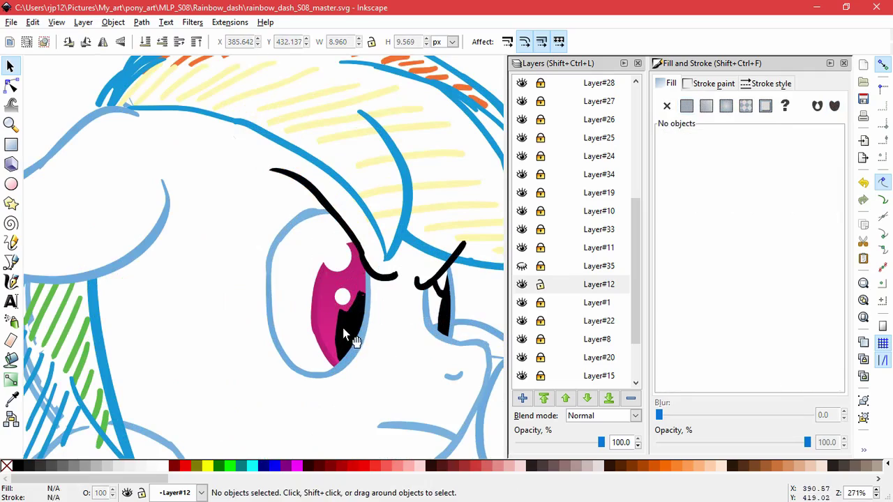
Step: Delete the hand-drawn black pupil shape and its leftover stroke from the larger eye
left_click(343, 329)
key("Delete")
left_click(342, 319)
key("Delete")
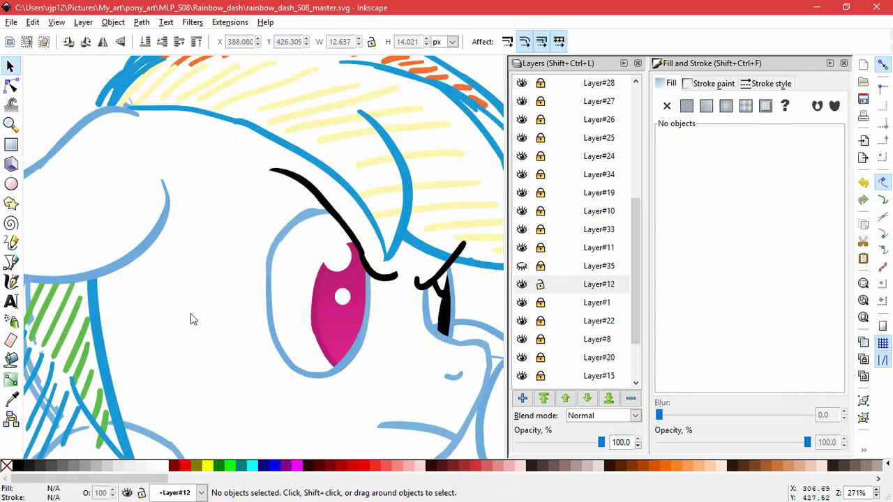
Step: Draw a black pupil ellipse in the iris and skew and size it to about 16 by 40 px along the eye outline
left_click(11, 183)
mouse_move(346, 298)
left_mouse_down()
mouse_move(369, 340)
mouse_move(369, 358)
mouse_move(368, 335)
mouse_move(349, 360)
left_mouse_up()
left_click(11, 66)
left_click_drag(367, 286, 370, 279)
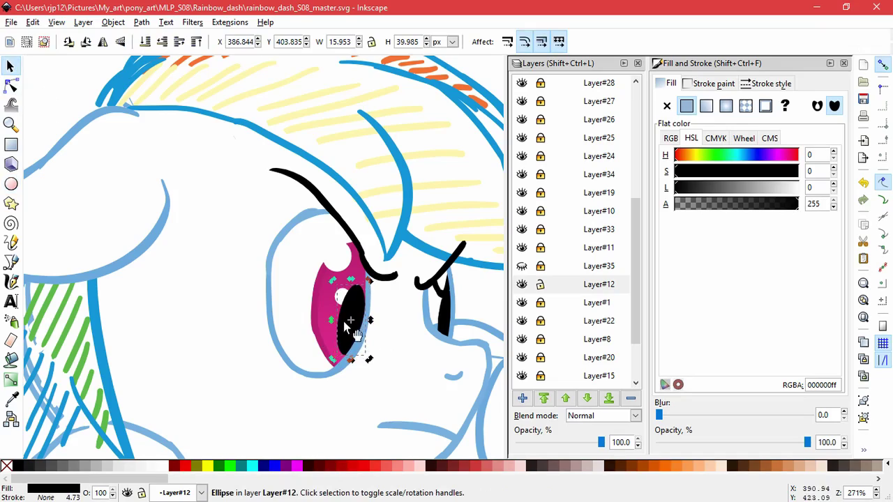
left_click_drag(333, 359, 334, 360)
Step: Raise both white highlights to the top so they lie over the black pupil
left_click(338, 291)
left_click(340, 262, "shift")
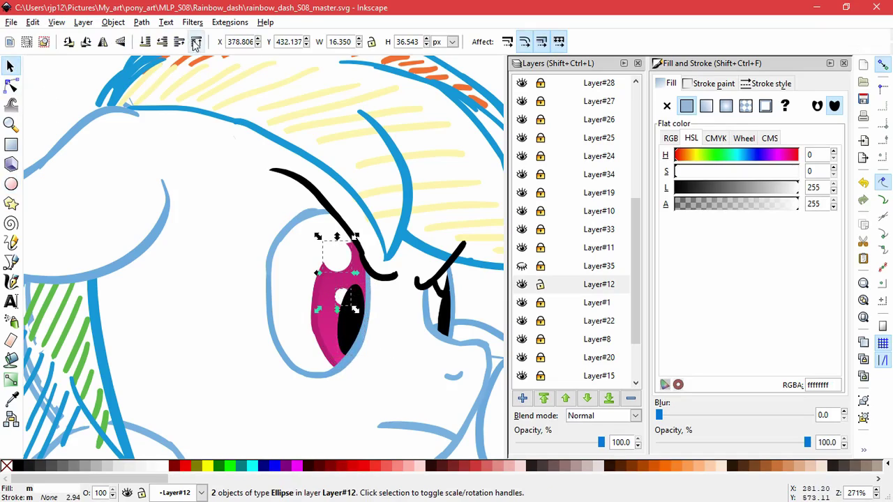
left_click(196, 43)
left_click(391, 351)
scroll(391, 350, "down", 3)
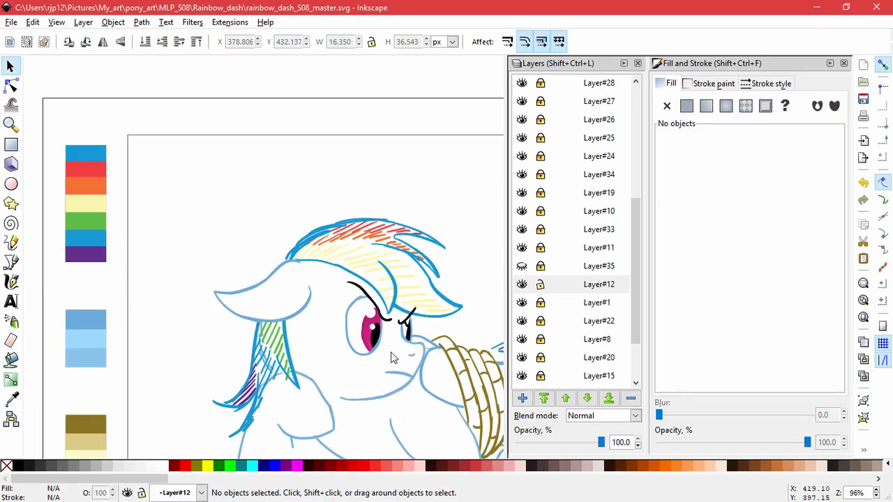
Step: Enlarge the black pupil ellipse to about 19 by 49 px and fit it against the eye outline under the smaller highlight
scroll(392, 357, "up", 3)
left_click(367, 309)
left_click_drag(337, 266, 371, 281)
left_click_drag(341, 352, 338, 355)
left_click(400, 398)
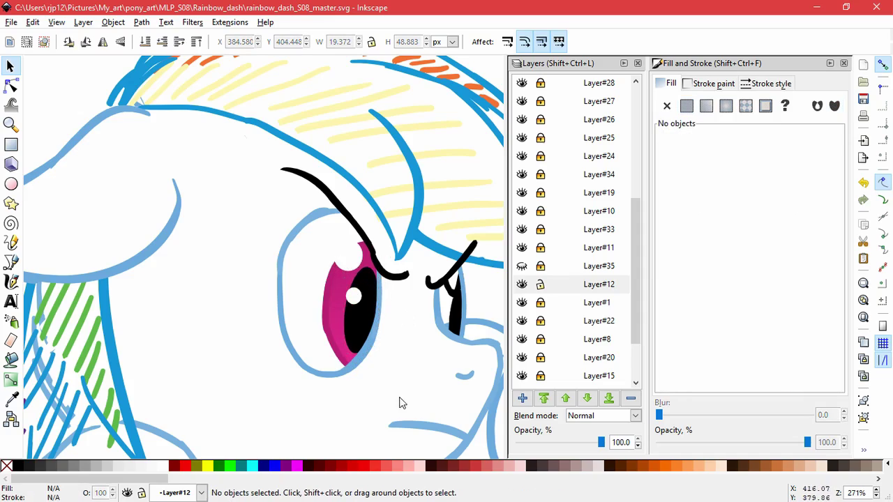
scroll(392, 408, "down", 3)
scroll(372, 402, "up", 2)
left_click(377, 355)
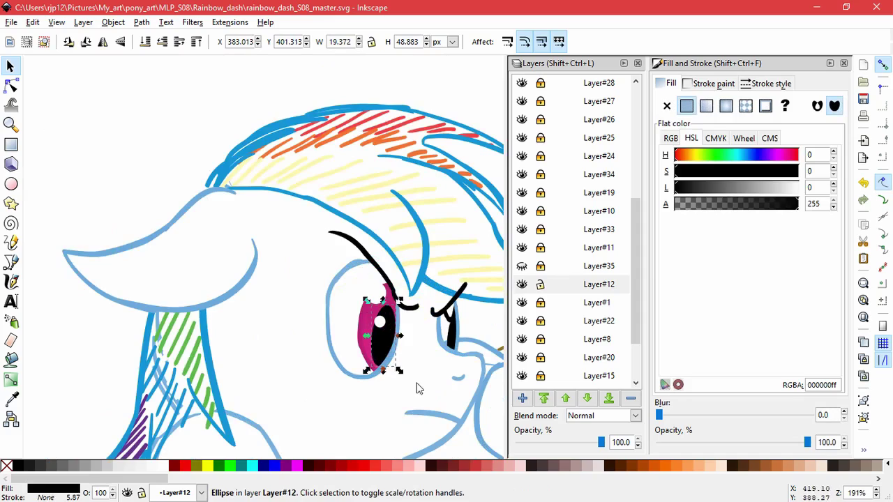
Step: Adjust the near eye's black pupil to about 20 by 48.6 px
left_click_drag(417, 383, 302, 343)
left_click(253, 276)
left_click_drag(261, 261, 265, 278)
key("Escape")
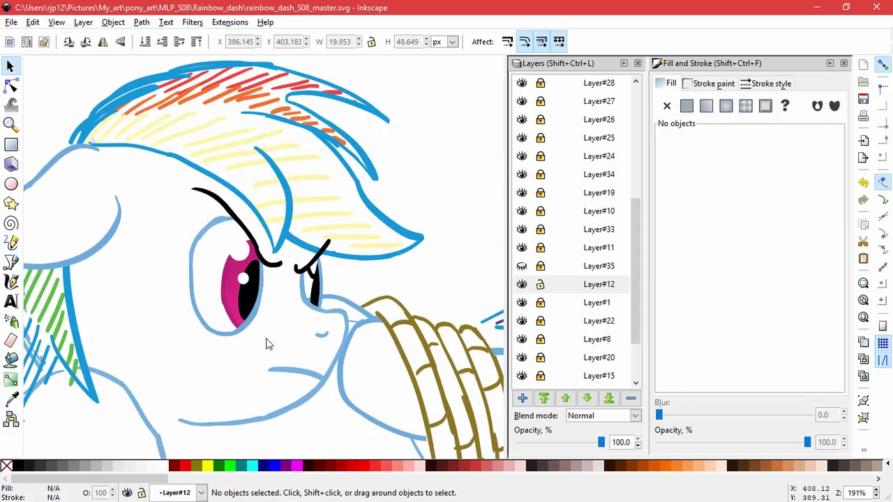
Step: Lock Layer#12 and unlock Layer#1, keeping Layer#1 visible
scroll(277, 342, "up", 2)
left_click(538, 289)
left_click(539, 305)
left_click(521, 304)
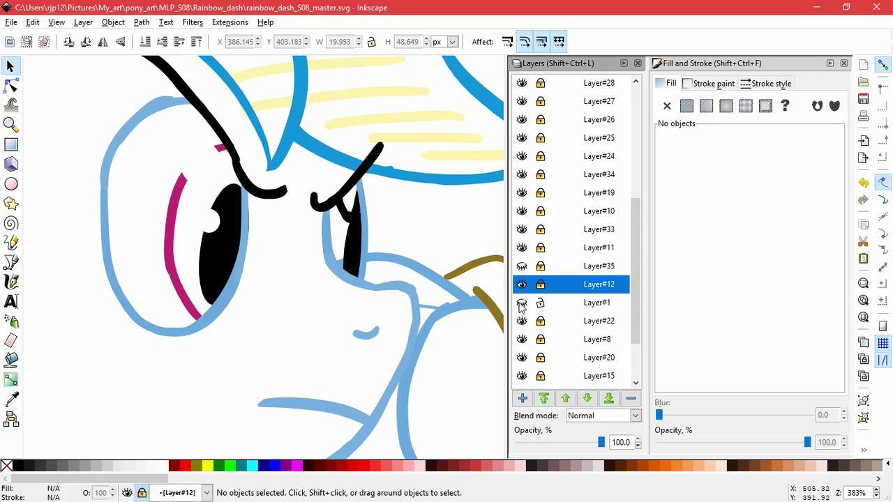
left_click(521, 303)
Step: Duplicate the near eye's iris, move the copy into the far eye and scale it to about 12.7 by 32.9 px
left_click(198, 250)
key("ctrl+d")
left_click_drag(204, 250, 336, 258)
left_click_drag(386, 155, 353, 229)
left_click_drag(313, 256, 366, 202)
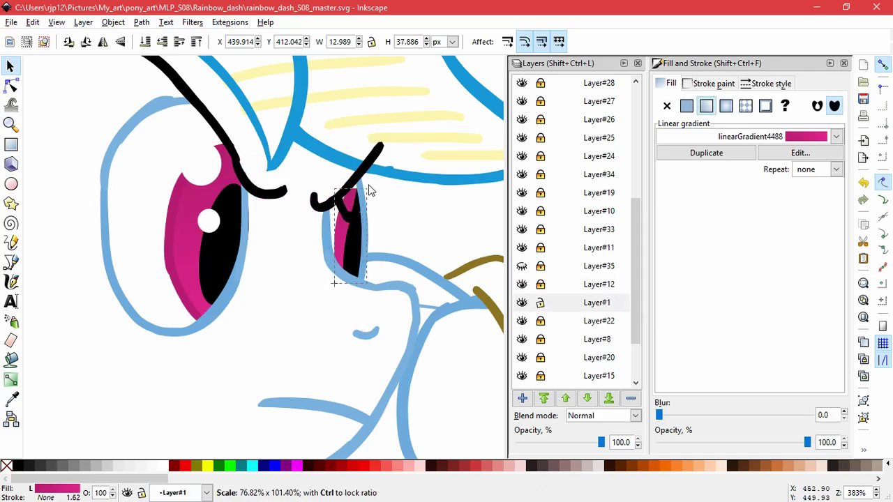
left_click(377, 211)
left_click(343, 214)
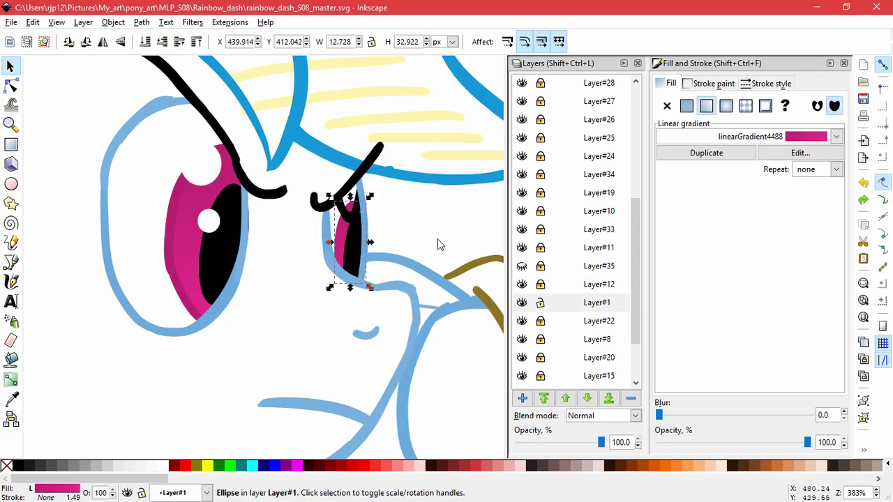
Step: Unlock Layer#12 and delete the leftover dark sketch strokes around the far eye's pupil
left_click(542, 286)
left_click_drag(344, 212, 315, 238)
key("Delete")
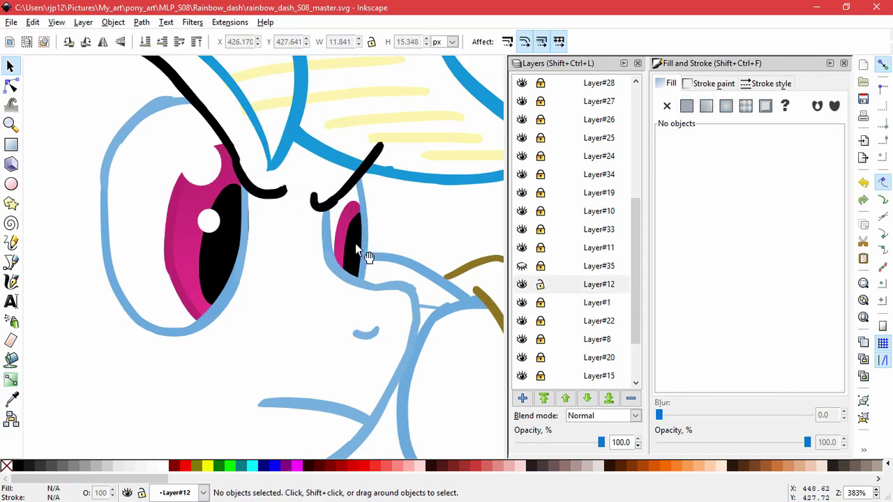
mouse_move(356, 215)
left_mouse_down()
mouse_move(358, 224)
mouse_move(324, 200)
left_mouse_up()
key("Delete")
left_click(340, 213, "shift")
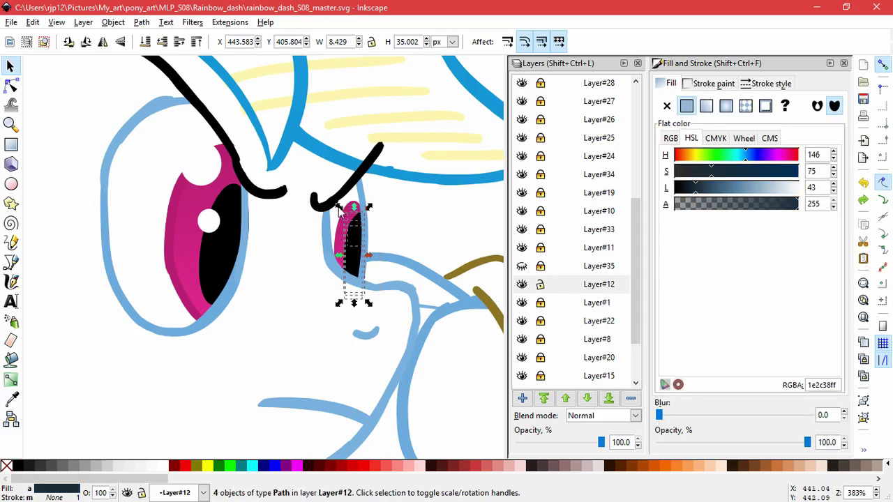
key("Escape")
Step: Copy the near eye's small white highlight into the far eye and squeeze it to about 5.7 by 9.2 px
left_click(221, 220, "ctrl")
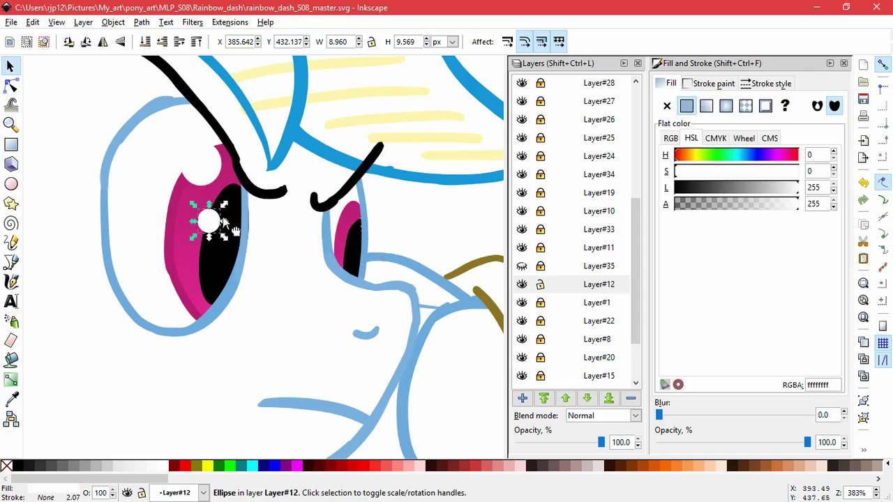
left_click_drag(368, 233, 365, 234)
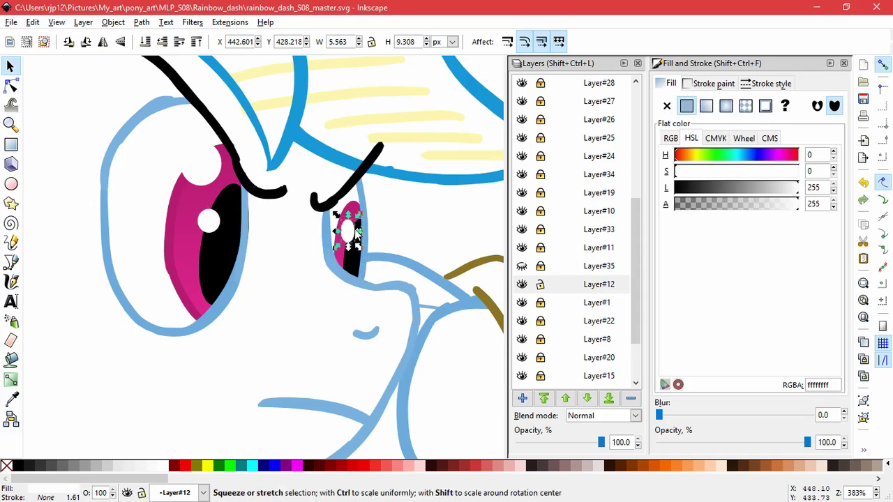
left_click(373, 272)
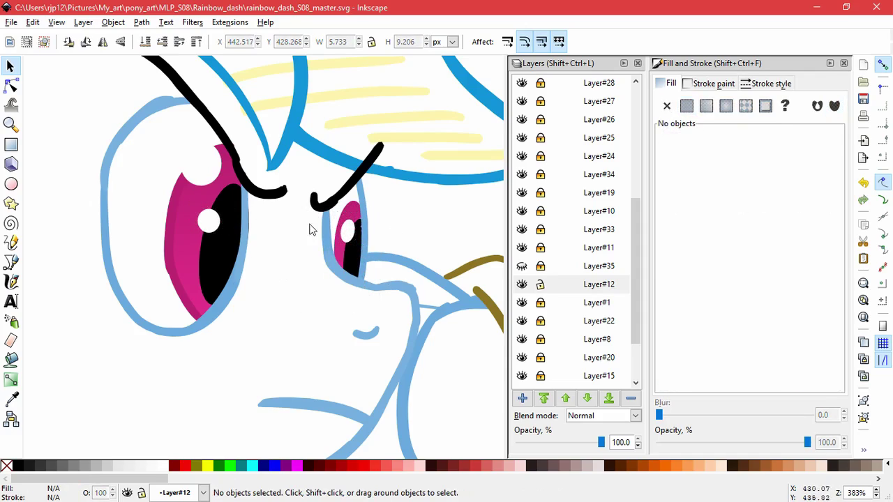
left_click_drag(351, 252, 354, 250)
left_click(382, 234)
Step: Place a copy of the large white highlight over the far iris's upper edge, about 8.1 by 13.6 px
key("ctrl+v")
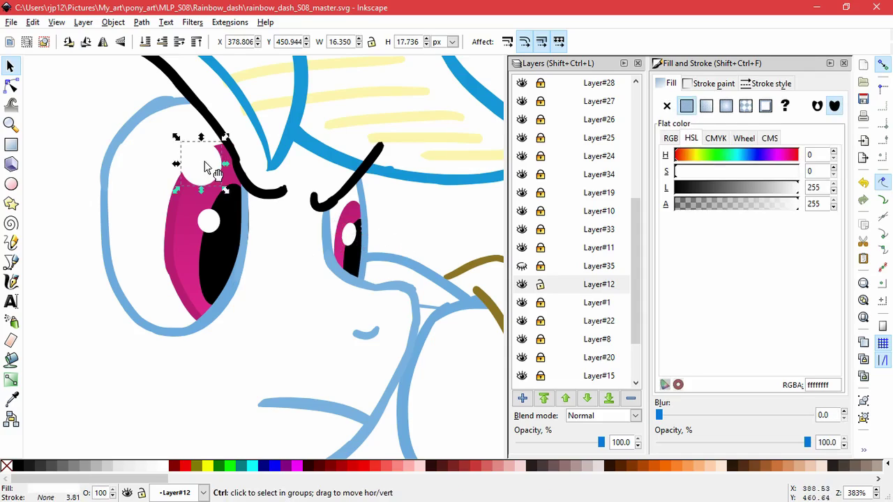
left_click_drag(369, 205, 351, 210)
left_click(419, 236)
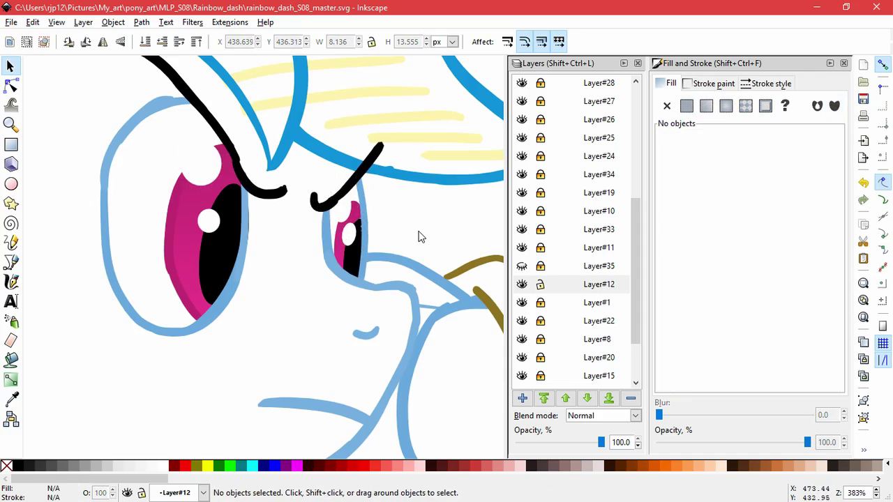
Step: Lock Layer#12 and draw a closed triangular wedge on Layer#1 across the lower part of the near eye's iris
scroll(419, 235, "down", 5)
left_click_drag(472, 222, 387, 235)
scroll(315, 266, "up", 5)
left_click_drag(273, 145, 297, 211)
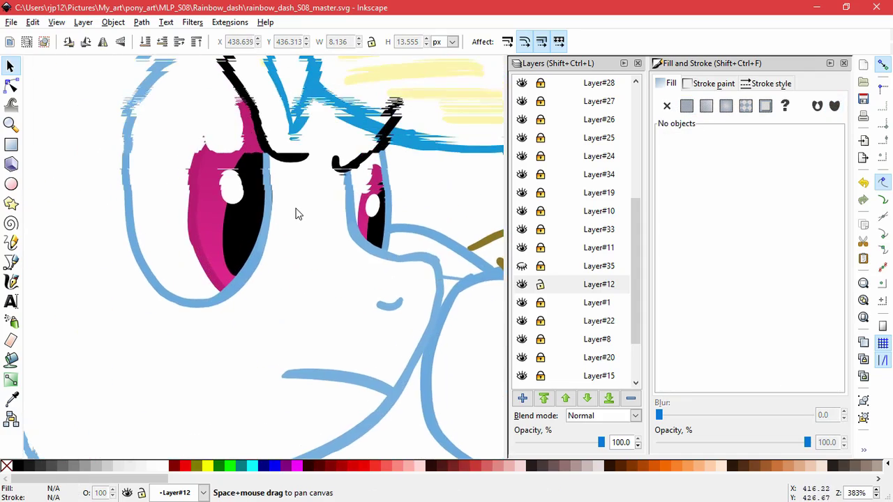
left_click(539, 284)
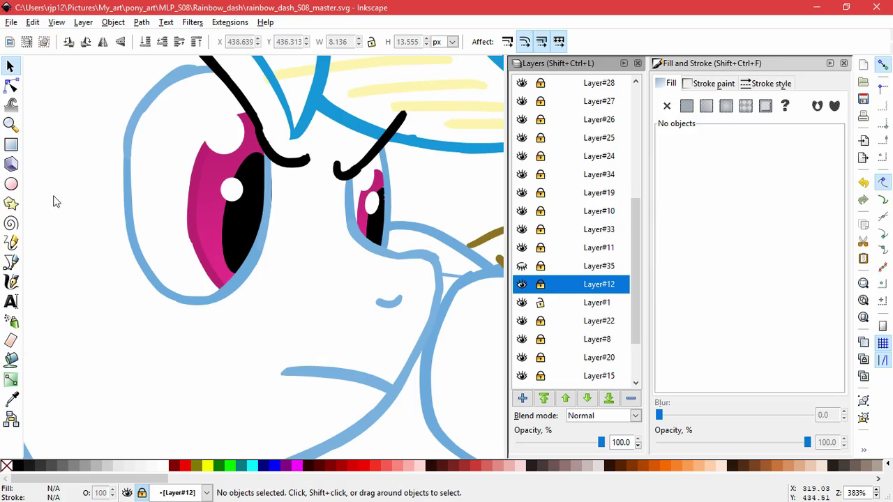
key("b")
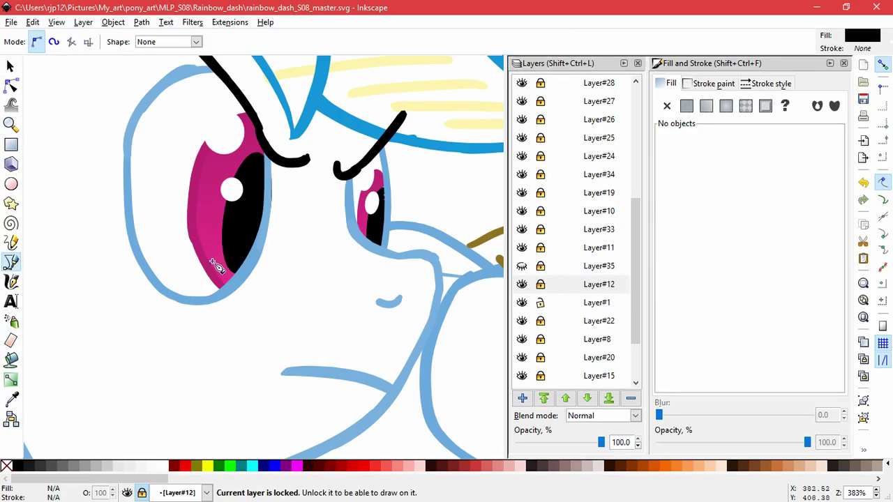
key("ctrl+Page_Down")
left_click(202, 247)
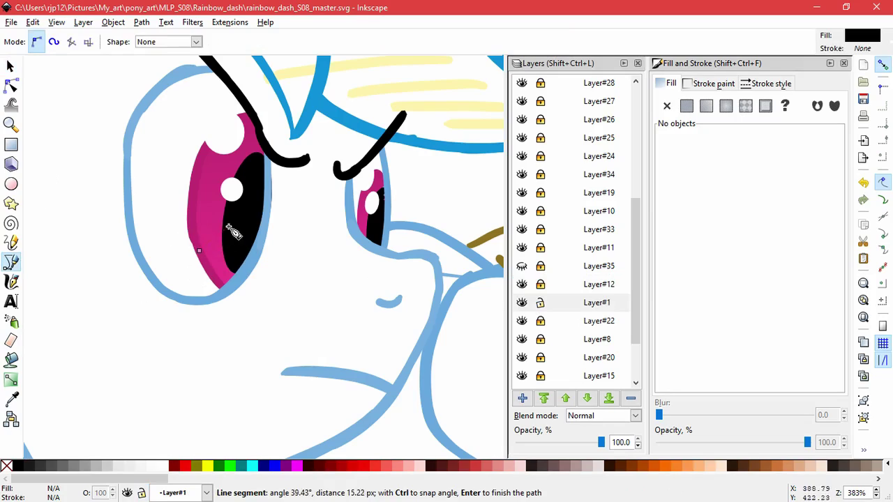
left_click(231, 225)
left_click(215, 273)
left_click(203, 248)
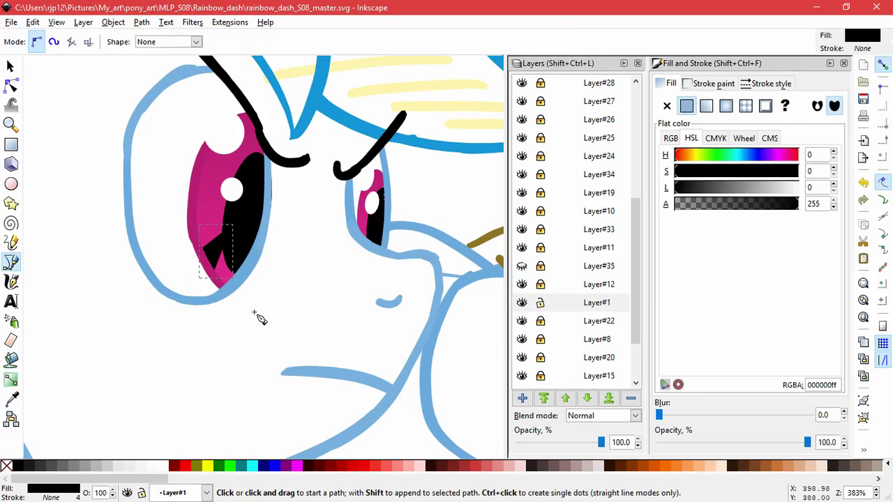
Step: Fill the iris wedge with the medium pink #de51a2 sampled from the palette swatches beside the drawing
scroll(256, 314, "down", 3)
left_click_drag(213, 317, 322, 208)
left_click(11, 399)
scroll(160, 364, "down", 3)
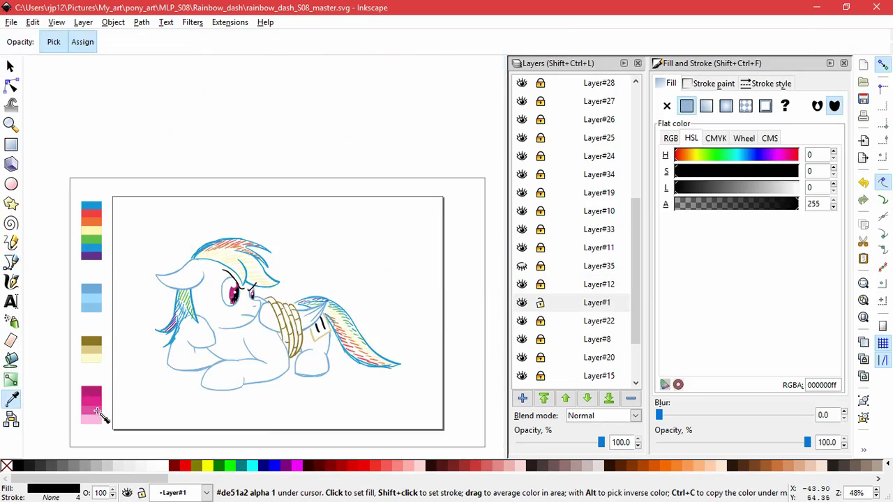
left_click(96, 410)
scroll(218, 301, "up", 5)
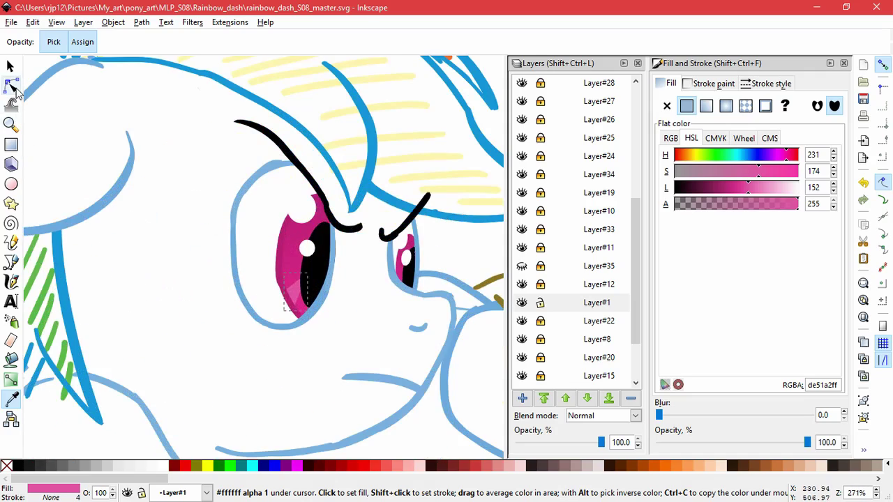
Step: Move the pink wedge's outer corner node slightly up along the iris edge
left_click(13, 85)
left_click_drag(307, 273, 282, 285)
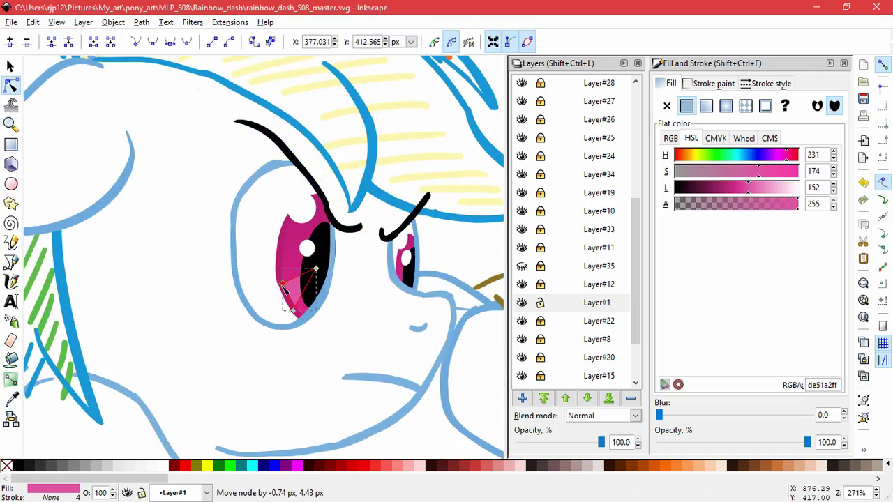
left_click(284, 377)
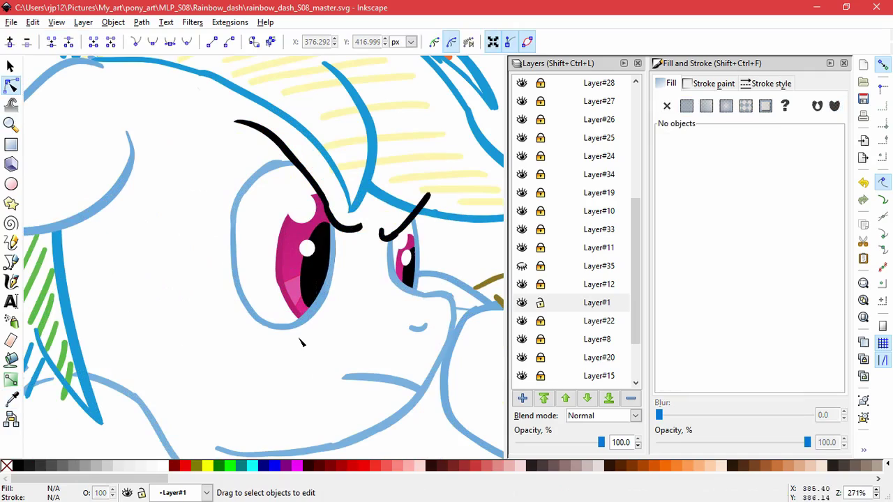
Step: Duplicate the iris wedge and fill the copy with the light pink #fdb7df sampled from the palette swatches
scroll(299, 340, "down", 3)
left_click_drag(215, 391, 271, 278)
scroll(249, 336, "down", 2)
left_click(348, 157)
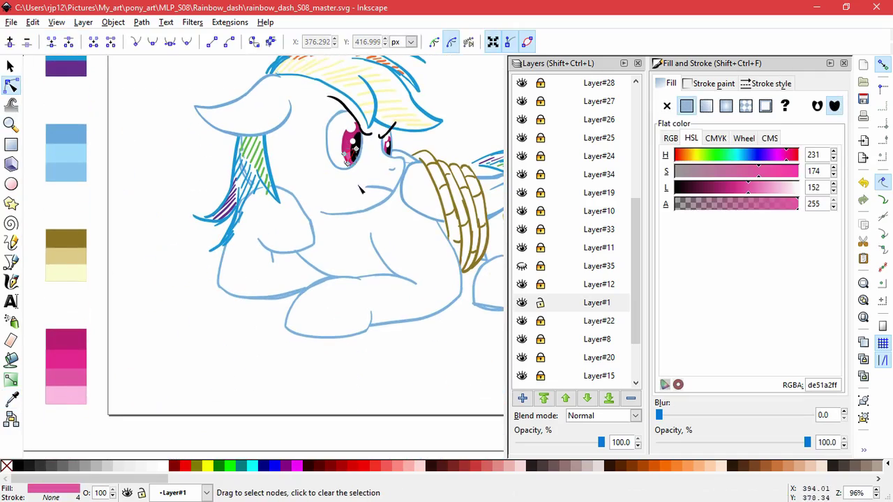
left_click(15, 65)
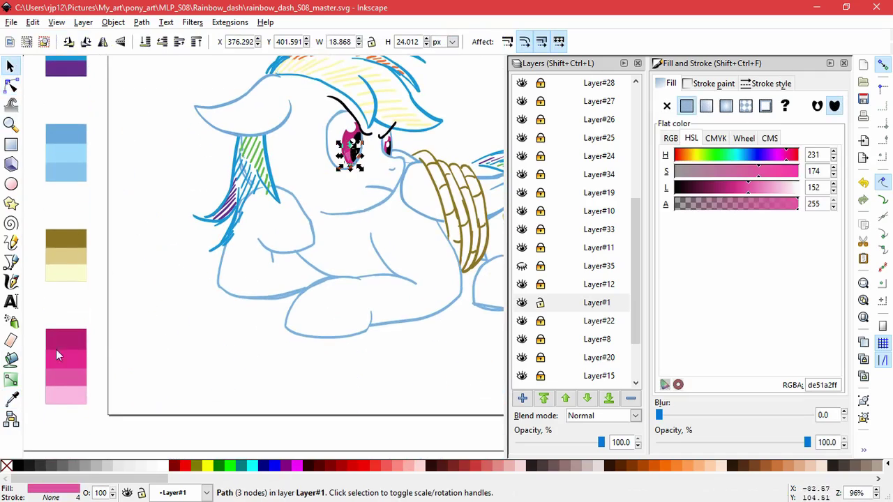
left_click(12, 399)
left_click(74, 396)
Step: Narrow the light pink wedge by moving its outer corner node lower along the iris edge
left_click(11, 86)
scroll(358, 165, "up", 5)
left_click_drag(357, 165, 307, 285)
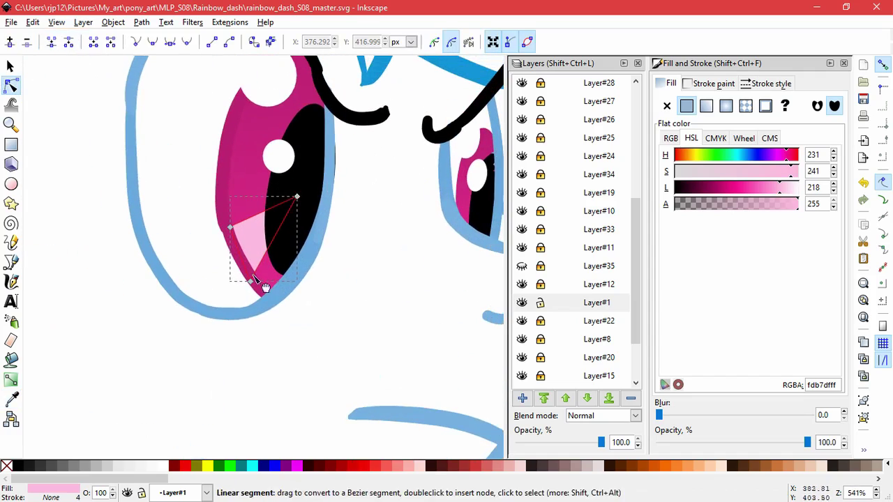
left_click_drag(231, 226, 240, 254)
double_click(285, 346)
Step: Lock Layer#1 and add a new layer above the topmost layer in the sketch group
scroll(402, 272, "down", 3)
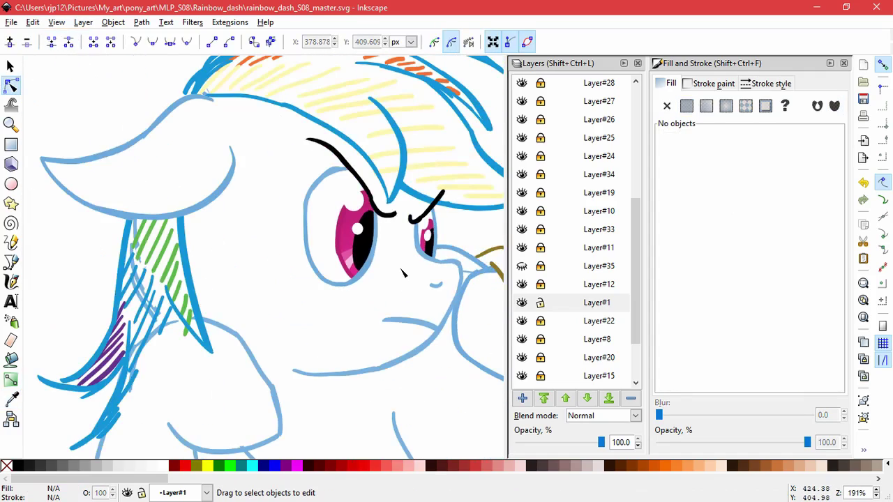
scroll(402, 273, "down", 4)
scroll(394, 270, "up", 7)
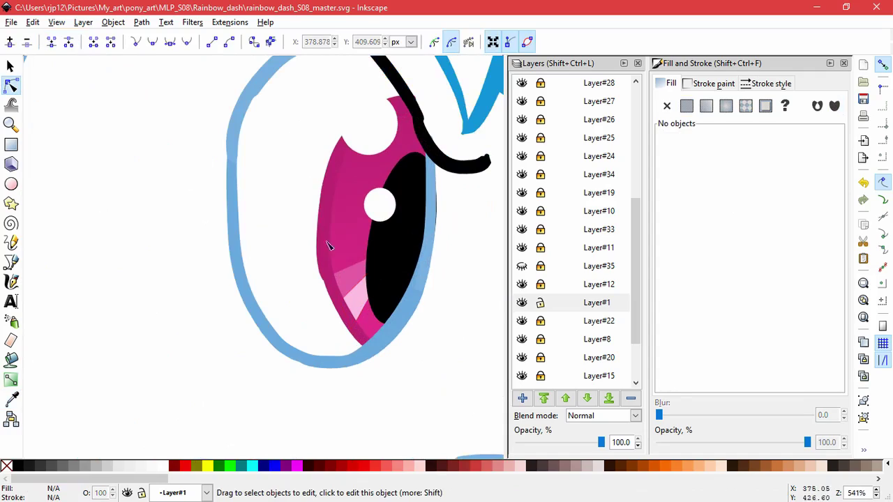
scroll(457, 327, "down", 8)
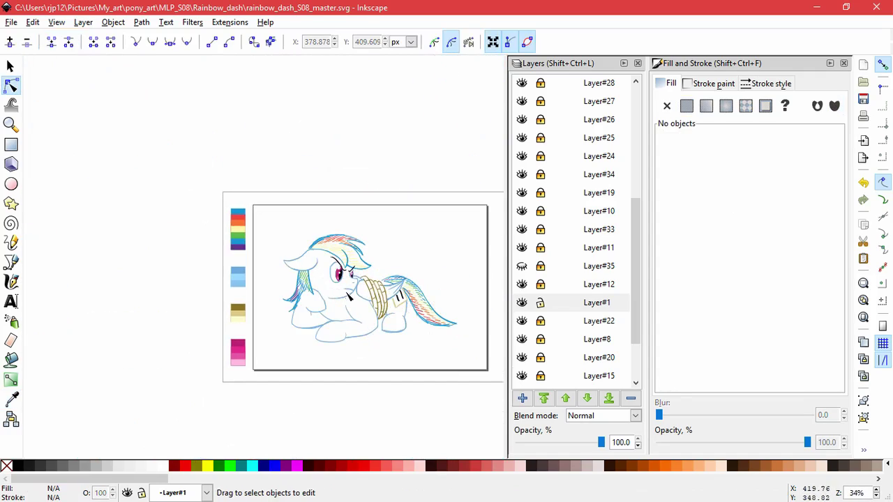
key("5")
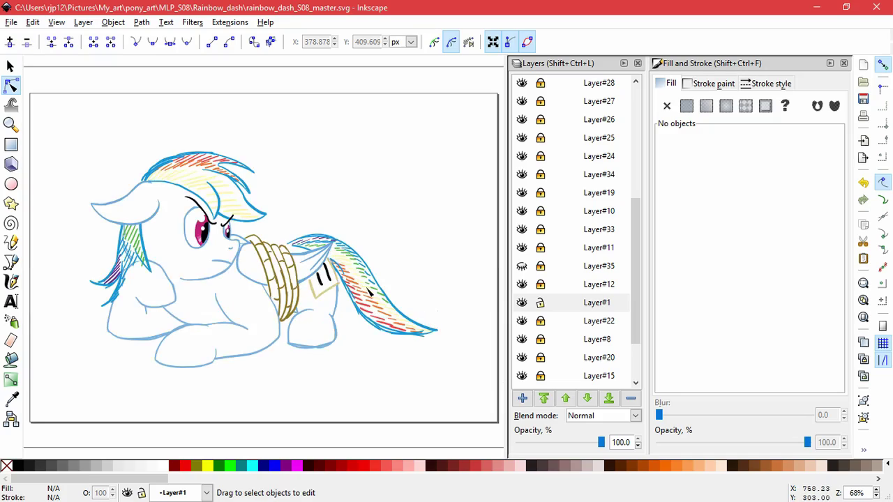
left_click(562, 303)
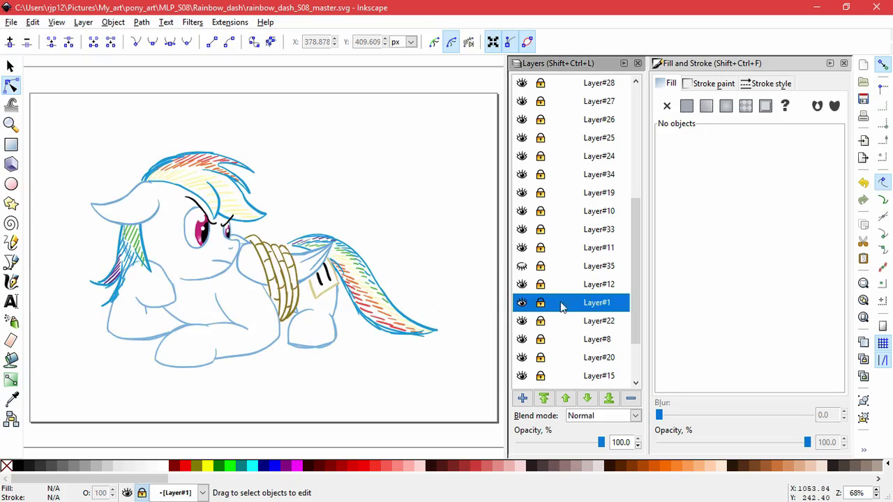
left_click_drag(635, 268, 637, 156)
left_click(565, 134)
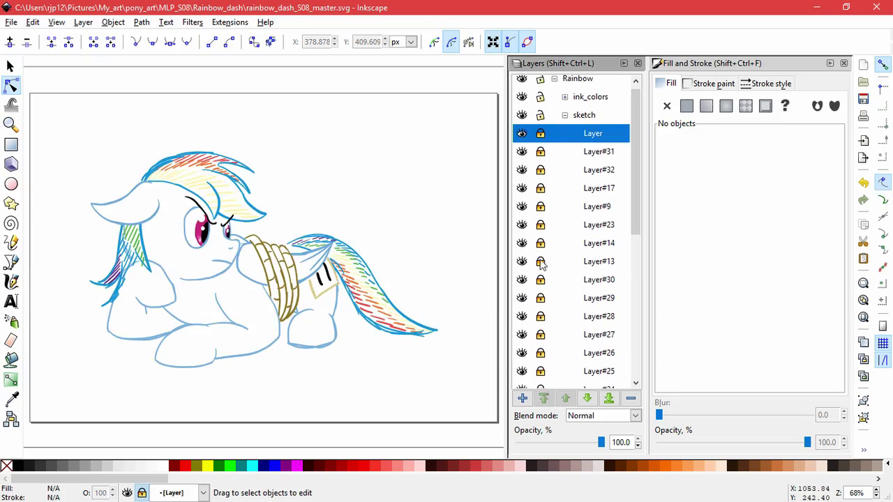
left_click(522, 398)
key("Return")
left_click(11, 359)
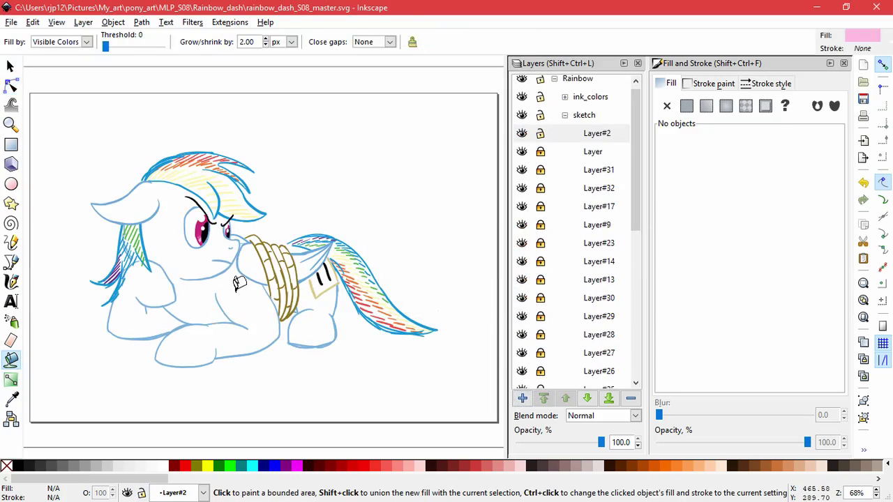
left_click(279, 326)
key("ctrl+z")
Step: Bucket-fill the pony's head, chest and front legs with the light blue #9edbfa sampled from the palette swatches
key("space")
left_click_drag(76, 355, 174, 328)
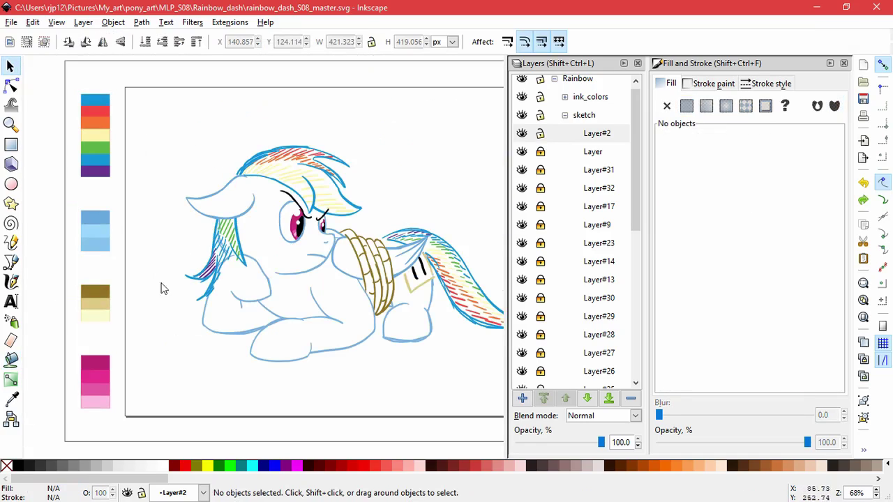
left_click(12, 399)
left_click(10, 359)
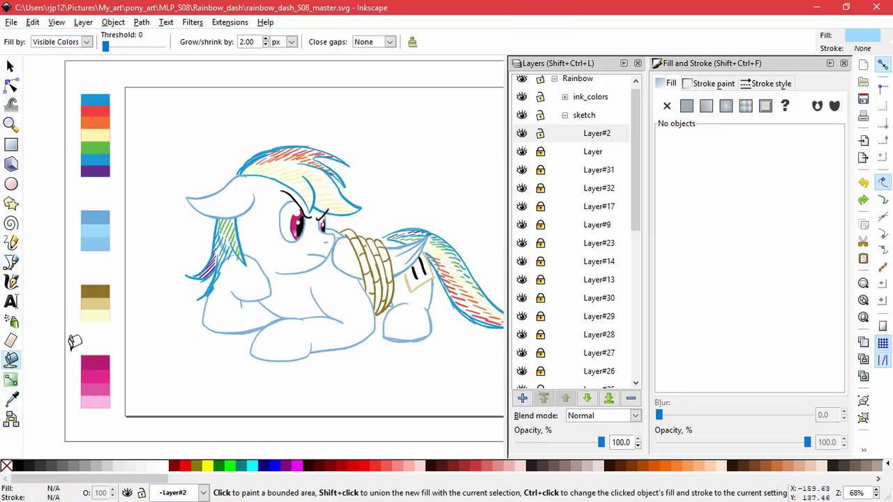
left_click(362, 308)
left_click(248, 282)
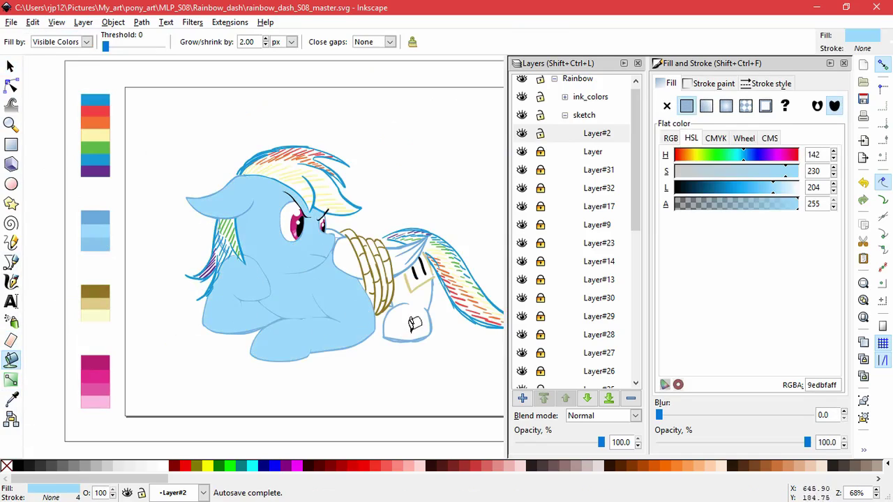
Step: Bucket-fill the pony's shoulder, the gap beside the muzzle, the hindquarters and the pointed area above them with light blue #9edbfa
left_click(353, 255)
scroll(359, 251, "up", 4, "ctrl")
left_click(289, 182)
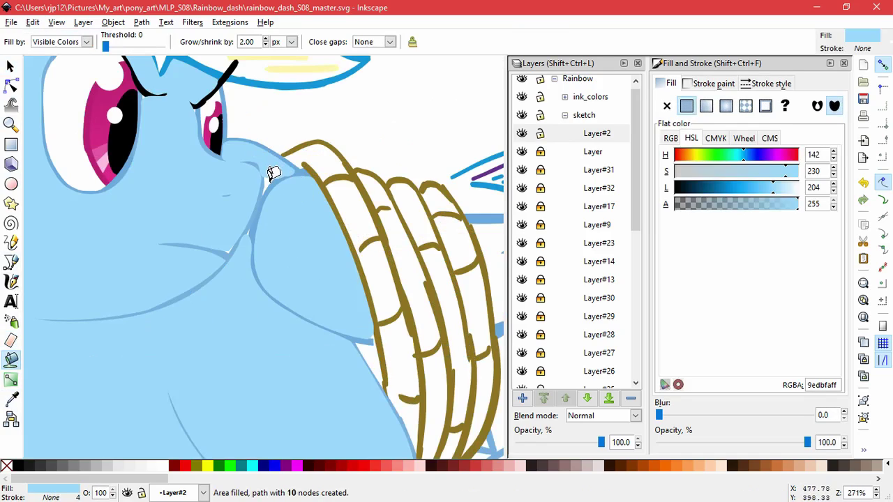
left_click_drag(373, 285, 163, 205)
left_click(309, 260)
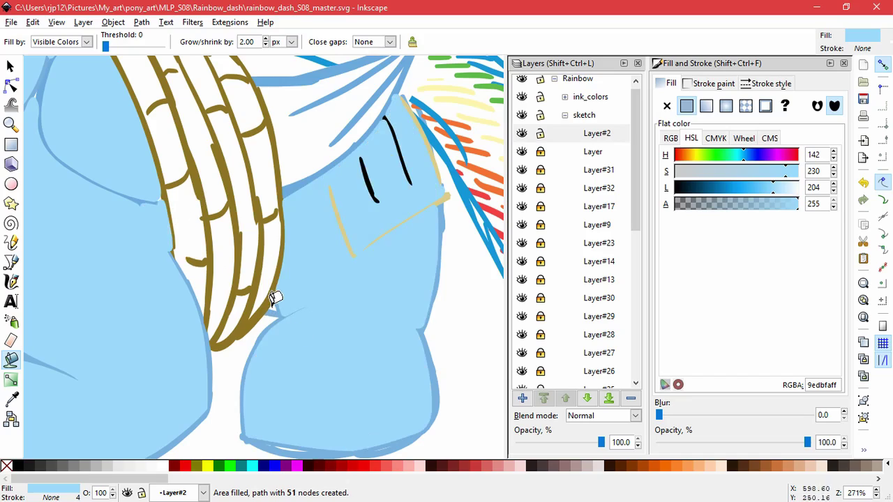
left_click(304, 155)
left_click_drag(312, 157, 326, 278)
Step: Unlock Layer#13 and draw a closed patch with the Pen tool, extending the tail's lower blue outline to the rope coils
left_click(10, 67)
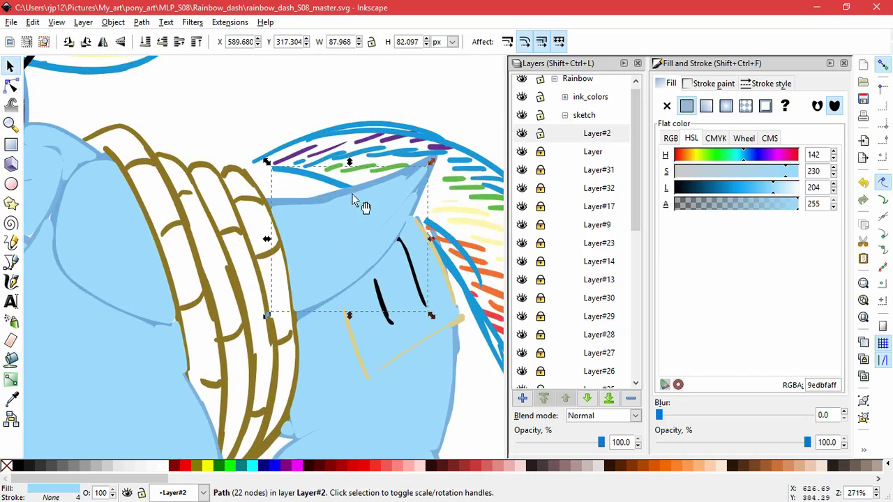
left_click(525, 136)
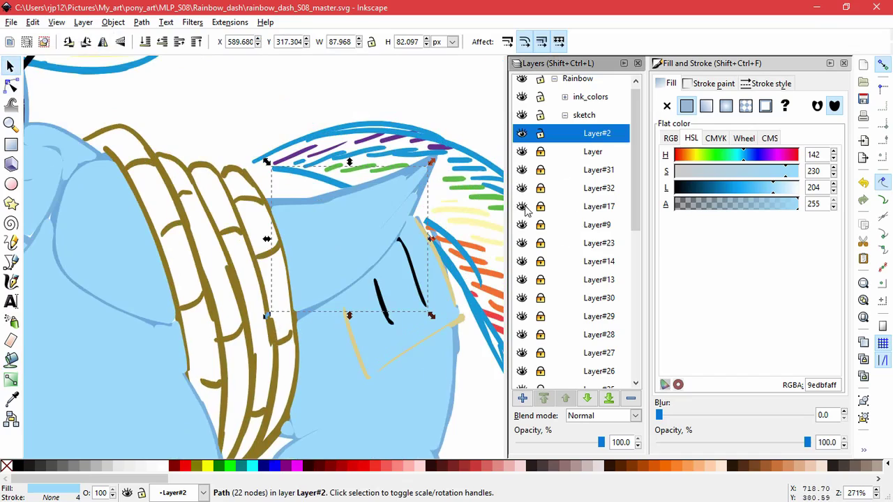
left_click(540, 279)
left_click(293, 183)
left_click_drag(294, 183, 290, 181)
left_click(10, 261)
scroll(282, 181, "up", 3, "ctrl")
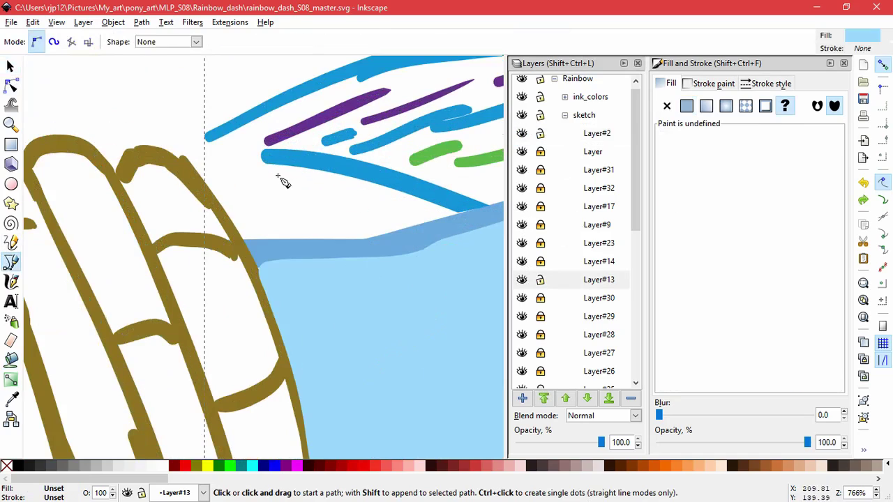
left_click(287, 166)
left_click_drag(189, 162, 133, 168)
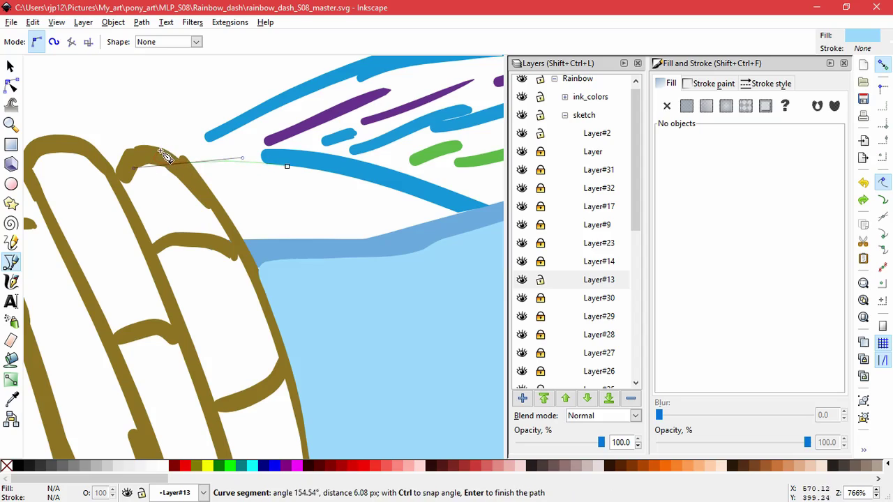
left_click(158, 151)
left_click(288, 165)
Step: Fill the new outline patch with the darker blue #1c98d5 sampled from the tail outline
key("d")
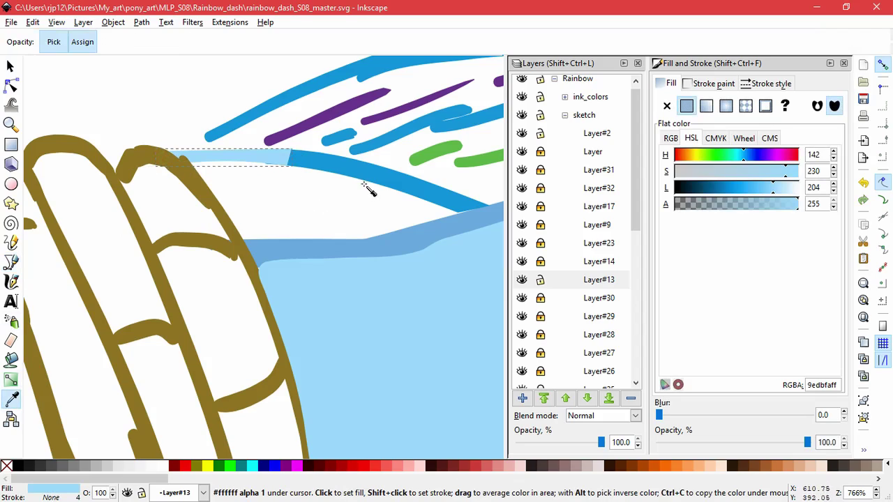
left_click(297, 204)
left_click(359, 163)
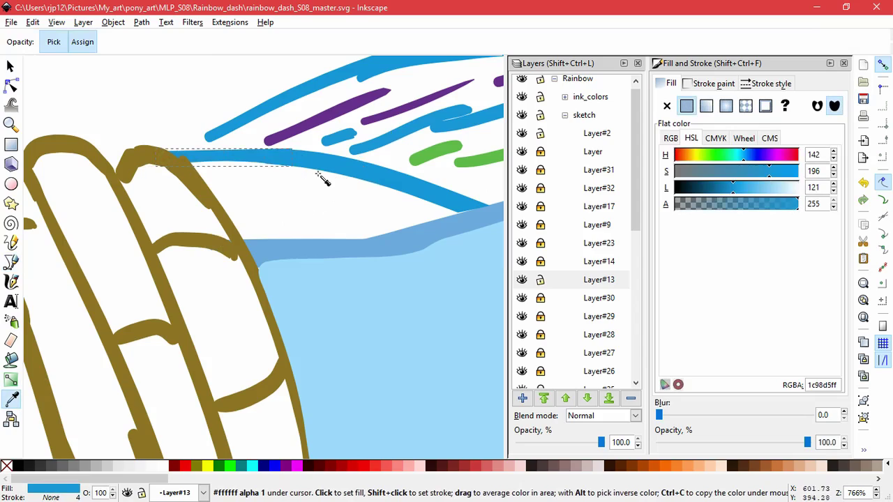
left_click(10, 66)
Step: Bucket-fill the white gap between the rope and the tail's lower outline on Layer#2 with light blue #9edbfa
left_click(374, 306)
scroll(374, 307, "down", 7)
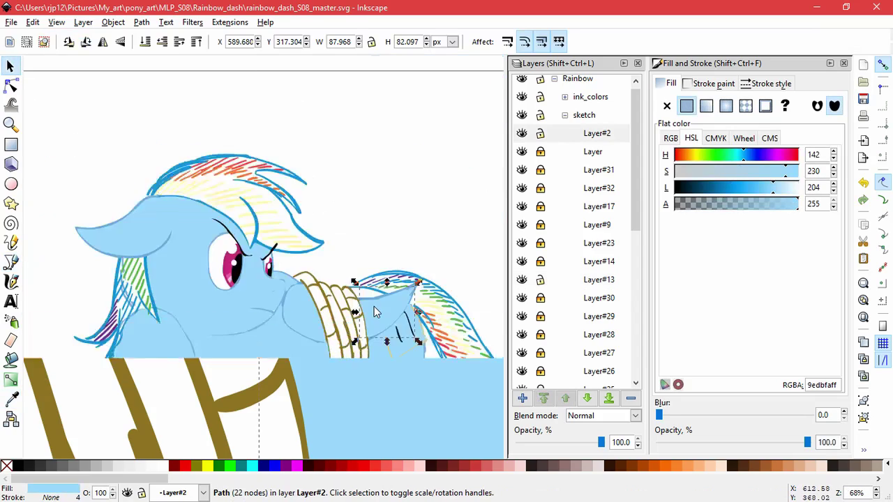
left_click(425, 397)
scroll(381, 330, "up", 2)
scroll(381, 330, "up", 2)
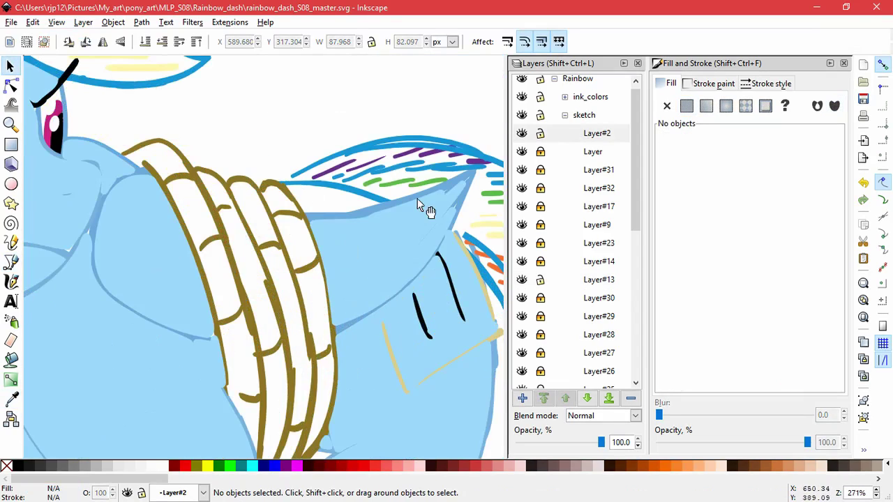
left_click(522, 135)
left_click(522, 134)
left_click(382, 246)
key("d")
left_click(341, 266)
left_click(11, 361)
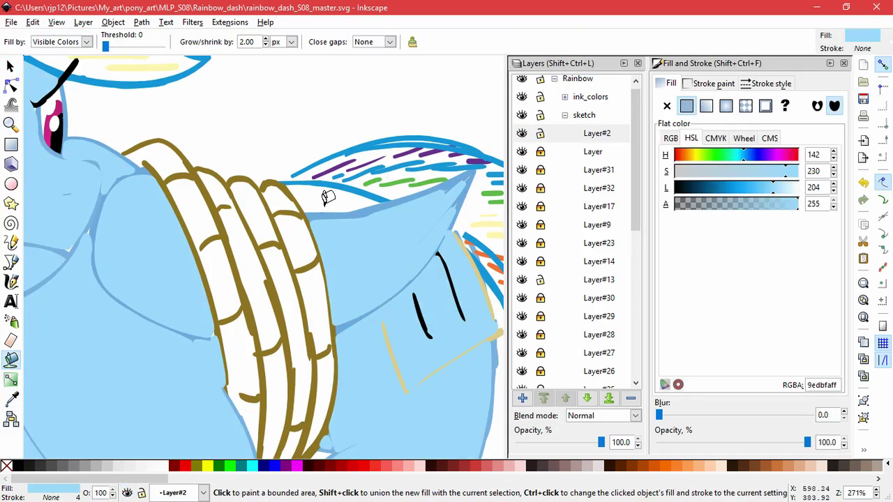
left_click(323, 202)
scroll(364, 284, "down", 3)
left_click(10, 68)
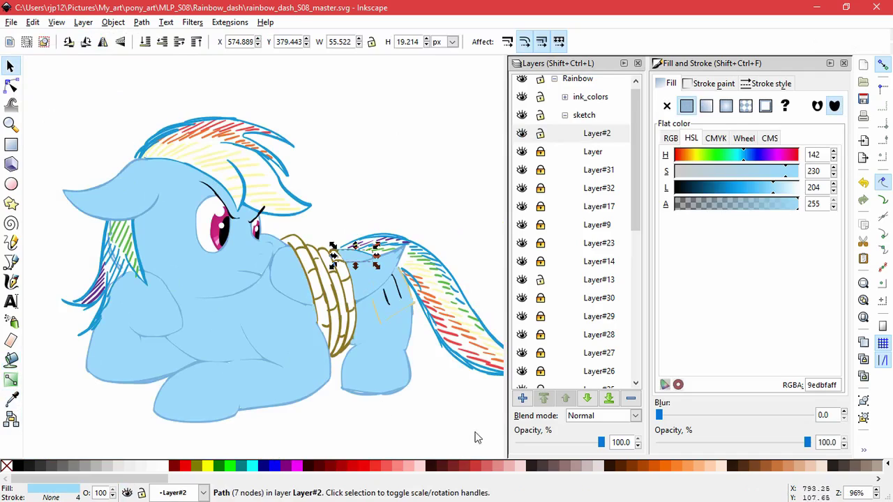
Step: Lock Layer#13 and select all the light blue body fills on Layer#2
left_click_drag(463, 418, 49, 144)
left_click_drag(215, 260, 382, 348)
key("ctrl+z")
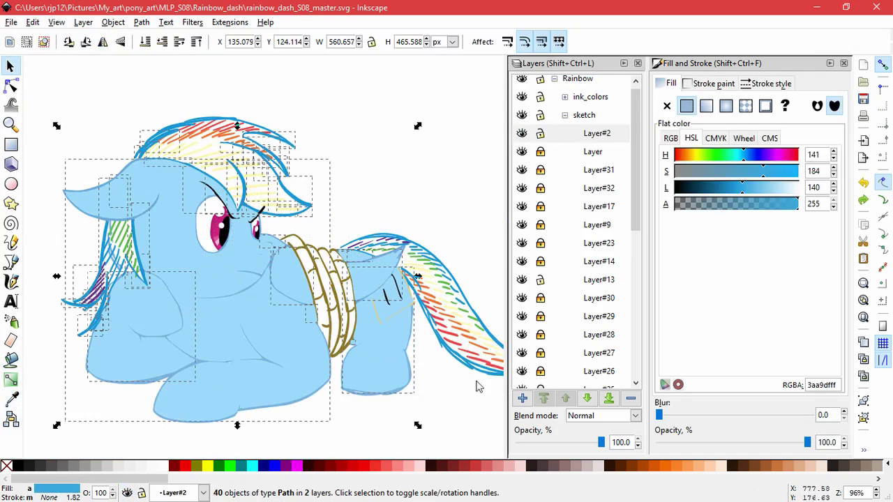
left_click(522, 134)
left_click(522, 134)
left_click(540, 281)
left_click(440, 427)
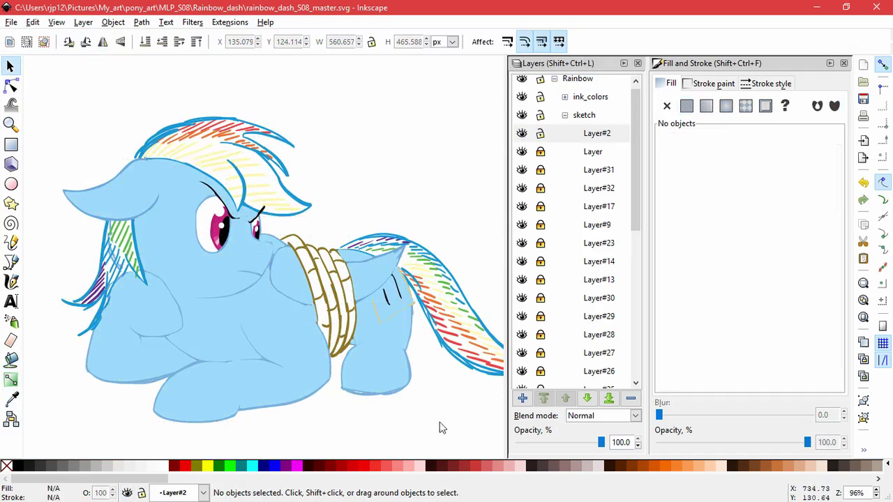
left_click_drag(450, 447, 166, 106)
key("space")
left_click_drag(261, 264, 49, 221)
left_click_drag(401, 189, 333, 201)
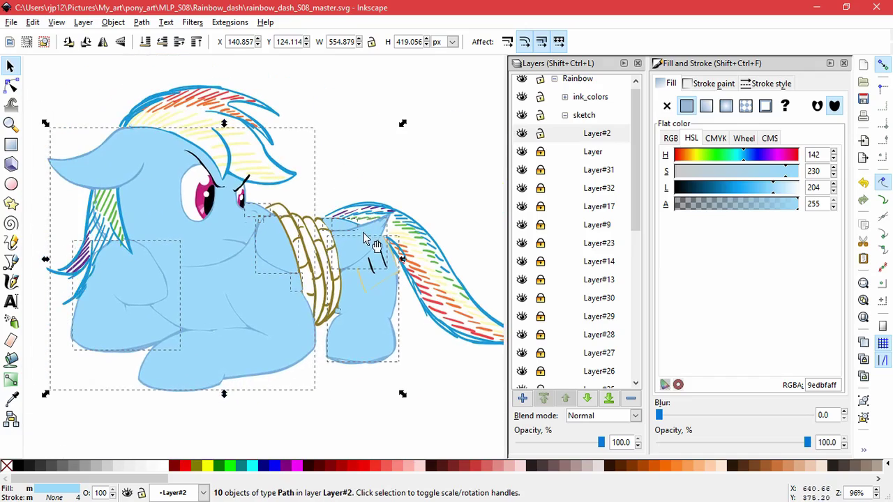
Step: Lower Layer#2 to the bottom of the sketch group, below Layer#16
left_click(586, 399)
left_click(586, 399)
left_click(586, 398)
left_click(587, 398)
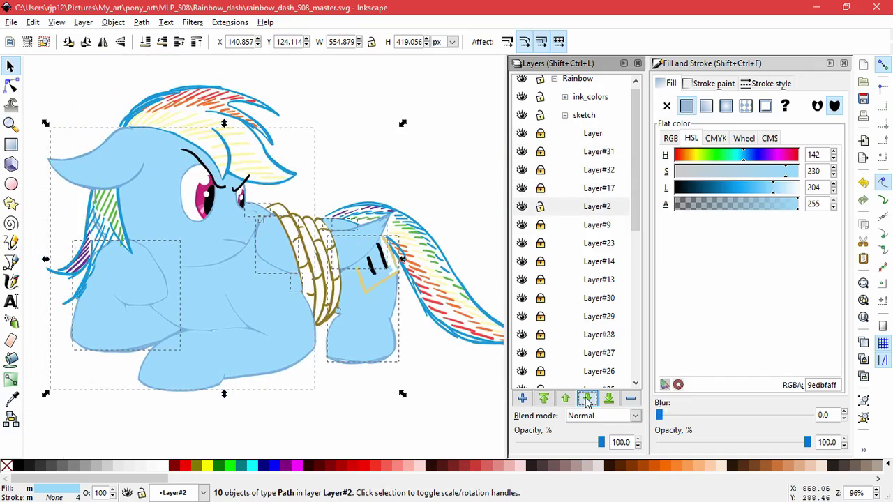
left_click(586, 398)
left_click(587, 398)
left_click(586, 398)
left_click(586, 398)
left_click(587, 398)
left_click(587, 398)
left_click(587, 398)
left_click(587, 399)
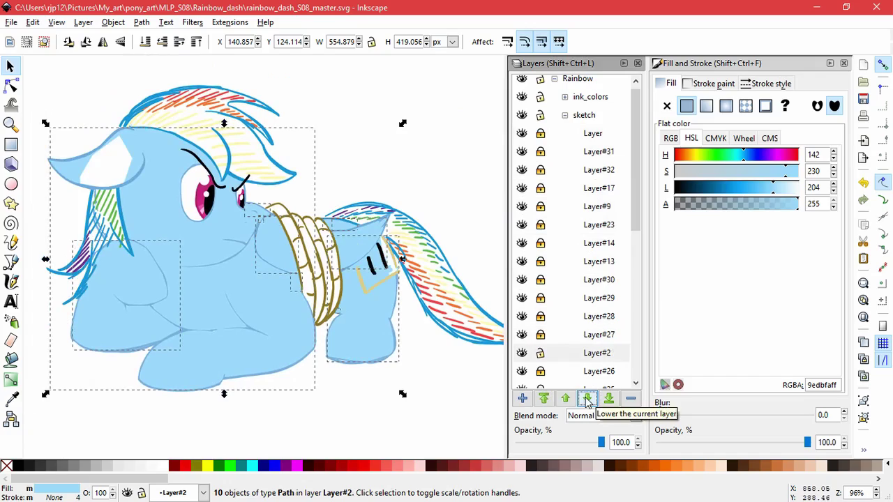
left_click(587, 398)
left_click(587, 398)
left_click(587, 398)
left_click(587, 399)
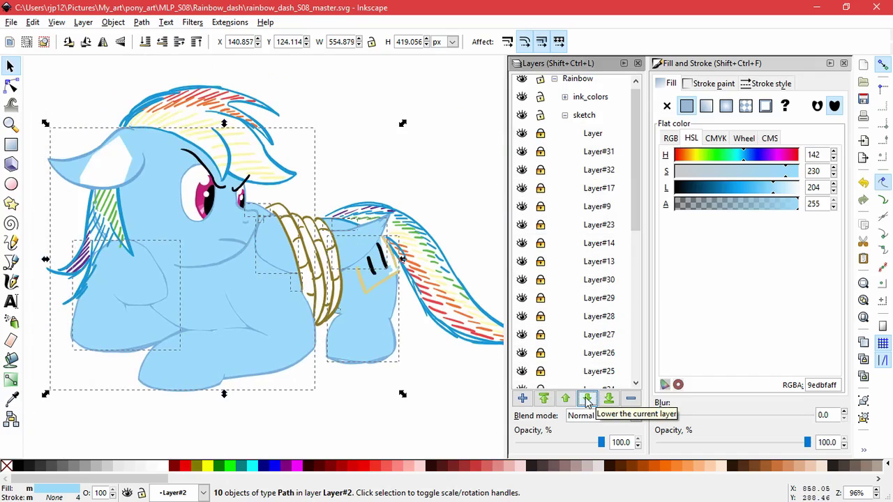
left_click(587, 398)
left_click(587, 399)
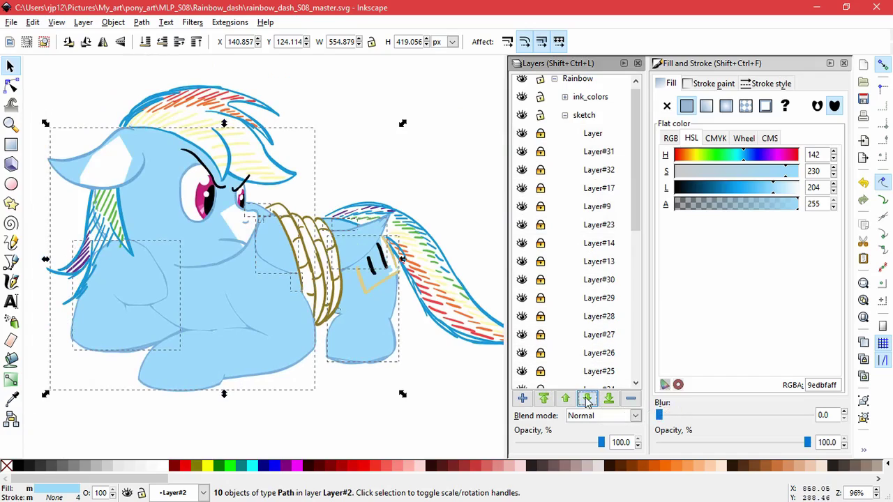
left_click(586, 401)
left_click(587, 400)
left_click(586, 400)
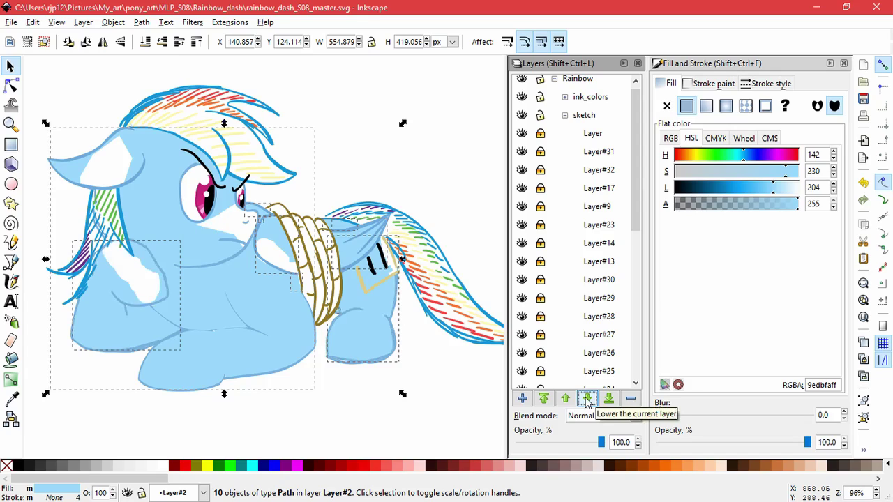
left_click(587, 401)
scroll(579, 313, "down", 5)
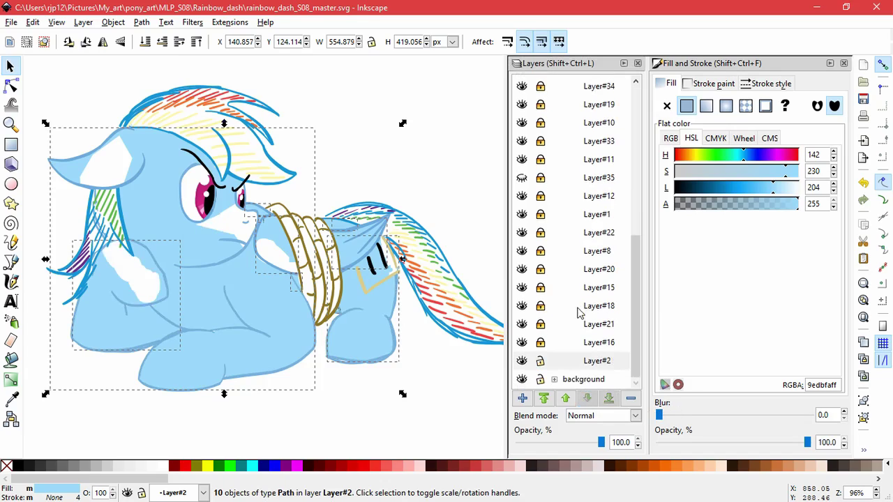
Step: Undo the trial move of the light blue shoulder fill and lock Layer#2
left_click(347, 186)
scroll(255, 256, "up", 1)
left_click_drag(278, 252, 335, 255)
key("ctrl+z")
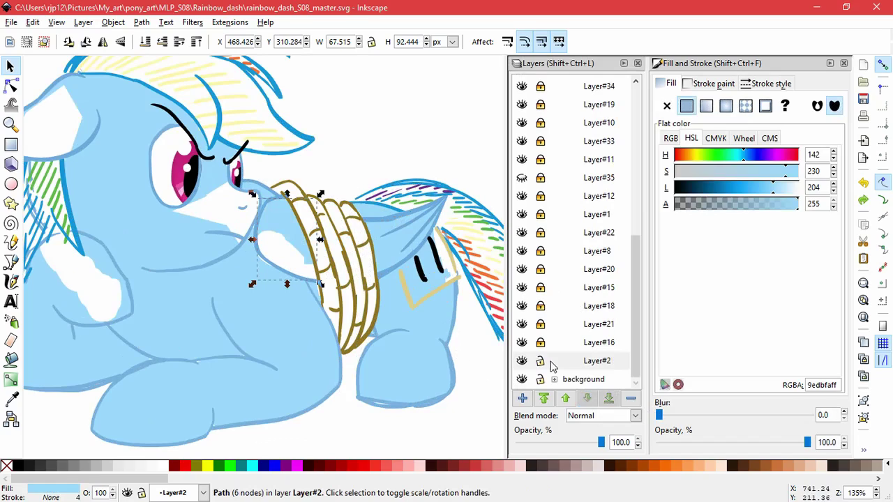
left_click(541, 361)
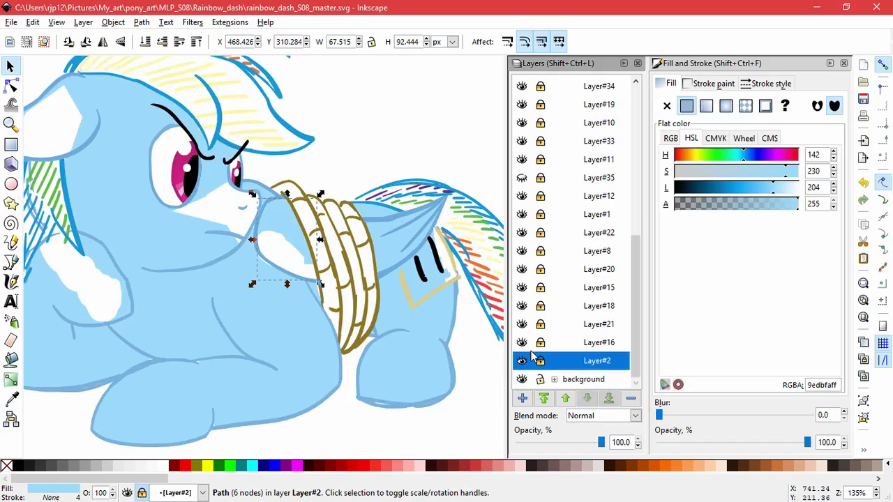
Step: Unlock Layer#20 and fill its white shoulder patch with the light blue #9edbfa sampled from the body
left_click(540, 270)
left_click(288, 259)
left_click(10, 399)
left_click(279, 307)
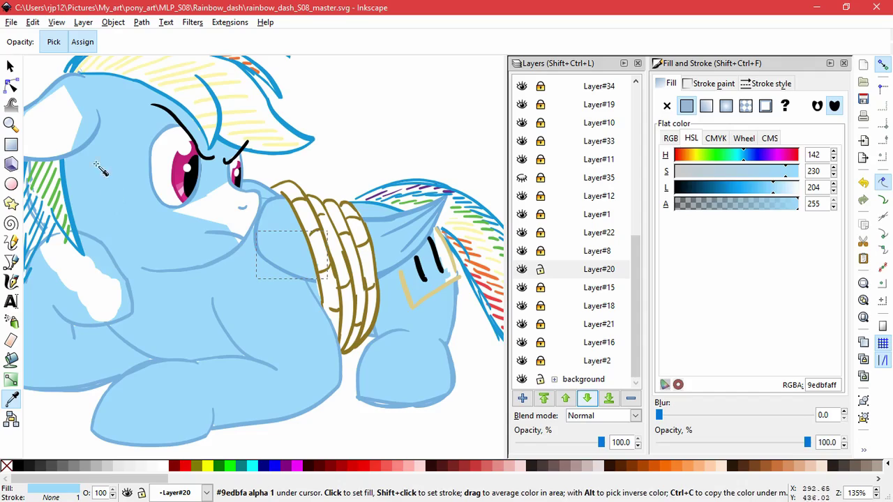
Step: Unlock Layer#33 and fill its white muzzle patch with the light blue #9edbfa sampled from the body
key("s")
left_click(524, 252)
left_click(524, 214)
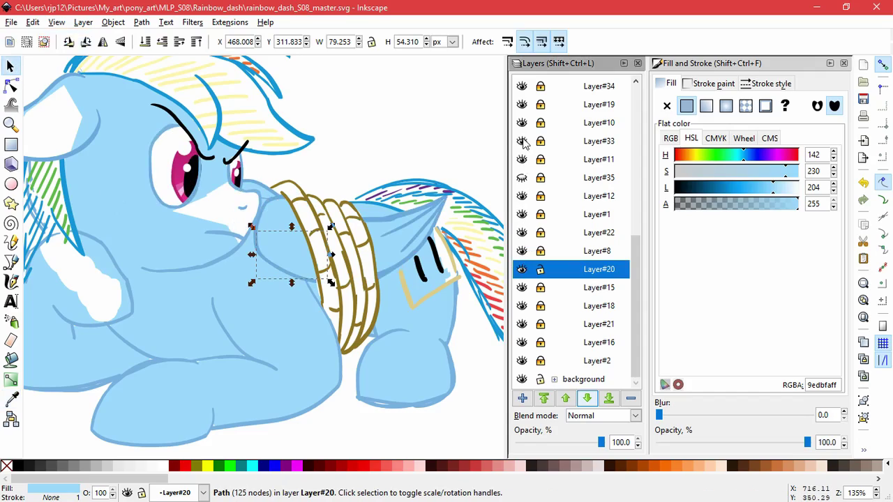
left_click(562, 143)
left_click(238, 214)
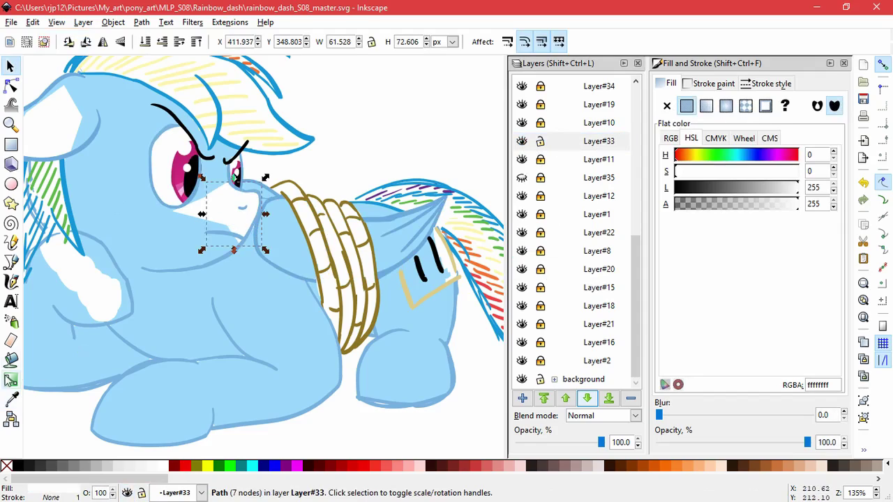
key("d")
key("n")
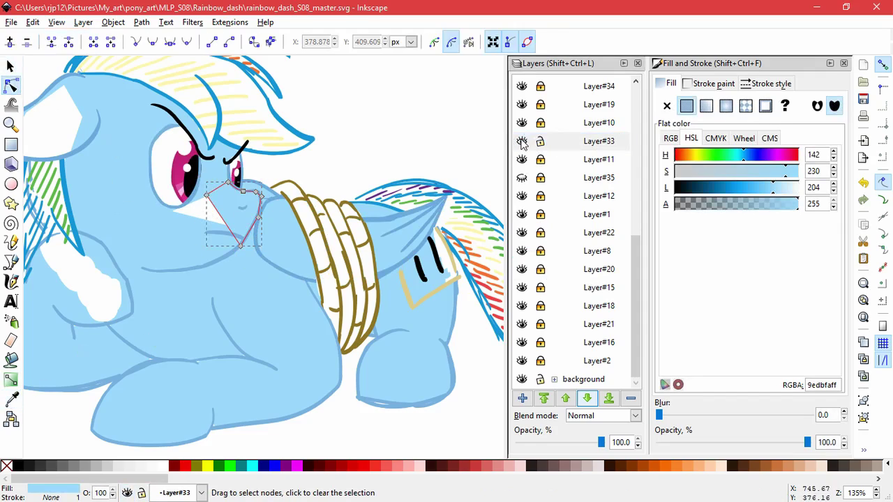
Step: Toggle the visibility of individual sketch layers to identify which ones hold the remaining white patches
left_click(522, 142)
scroll(516, 279, "up", 3)
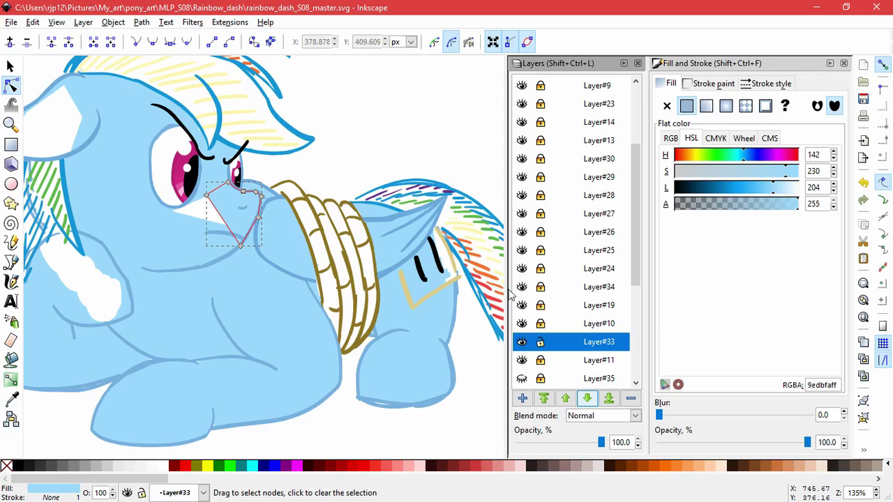
left_click(522, 233)
scroll(530, 311, "down", 3)
left_click(522, 359)
left_click(522, 358)
left_click(523, 341)
left_click(523, 341)
left_click(525, 340)
left_click(525, 340)
left_click(522, 324)
left_click(523, 324)
left_click(528, 325)
Step: Unlock Layer#21, fill its white front-leg patch with light blue #9edbfa sampled from the body, and lock the layer again
left_click(539, 325)
left_click(94, 287)
left_click(12, 398)
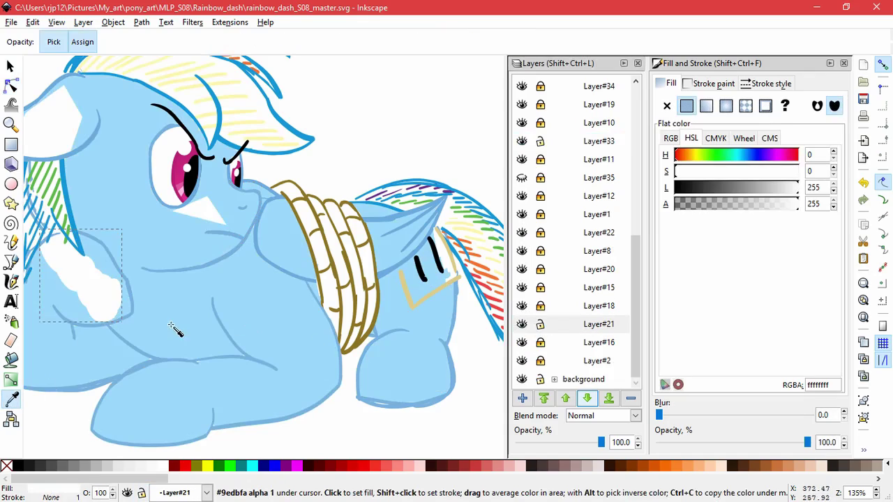
left_click(180, 340)
left_click(10, 84)
left_click(543, 321)
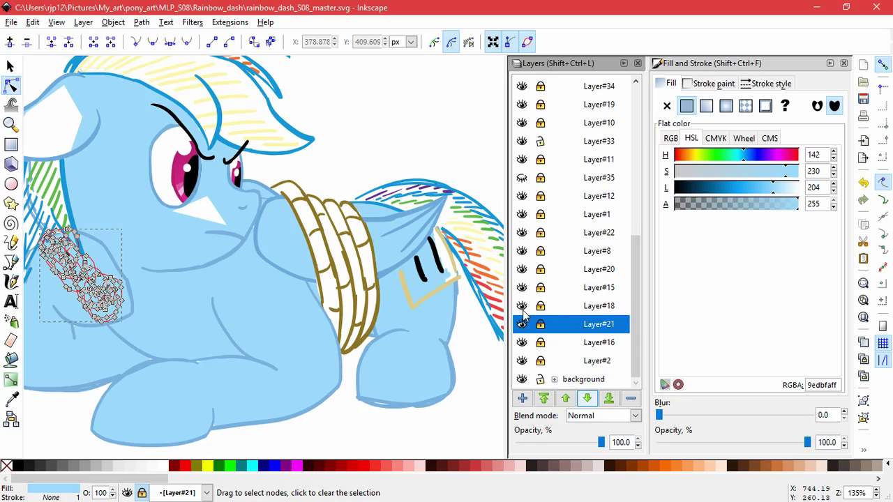
Step: Unlock Layer#18, fill its white cheek patch below the eye with the body's light blue #9edbfa, and lock the layer again
left_click(528, 308)
left_click(202, 209)
left_click(11, 399)
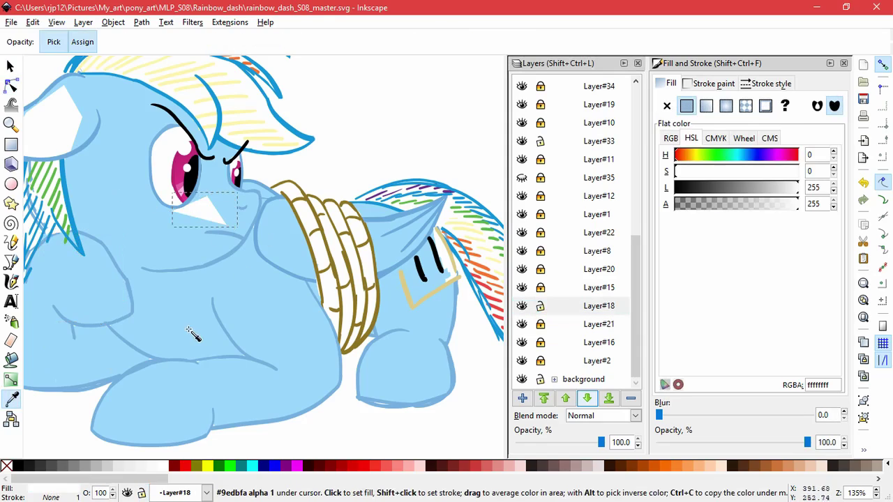
left_click(192, 331)
left_click(542, 307)
Step: Toggle the visibility of individual sketch layers to identify which one holds the white ear patch
left_click(521, 288)
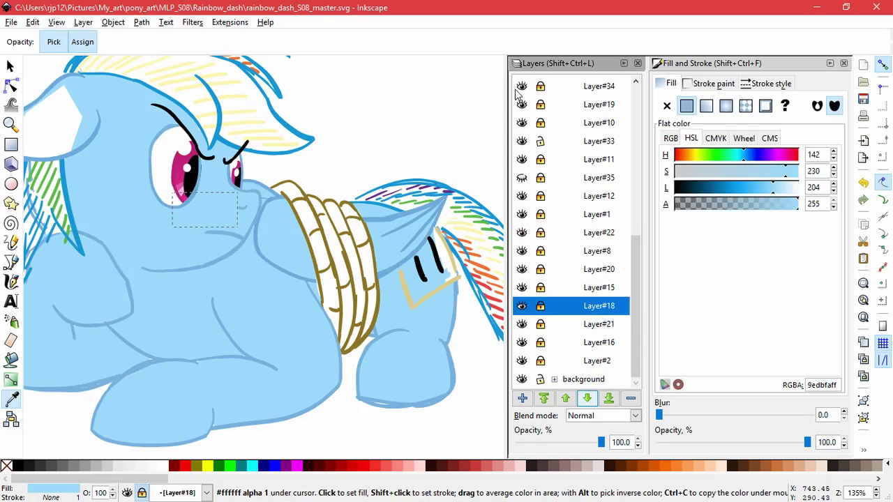
scroll(519, 150, "up", 5)
left_click(520, 139)
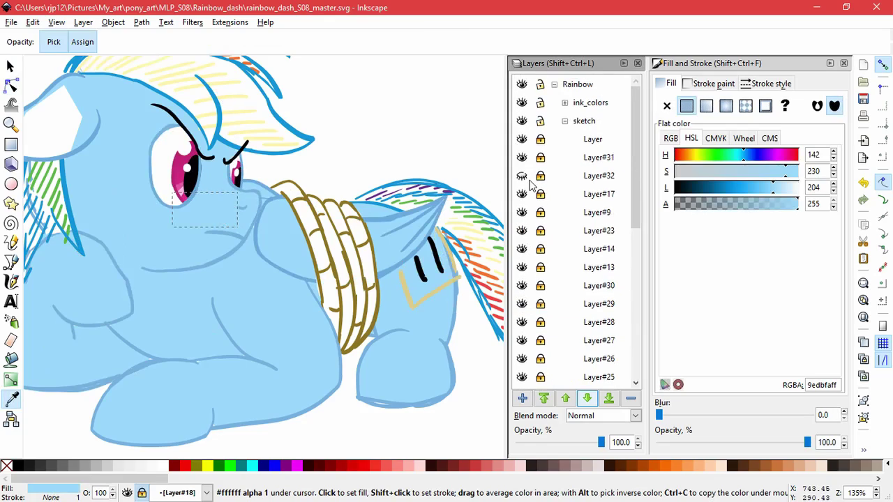
left_click(522, 194)
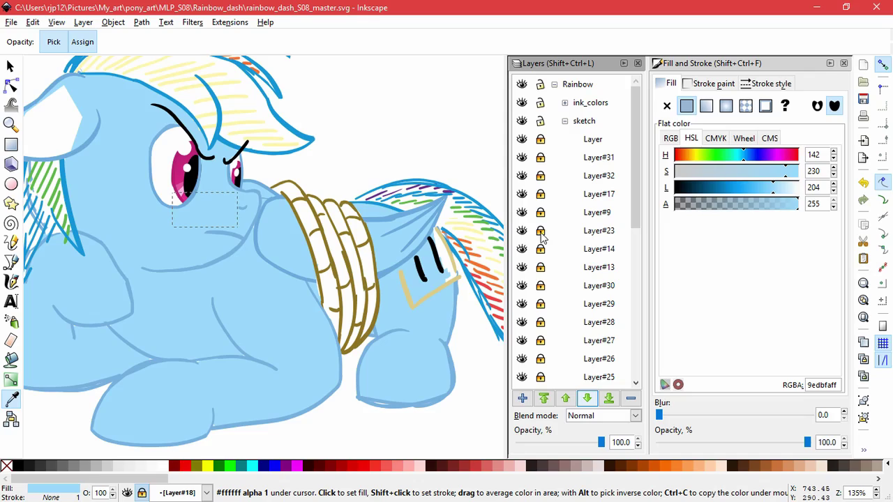
Step: Unlock Layer#23, fill its white ear patch with light blue #9edbfa sampled from the body, and lock the layer again
left_click(540, 231)
left_click(58, 128)
left_click(12, 86)
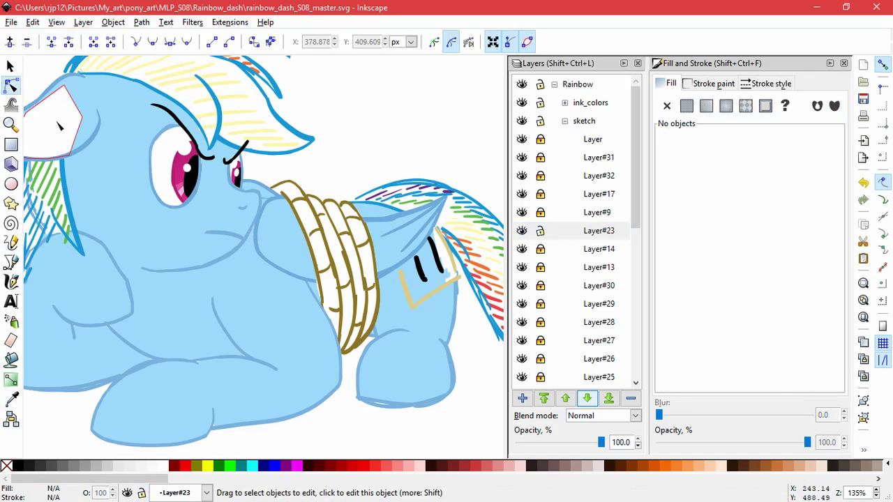
left_click(59, 125)
left_click(12, 400)
left_click(123, 262)
left_click(11, 66)
left_click(265, 185)
left_click_drag(265, 185, 345, 253)
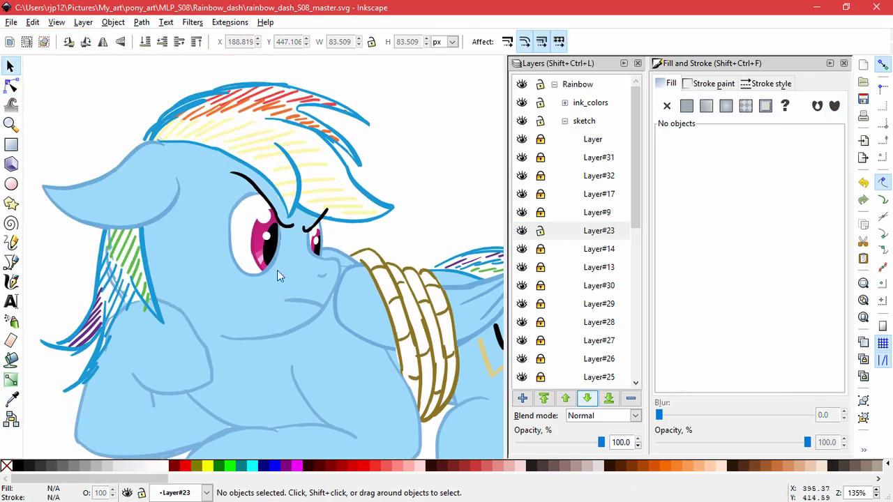
scroll(271, 306, "down", 2, "ctrl")
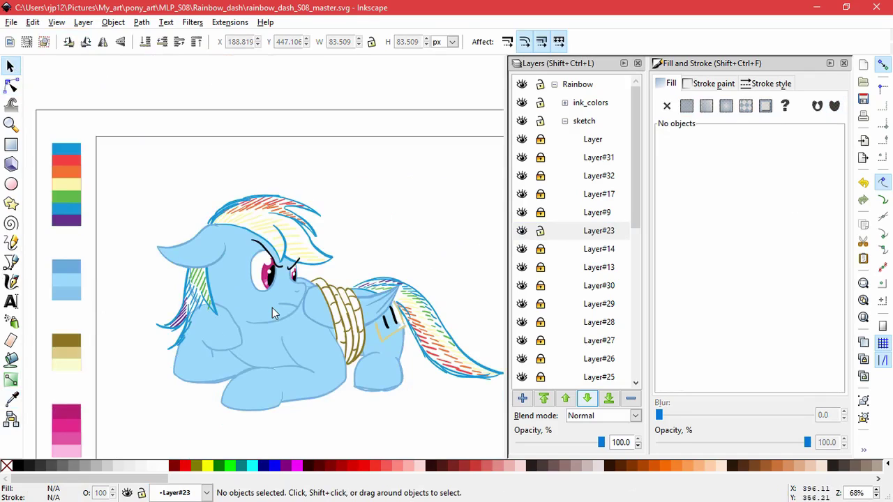
scroll(347, 237, "up", 2, "ctrl")
left_click_drag(318, 274, 343, 267)
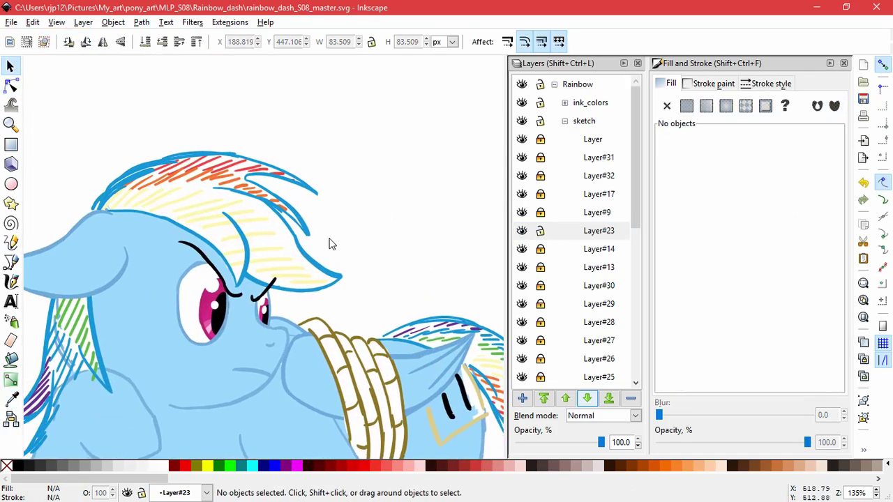
left_click(12, 400)
left_click(539, 231)
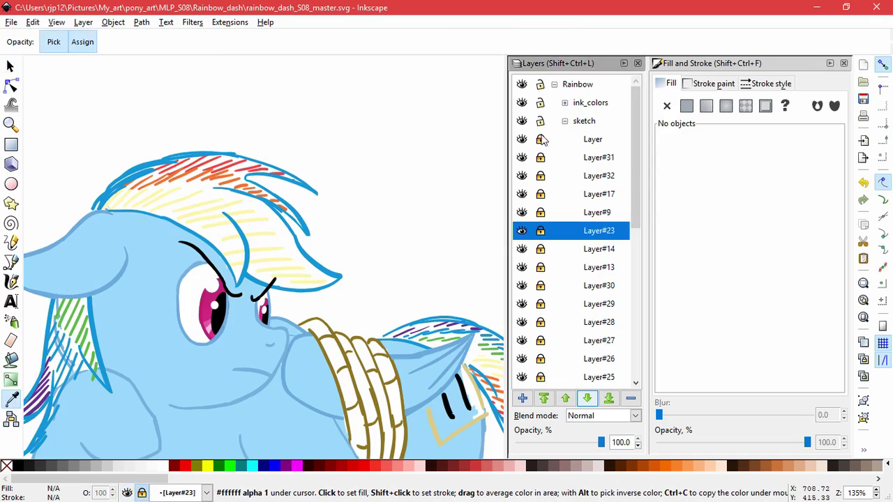
Step: Add a new layer, Layer#3, directly above Layer#2 for the mane colours
left_click_drag(636, 146, 632, 341)
left_click(597, 360)
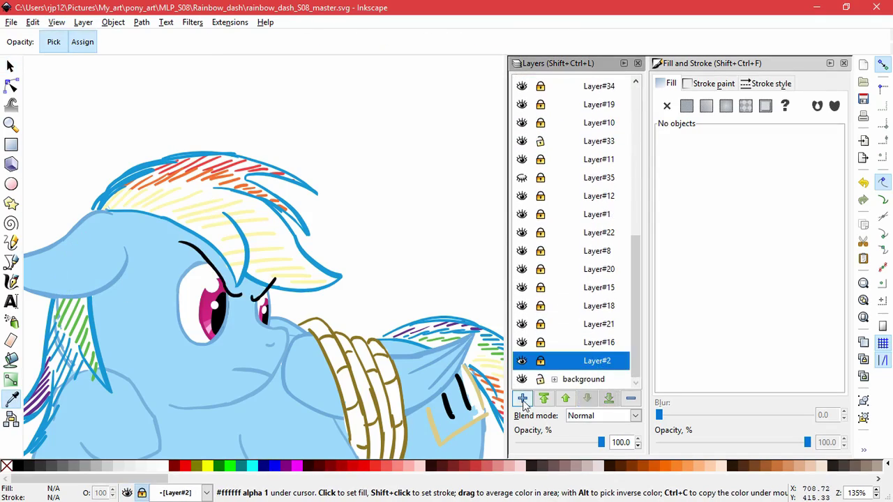
left_click(522, 398)
left_click(494, 297)
Step: Trace a closed pale yellow shape over the yellow-hatched part of the mane on Layer#3, and lock the layer
key("b")
scroll(225, 235, "up", 2)
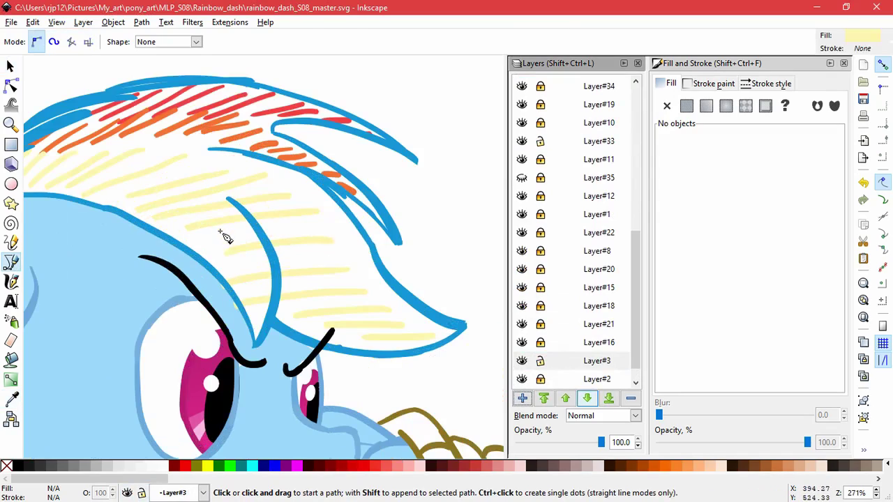
key("shift+ctrl+n")
left_click(434, 297)
key("s")
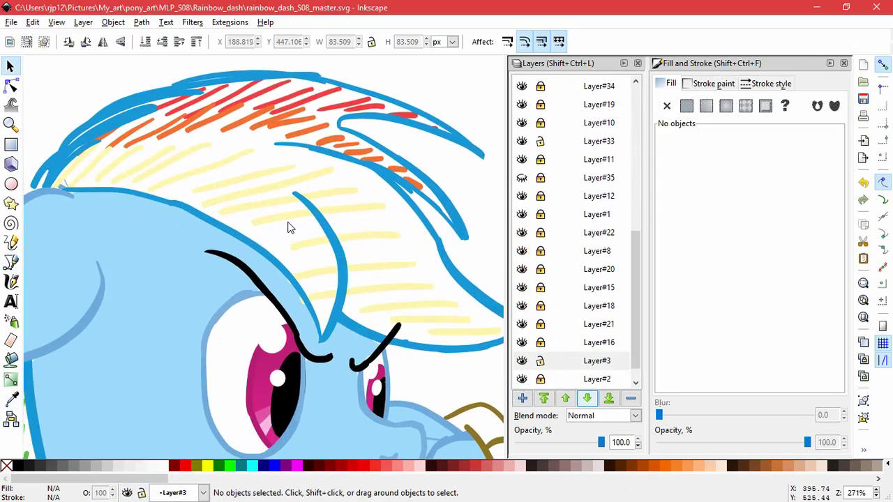
scroll(288, 225, "down", 2)
key("b")
left_click(166, 203)
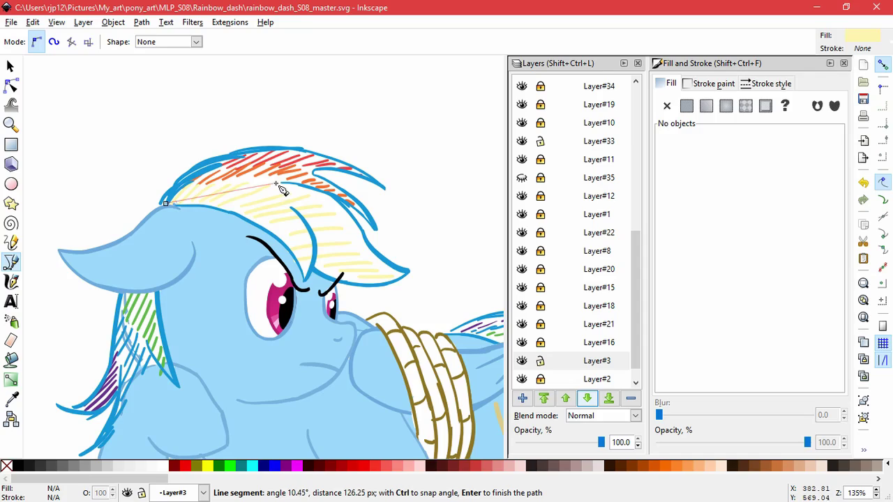
left_click_drag(245, 177, 285, 179)
left_click_drag(334, 198, 347, 209)
left_click(372, 249)
left_click(409, 273)
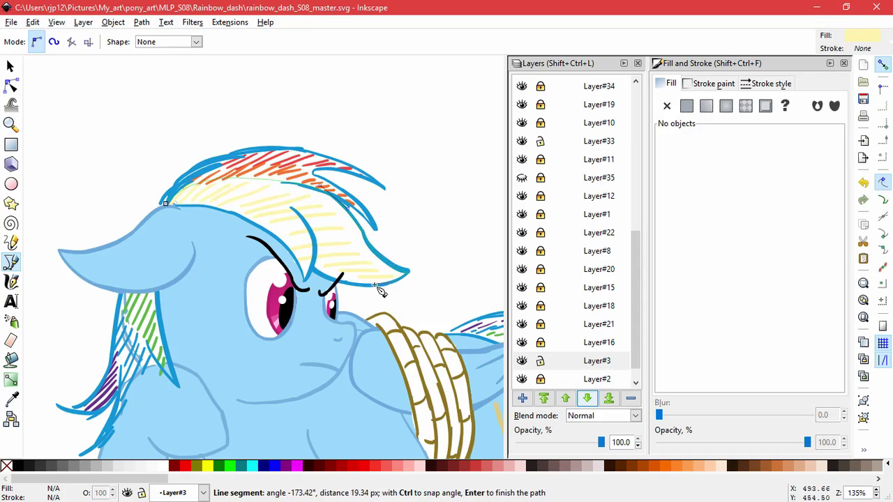
left_click(344, 289)
left_click(312, 267)
left_click(306, 281)
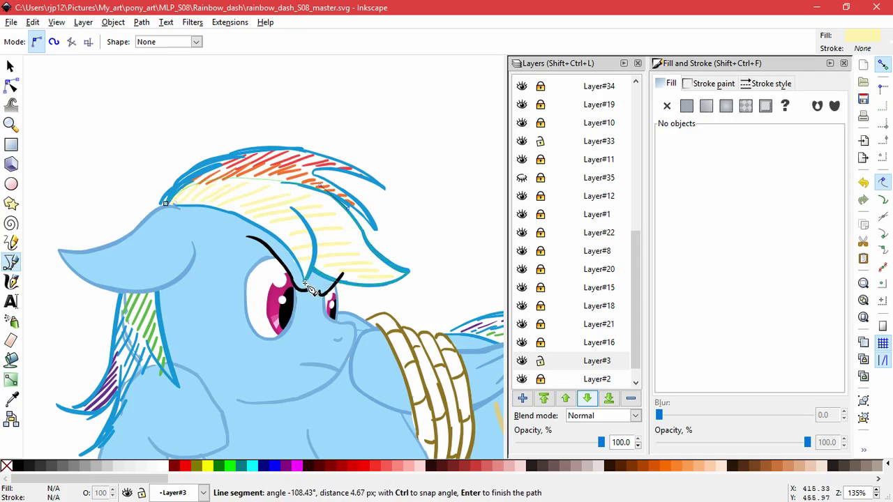
left_click(237, 219)
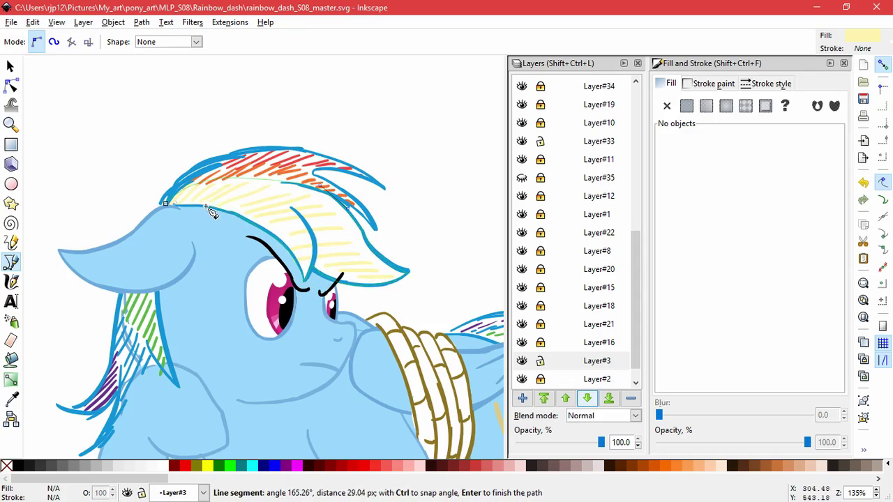
left_click(167, 205)
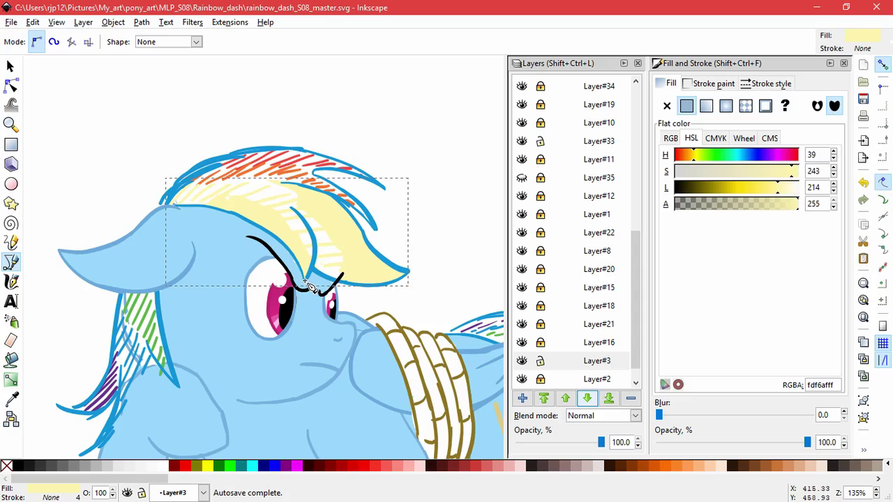
left_click(11, 66)
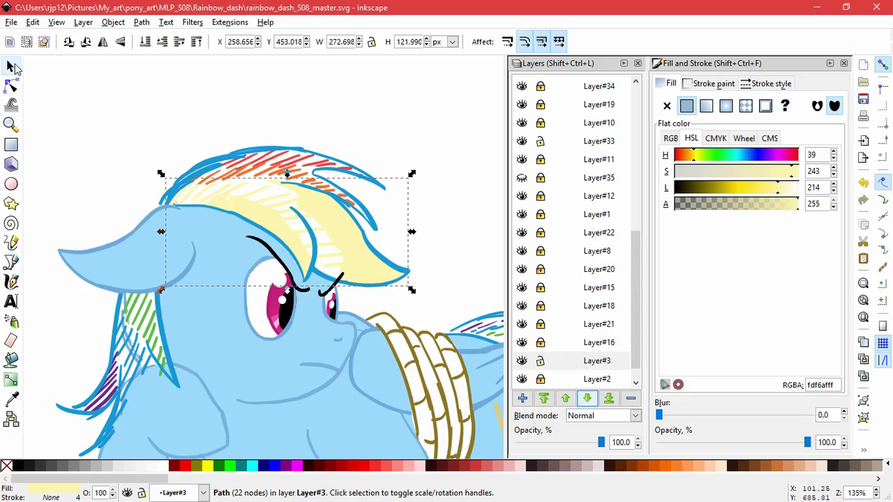
left_click(541, 361)
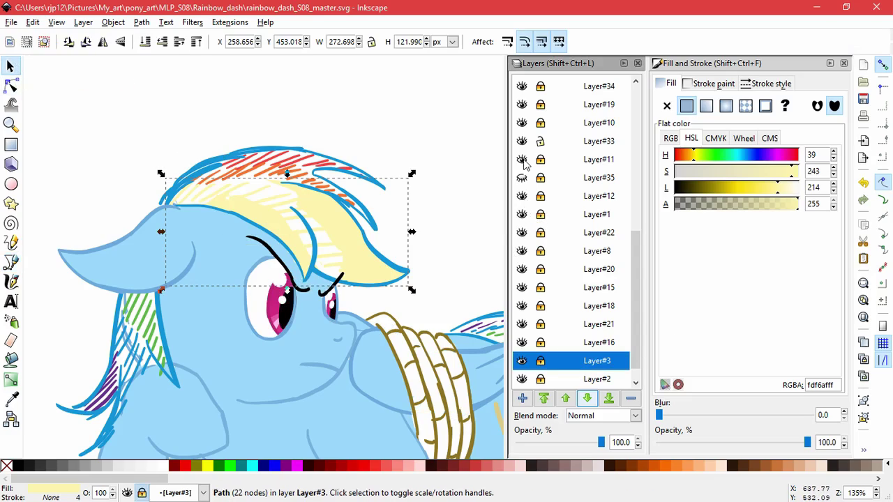
Step: Unlock Layer#19 and fill its white mane patch with the pale yellow #fdf6af sampled from the mane
left_click(543, 105)
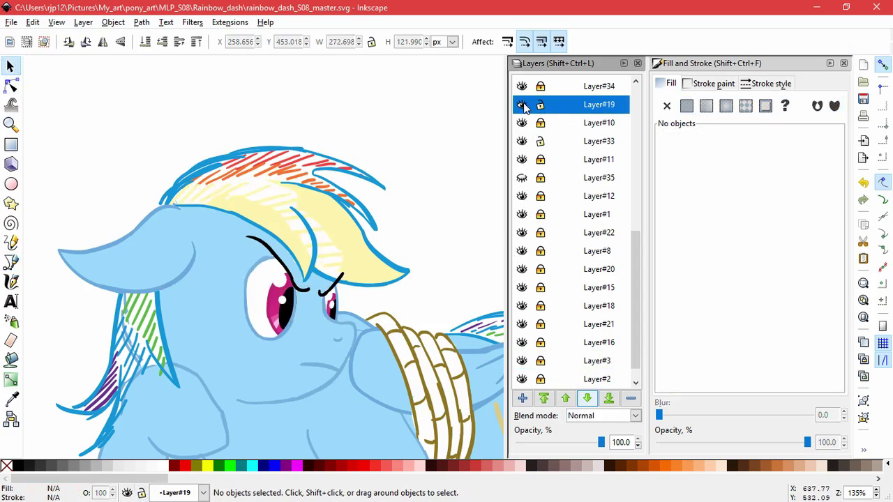
left_click(342, 239)
key("d")
left_click(356, 281)
key("s")
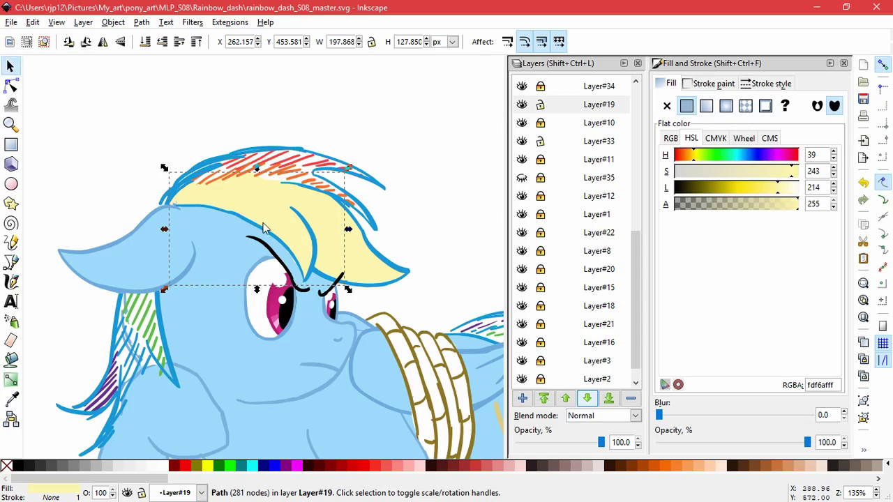
scroll(625, 318, "down", 1)
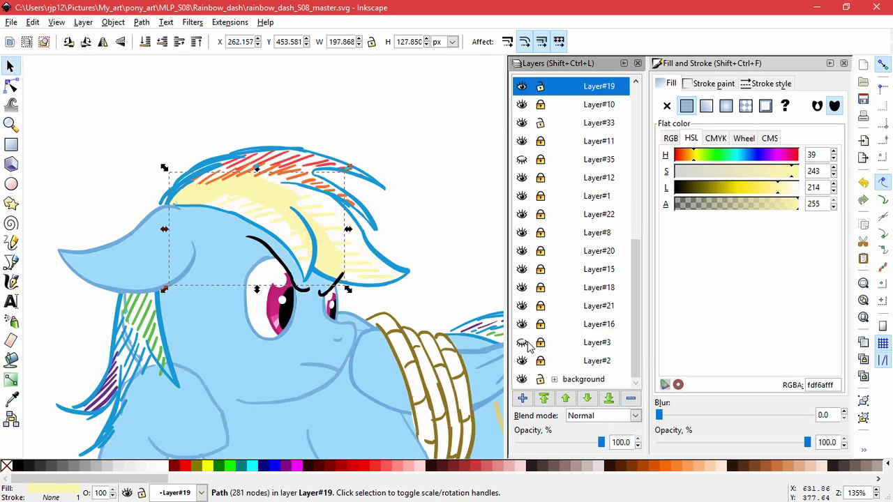
Step: Unlock Layer#3 and trace a closed shape over the orange-hatched band of the mane, including the strand behind the forelock
left_click(569, 342)
left_click(11, 262)
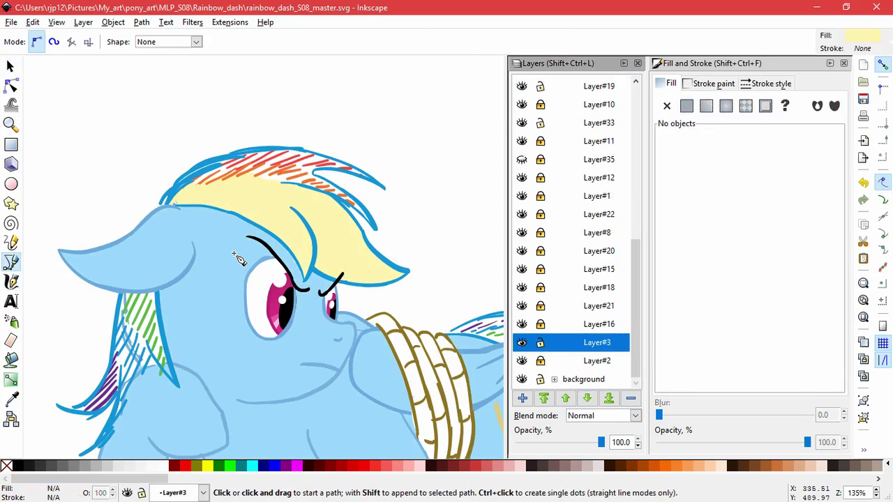
scroll(262, 201, "up", 1)
left_click(136, 195)
left_click_drag(302, 180, 378, 202)
left_click(423, 232)
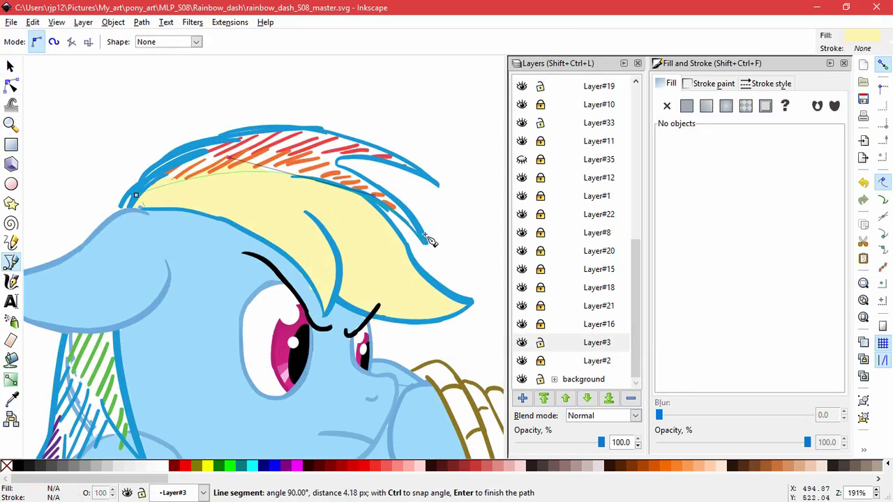
left_click(358, 176)
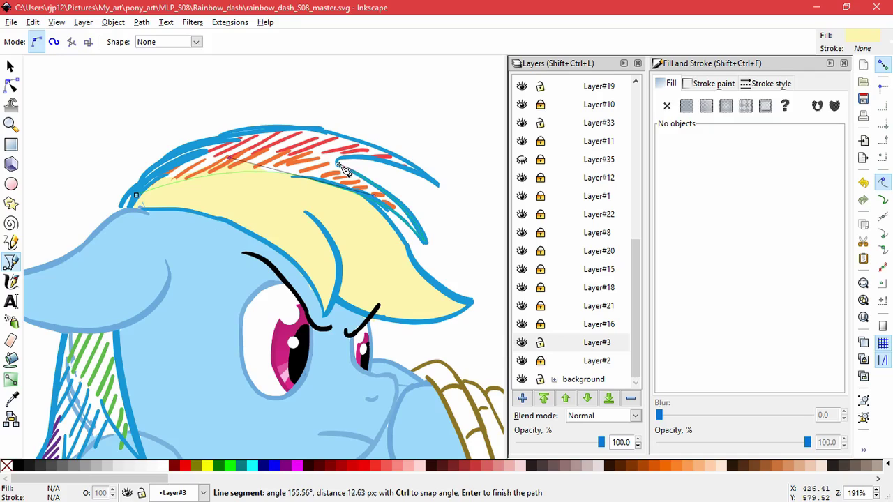
left_click_drag(251, 154, 202, 163)
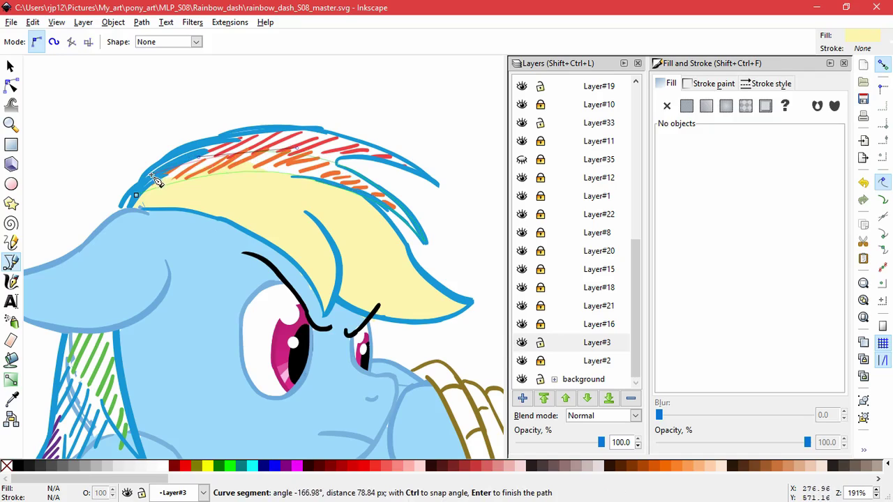
left_click_drag(136, 195, 126, 231)
Step: Fill the new mane band with the orange #f46f33 sampled from the sketch hatching
left_click(12, 399)
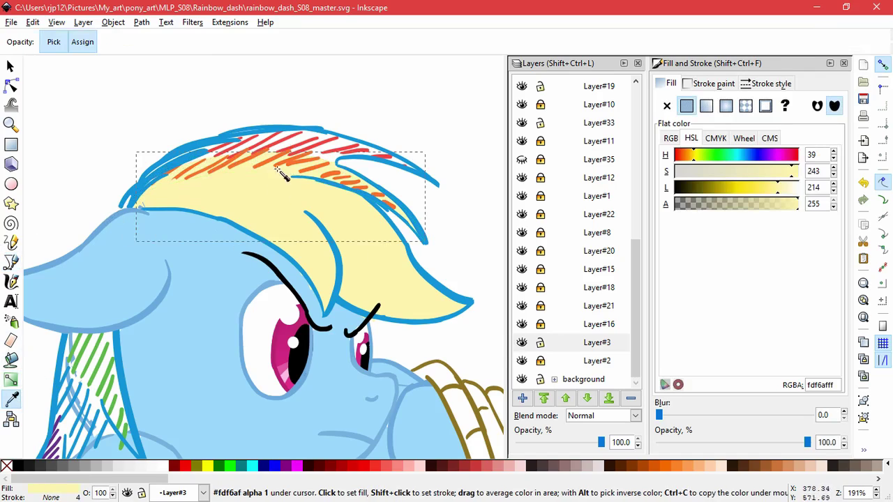
scroll(246, 159, "up", 6)
left_click(249, 161)
scroll(307, 185, "down", 5)
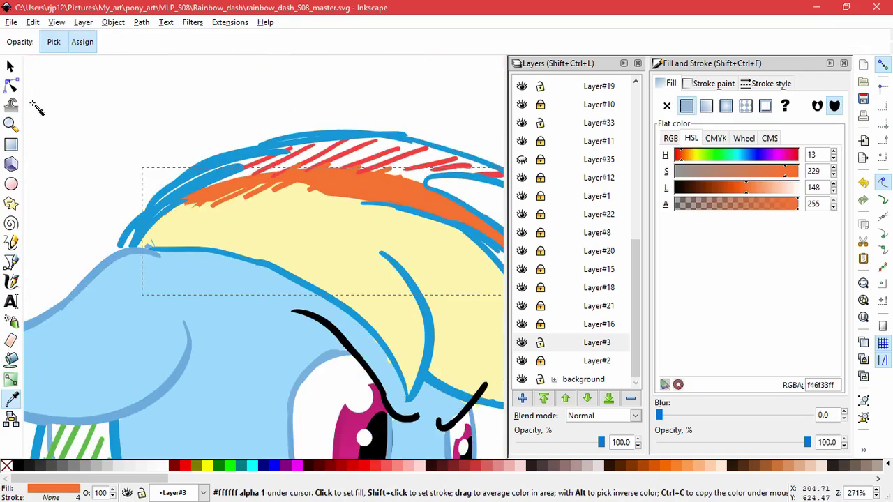
Step: Toggle the visibility of sketch layers to identify which one holds the yellow patch overlapping the orange mane band
left_click(10, 85)
scroll(523, 288, "up", 4)
left_click(523, 287)
left_click(526, 157)
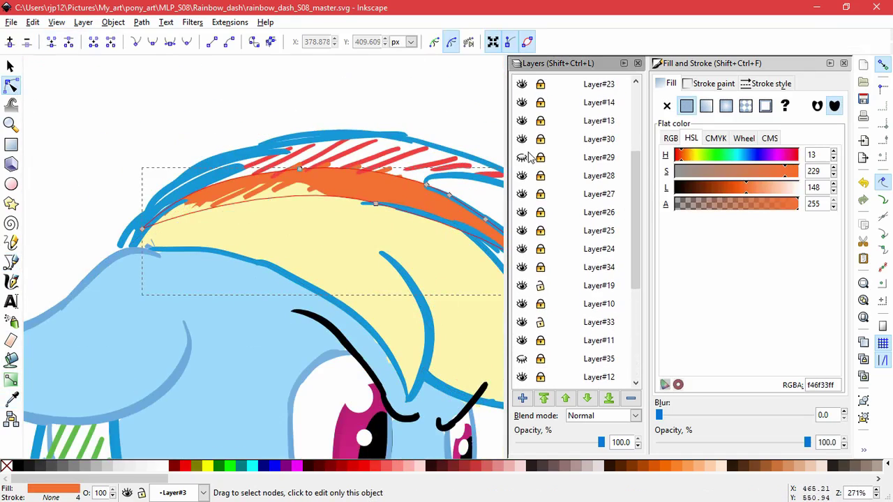
left_click(524, 287)
left_click(424, 258)
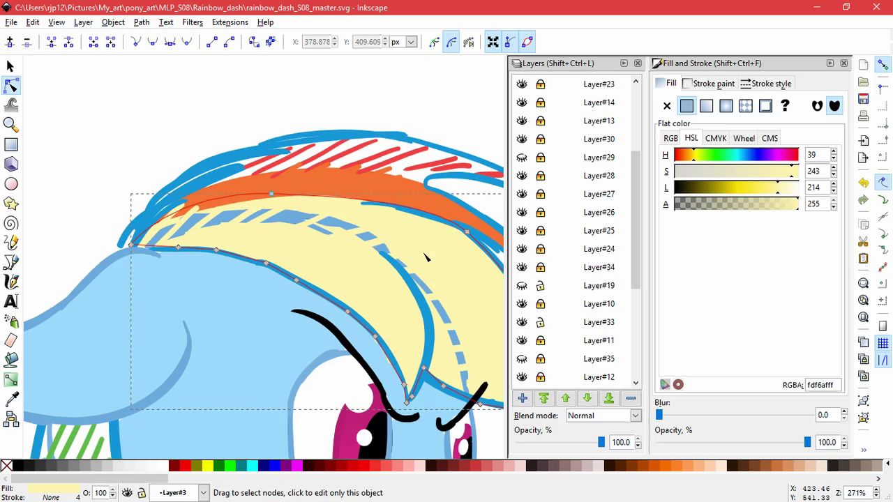
left_click(522, 286)
Step: Pull the upper-edge nodes of Layer#19's yellow patch down towards the yellow section to uncover the orange mane band
left_click(362, 252)
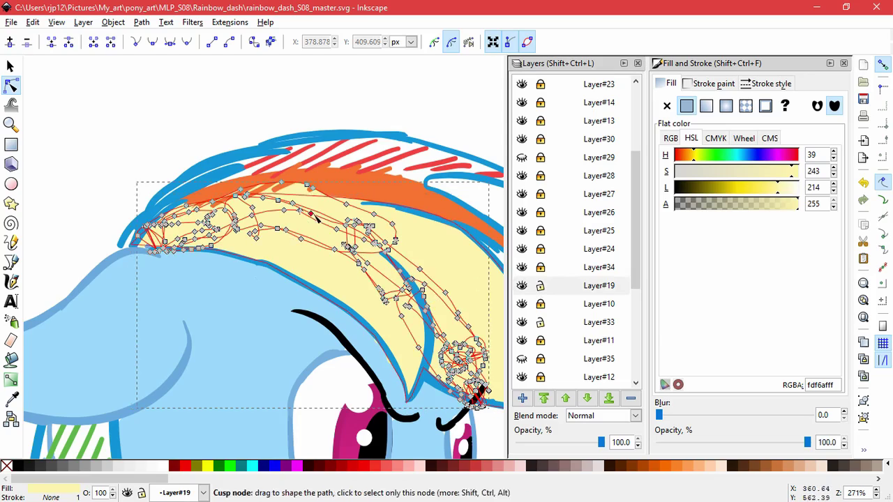
scroll(300, 217, "up", 1)
left_click_drag(325, 182, 298, 198)
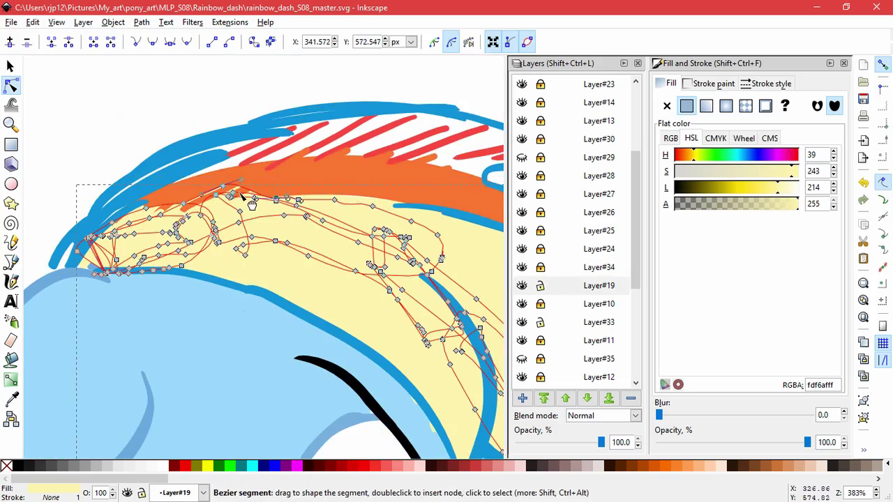
left_click_drag(224, 185, 232, 202)
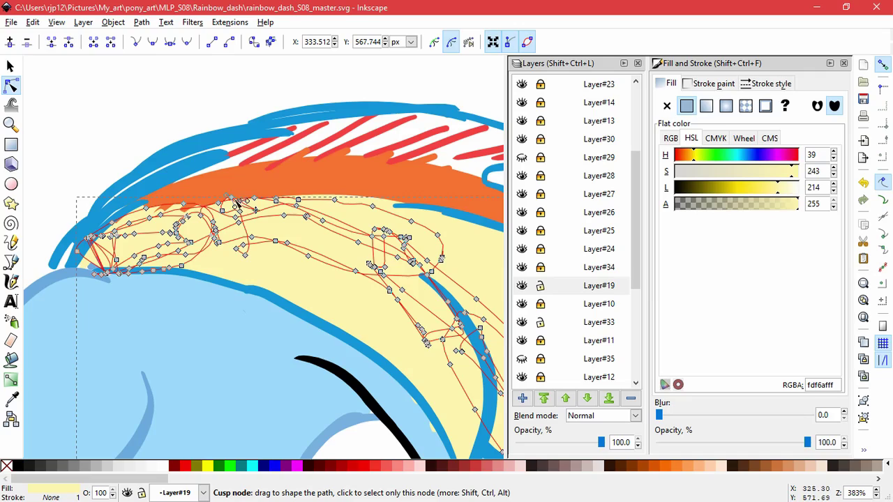
left_click(188, 222)
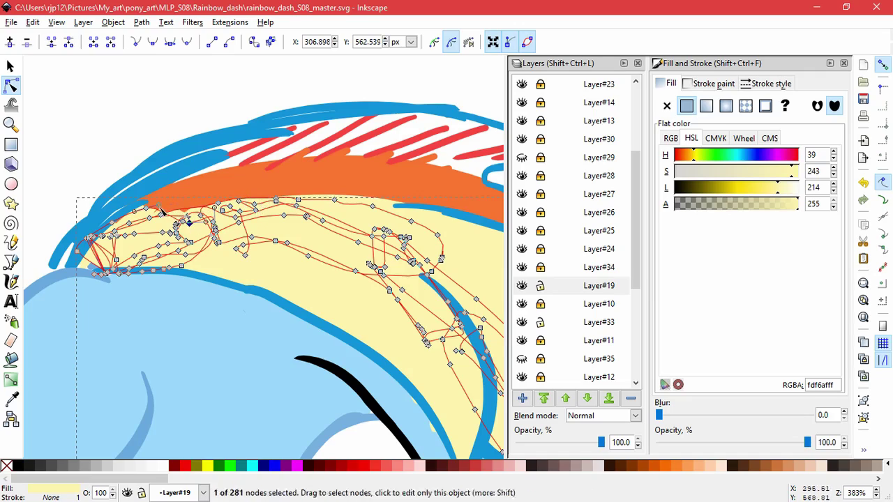
left_click_drag(147, 213, 148, 220)
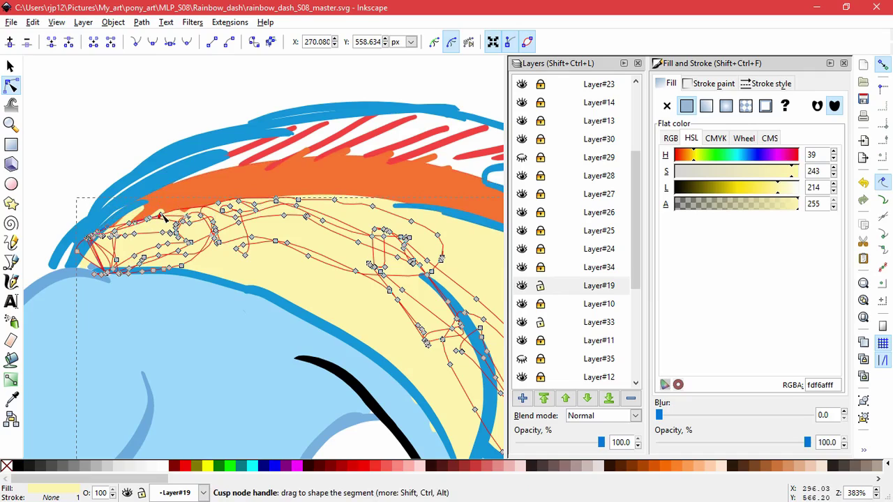
double_click(128, 141)
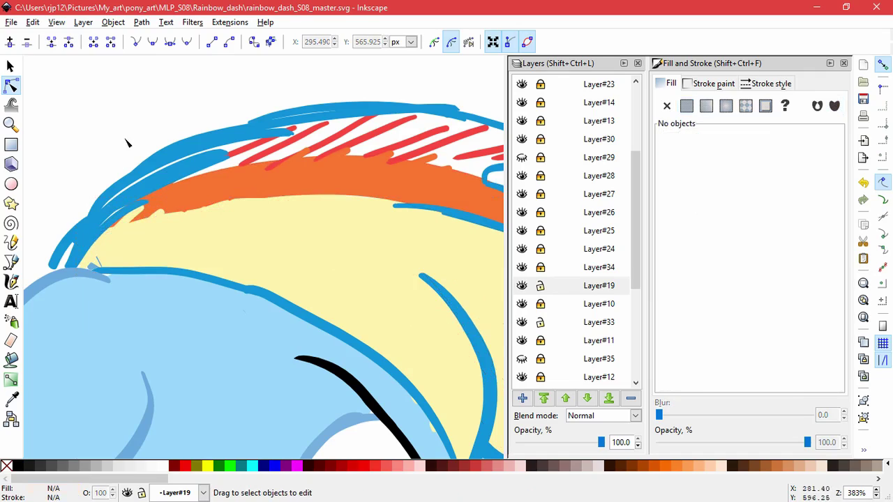
left_click(228, 204)
scroll(224, 201, "up", 4)
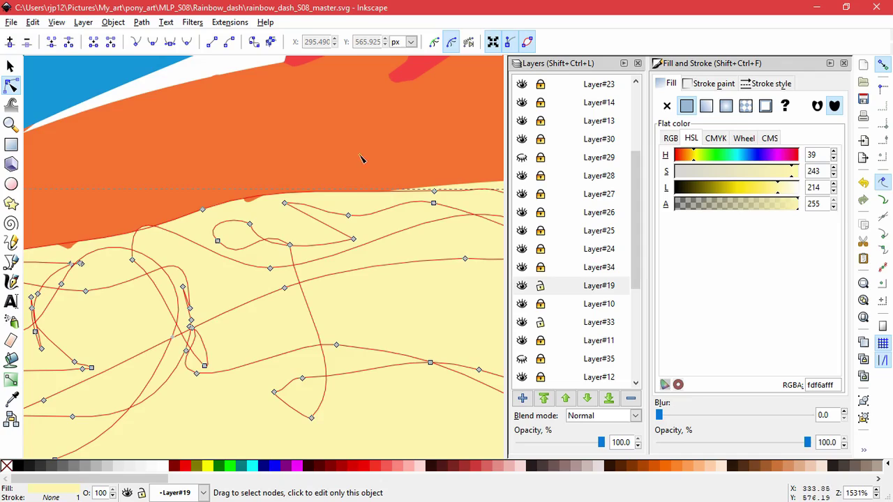
scroll(412, 200, "down", 5)
left_click(425, 121)
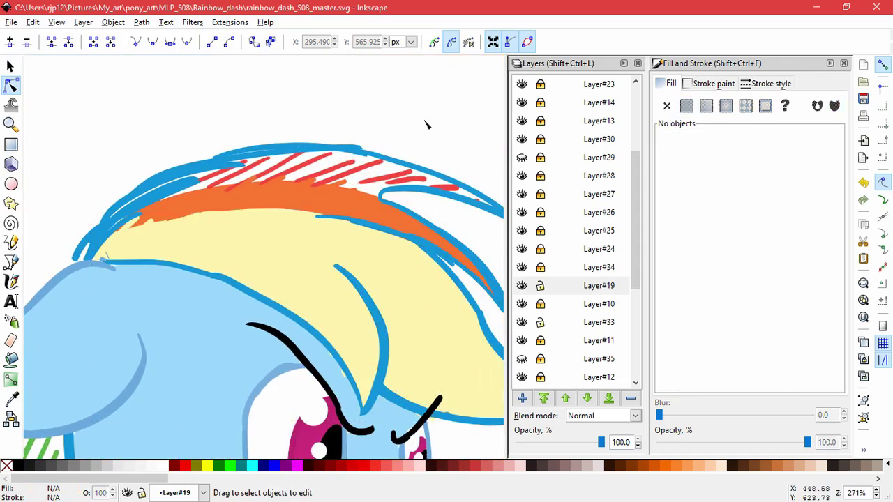
left_click_drag(425, 121, 362, 131)
Step: Begin a new shape on Layer#3 along the lower edge of the red-hatched mane band, out to the strand's tip
left_click(340, 252)
left_click(326, 225)
left_click(457, 407)
left_click(254, 201)
left_click(11, 262)
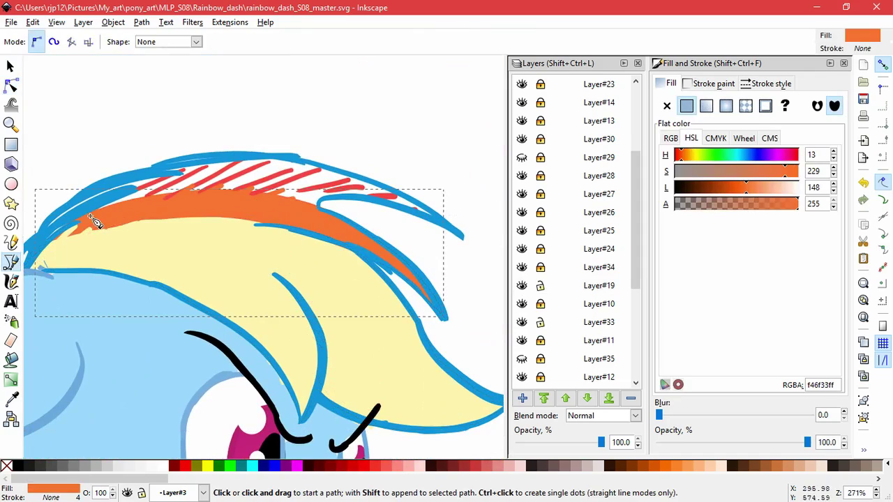
left_click(53, 225)
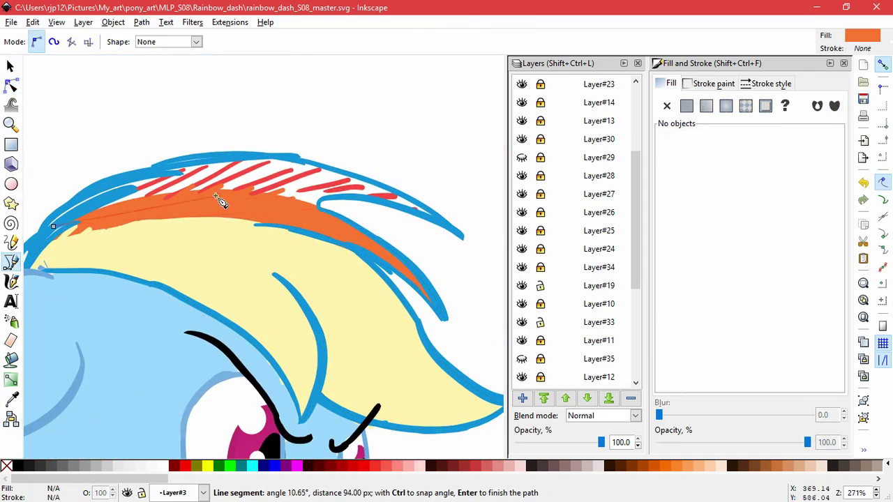
left_click_drag(216, 198, 287, 189)
left_click(321, 201)
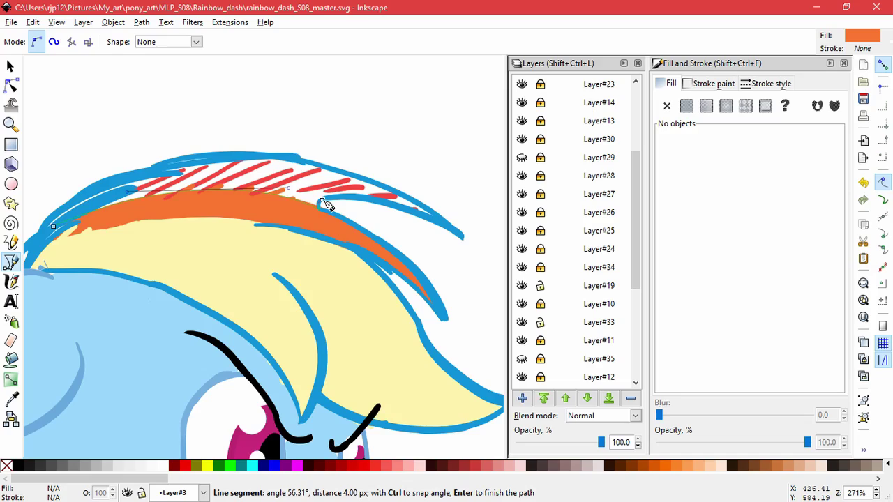
left_click(348, 195)
left_click(374, 198)
left_click(411, 214)
left_click(445, 224)
Step: Close the shape back along the mane's upper outline and fill it with the red #f13f43 sampled from the sketch hatching
left_click(416, 203)
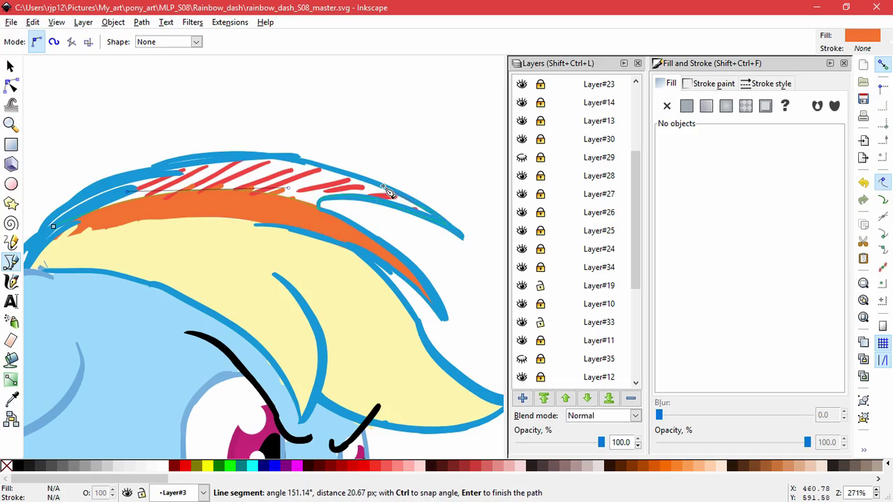
left_click(176, 160)
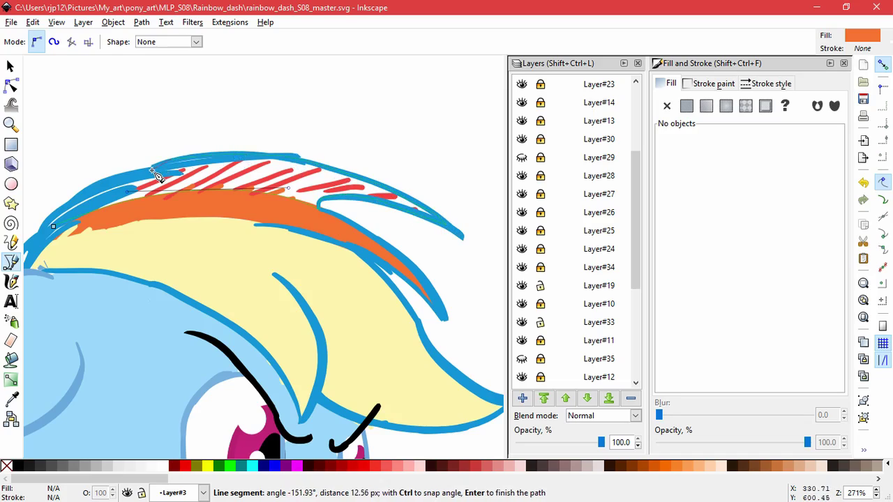
left_click(54, 228)
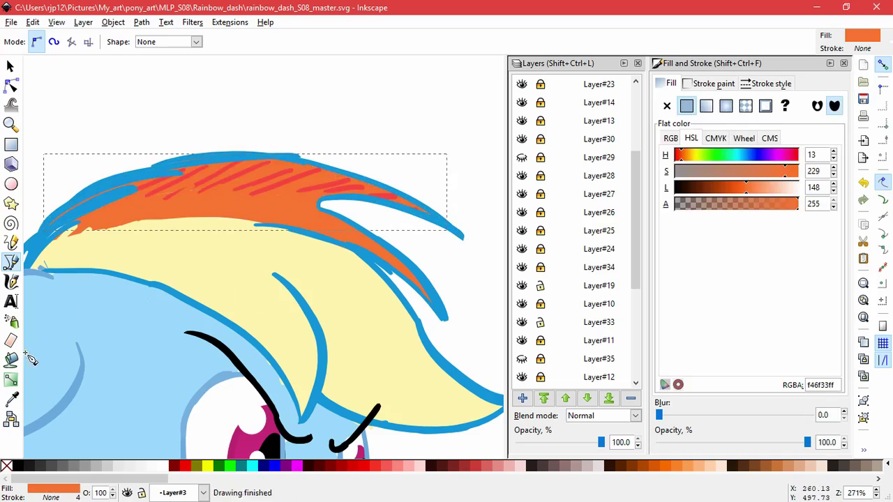
key("d")
left_click(255, 166)
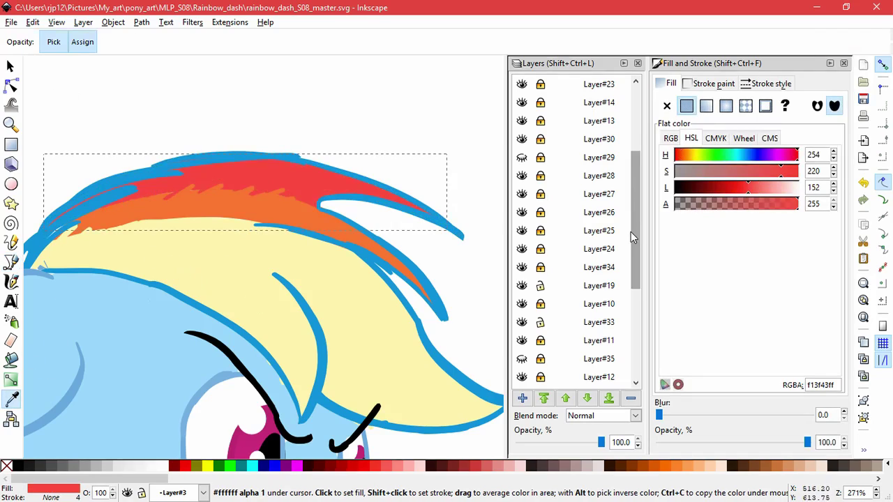
Step: Toggle the visibility of the upper sketch layers one by one to find those holding the mane hatching
scroll(632, 232, "up", 3)
left_click(524, 159)
left_click(524, 176)
left_click(524, 177)
double_click(524, 193)
left_click(525, 210)
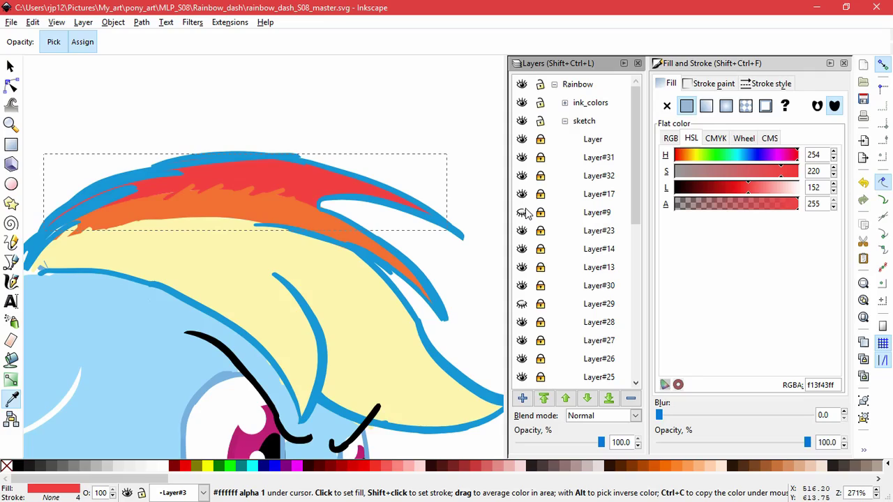
left_click(526, 210)
left_click(521, 227)
left_click(521, 227)
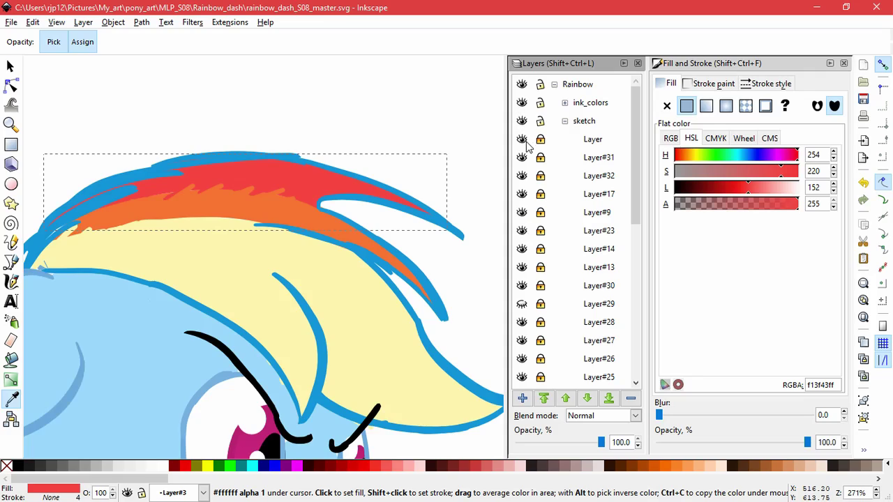
left_click(522, 229)
left_click(522, 229)
left_click(522, 242)
left_click(523, 243)
left_click(520, 263)
left_click(521, 264)
double_click(527, 287)
Step: Hide Layer#27, Layer#26 and Layer#25 to remove the leftover hatching over the coloured mane bands
left_click(526, 320)
left_click(526, 322)
left_click(526, 341)
left_click(521, 359)
left_click(521, 376)
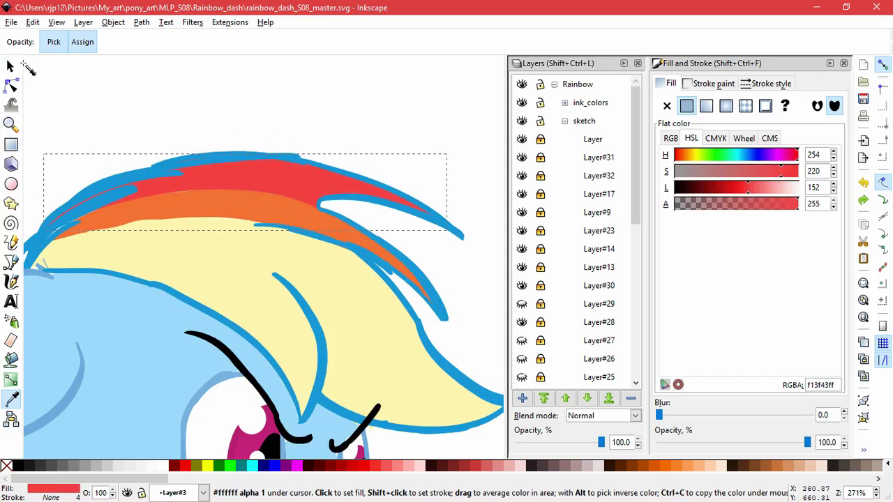
Step: Move the red mane shape's rear end node down to the band's root and reshape its lower edge with the curve handle
left_click(13, 85)
scroll(215, 184, "up", 1)
left_click_drag(217, 205, 216, 210)
left_click(215, 208, "ctrl")
double_click(388, 125)
left_click_drag(105, 265, 258, 236)
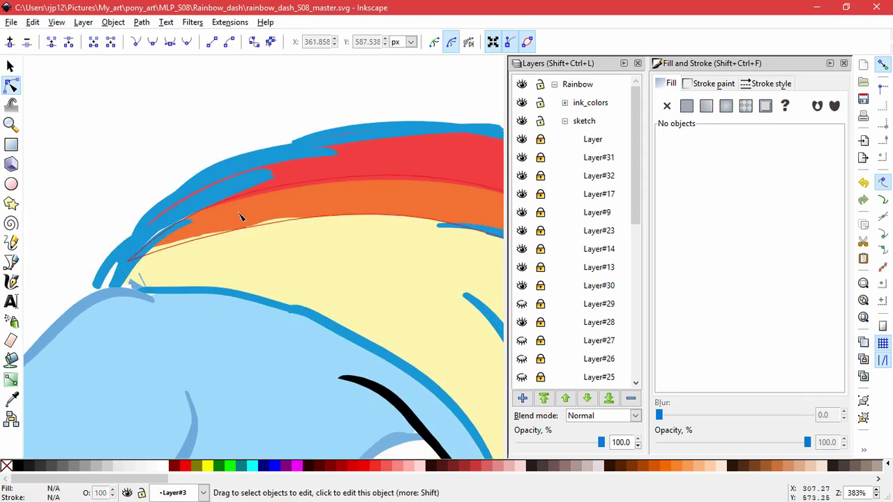
left_click(255, 187)
left_click_drag(153, 231, 139, 250)
left_click_drag(261, 182, 198, 183)
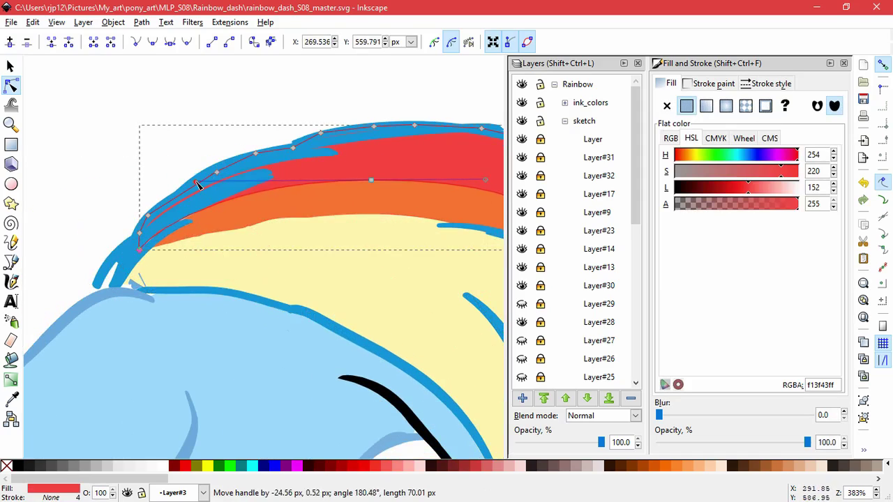
Step: Adjust the upper rear nodes and handles of Layer#19's yellow patch to smooth its border with the orange band
left_click(289, 237)
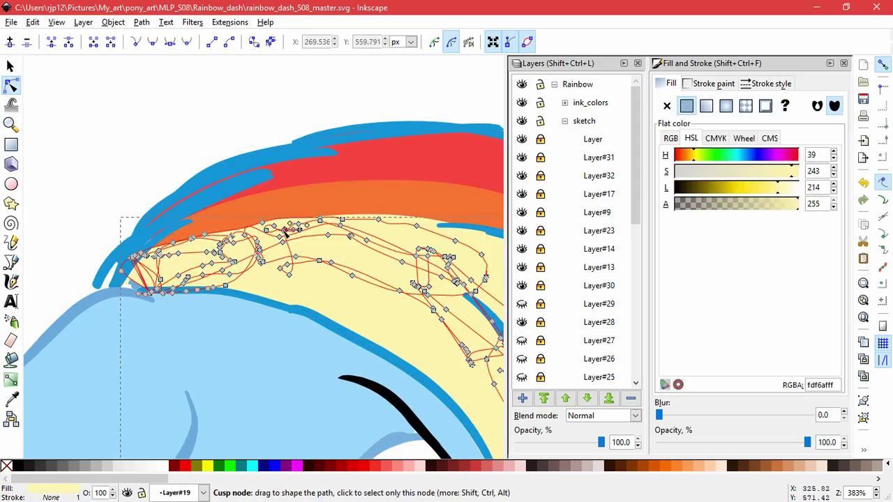
left_click_drag(285, 231, 285, 228)
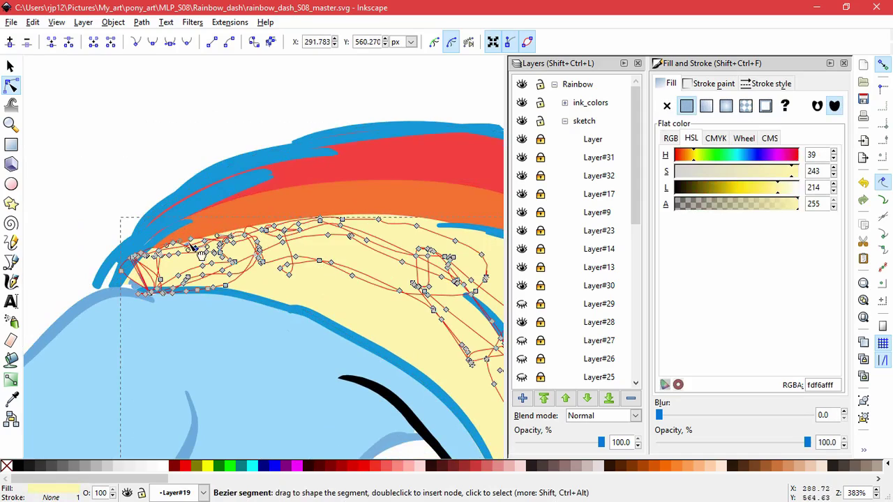
left_click_drag(190, 239, 166, 253)
scroll(180, 247, "up", 2)
left_click_drag(229, 234, 196, 236)
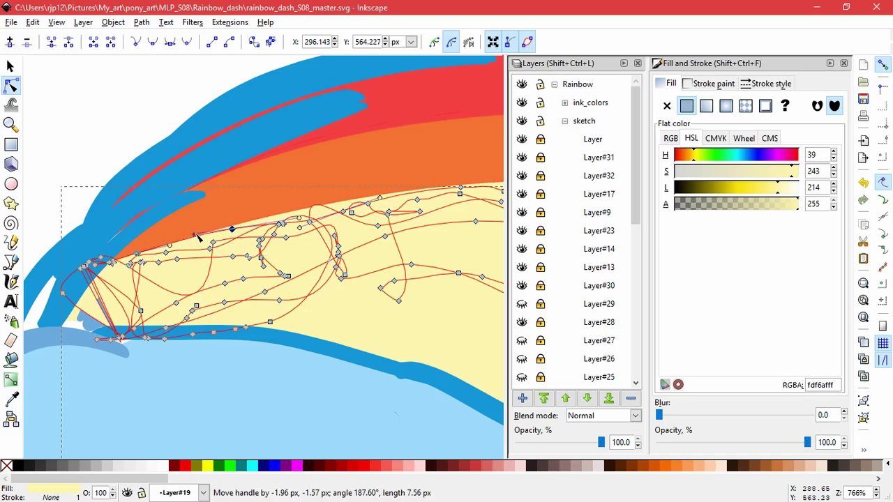
double_click(63, 183)
Step: Show Layer#29 again and make Layer#3 the active layer
scroll(214, 222, "down", 5)
scroll(460, 239, "down", 1)
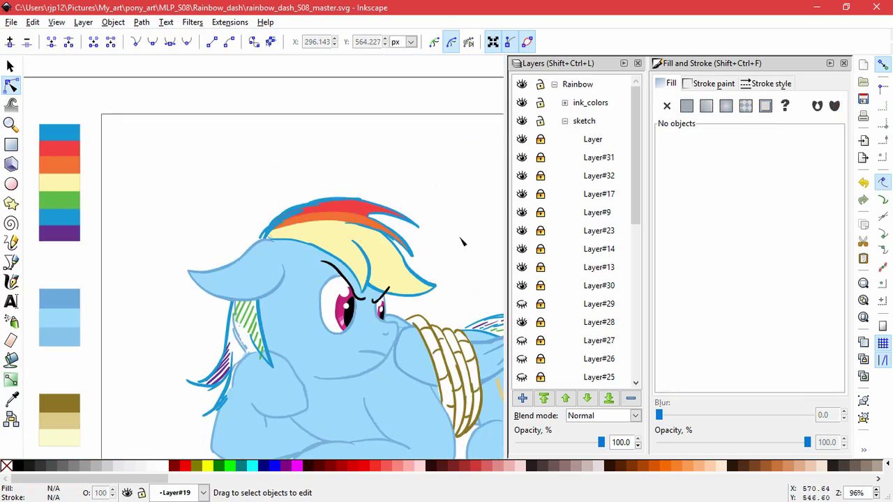
left_click_drag(461, 241, 343, 203)
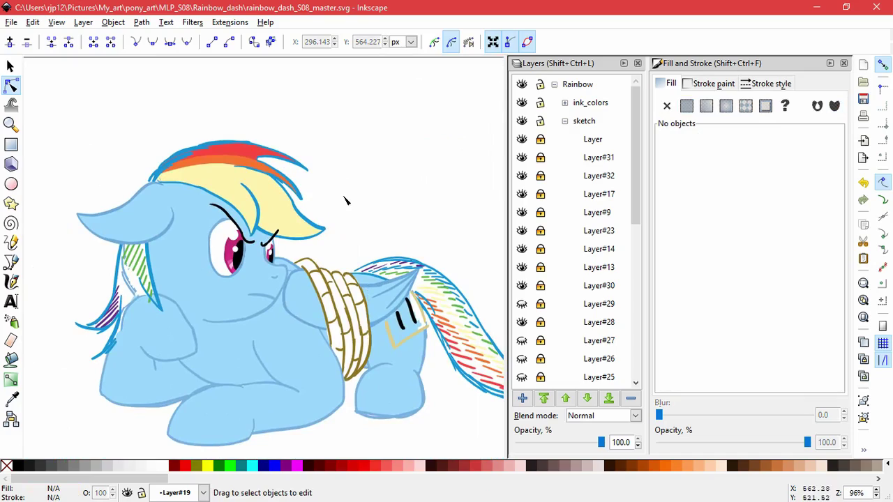
left_click(522, 341)
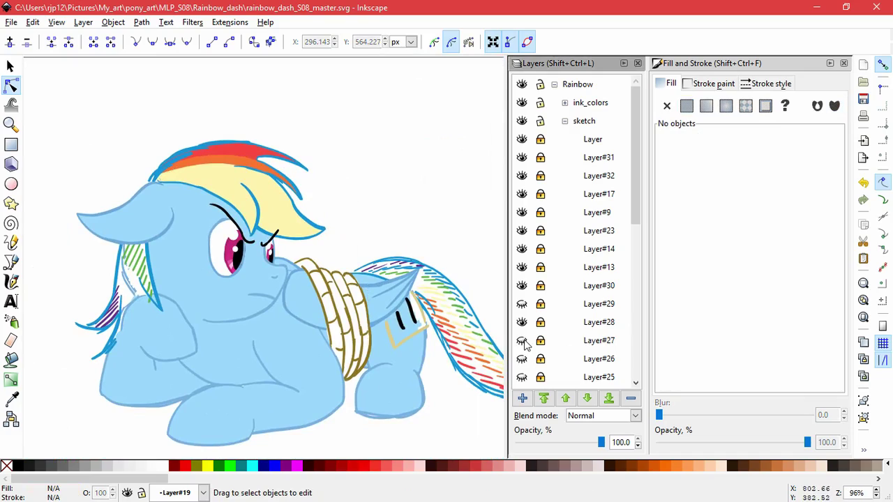
left_click(525, 303)
left_click(525, 303)
left_click(526, 302)
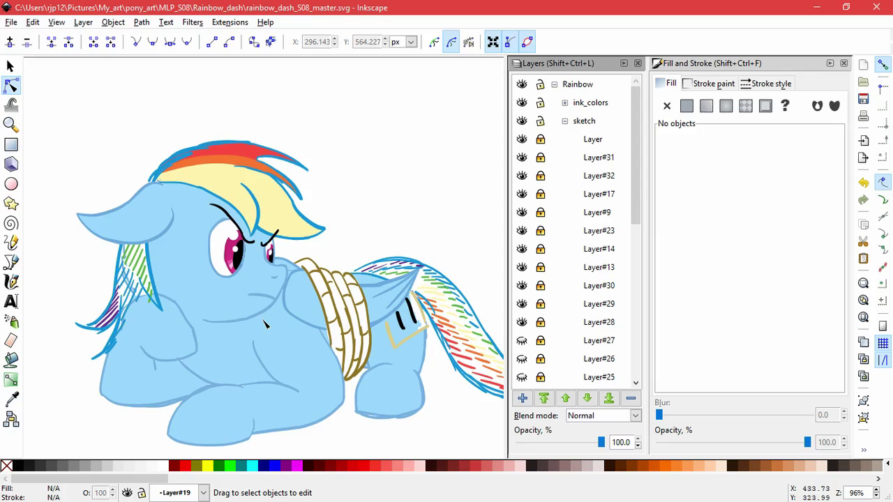
scroll(622, 255, "down", 5)
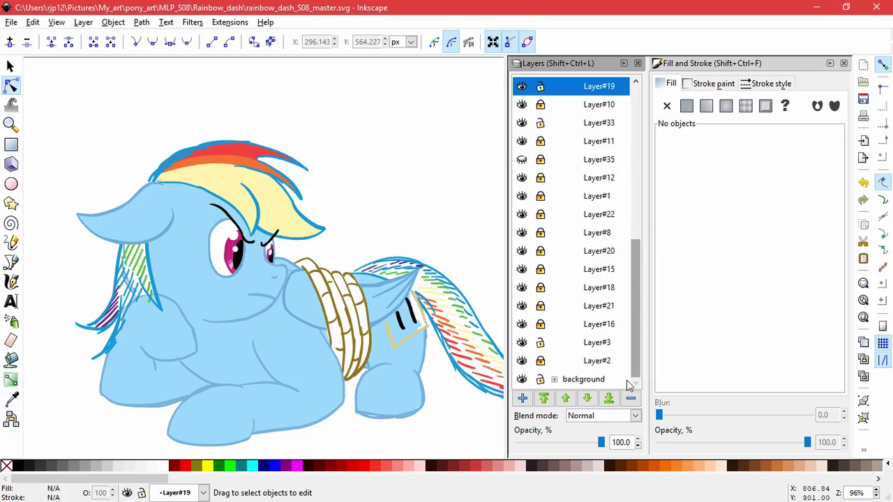
left_click(523, 343)
left_click(522, 343)
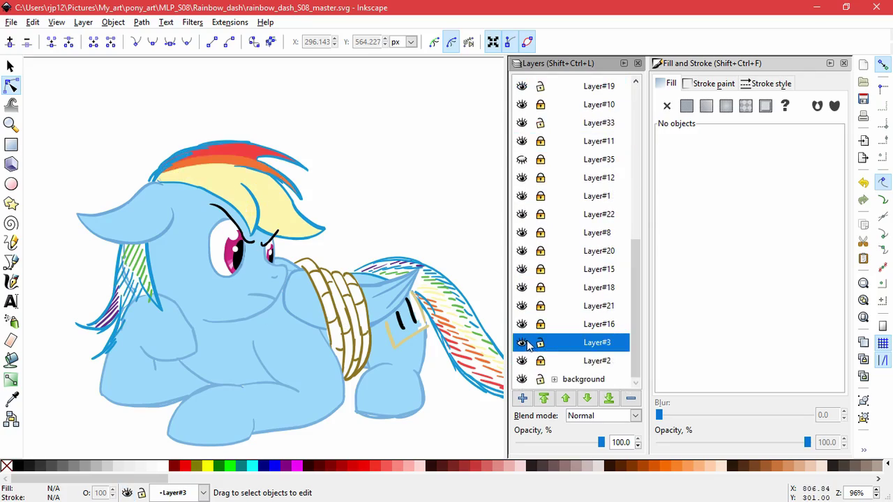
Step: Trace a closed shape over the green-hatched mane strand below the ear and fill it with the sampled green #5fbd4a
scroll(40, 285, "up", 4)
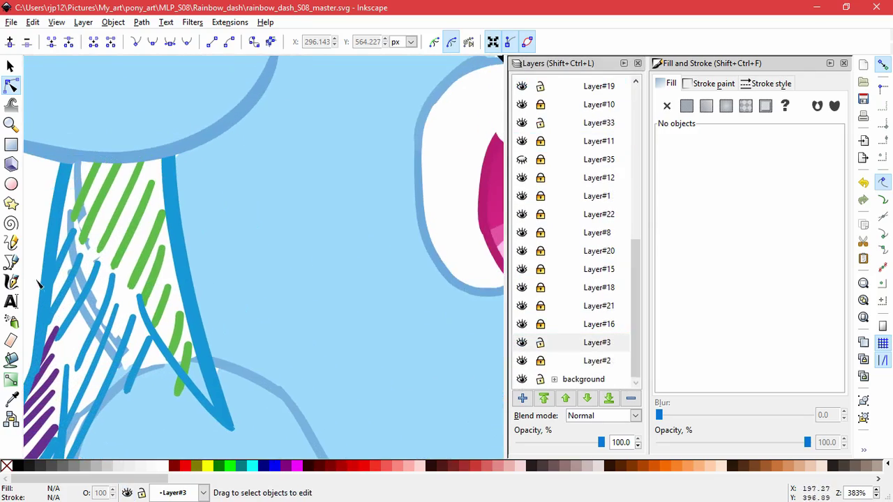
key("b")
left_click(75, 157)
left_click_drag(130, 299, 177, 370)
left_click(231, 430)
left_click(171, 156)
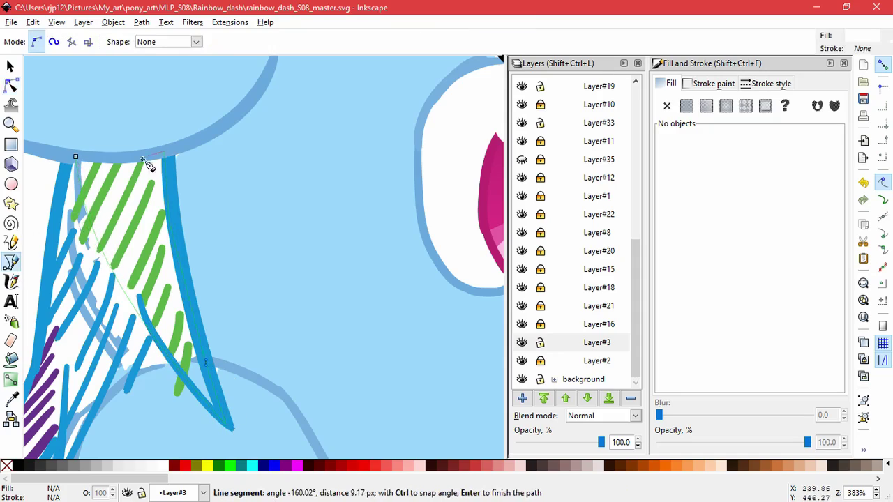
left_click(77, 157)
key("d")
left_click(133, 243)
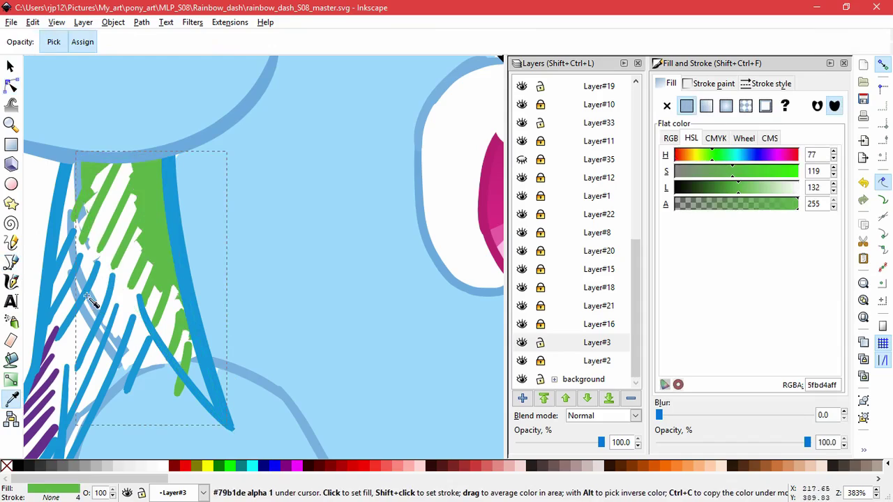
Step: Toggle the visibility of sketch layers to identify which one holds the white patches covering the green strand
key("n")
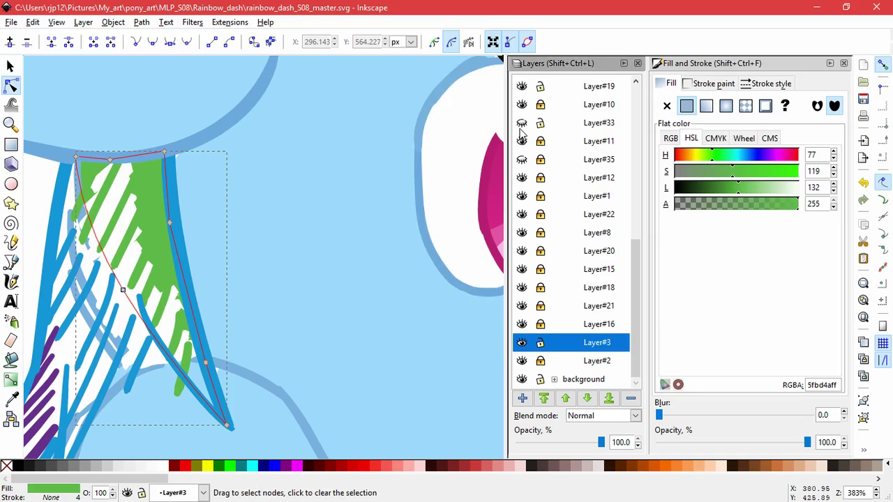
scroll(524, 115, "up", 5)
scroll(524, 115, "up", 2)
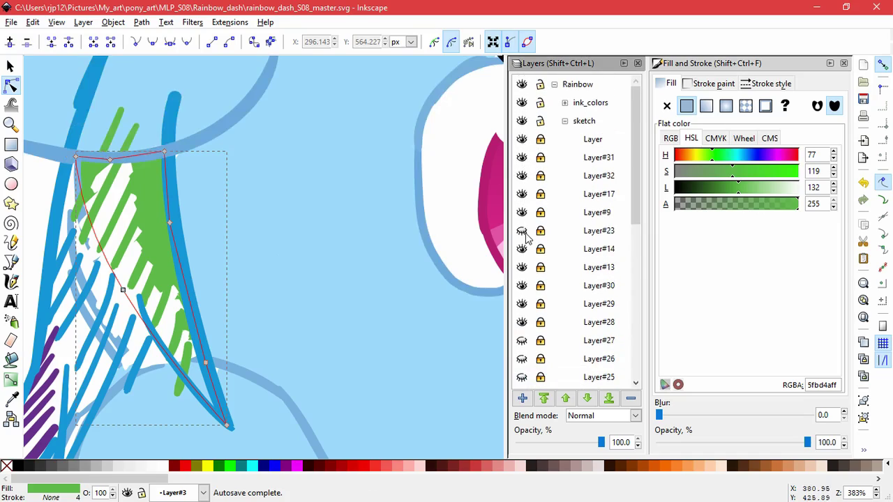
left_click(523, 268)
left_click(522, 268)
left_click(523, 286)
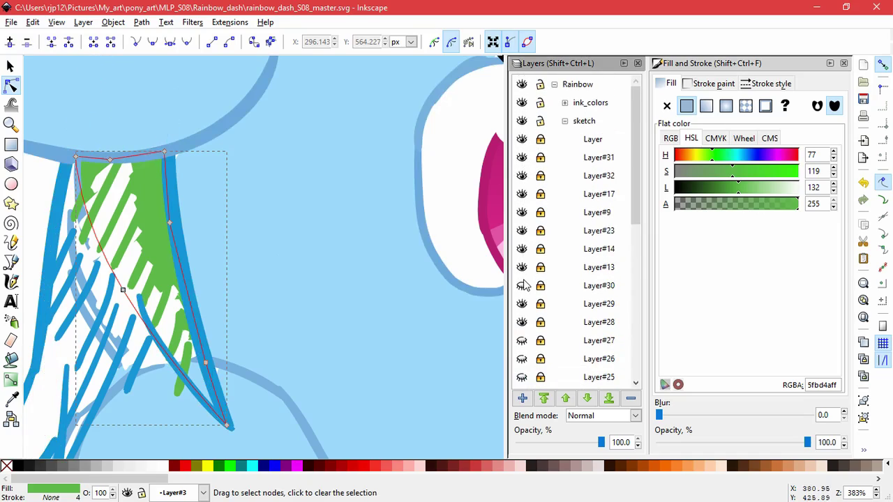
left_click(522, 286)
left_click(521, 305)
left_click(521, 305)
scroll(522, 307, "down", 3)
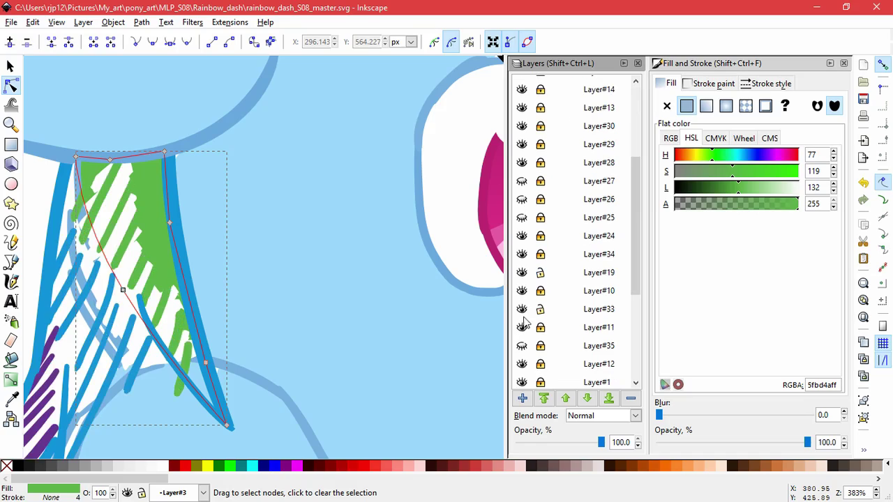
Step: Hide Layer#24 to remove the white patches covering the green strand, and clear the selection
left_click(521, 240)
left_click(521, 241)
left_click(521, 241)
left_click(521, 241)
left_click(521, 240)
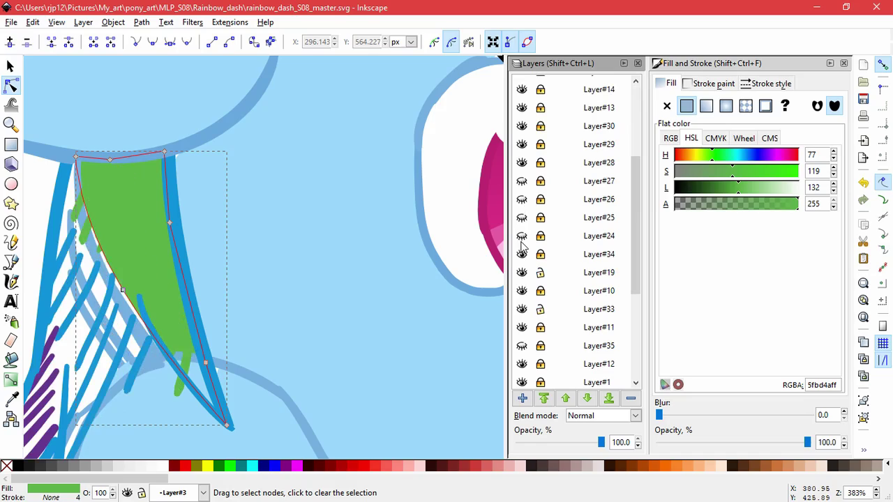
left_click(521, 240)
left_click(521, 241)
left_click(521, 240)
left_click(521, 241)
left_click(521, 241)
left_click(521, 240)
key("Escape")
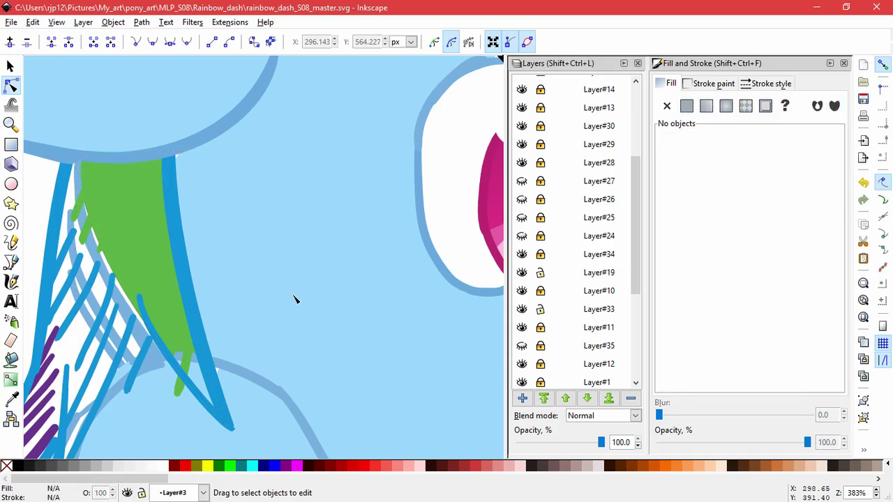
Step: Check the neighbouring sketch layers and hide Layer#28, which holds the green hatching over the filled strand
scroll(523, 219, "up", 3)
left_click(523, 190)
left_click(523, 191)
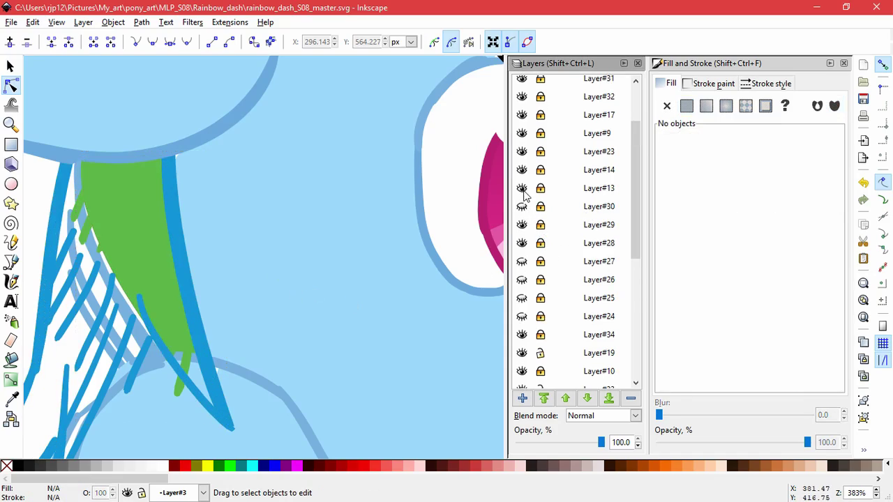
left_click(522, 208)
left_click(522, 225)
left_click(522, 225)
left_click(522, 244)
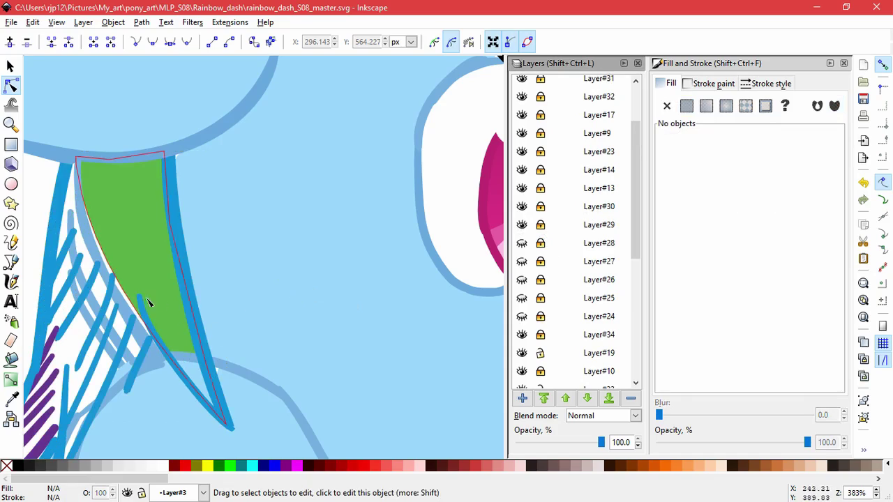
scroll(150, 301, "down", 3)
scroll(107, 307, "up", 3)
scroll(107, 308, "down", 2)
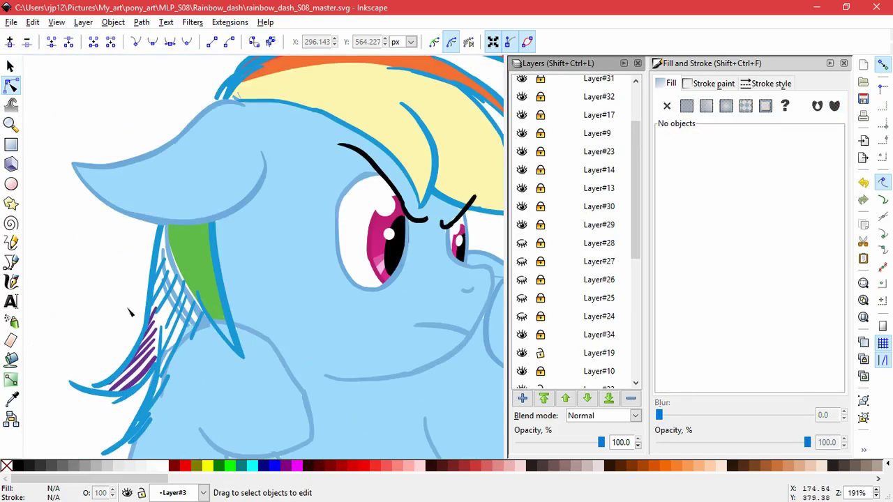
Step: Hide Layer#20 and check the visibility of Layer#15, Layer#33 and Layer#16 for the patch covering the green strand's tip
left_click(213, 278)
scroll(572, 310, "down", 5)
scroll(574, 310, "down", 3)
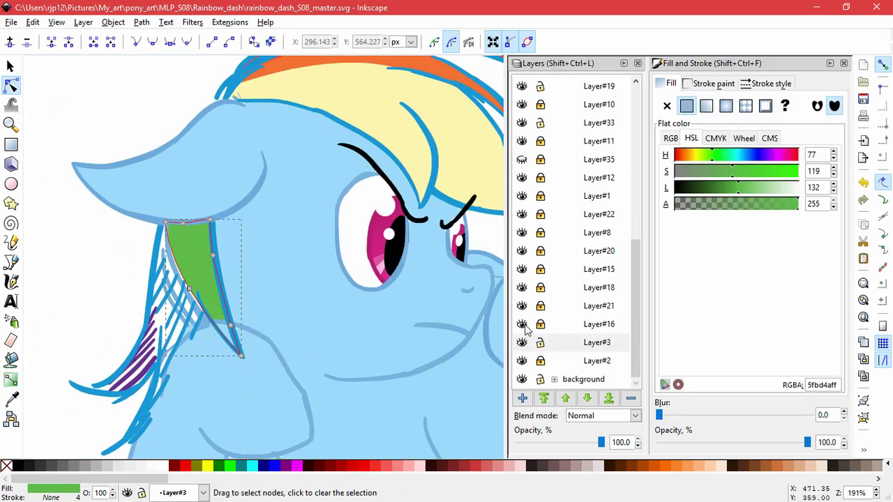
left_click(524, 271)
left_click(522, 269)
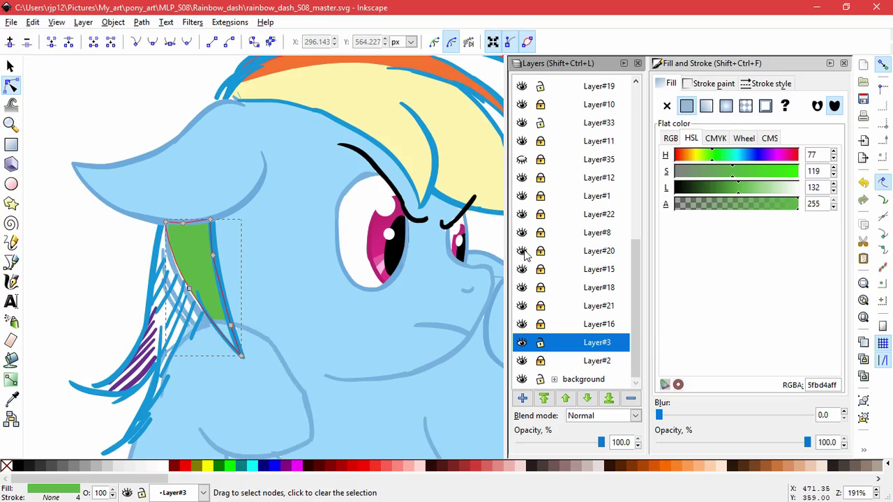
left_click(522, 251)
left_click(523, 122)
left_click(523, 123)
left_click(523, 325)
left_click(523, 325)
Step: Toggle the visibility of Layer#21 to examine which part of the green strand its light-blue patch covers
left_click(524, 305)
left_click(524, 305)
left_click(524, 306)
left_click(525, 306)
left_click(522, 305)
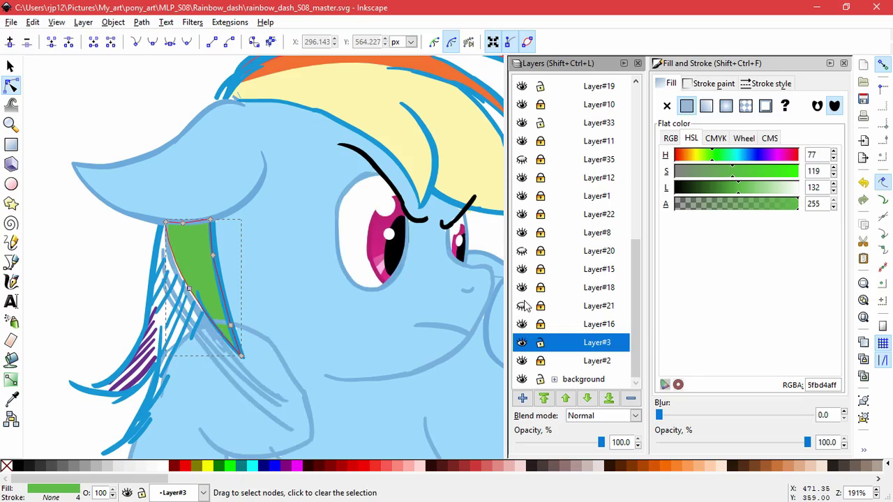
left_click(523, 305)
left_click(523, 305)
left_click(522, 306)
left_click(523, 306)
left_click(522, 306)
Step: Unlock Layer#21 and delete the scribbled light-blue patch over the shoulder and the green strand's tip
left_click(559, 305)
left_click(541, 306)
left_click(267, 388)
scroll(216, 342, "up", 3)
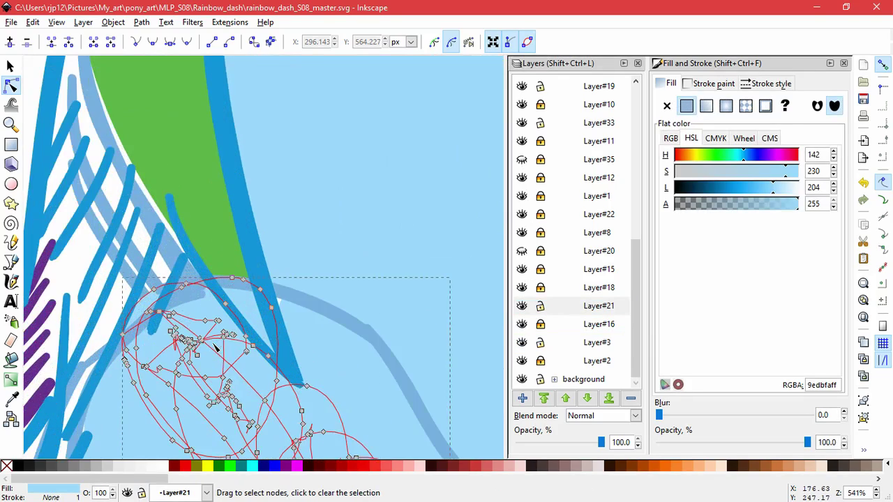
scroll(213, 343, "down", 4)
left_click(10, 66)
left_click(260, 393)
scroll(229, 391, "up", 2)
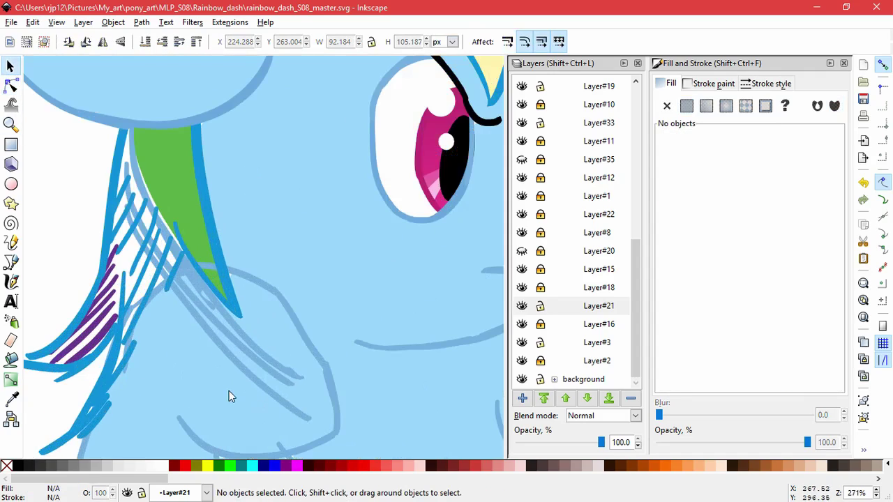
Step: Draw a closed eight-point patch over the hatching on the shoulder and fill it with the sampled light blue #9edbfa
left_click(10, 261)
left_click(244, 413)
left_click(319, 431)
left_click(321, 393)
left_click(290, 346)
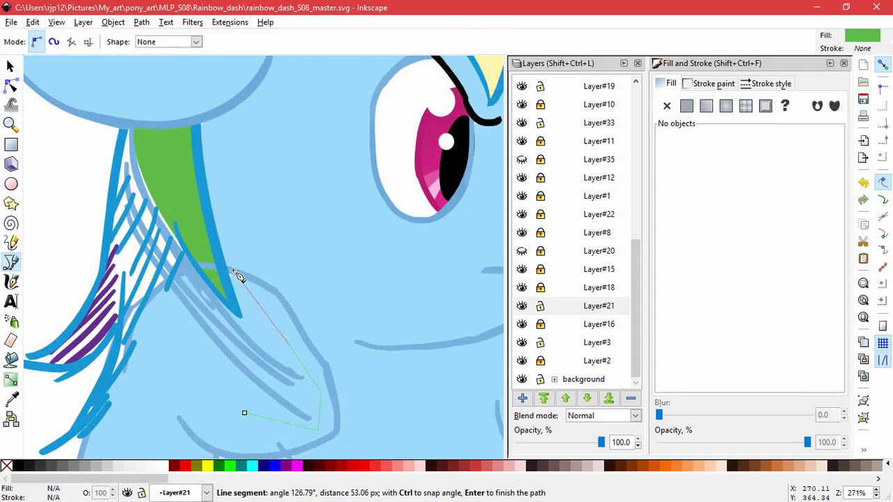
left_click(231, 267)
left_click(210, 267)
left_click(194, 273)
left_click(159, 292)
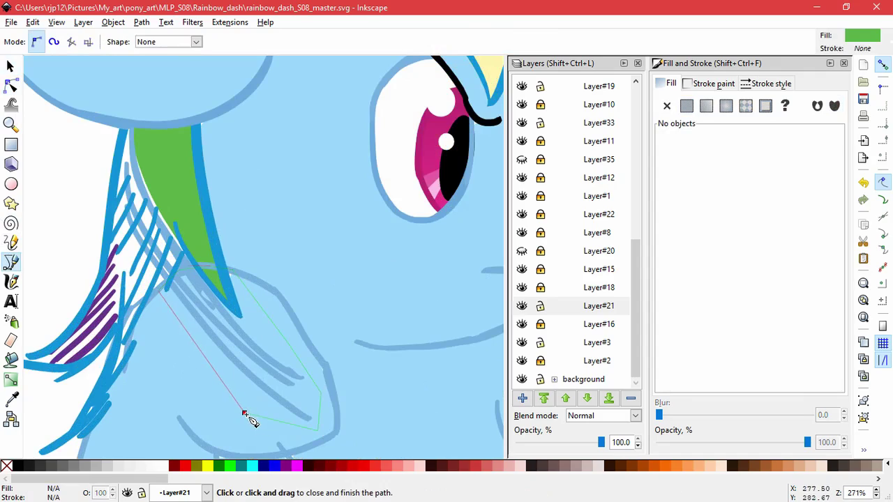
left_click(245, 413)
left_click(12, 399)
left_click(161, 396)
left_click(11, 85)
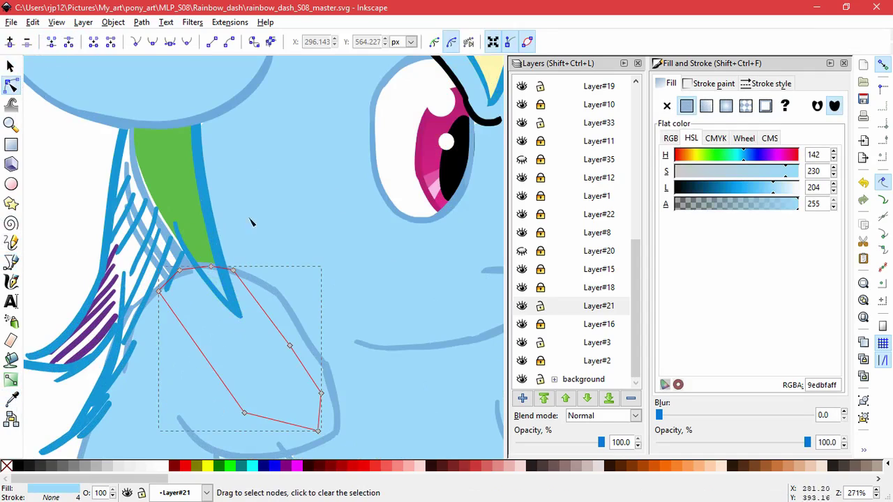
Step: Select the green mane strand and toggle Layer#18 and Layer#15 to check where the strand belongs in the layer stack
left_click(190, 199)
left_click(530, 342)
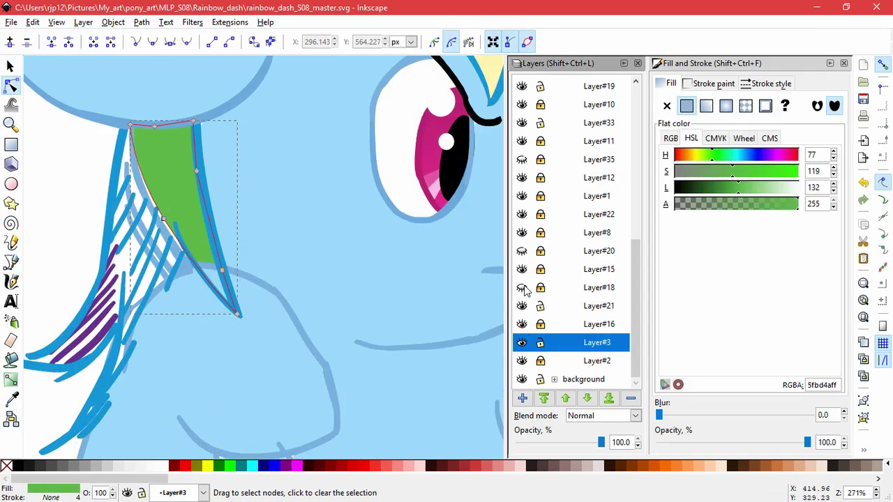
left_click(523, 269)
left_click(524, 269)
left_click(524, 269)
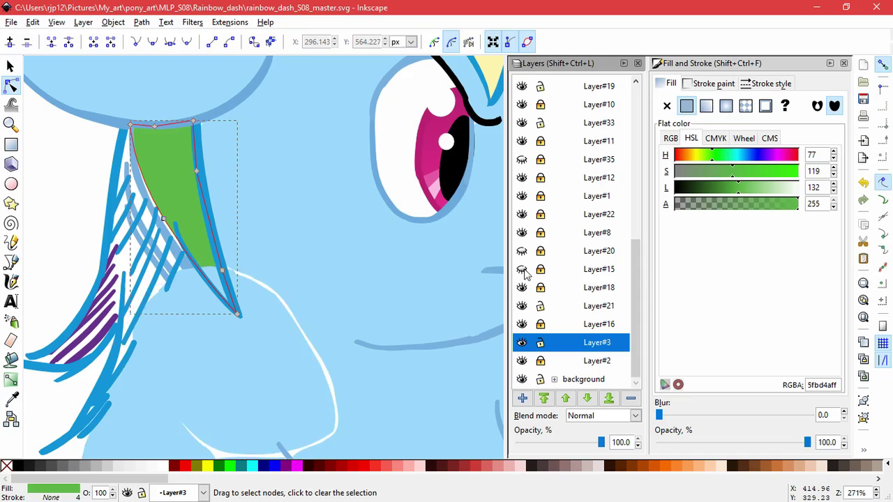
left_click(522, 270)
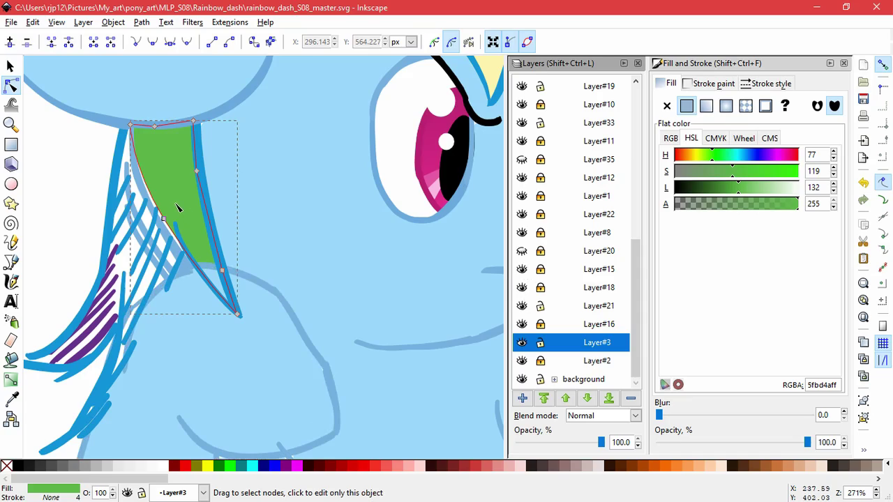
Step: Cut the green strand and paste it in place on a new layer, Layer#4, above Layer#15
left_click(11, 67)
key("ctrl+x")
left_click(523, 269)
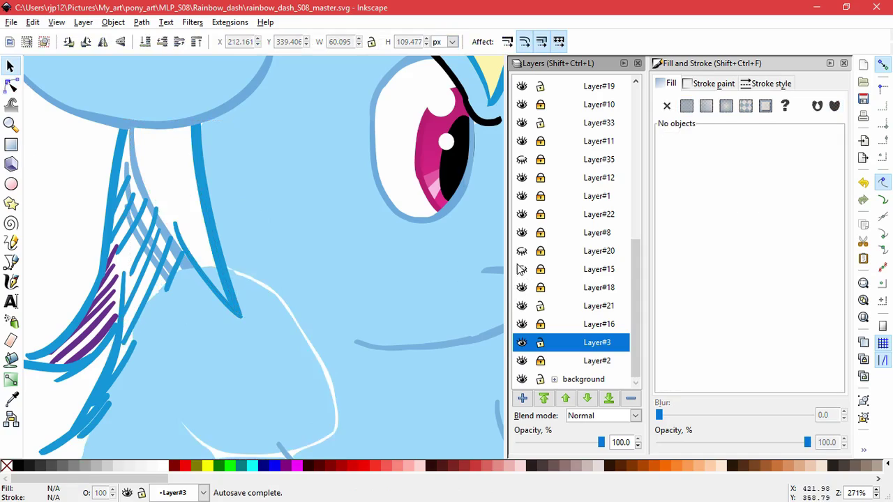
left_click(523, 269)
left_click(530, 270)
left_click(525, 401)
key("Return")
left_click(32, 22)
left_click(103, 140)
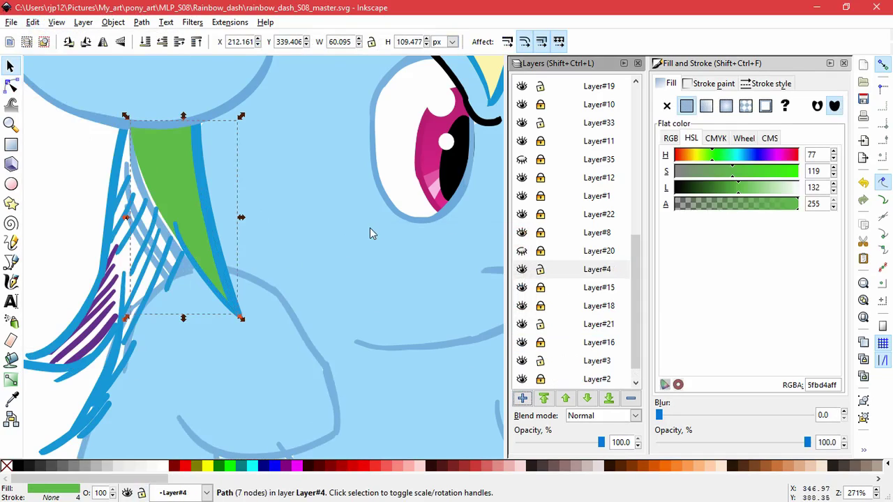
Step: On Layer#21, trace a closed shape over the blue-hatched mane strand beside the green one and fill it with the sampled blue #1898d6
left_click(520, 323)
left_click(520, 322)
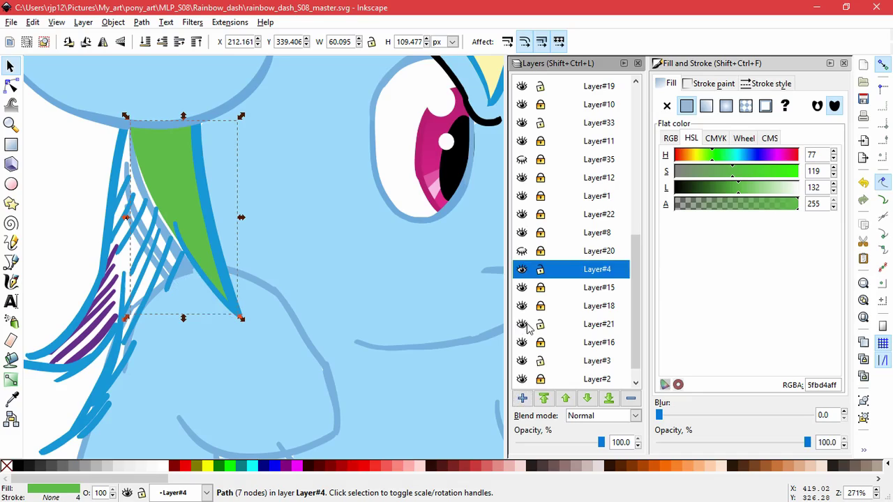
left_click(562, 327)
left_click(11, 262)
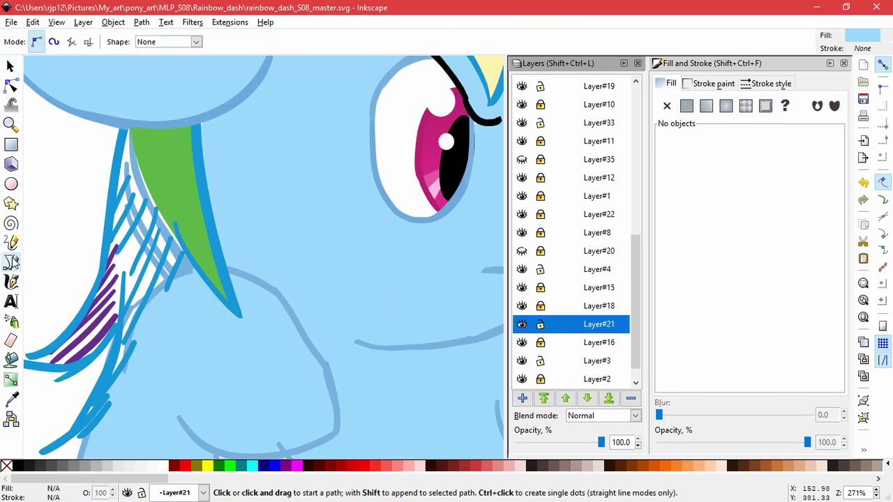
left_click(126, 126)
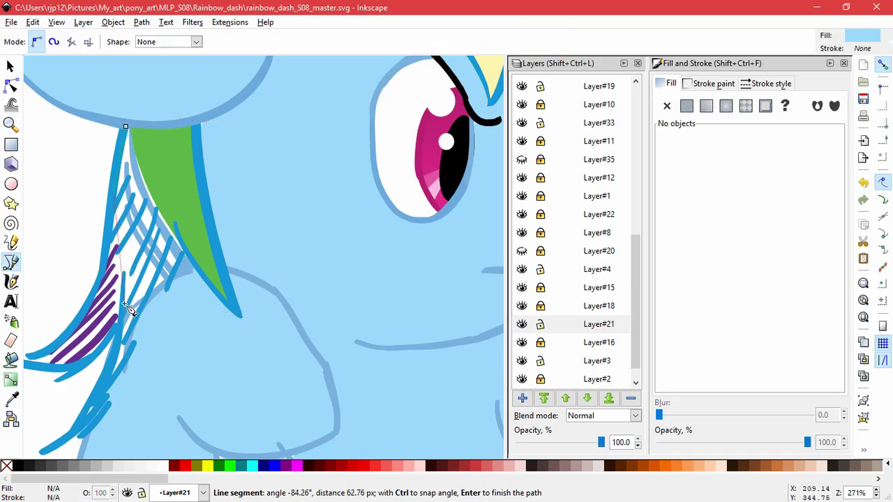
left_click_drag(123, 291, 138, 347)
left_click(84, 427)
left_click_drag(138, 311, 147, 302)
left_click(174, 286)
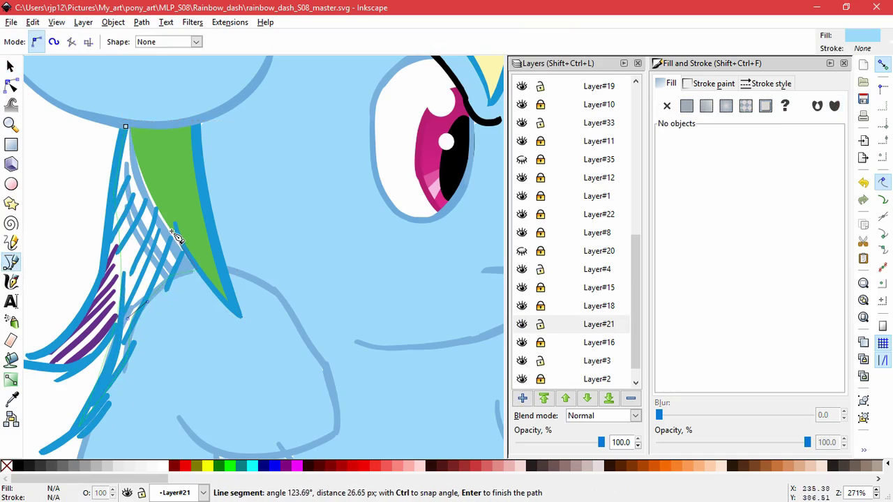
left_click(175, 209)
left_click(126, 127)
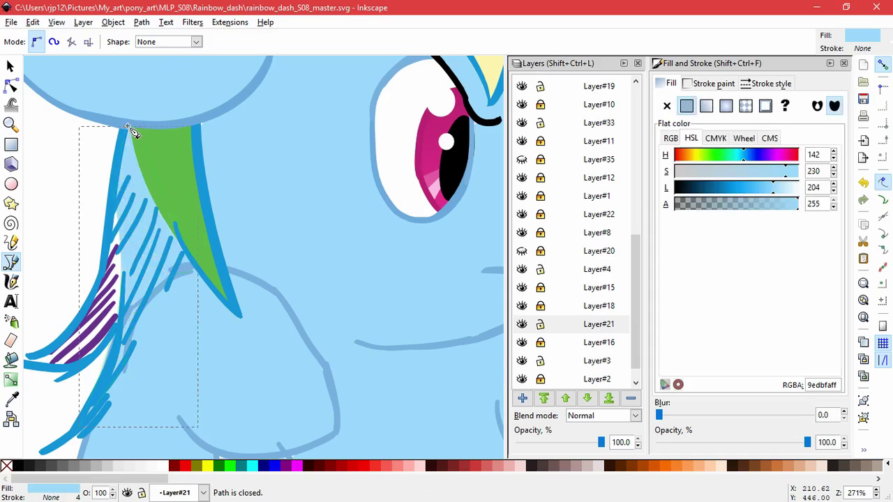
left_click(11, 399)
left_click(90, 365)
Step: Check the nearby layers and hide Layer#29, which holds the blue hatching over the filled strand
left_click(520, 325)
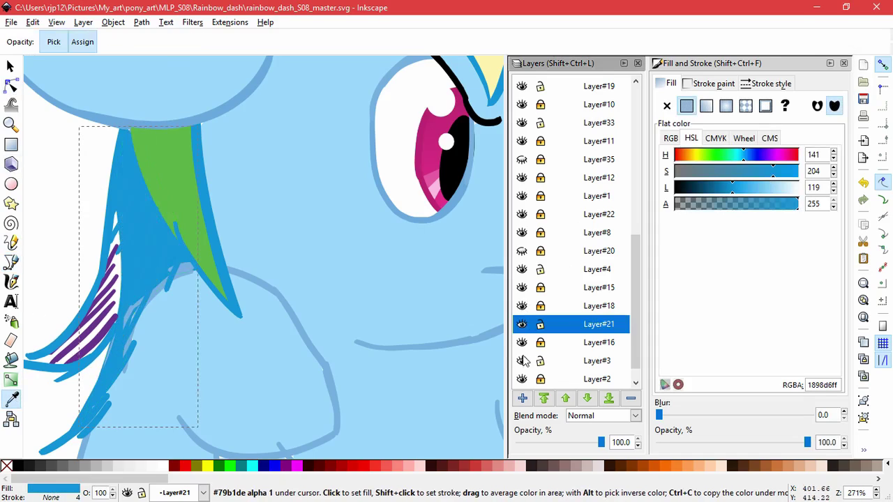
left_click(522, 215)
left_click(521, 270)
left_click(520, 270)
left_click(520, 288)
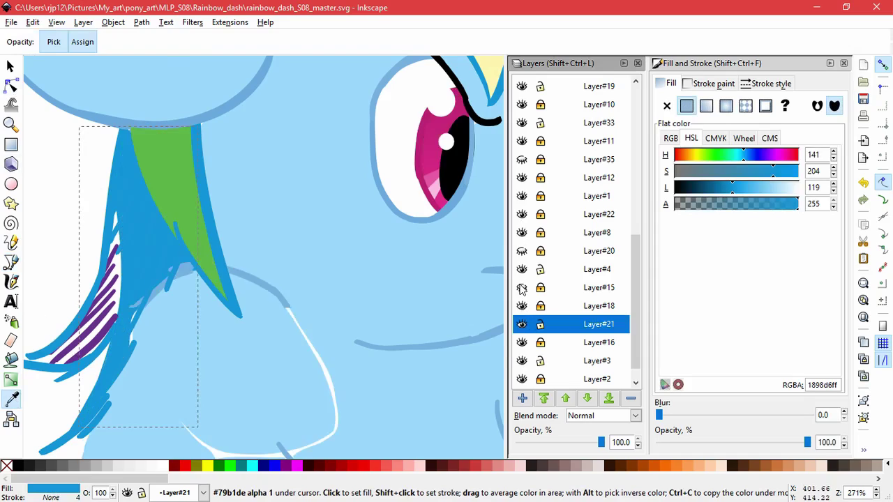
left_click(520, 288)
scroll(520, 287, "down", 1)
scroll(521, 280, "up", 6)
left_click(522, 180)
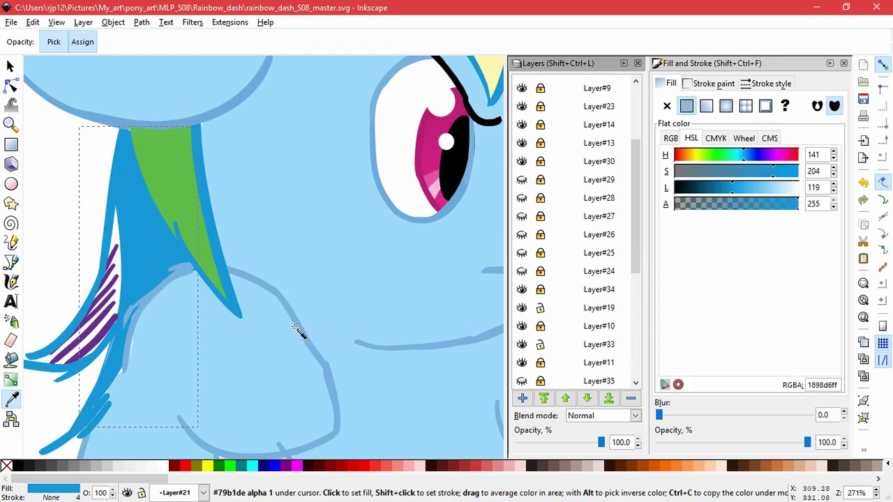
Step: Toggle the visibility of the layers from Layer#11 down to Layer#18 to identify which one holds the shoulder outline
key("n")
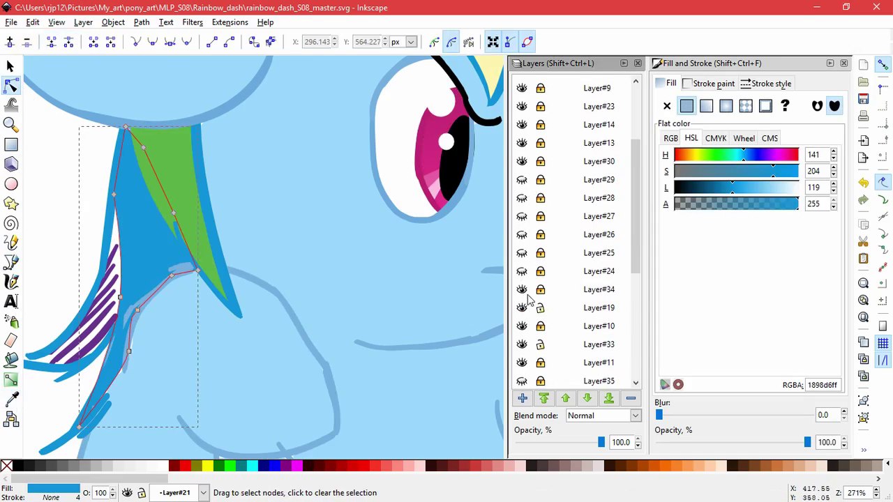
scroll(528, 298, "down", 4)
left_click(521, 288)
left_click(520, 287)
left_click(522, 177)
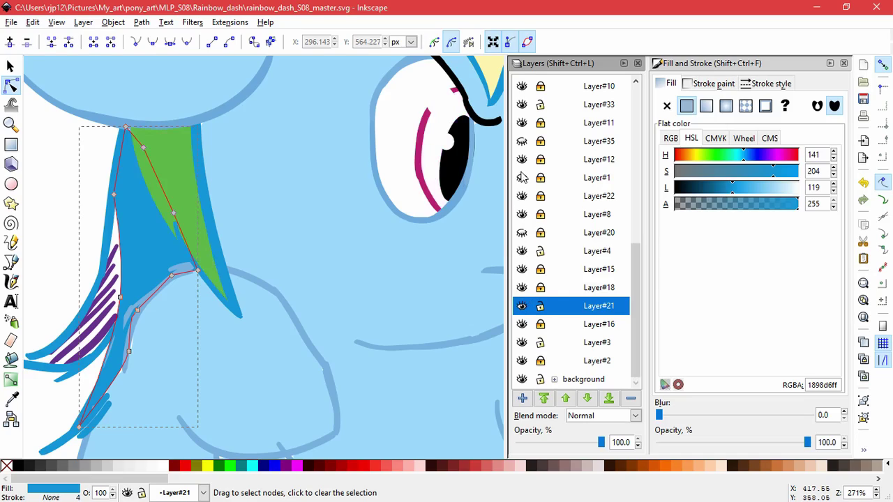
left_click(521, 174)
left_click(522, 124)
left_click(522, 124)
left_click(522, 160)
left_click(522, 160)
left_click(522, 178)
left_click(522, 181)
left_click(525, 212)
left_click(525, 214)
left_click(524, 250)
left_click(523, 250)
left_click(522, 271)
left_click(521, 271)
left_click(521, 271)
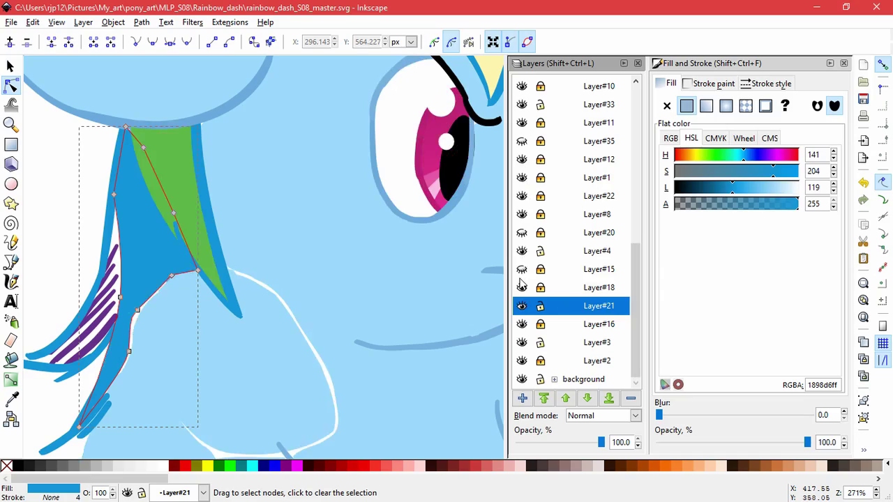
left_click(521, 271)
Step: Show and unlock Layer#15 for editing, and lock Layer#4 and Layer#21
left_click(549, 272)
left_click(542, 271)
left_click(539, 304)
left_click(518, 271)
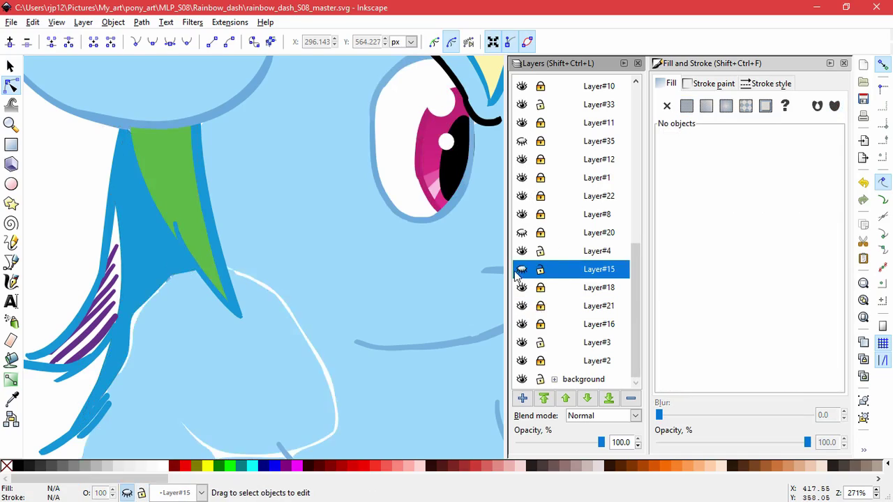
left_click(520, 271)
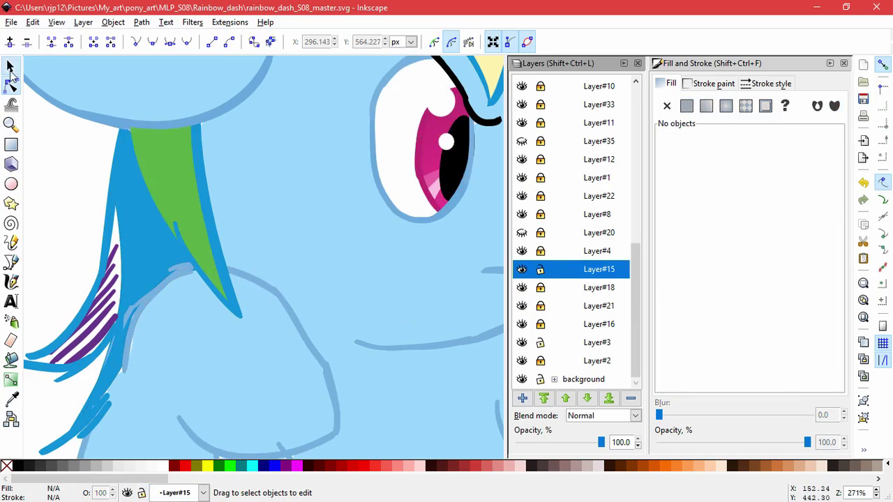
Step: Scale down the upper shoulder outline stroke overlapping the blue mane to about 58.65 px wide and 18.76 px high
left_click(10, 69)
scroll(137, 284, "up", 4)
left_click(123, 366)
left_click_drag(187, 323, 132, 205)
key("Delete")
left_click(274, 225)
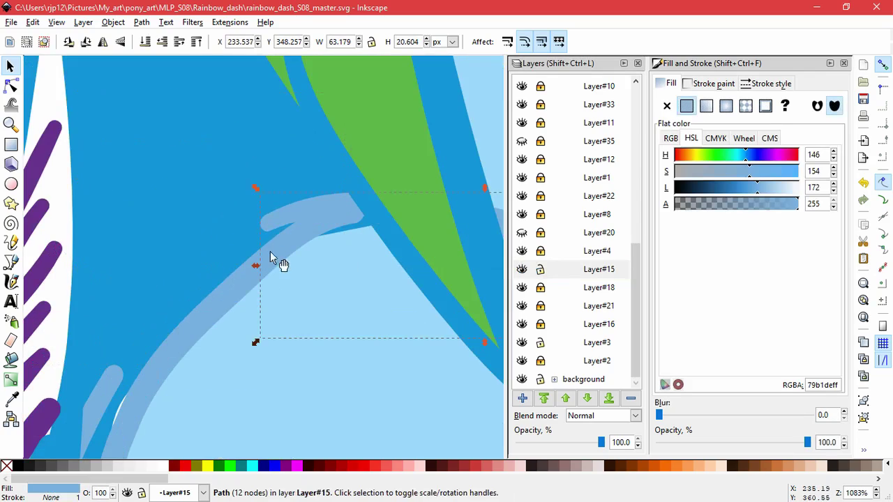
mouse_move(255, 189)
left_mouse_down()
mouse_move(271, 203)
mouse_move(266, 196)
left_mouse_up()
scroll(240, 399, "down", 2, "ctrl")
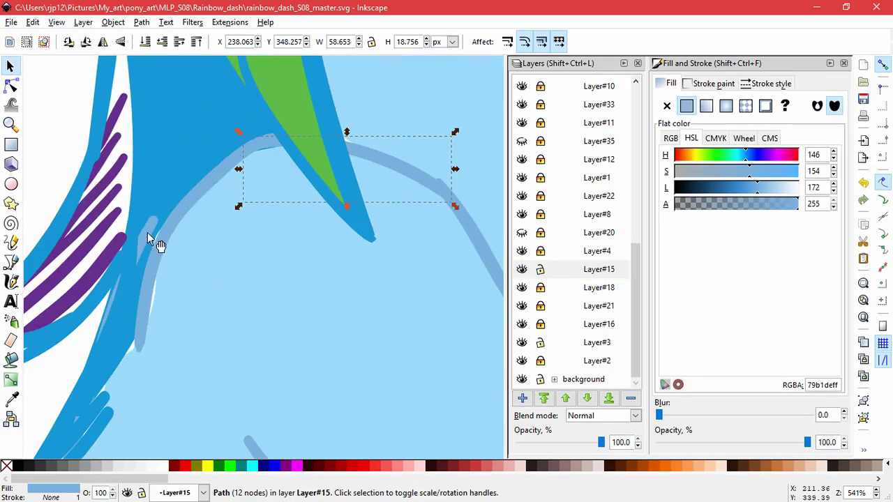
Step: Widen the neck outline stroke beneath the blue mane to about 46.35 px so it meets the shoulder outline
left_click(147, 232)
scroll(214, 351, "down", 1, "ctrl")
scroll(195, 265, "down", 3)
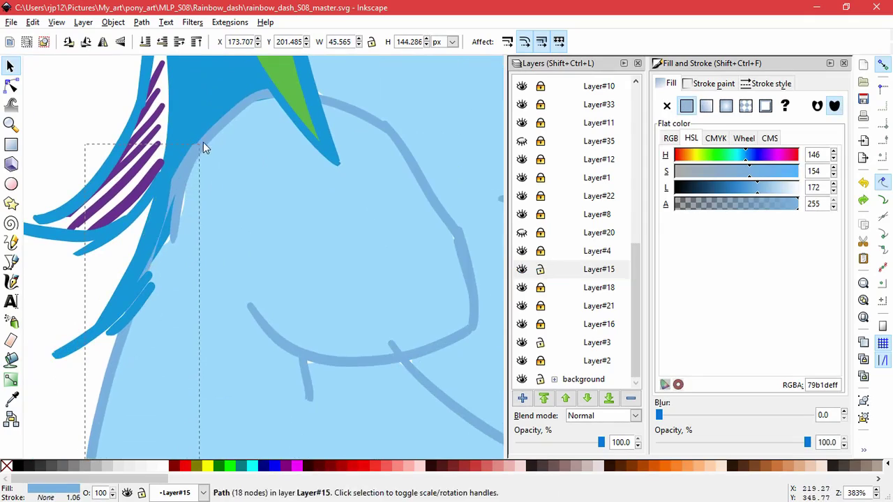
left_click_drag(203, 142, 205, 142)
left_click(247, 273)
left_click_drag(147, 304, 174, 325)
key("ctrl+z")
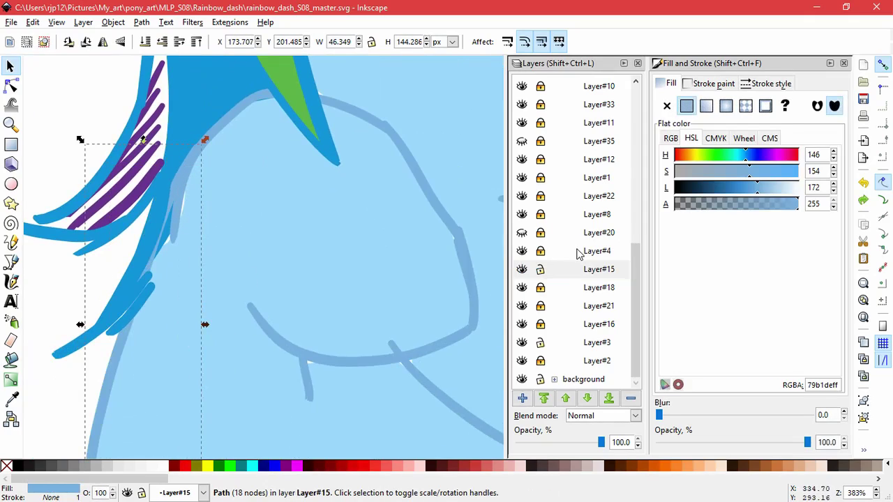
Step: Clear the selection, lock Layer#15, and make Layer#21 the active, unlocked layer
scroll(178, 195, "down", 4)
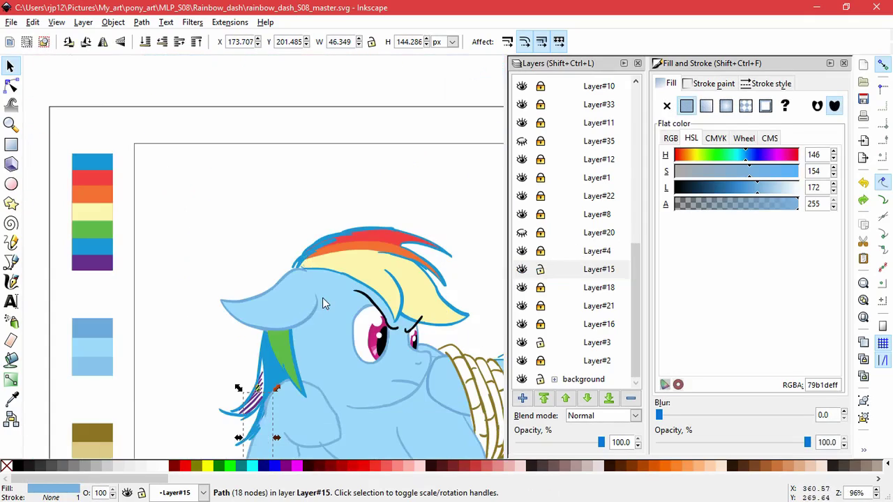
scroll(265, 328, "up", 2)
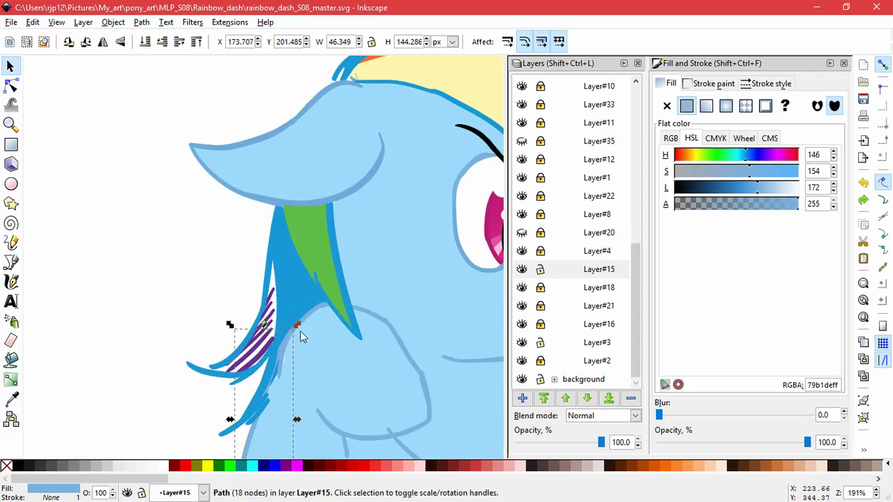
left_click(300, 279)
left_click(525, 272)
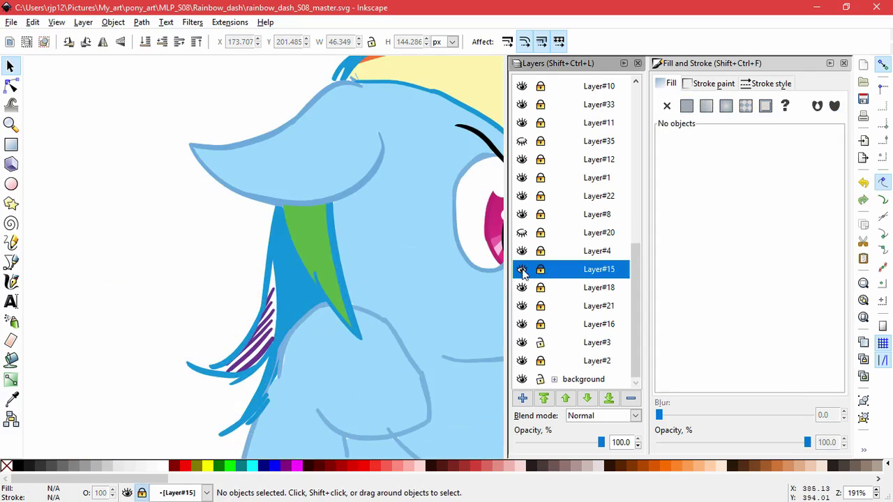
left_click(530, 306)
Step: On the unlocked Layer#21, draw the outer edge of a filled path along the purple-hatched mane strand, from its upper end to its tip
left_click(11, 243)
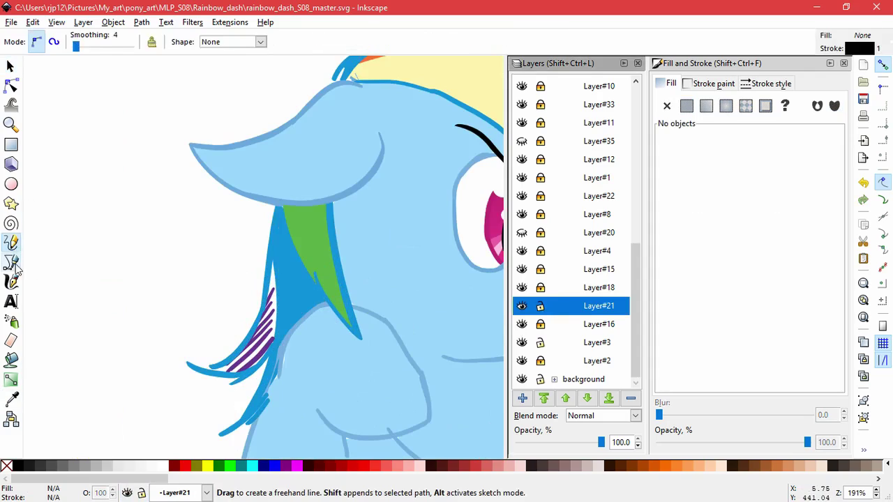
left_click(11, 262)
scroll(270, 304, "up", 2)
left_click(282, 249)
left_click(540, 306)
left_click(235, 257)
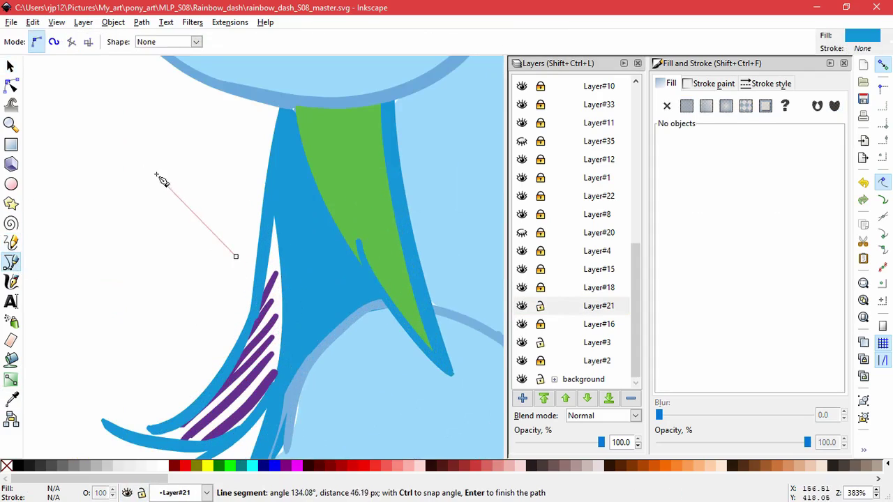
key("Escape")
key("space")
left_click_drag(287, 242, 298, 181)
left_click(282, 132)
left_click_drag(262, 269, 257, 289)
left_click(235, 328)
left_click_drag(119, 362, 91, 351)
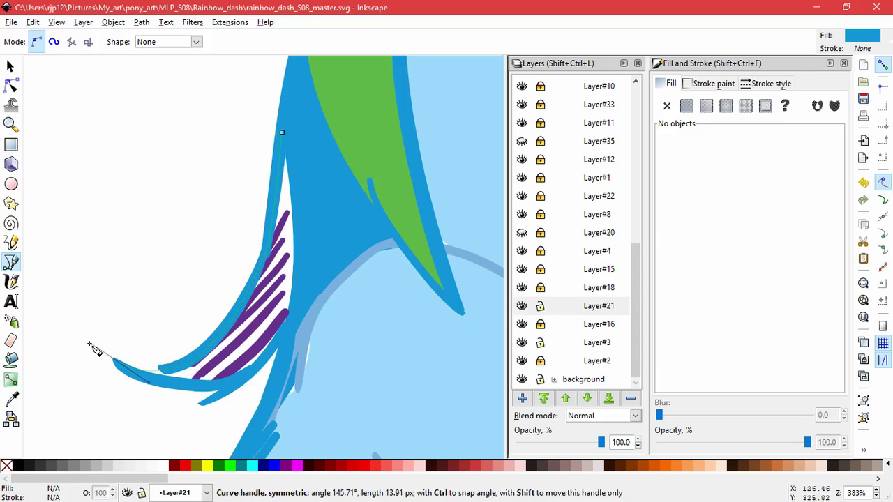
key("Return")
Step: Continue the path along the strand's lower and inner edges and close it over the purple hatching
left_click(160, 383)
left_click(202, 388)
left_click(244, 376)
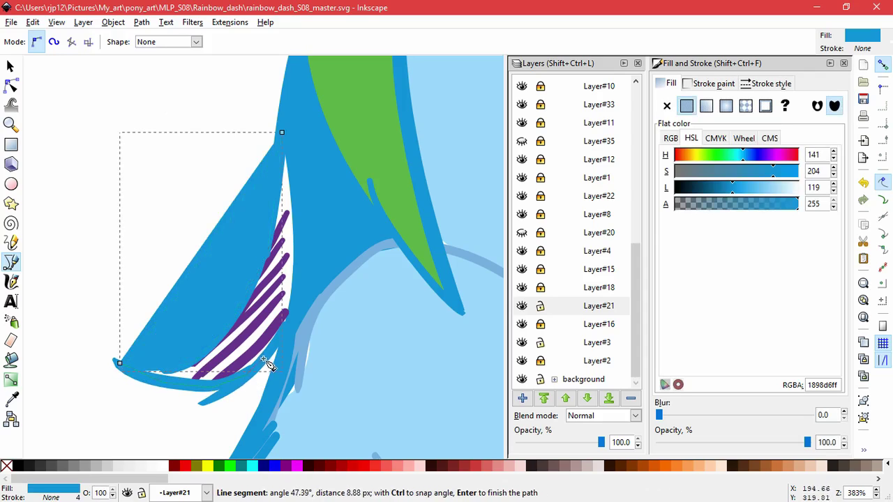
left_click(295, 316)
left_click(310, 225)
left_click(282, 132)
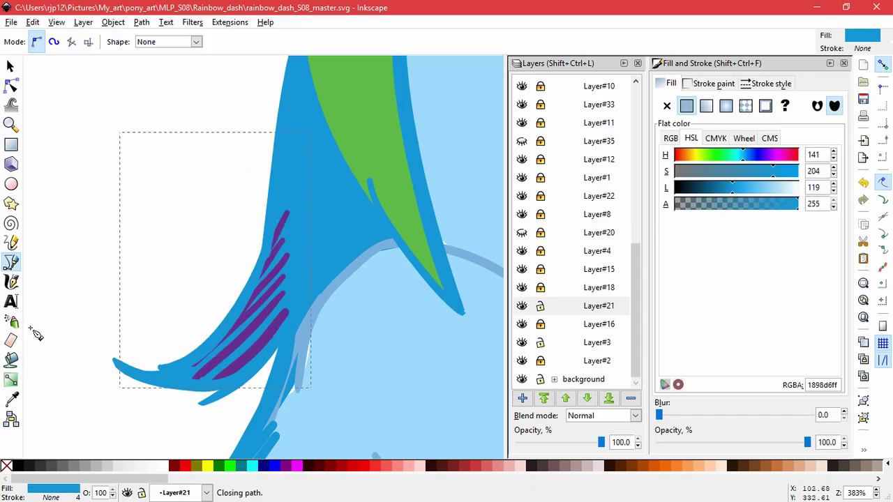
Step: Fill the new strand shape with the hatching's purple, 652d8aff, and lower it in the stacking order
left_click(11, 398)
left_click(273, 333)
key("s")
left_click(163, 44)
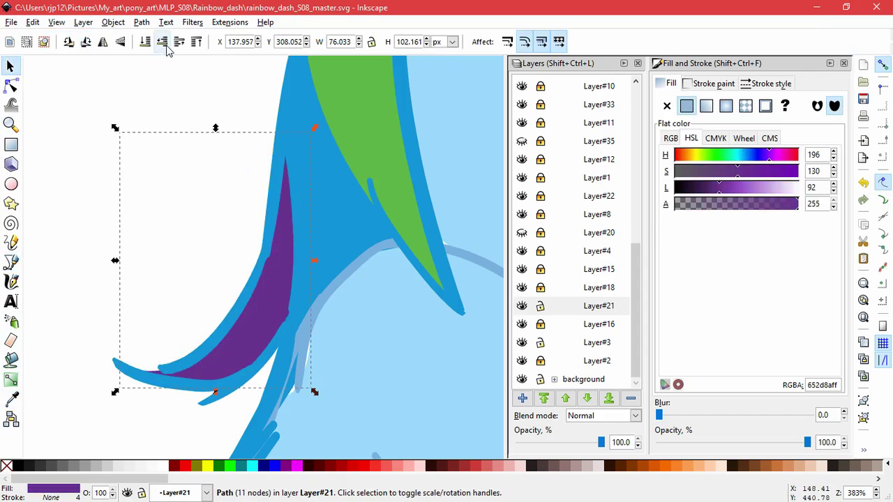
Step: Show Layer#20 and toggle the visibility of Layer#21 and several upper layers to check the purple strand's coverage
left_click(522, 305)
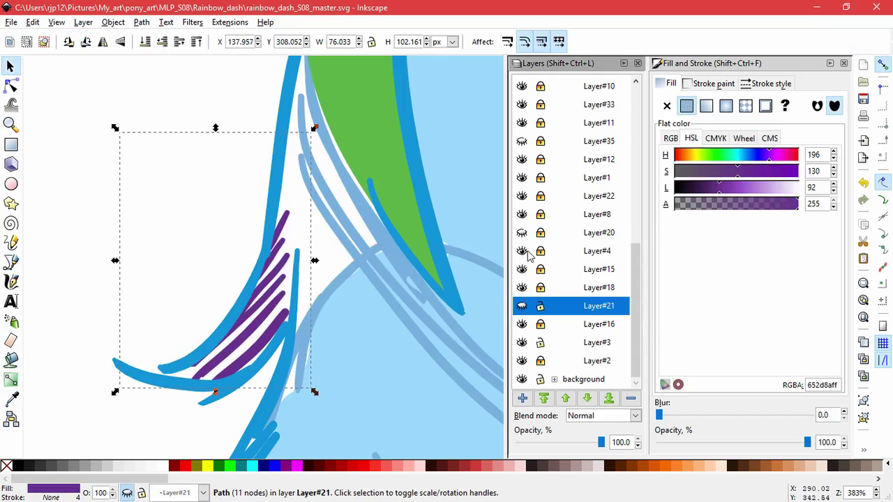
left_click(521, 106)
left_click(521, 87)
left_click(521, 88)
scroll(544, 299, "up", 2)
left_click(524, 131)
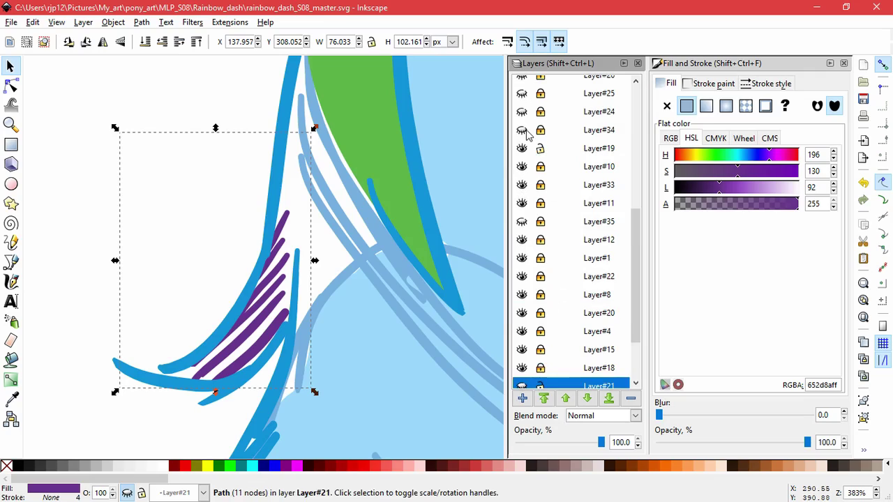
left_click(524, 131)
scroll(524, 134, "up", 4)
left_click(521, 165)
scroll(524, 202, "down", 6)
left_click(522, 306)
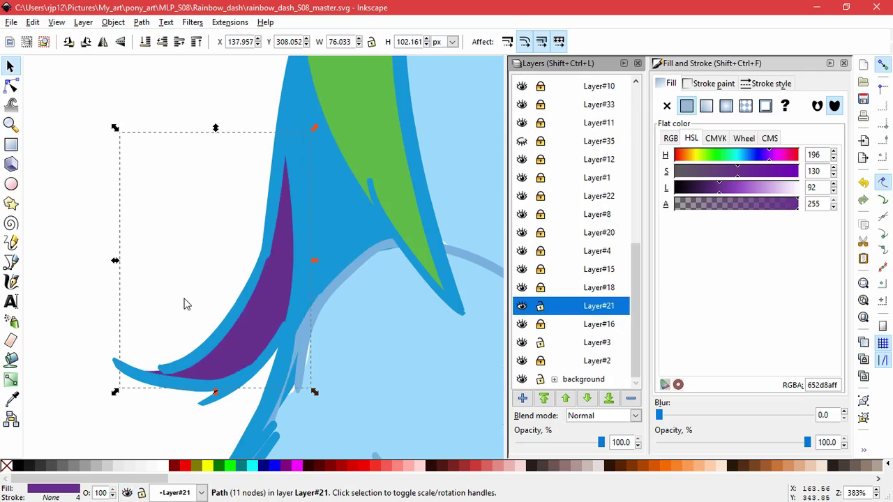
Step: Clear the selection, lock Layer#21 and Layer#3, and show the tail's rainbow hatching
key("Escape")
scroll(248, 387, "down", 2)
scroll(248, 386, "down", 4)
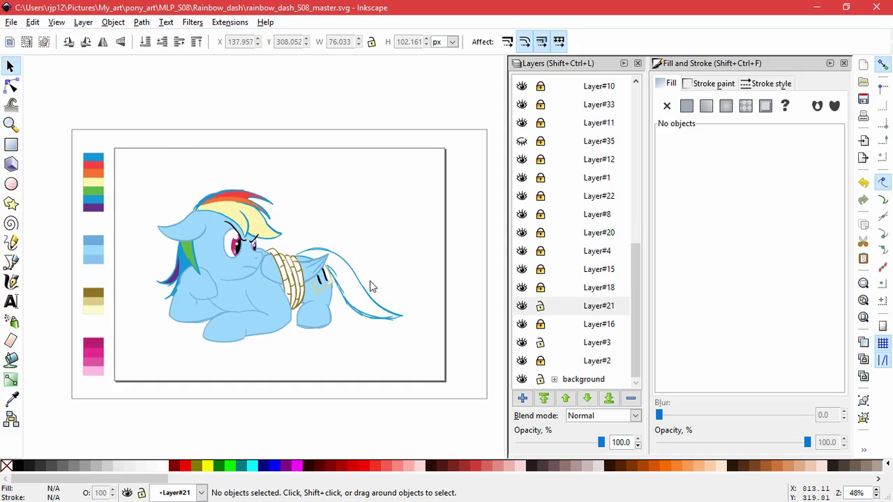
scroll(371, 286, "up", 2)
left_click(539, 306)
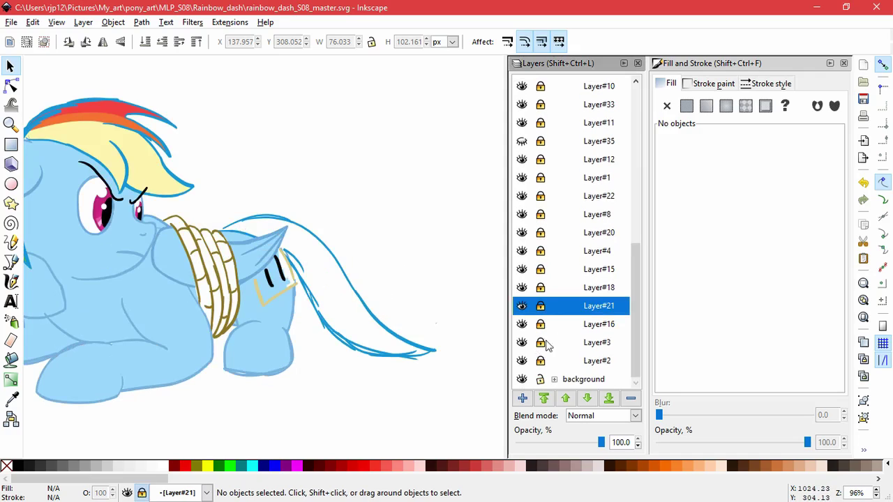
scroll(558, 335, "up", 5)
left_click(521, 219)
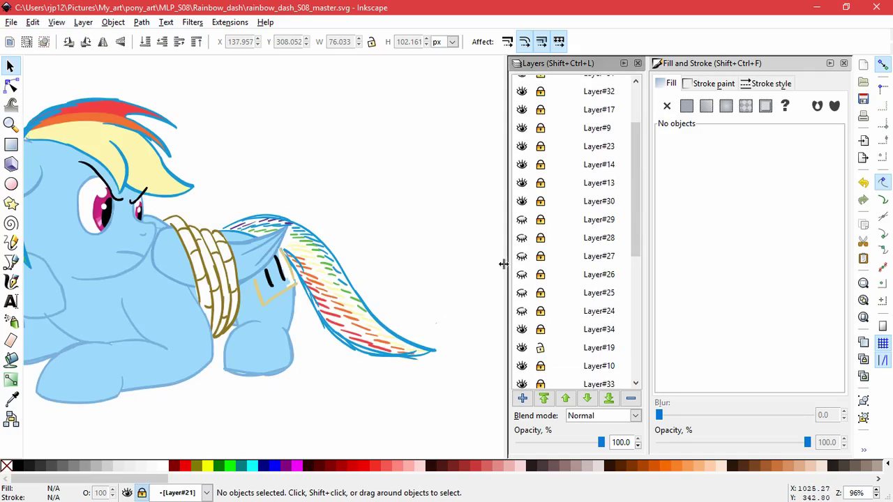
Step: Keep Layer#21 visible and unlock it for colouring the tail
scroll(583, 340, "down", 5)
left_click(521, 305)
left_click(521, 306)
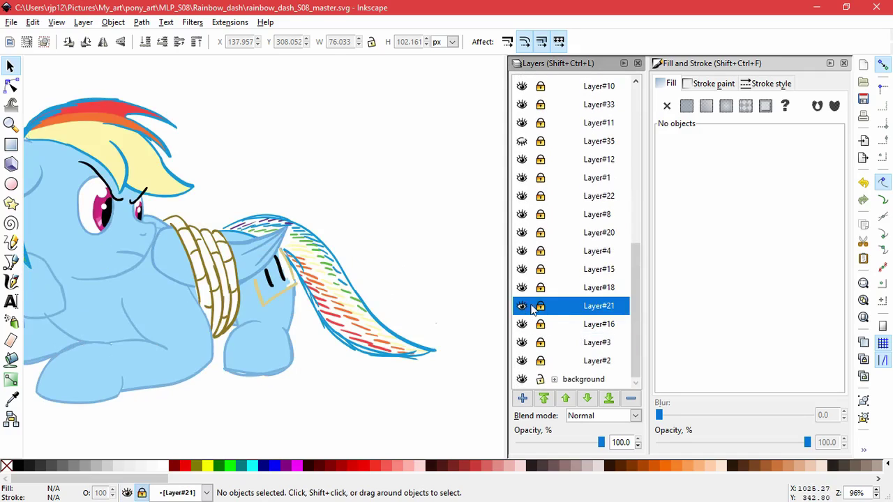
scroll(314, 311, "up", 3)
left_click(540, 306)
scroll(410, 219, "down", 1)
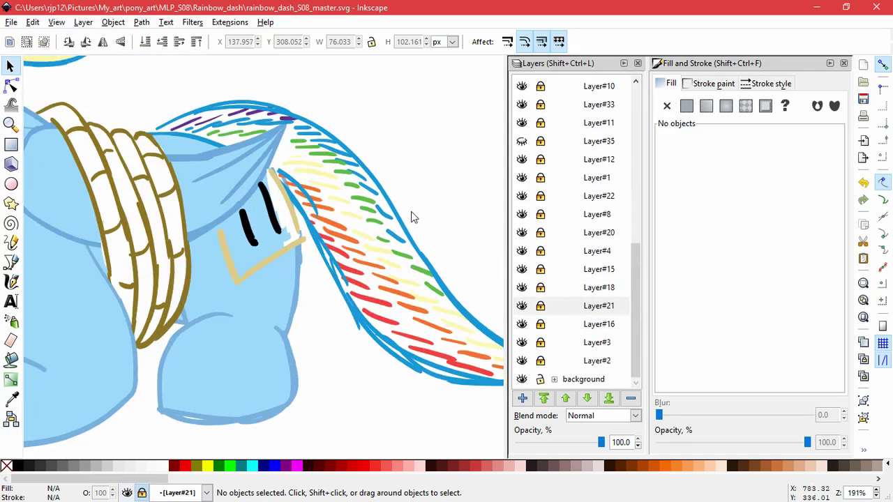
left_click(540, 306)
left_click_drag(475, 245, 362, 232)
Step: Draw a closed curved band with the Bezier pen over the red hatching along the tail's lower edge
left_click(10, 261)
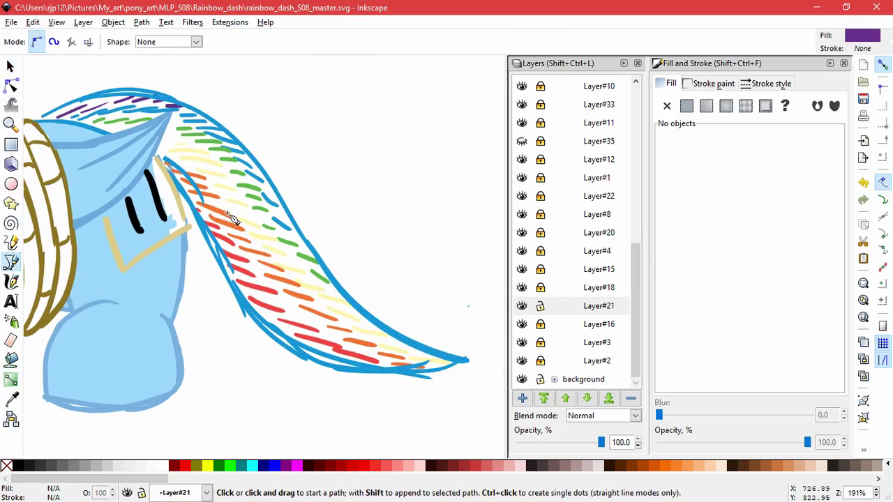
left_click(157, 159)
left_click_drag(231, 237, 260, 255)
left_click_drag(321, 334, 359, 353)
left_click(408, 369)
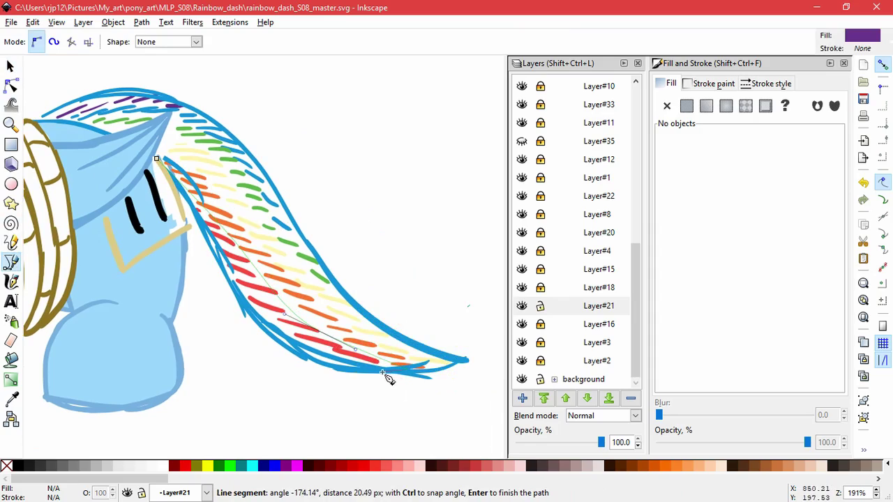
left_click(350, 370)
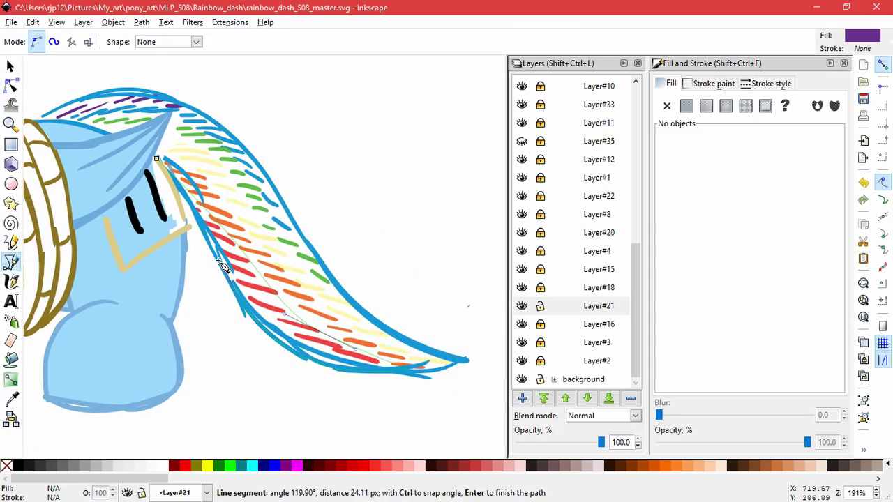
left_click(156, 159)
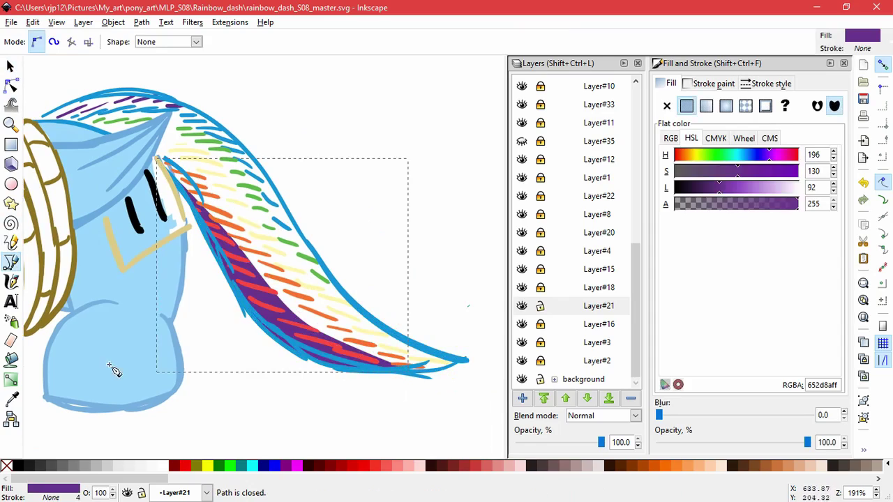
Step: Fill the tail's lowest band with the hatching's red, f13f43ff
key("d")
scroll(303, 295, "up", 2)
left_click(239, 312)
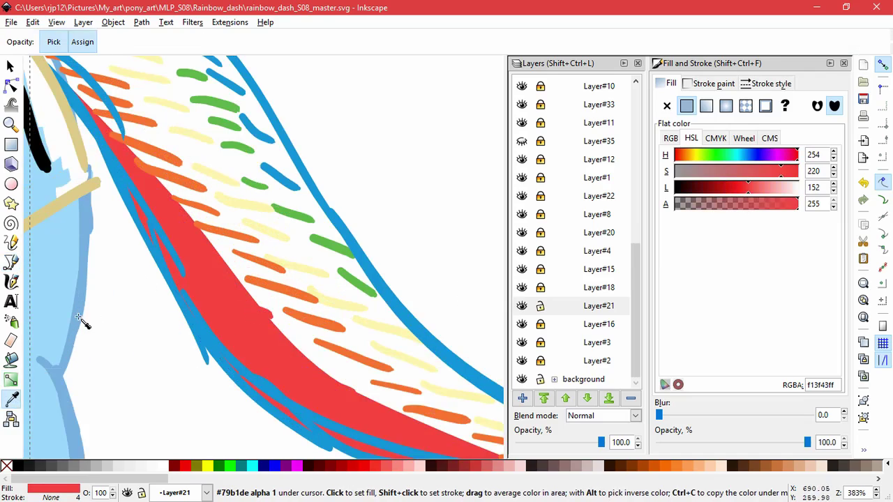
Step: Draw a closed curved band over the tail's orange hatching, overlapping the red band
scroll(84, 319, "down", 2)
key("b")
left_click(40, 165)
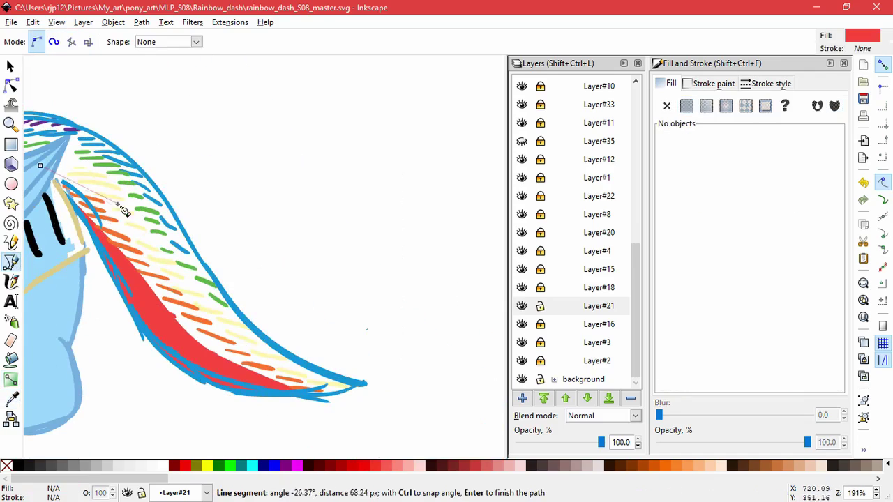
left_click_drag(120, 215, 149, 257)
left_click_drag(216, 333, 252, 351)
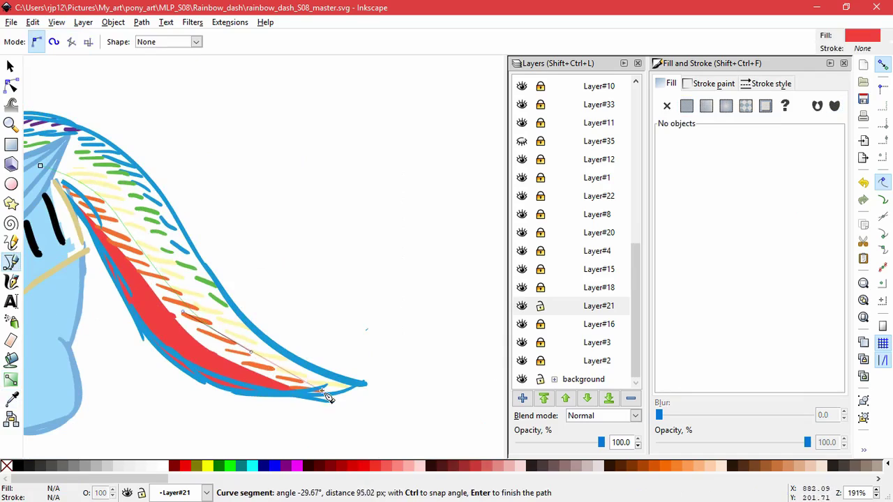
left_click(338, 391)
left_click(303, 393)
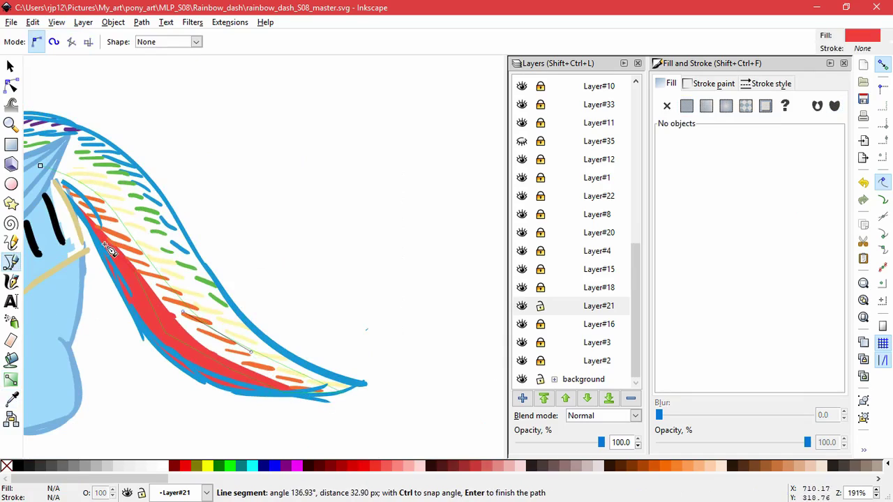
left_click(40, 166)
Step: Fill the second tail band with the hatching's orange, f46f33ff, and place it beneath the red band
key("d")
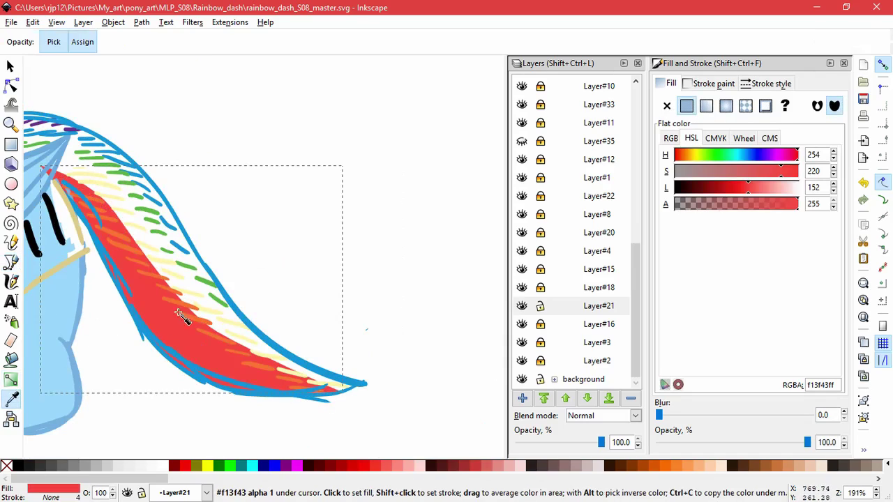
left_click(185, 312)
left_click(10, 66)
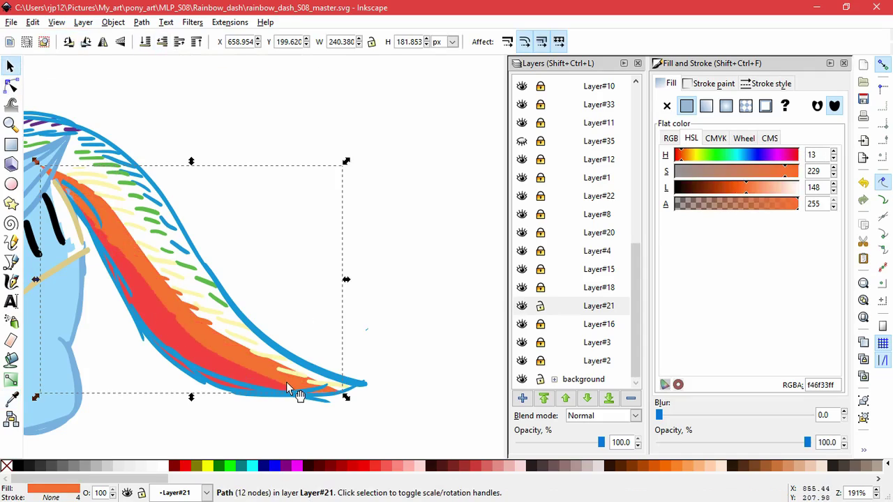
Step: Adjust the curve handle on the lower part of the orange band's upper edge to bend it inward
left_click(15, 89)
left_click(217, 331)
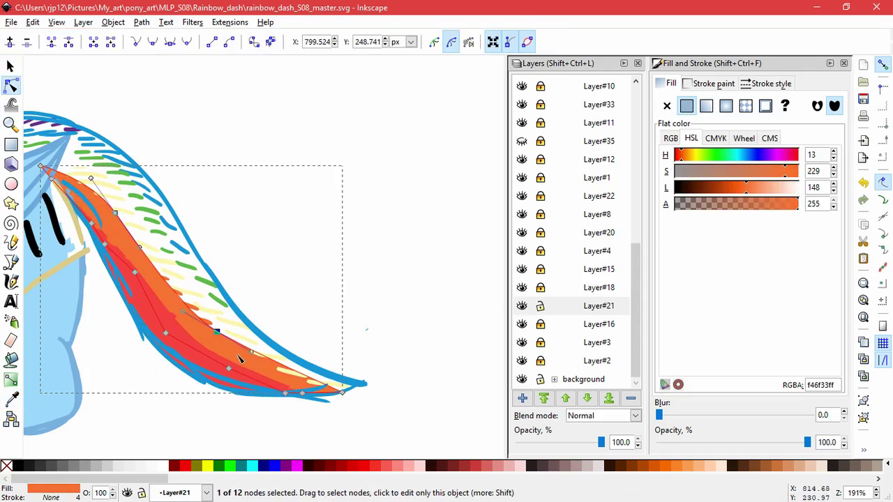
left_click_drag(251, 352, 279, 380)
Step: Reshape the red band's upper edge by adjusting its two curve nodes and their handles to follow the hatching
left_click(161, 324)
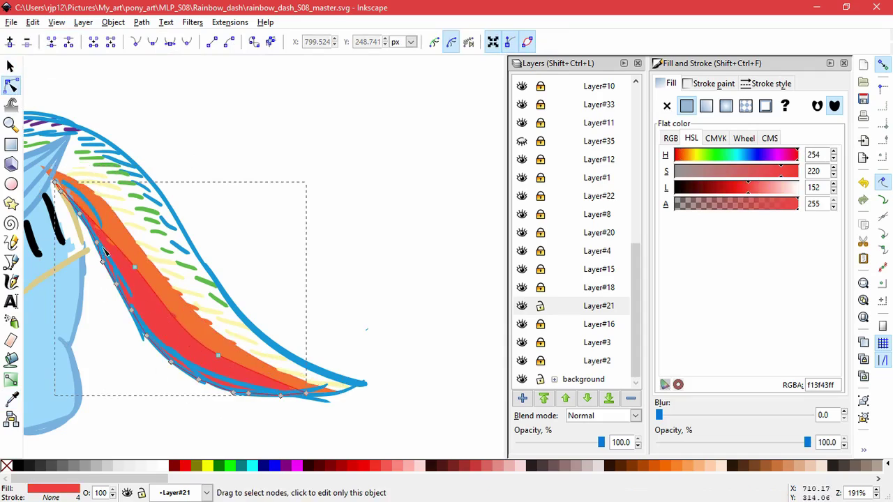
left_click(135, 267)
left_click_drag(112, 239, 98, 210)
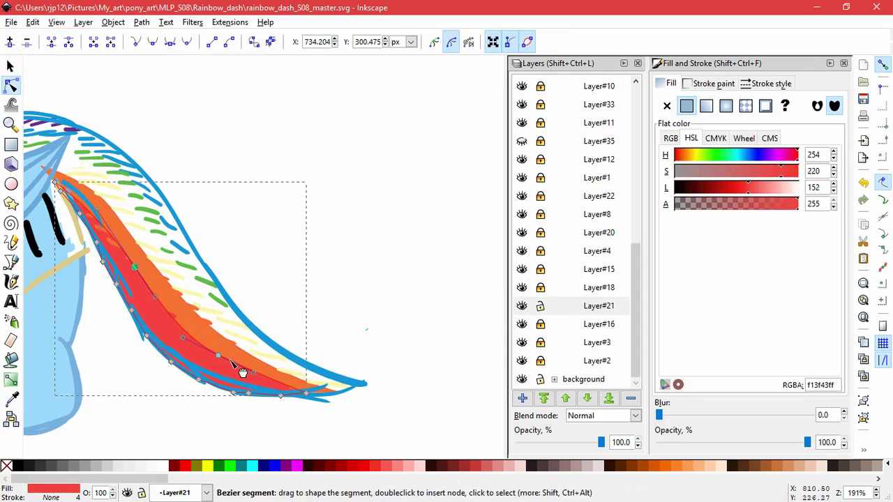
left_click_drag(218, 356, 225, 364)
left_click_drag(260, 382, 266, 388)
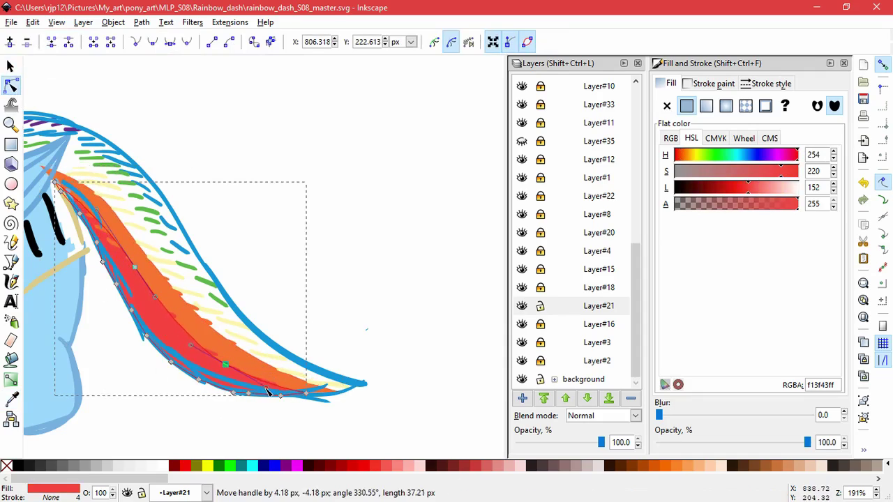
Step: Draw a closed curved band over the tail's yellow hatching, from the tail base to the tip and back
left_click(12, 262)
left_click(37, 163)
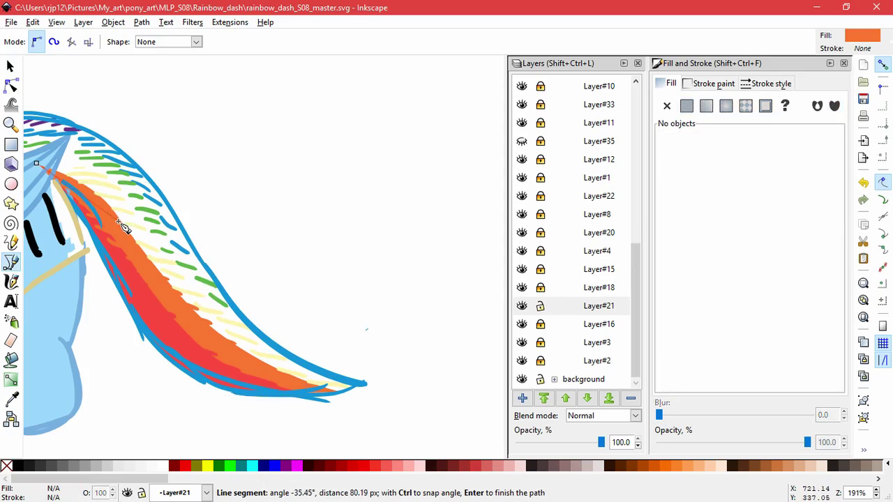
left_click_drag(119, 221, 136, 248)
left_click(183, 311)
left_click(255, 366)
left_click(333, 395)
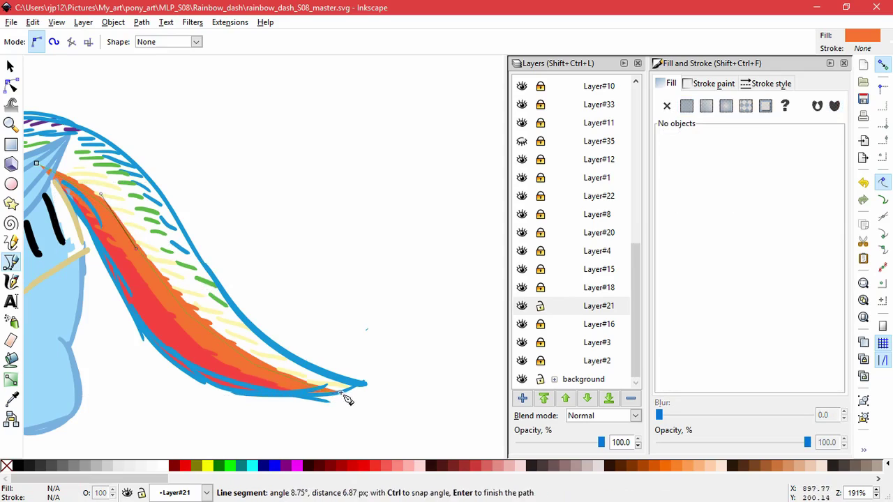
left_click(286, 355)
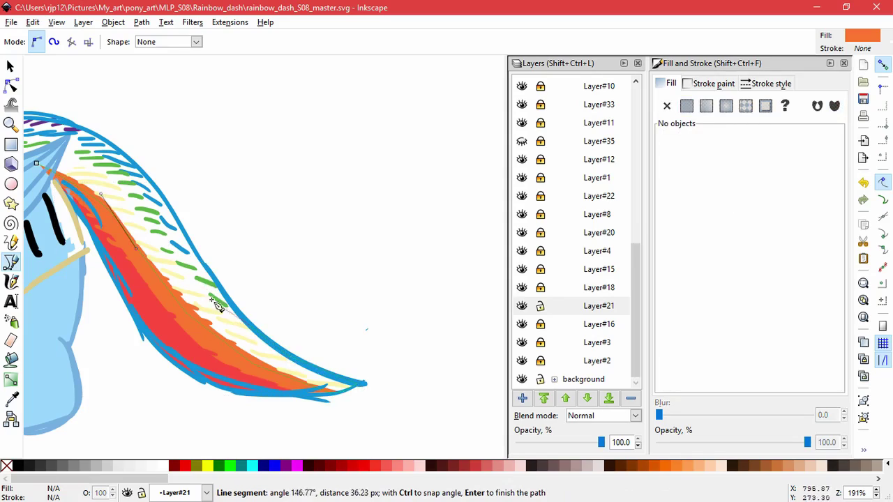
left_click_drag(216, 305, 184, 269)
left_click_drag(132, 199, 84, 163)
left_click(36, 163)
Step: Fill the third tail band with the hatching's pale yellow, fdf6afff, and clear the selection
key("d")
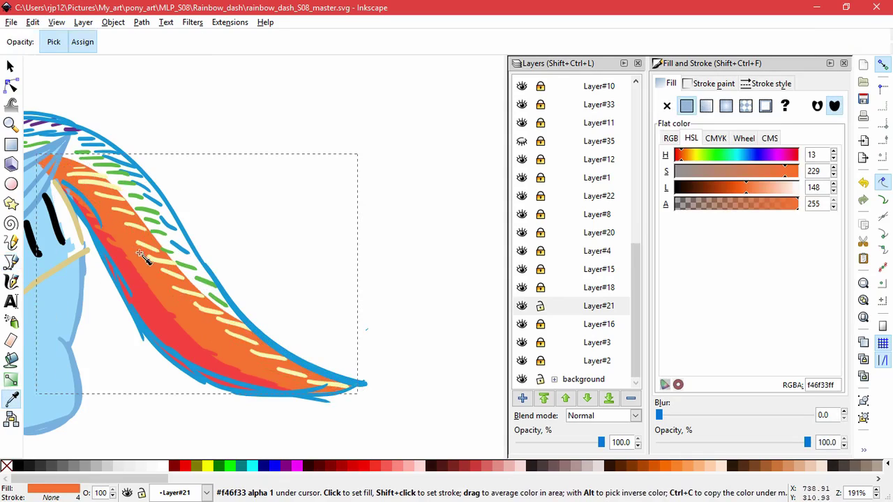
left_click(140, 254)
key("s")
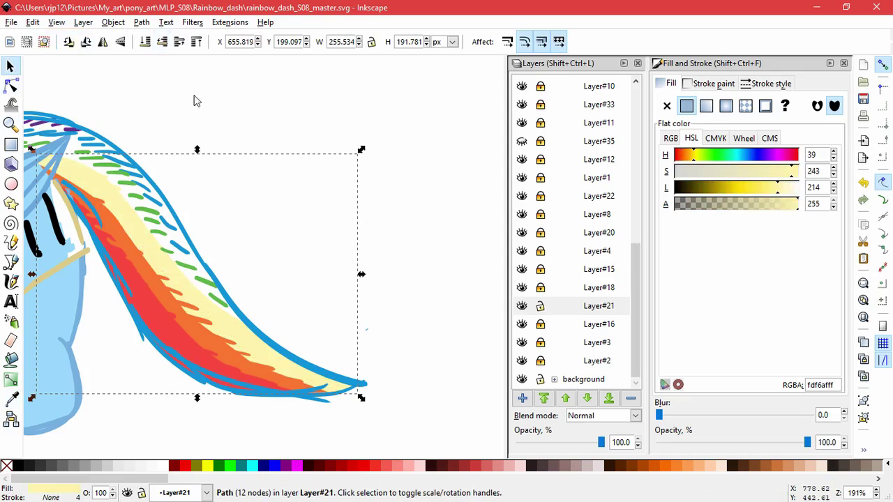
left_click(232, 214)
Step: Extend the yellow tail band's inner end to the back outline and adjust the curves of both edges near the tail base
left_click_drag(288, 233, 380, 277)
scroll(344, 255, "up", 1)
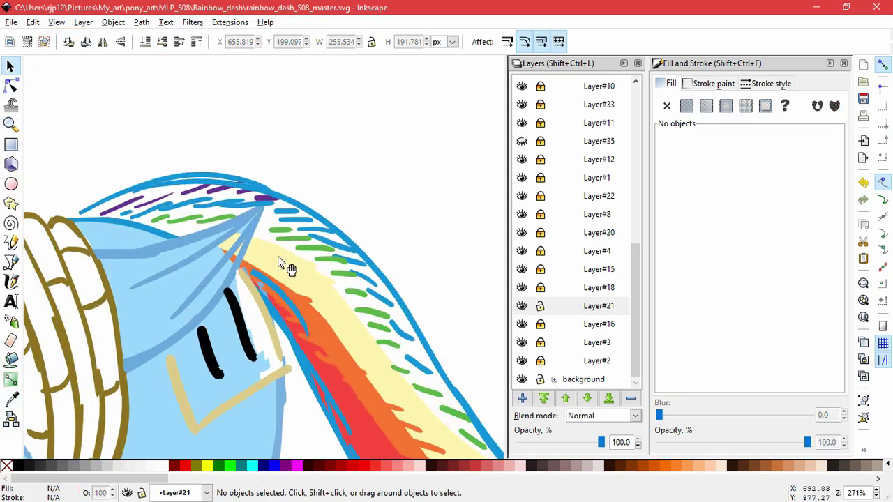
key("n")
left_click(226, 242)
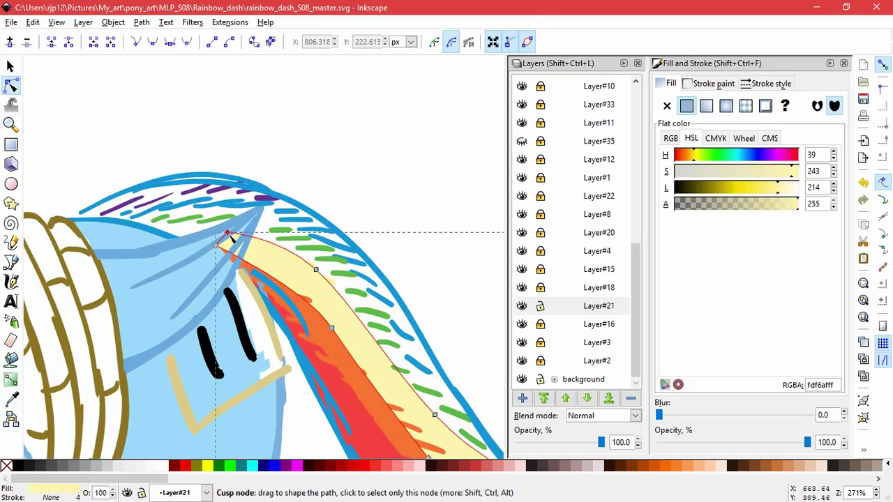
left_click(221, 239)
left_click_drag(222, 240, 148, 226)
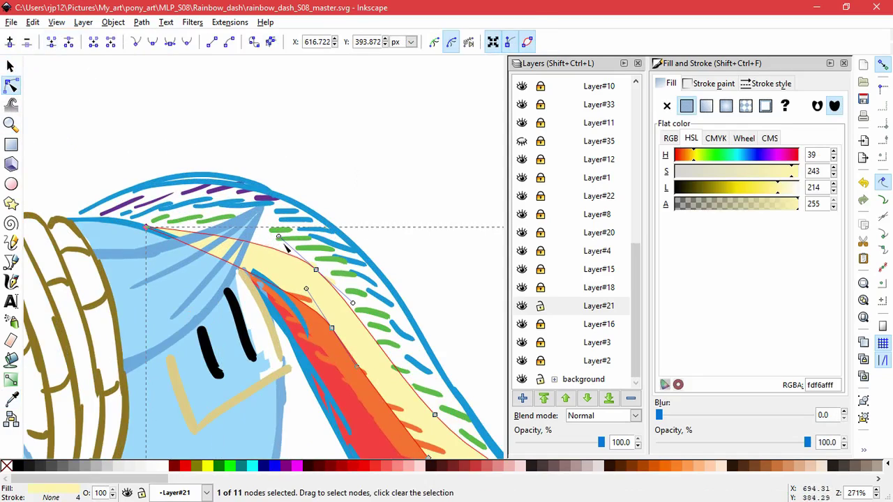
left_click_drag(279, 238, 259, 213)
left_click_drag(316, 270, 279, 258)
left_click(332, 327)
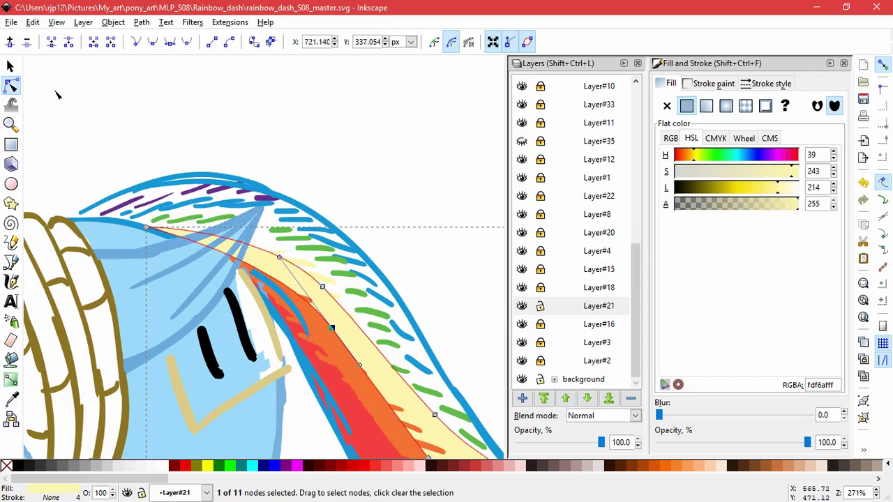
Step: Lower the yellow tail band beneath the orange band
left_click(11, 67)
left_click(166, 43)
left_click(11, 86)
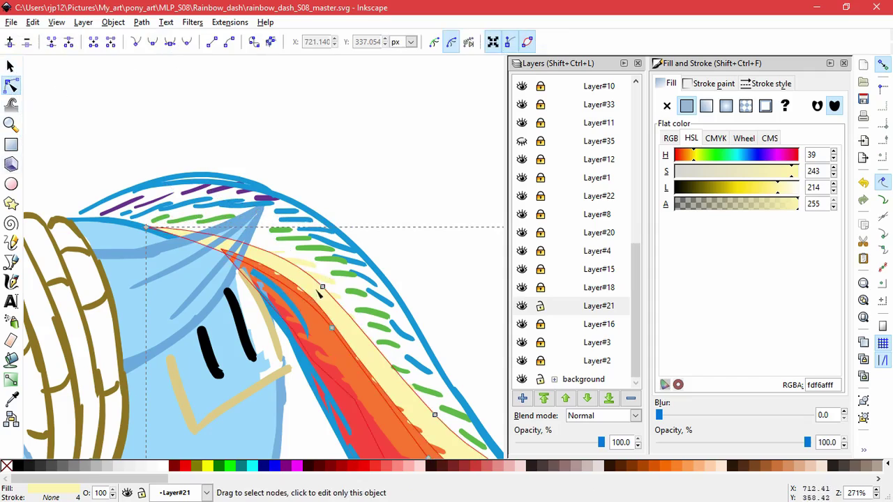
Step: Reshape the yellow band's upper edge by moving its nodes and curve handles to follow the hatching, and clear the selection
left_click_drag(322, 286, 324, 275)
left_click_drag(269, 214, 240, 210)
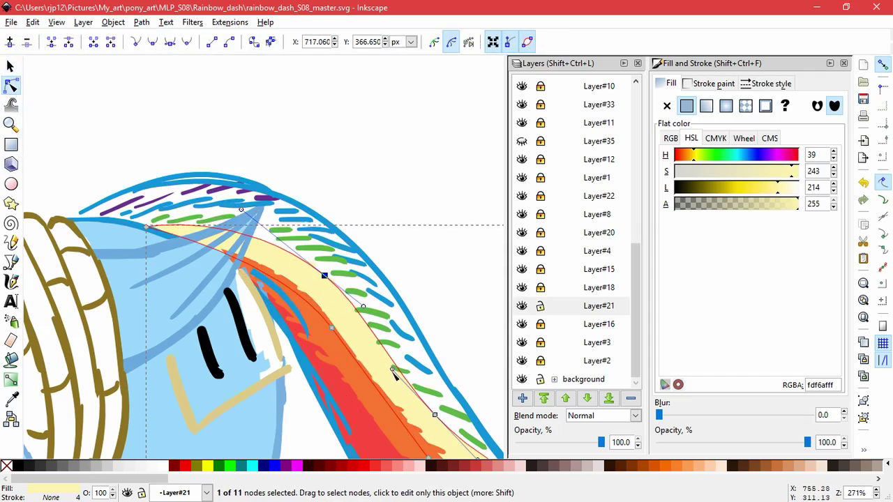
left_click_drag(392, 370, 380, 348)
left_click(471, 363)
left_click_drag(470, 363, 333, 248)
scroll(366, 258, "down", 1)
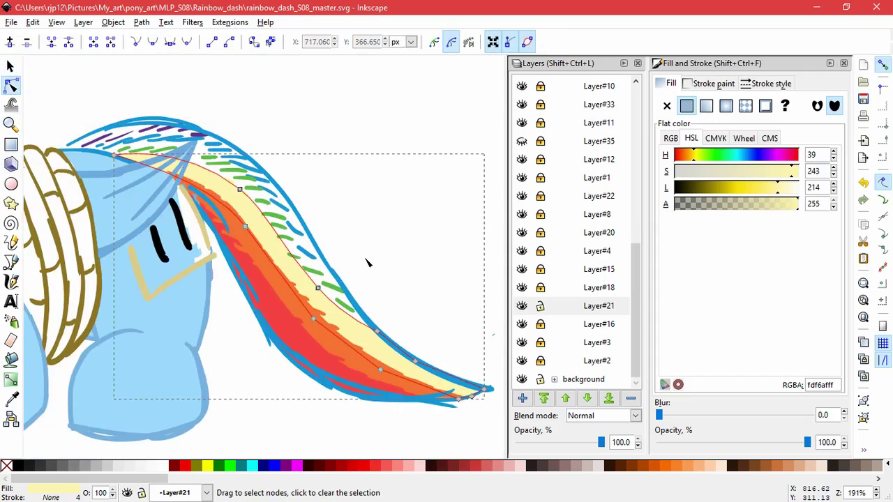
left_click_drag(377, 331, 392, 348)
double_click(331, 221)
left_click_drag(331, 230, 371, 291)
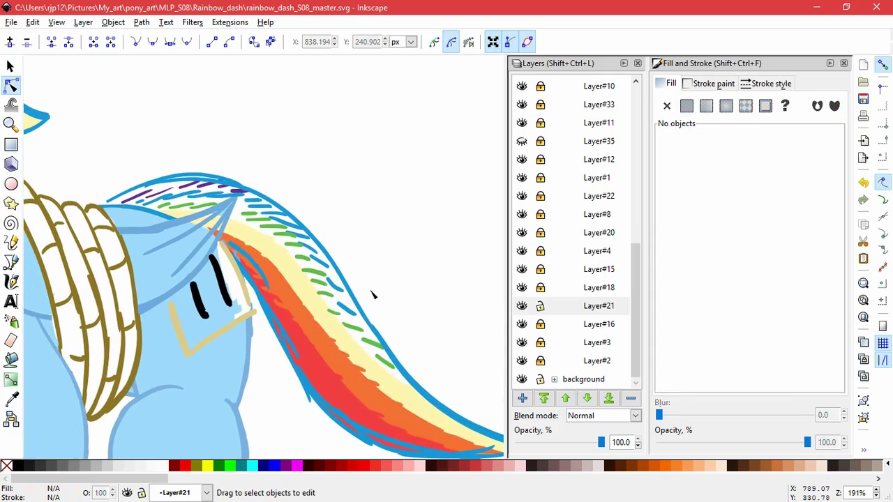
Step: Draw a closed curved band over the tail's green hatching, from the back outline down toward the tip and back
key("b")
key("plus")
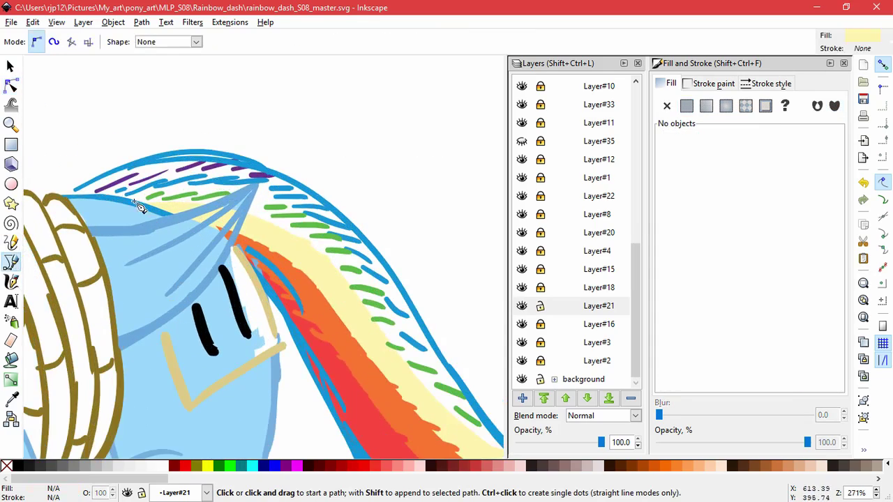
left_click(123, 198)
left_click_drag(228, 188, 287, 195)
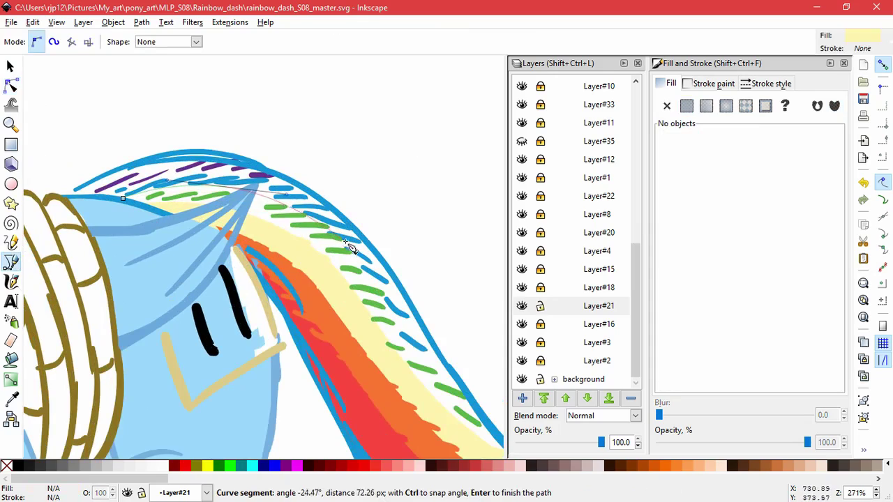
left_click_drag(384, 293, 309, 277)
key("space")
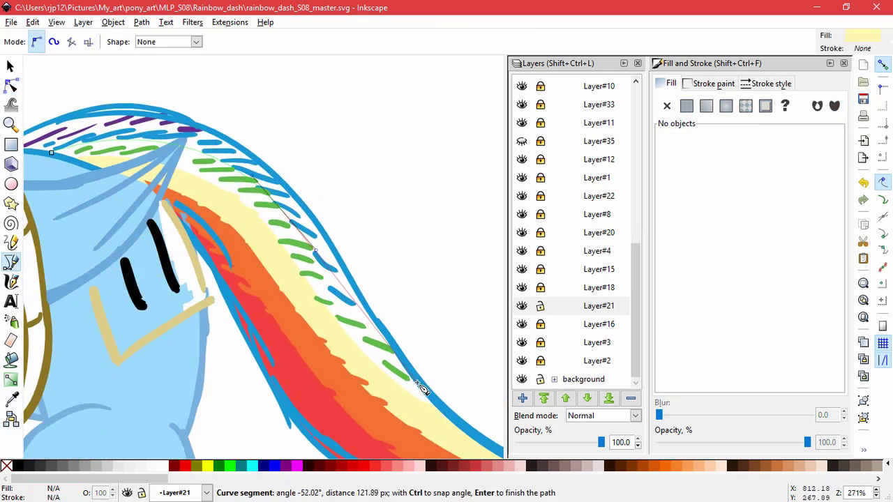
left_click_drag(425, 391, 494, 443)
left_click(448, 430)
left_click(348, 366)
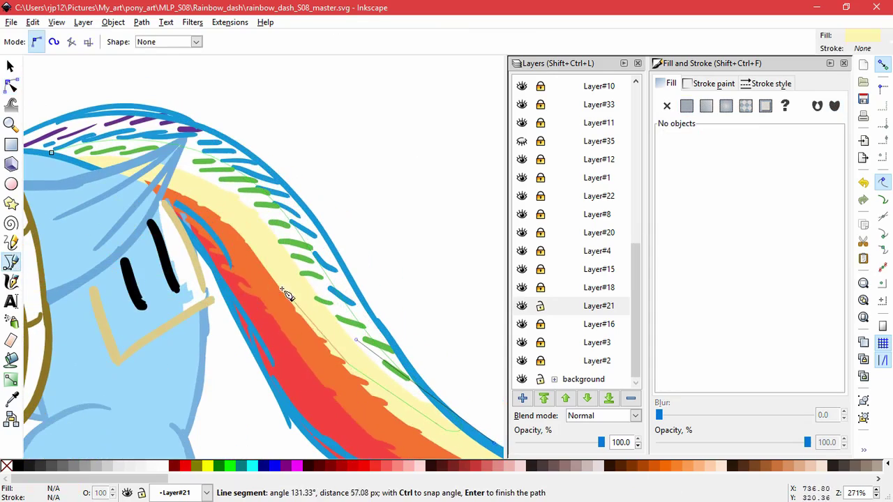
left_click(52, 152)
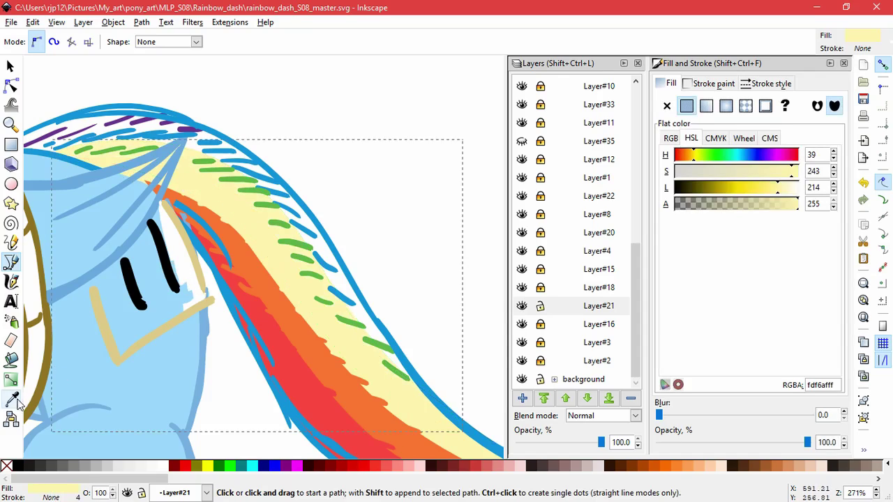
Step: Fill the fourth tail band with the hatching's green, 5fbd4aff, and lower it beneath the yellow band
left_click(12, 399)
left_click(267, 204)
left_click(11, 66)
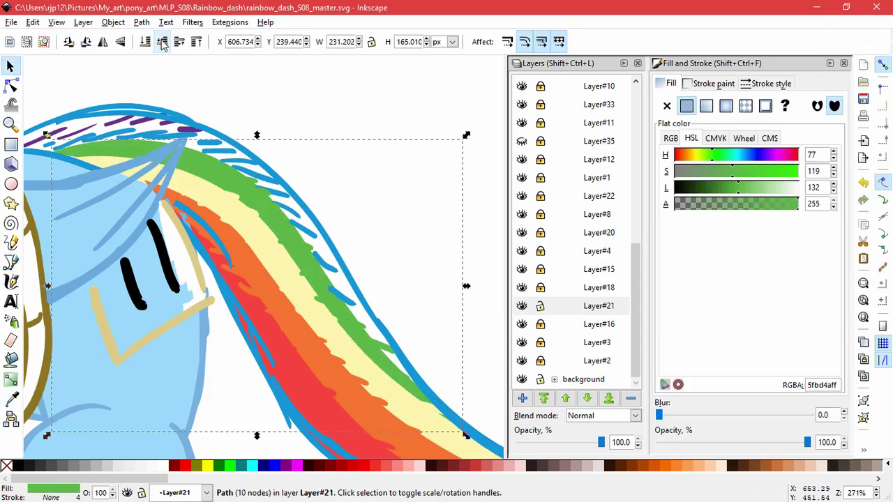
left_click(298, 173)
Step: Move the green band's starting corner slightly onto the back outline and clear the selection
key("space")
left_click_drag(129, 166, 197, 201)
left_click(188, 179)
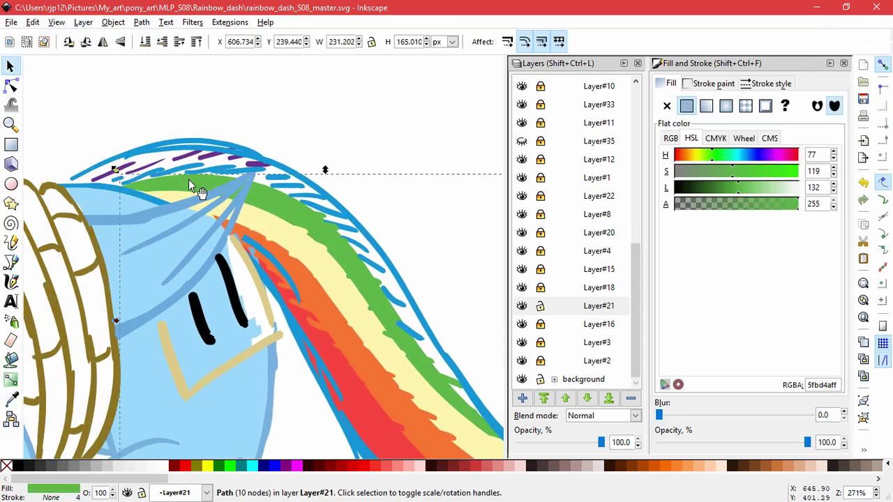
left_click(13, 85)
left_click_drag(120, 187, 118, 192)
key("Escape")
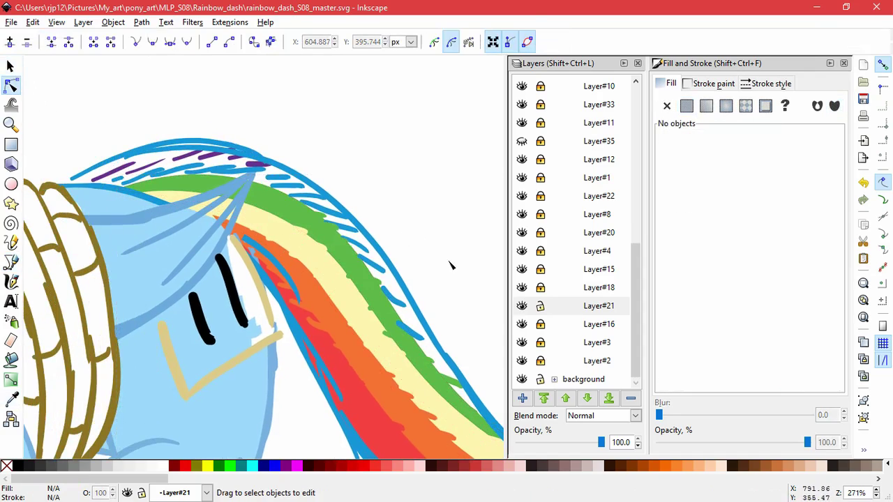
Step: Draw a closed curved band over the tail's blue hatching, starting from the back outline beyond the green band
left_click(12, 263)
left_click(97, 185)
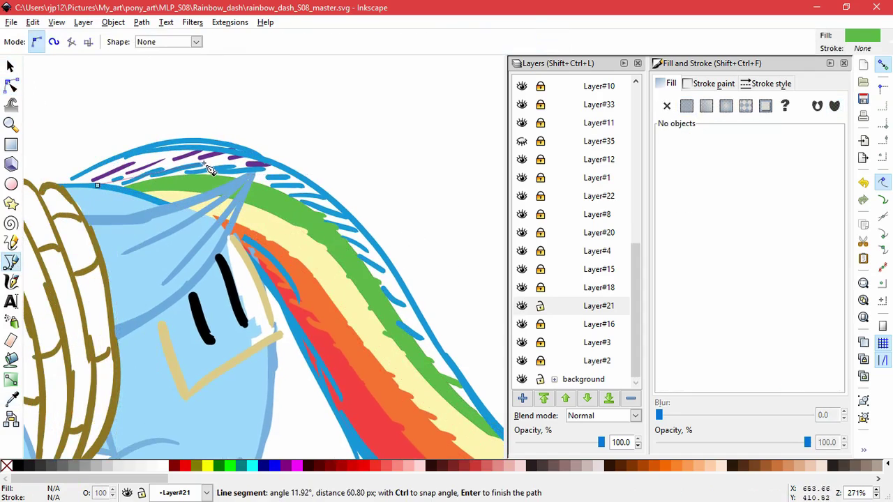
left_click_drag(223, 166, 274, 168)
left_click_drag(341, 210, 382, 234)
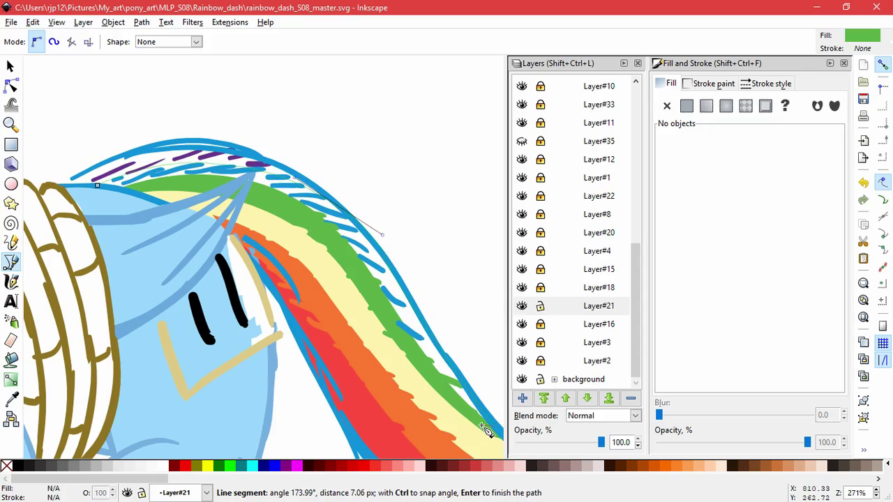
left_click(97, 185)
Step: Fill the fifth tail band with the hatching's blue, 1c98d5ff, and lower it beneath the green band
key("d")
left_click(223, 171)
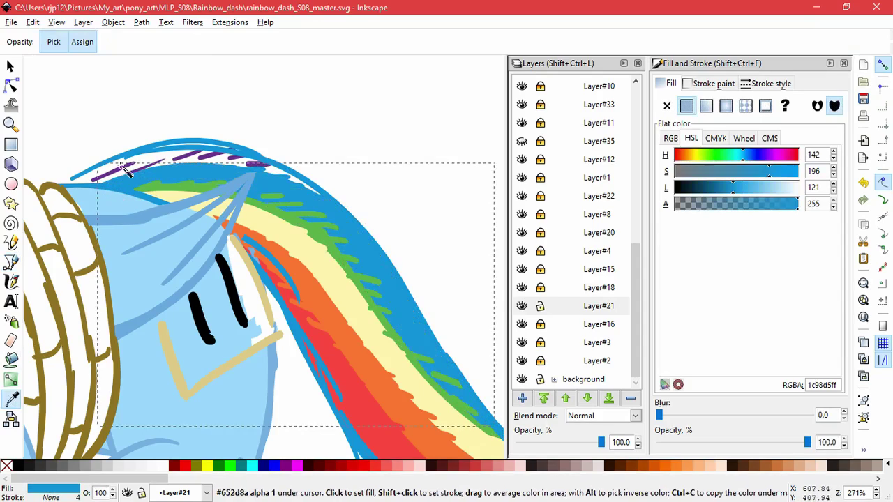
key("s")
left_click(166, 42)
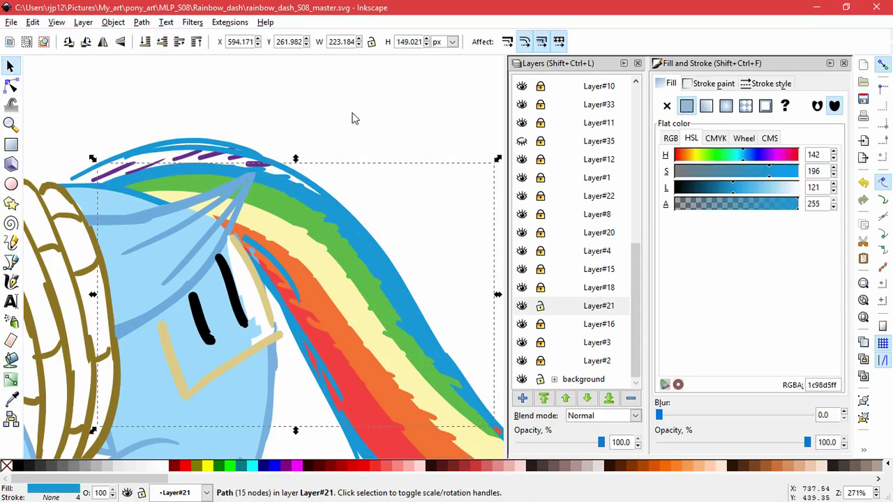
left_click(55, 159)
Step: Begin a path for the purple tail band, tracing the tail's outer outline from the back to the end of the purple hatching
left_click_drag(103, 137, 183, 157)
left_click(11, 262)
scroll(226, 198, "up", 3)
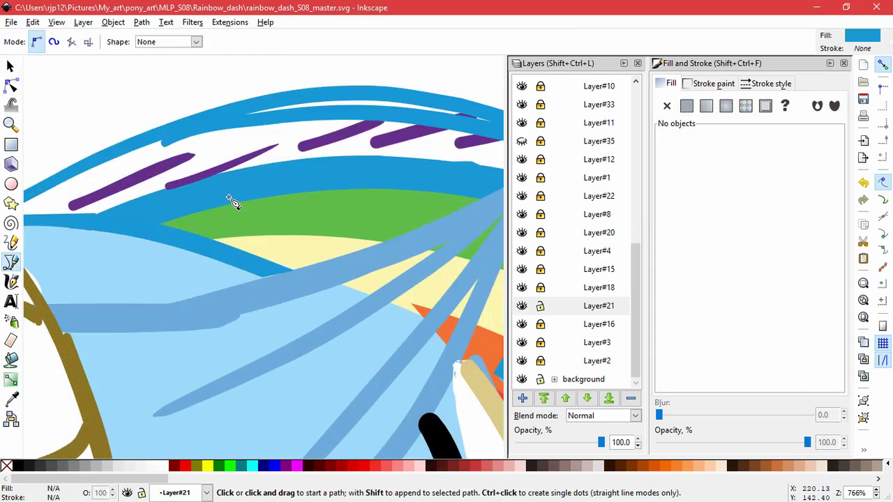
scroll(227, 198, "down", 1)
left_click_drag(281, 203, 239, 210)
scroll(244, 197, "down", 1)
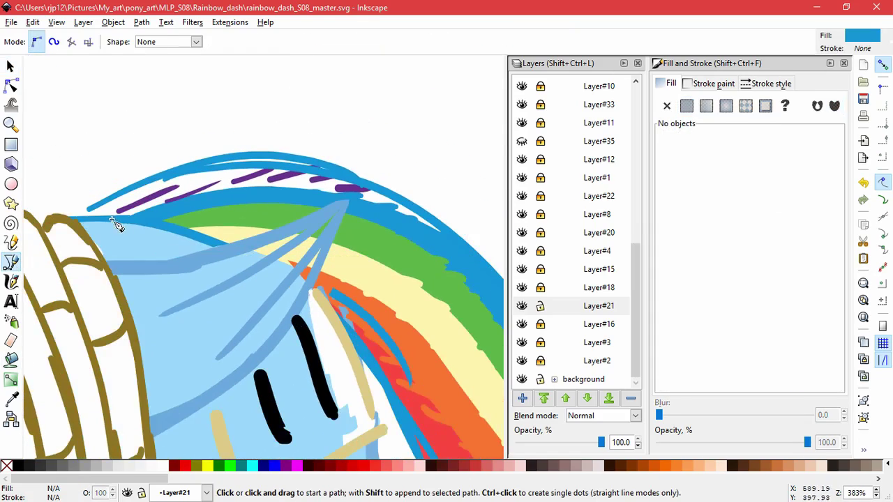
left_click(72, 218)
left_click(230, 161)
left_click(268, 156)
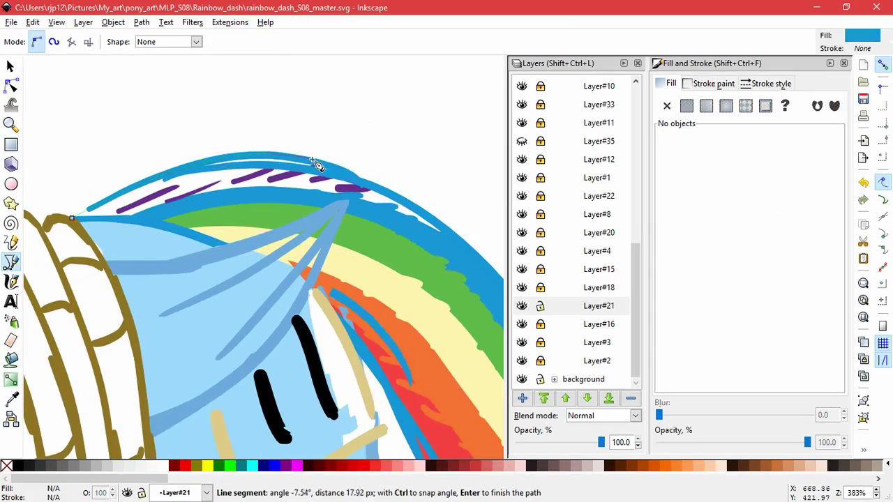
left_click(371, 185)
left_click(451, 236)
left_click(445, 241)
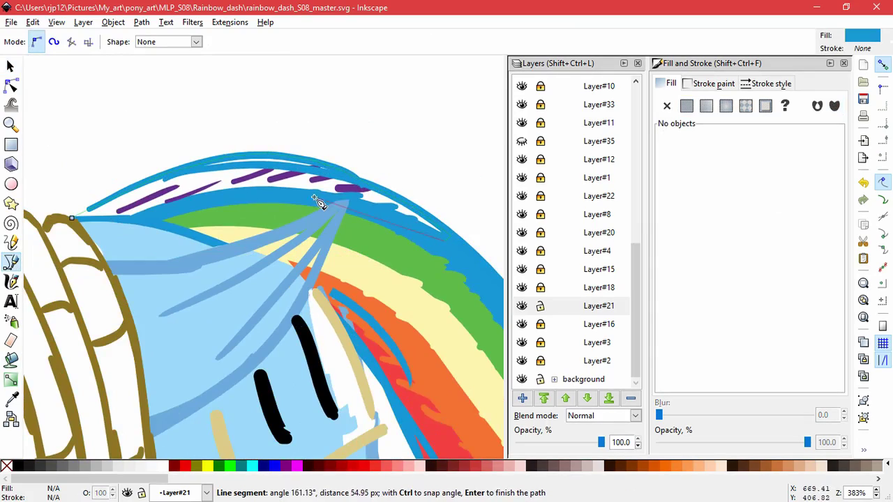
Step: Close the path back along the blue band's upper edge and fill it with the hatching's purple, 652d8aff
left_click(315, 199)
left_click(229, 194)
left_click(163, 209)
left_click(104, 220)
left_click(72, 218)
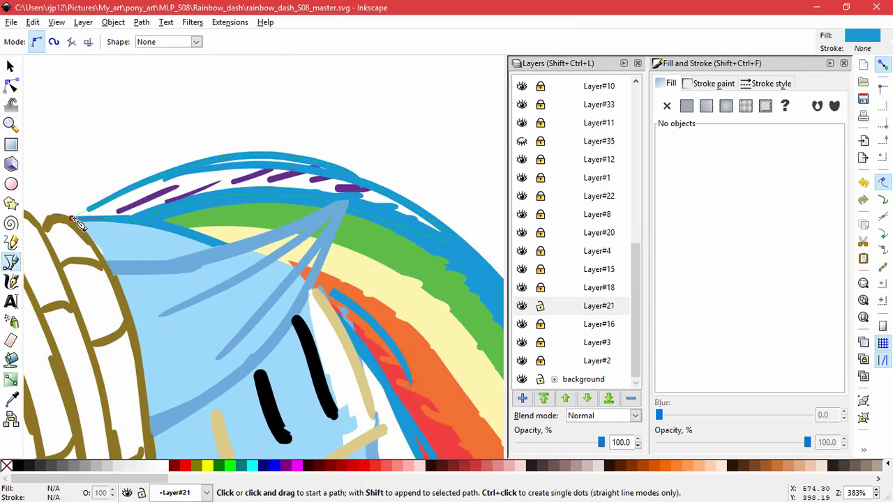
key("d")
left_click(159, 204)
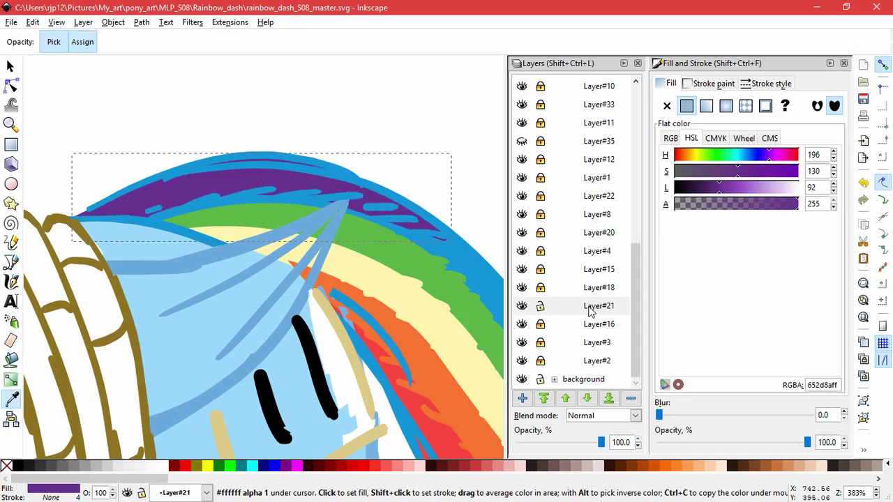
Step: Hide the sketch layers holding the tail's colour hatching, including Layer#30
left_click(523, 270)
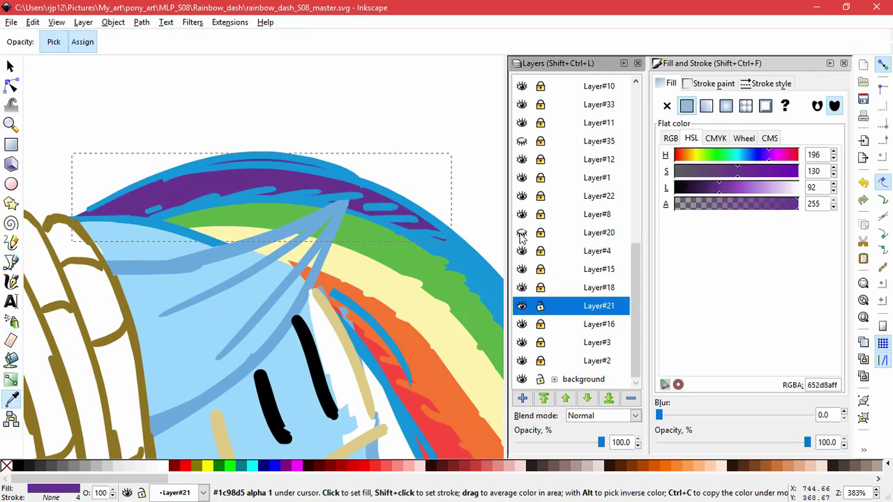
left_click(522, 159)
scroll(553, 173, "up", 3)
scroll(561, 189, "up", 4)
left_click(523, 203)
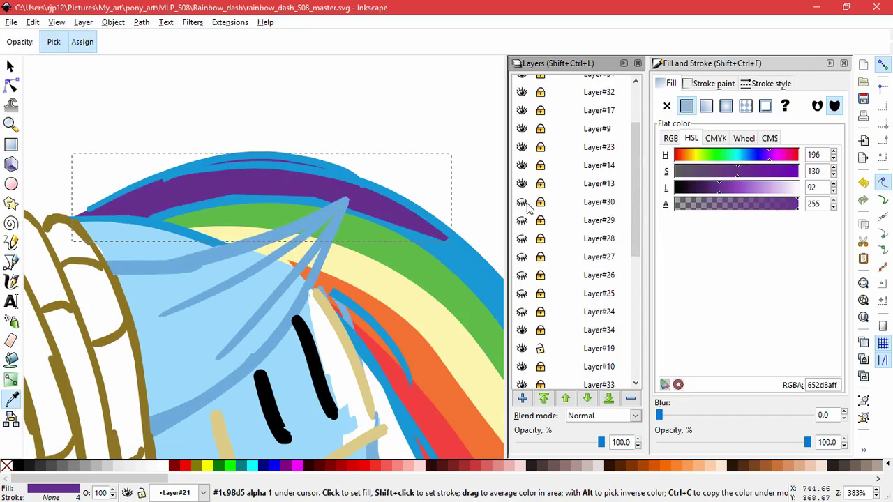
Step: Lower the purple tail band beneath the blue band and clear the selection
left_click(10, 67)
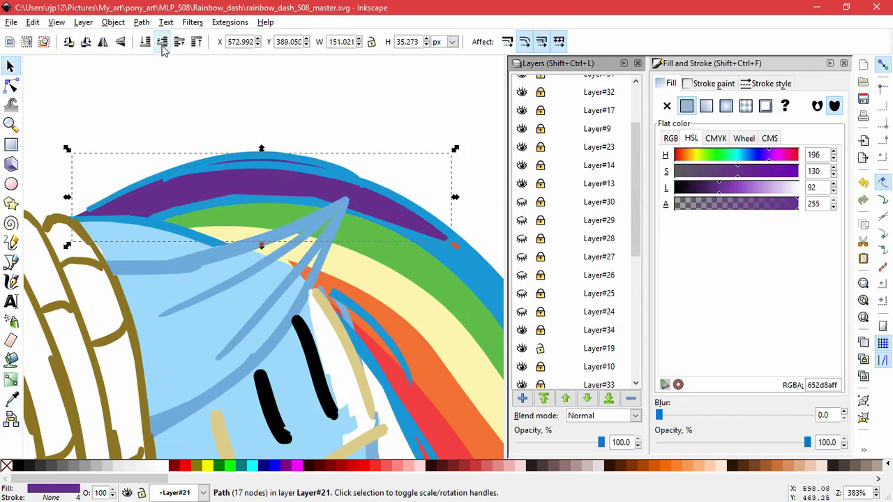
left_click(162, 45)
left_click(295, 139)
scroll(353, 162, "down", 2)
scroll(450, 219, "up", 2)
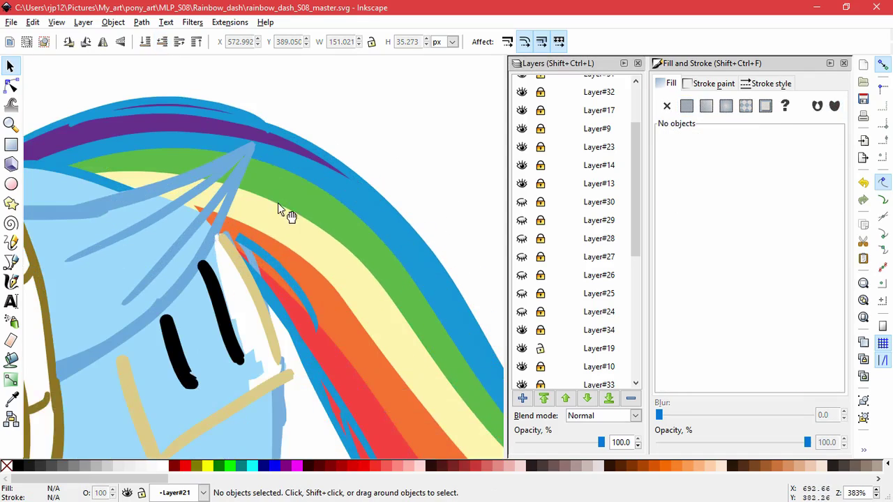
Step: Draw a closed straight-edged shape inside the pointed tuft lines that overlap the base of the tail
left_click(172, 136)
left_click(149, 130)
left_click(10, 262)
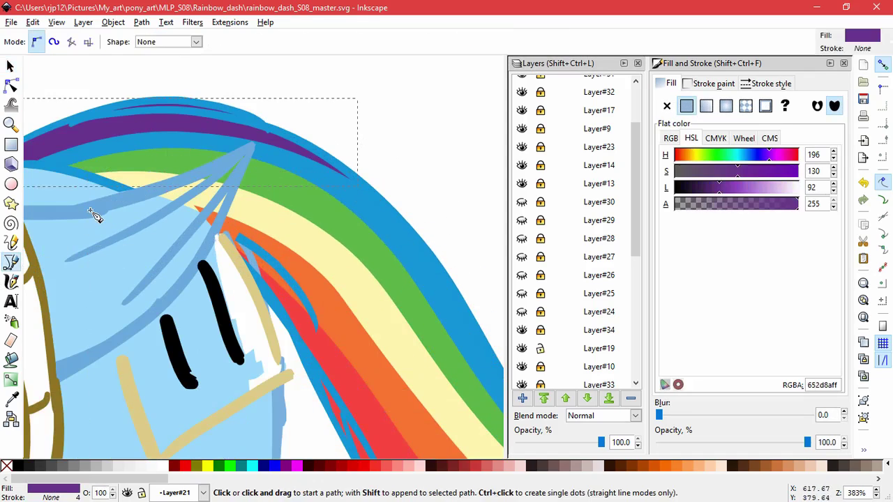
left_click(90, 210)
left_click(217, 166)
left_click(254, 155)
left_click(204, 261)
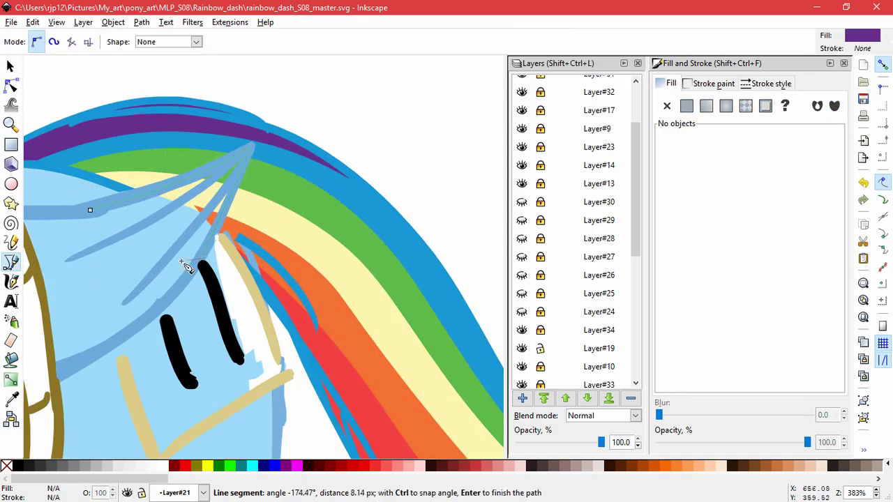
left_click(125, 261)
left_click(90, 210)
Step: Fill the tuft shape with the body's light blue, 9edbfaff, and clear the selection
left_click(11, 398)
left_click(65, 330)
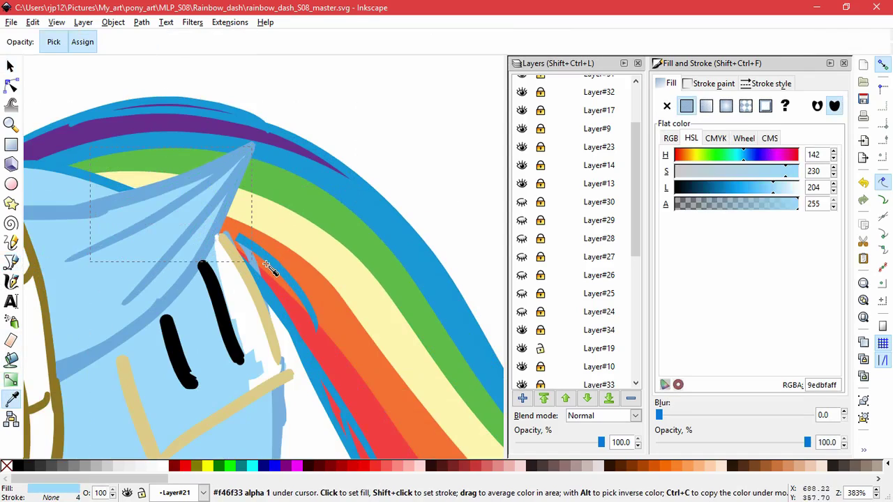
left_click(11, 66)
key("Escape")
Step: Unlock Layer#32 and delete the white hatching behind the tag on the pony's hip
scroll(585, 218, "up", 2)
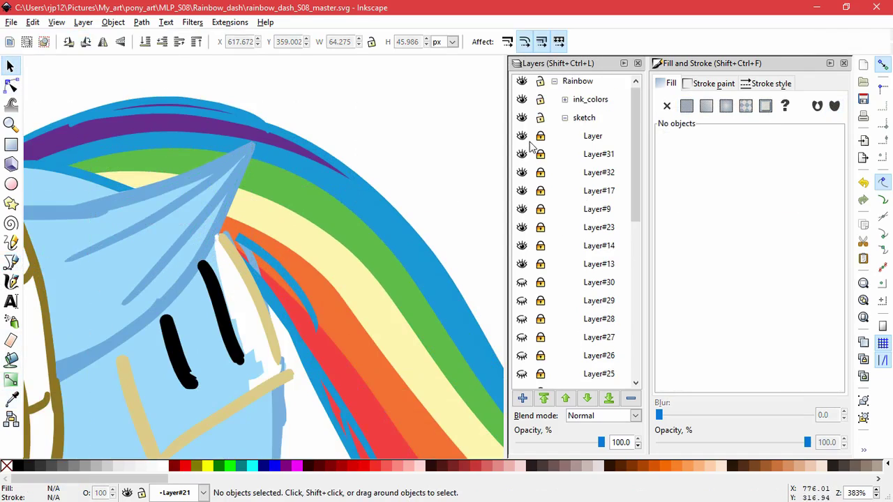
left_click(523, 155)
left_click(523, 155)
left_click(521, 173)
left_click(522, 173)
left_click(551, 174)
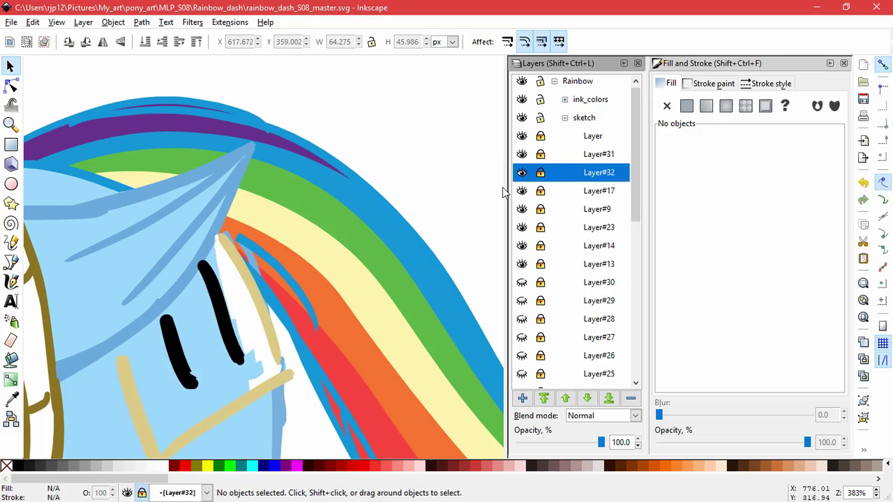
left_click(247, 297)
key("Delete")
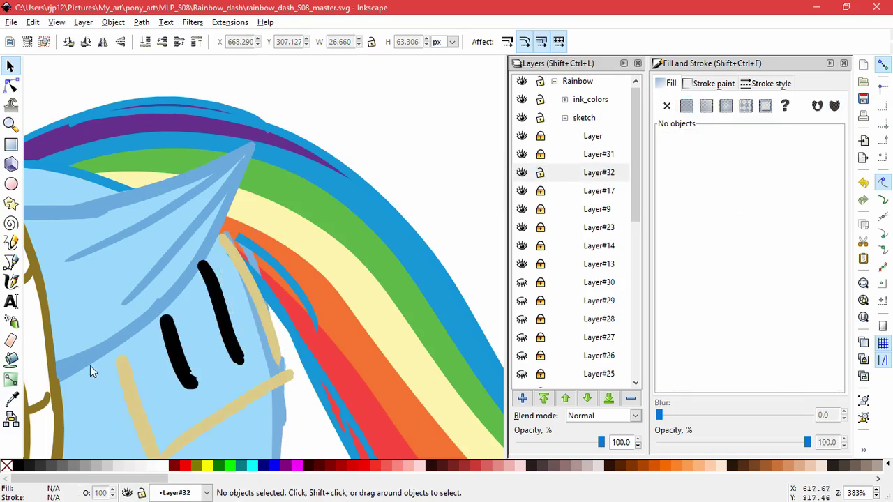
Step: Draw a closed straight-edged shape on Layer#32 following the tag's tan outline and the lower edge of the tuft
key("b")
scroll(123, 369, "down", 2)
left_click(113, 293)
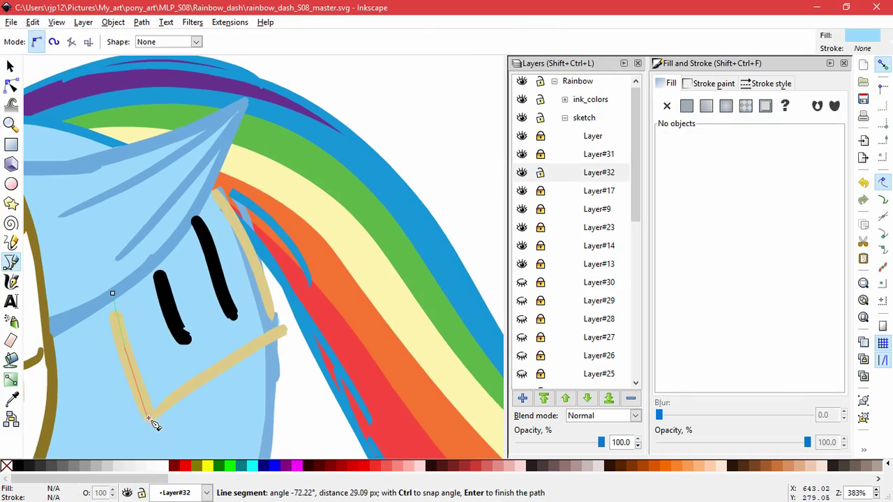
left_click(149, 419)
left_click(283, 331)
left_click(264, 279)
left_click(232, 209)
left_click(218, 191)
left_click(172, 230)
left_click(113, 293)
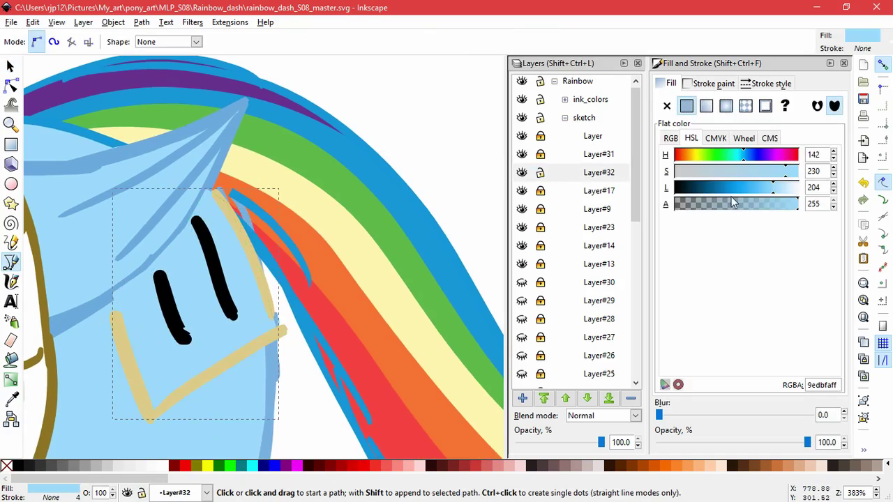
Step: Fill the tag shape with white, ffffffff, and lower Layer#32 until it sits directly above Layer#20
left_click_drag(767, 187, 831, 184)
left_click(587, 399)
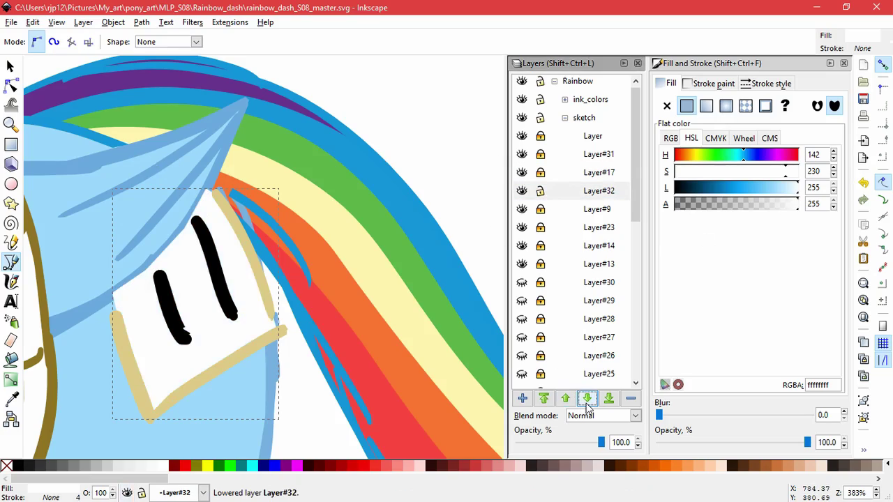
left_click(587, 398)
left_click(587, 398)
left_click(587, 398)
left_click(587, 398)
left_click(587, 398)
left_click(587, 398)
left_click(586, 398)
left_click(587, 398)
left_click(587, 398)
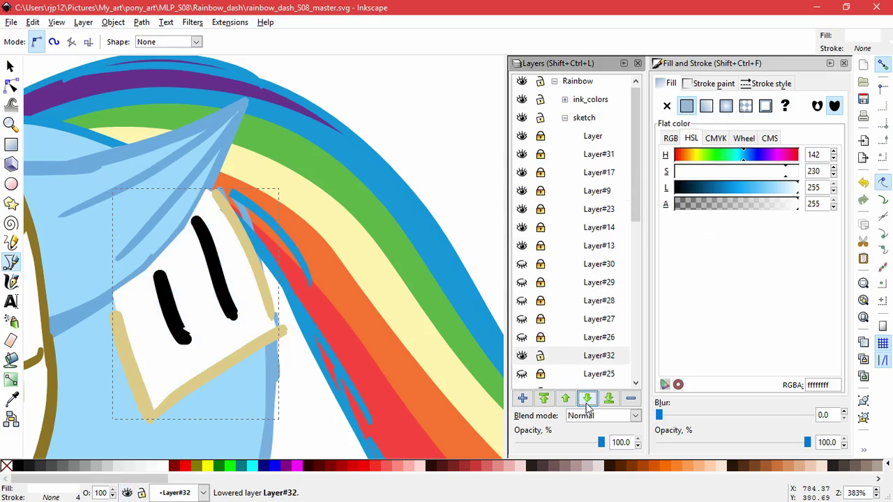
left_click(587, 398)
left_click(587, 398)
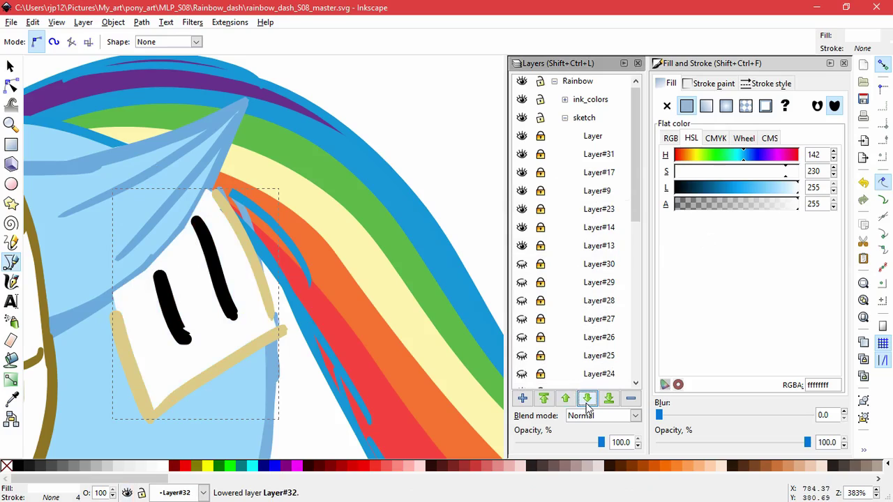
left_click(11, 65)
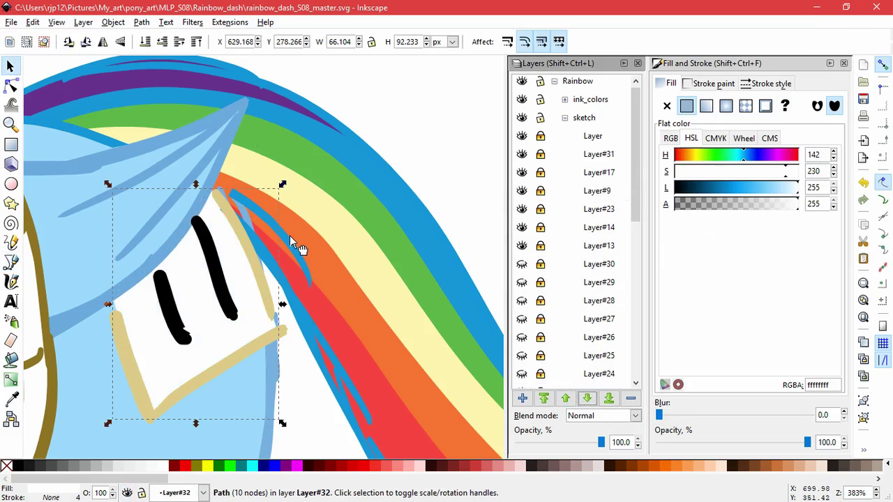
left_click_drag(292, 237, 391, 187)
key("ctrl+z")
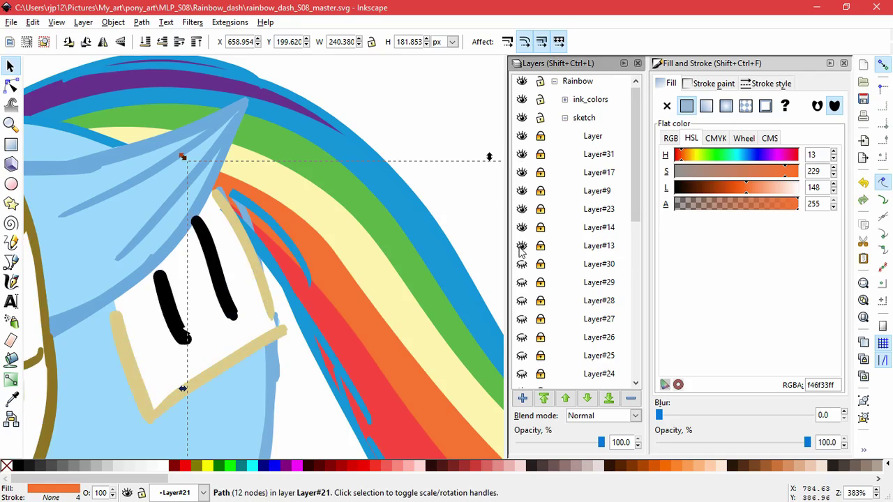
Step: Unlock Layer#13 and reshape the masked group's path to follow the tuft's tip and lower edge
left_click(540, 246)
left_click(423, 134)
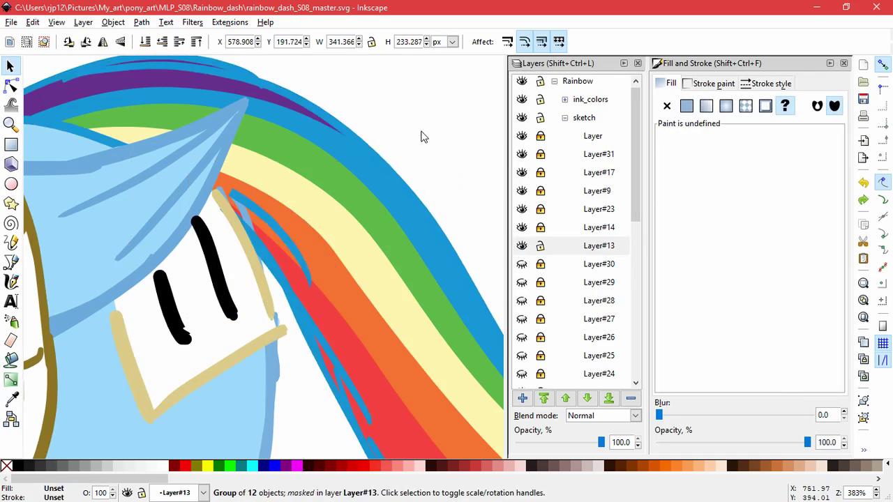
left_click(12, 85)
left_click_drag(269, 91, 247, 99)
left_click_drag(238, 202, 222, 197)
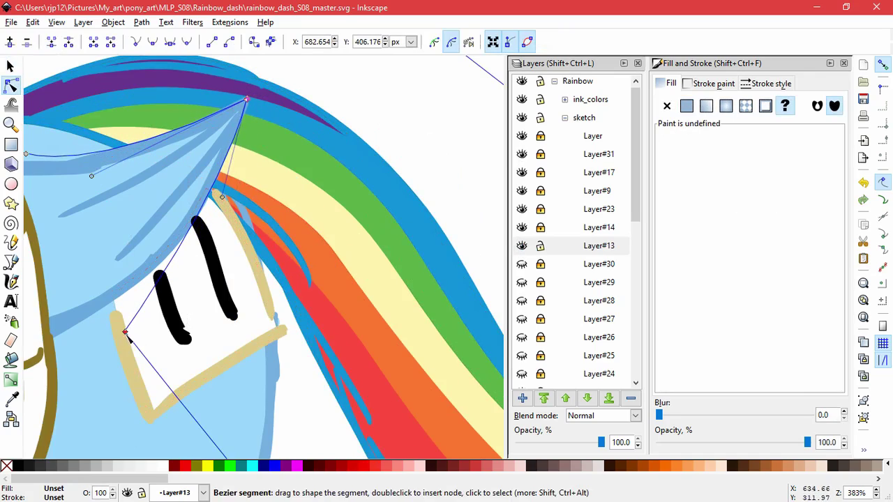
left_click_drag(124, 332, 103, 302)
left_click_drag(222, 197, 218, 261)
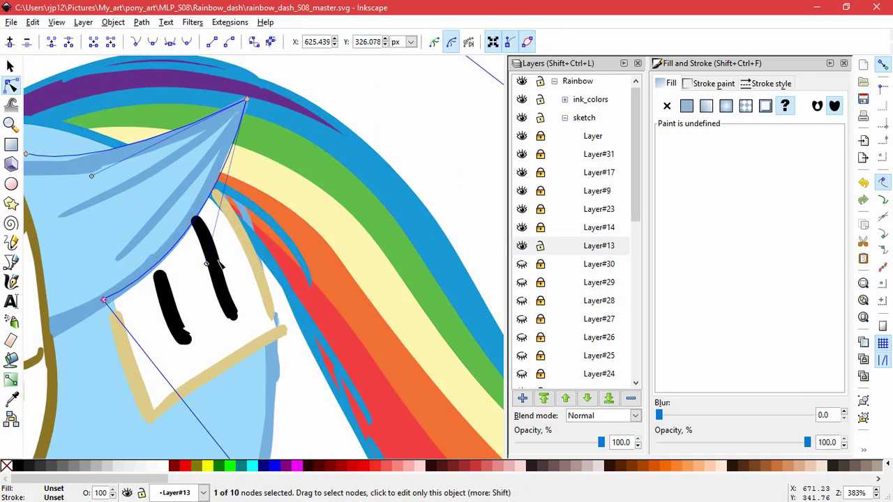
Step: Delete the nodes of the thin blue tail stroke that extend past the tuft across the orange and red bands
left_click(266, 220)
scroll(113, 172, "down", 1)
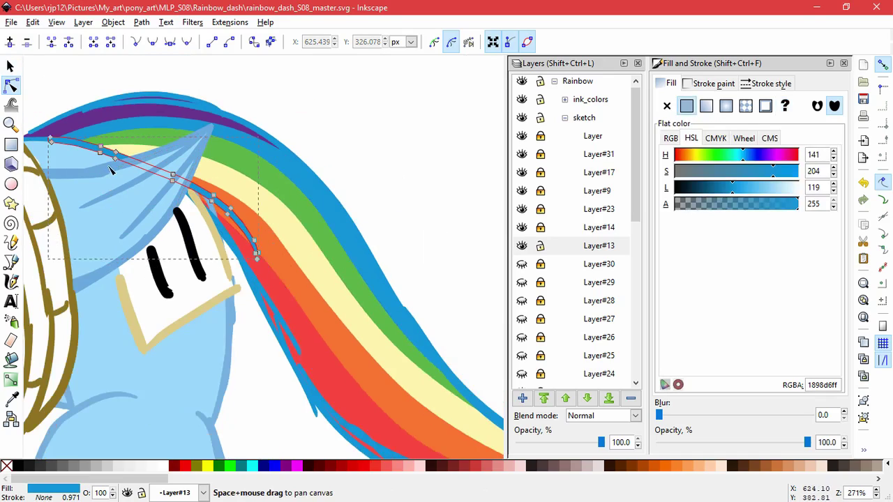
left_click_drag(112, 169, 143, 213)
scroll(288, 311, "up", 1)
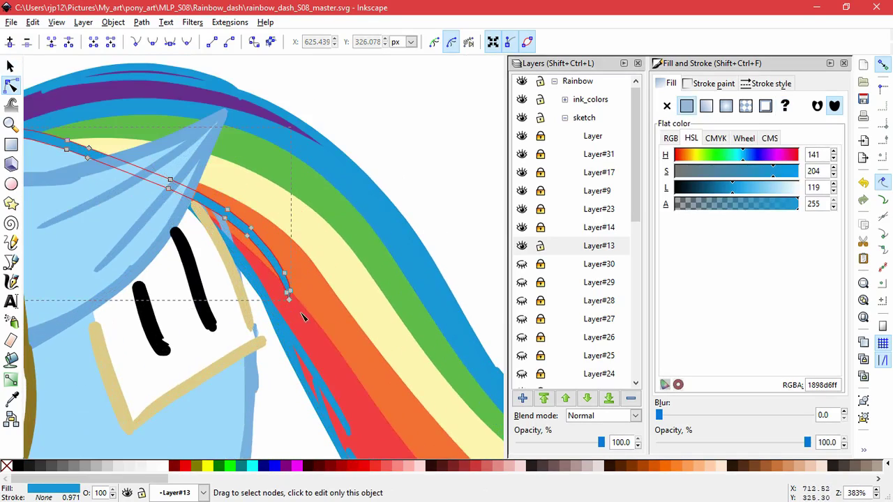
left_click_drag(297, 309, 211, 185)
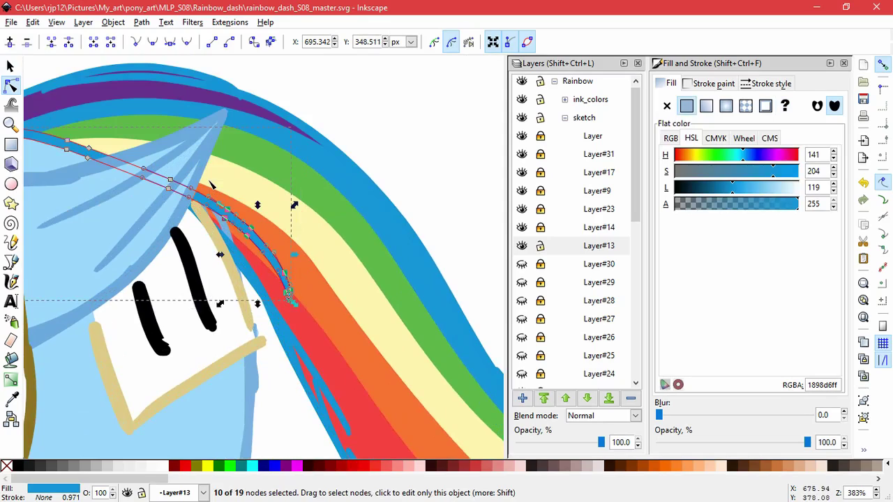
key("Delete")
Step: Pull the blue stroke's remaining end back beneath the tuft, clear the selection and lock Layer#13
mouse_move(349, 269)
left_mouse_down()
mouse_move(161, 219)
mouse_move(180, 202)
left_mouse_up()
left_click_drag(170, 180, 178, 184)
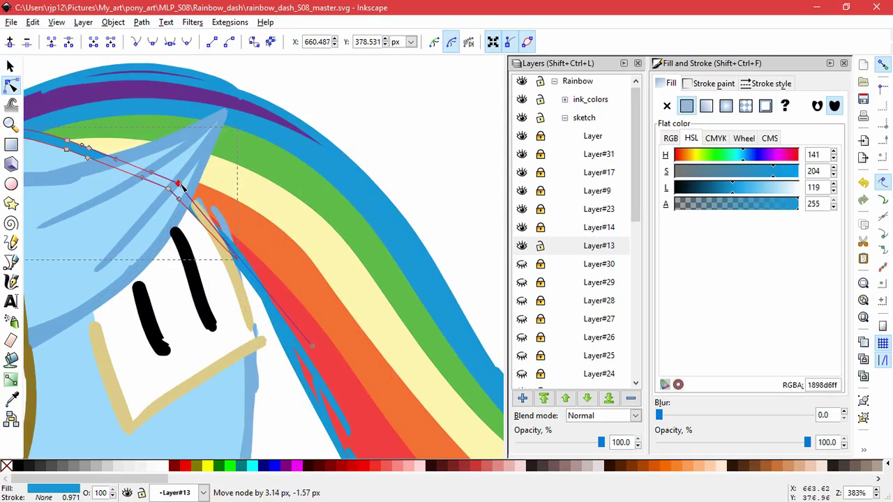
left_click_drag(312, 346, 191, 201)
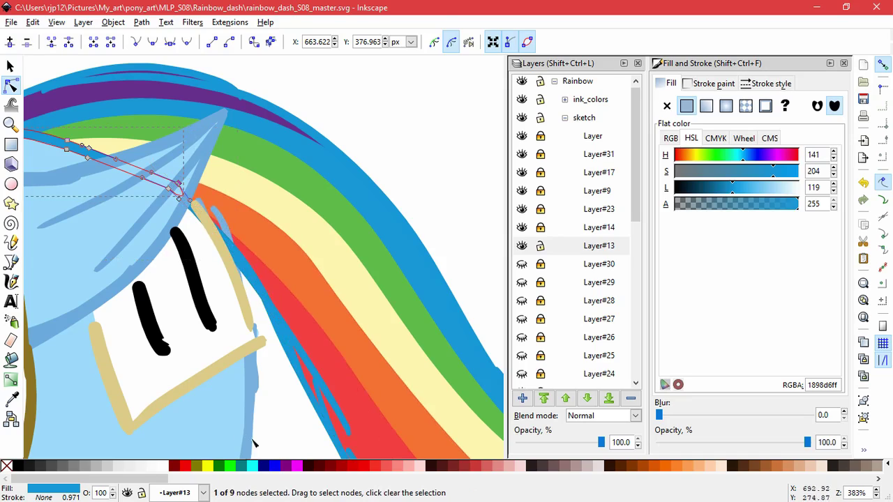
left_click(281, 387)
key("Escape")
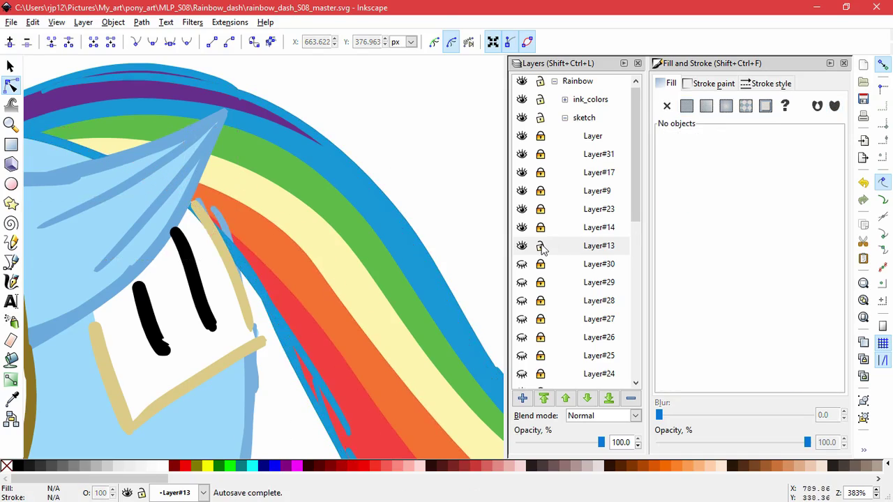
left_click(545, 247)
Step: Add a new layer directly above Layer#2 for the rope's colour
scroll(279, 427, "down", 6, "ctrl")
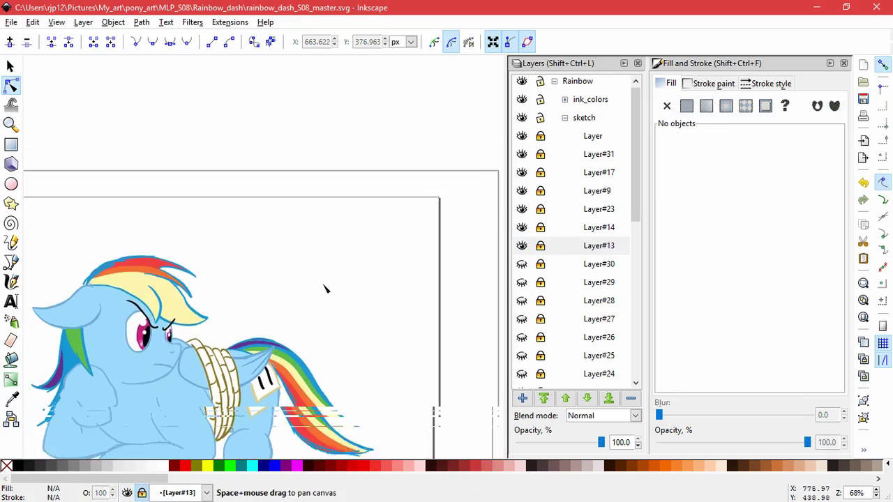
scroll(325, 289, "up", 2, "ctrl")
scroll(237, 286, "up", 2, "ctrl")
scroll(559, 342, "down", 5)
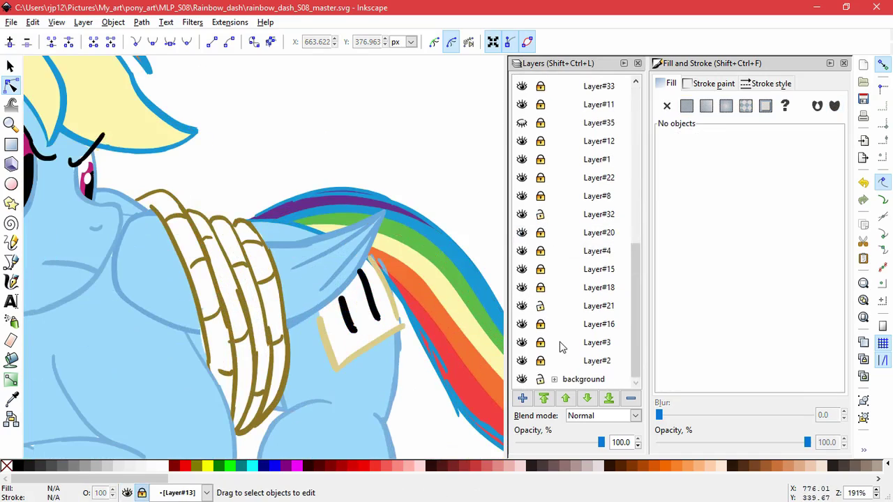
left_click(543, 361)
left_click(521, 397)
left_click(493, 297)
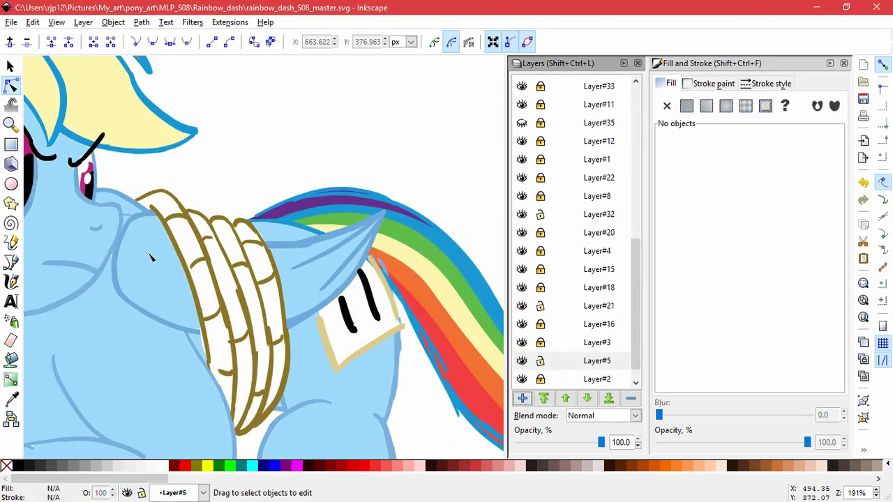
Step: Pick the tan dbcb87 from the middle rope swatch beside the page as the fill colour
scroll(243, 286, "down", 4, "ctrl")
left_click_drag(243, 286, 272, 291)
left_click(11, 400)
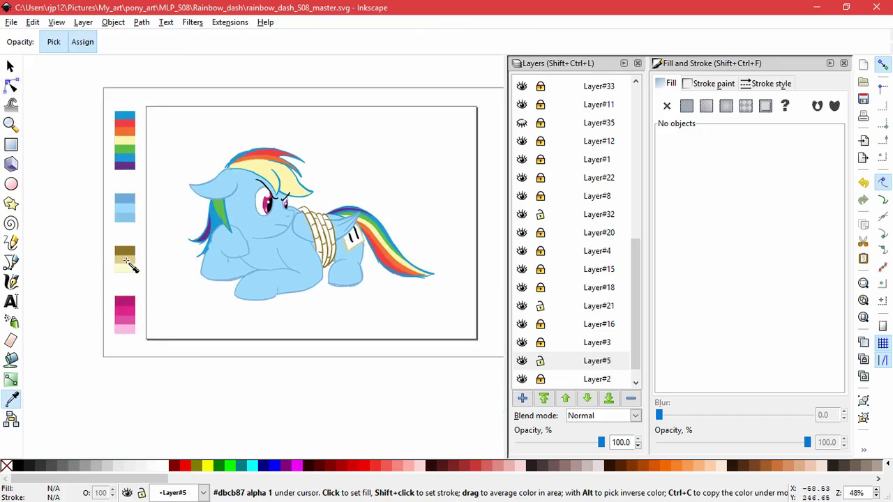
left_click(127, 260)
Step: Draw a closed straight-edged tan shape around the whole rope coil, following its brown outer lines
left_click(11, 263)
scroll(303, 220, "up", 6, "ctrl")
left_click_drag(380, 240, 96, 148)
scroll(96, 148, "down", 2, "ctrl")
left_click_drag(176, 180, 240, 225)
scroll(145, 179, "up", 1, "ctrl")
left_click(73, 95)
left_click(103, 113)
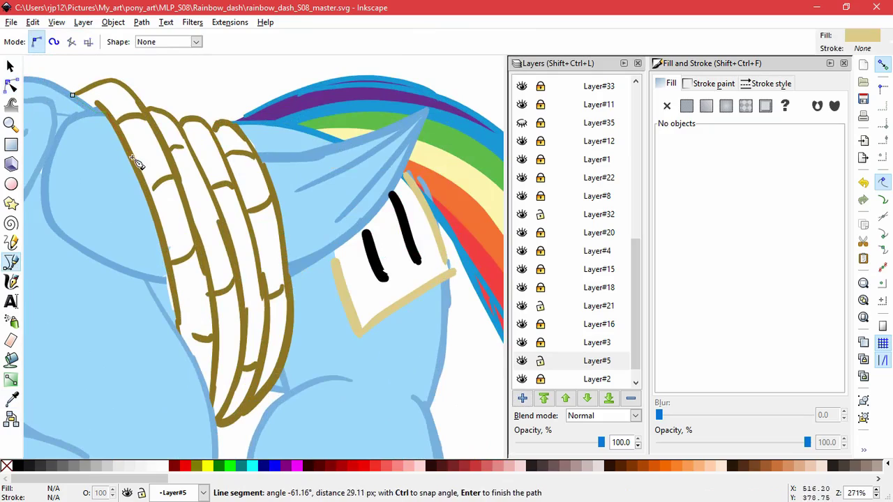
left_click(132, 157)
left_click(152, 195)
left_click(162, 237)
left_click(172, 300)
left_click(193, 356)
left_click(210, 382)
left_click(244, 412)
left_click(277, 386)
left_click(291, 347)
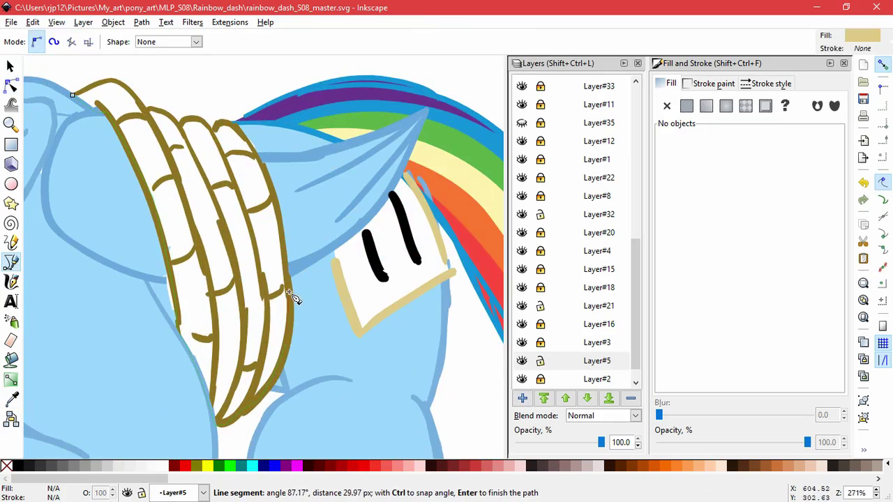
left_click(289, 246)
left_click(274, 186)
left_click(248, 139)
left_click(220, 121)
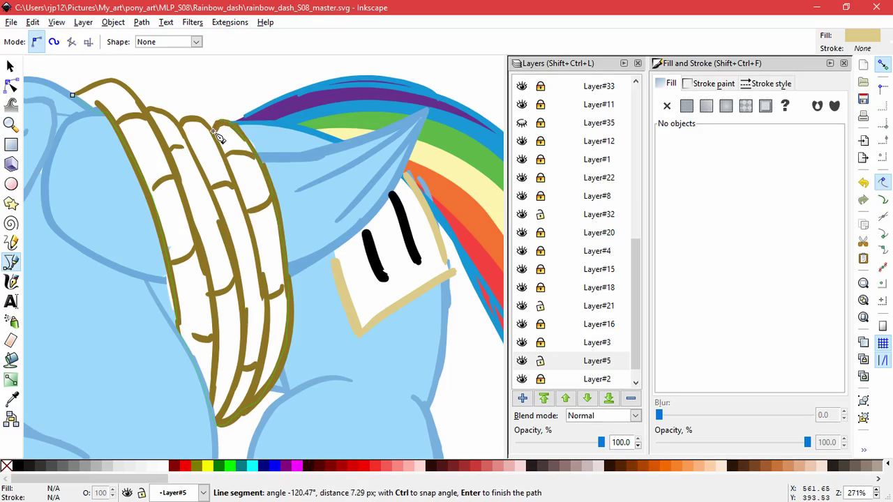
left_click(211, 131)
left_click(190, 119)
left_click(179, 128)
left_click(164, 112)
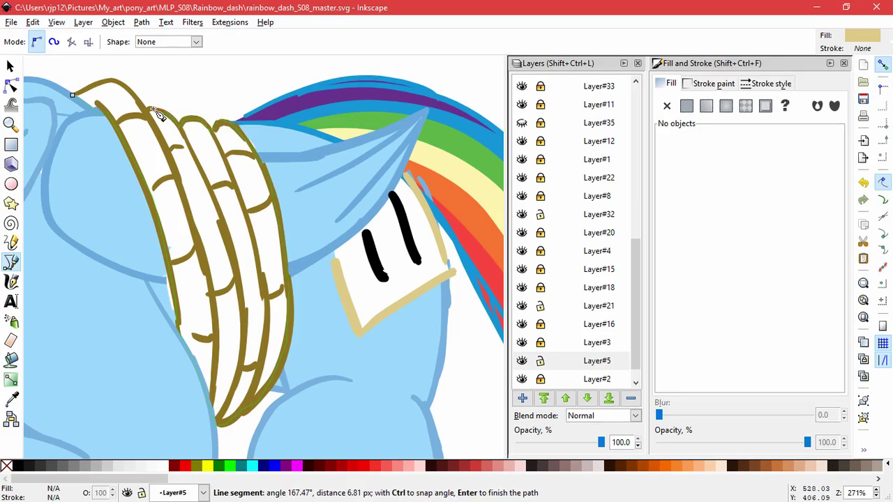
left_click(146, 111)
left_click(138, 99)
left_click(73, 93)
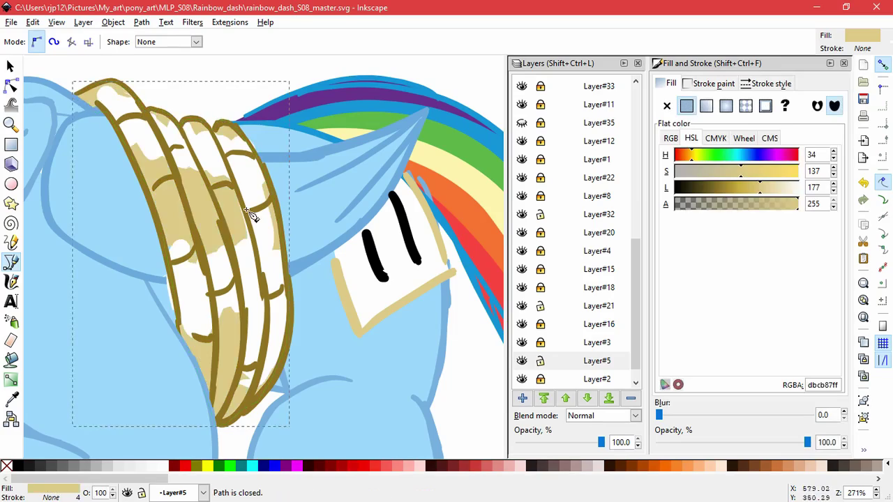
Step: Lock the new rope layer and Layer#32, and unlock Layer#20 and Layer#22, which hold the rope's white hatching
key("s")
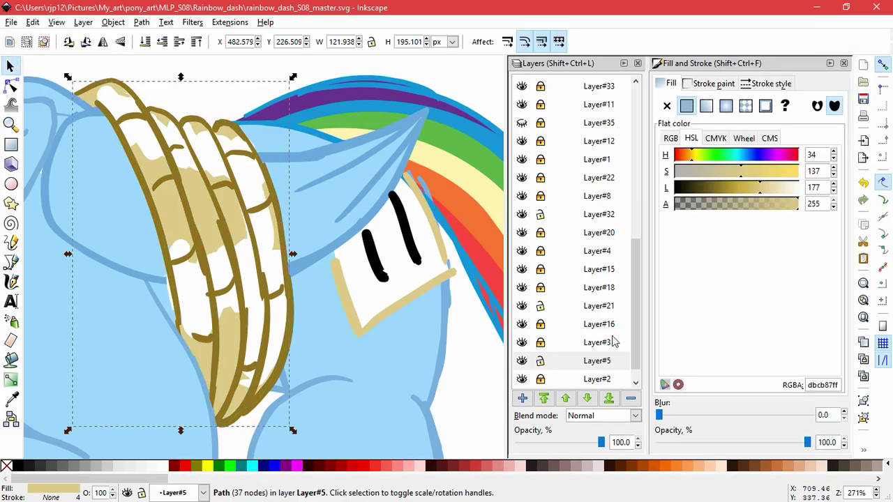
left_click(540, 361)
left_click(522, 234)
left_click(522, 233)
left_click(540, 233)
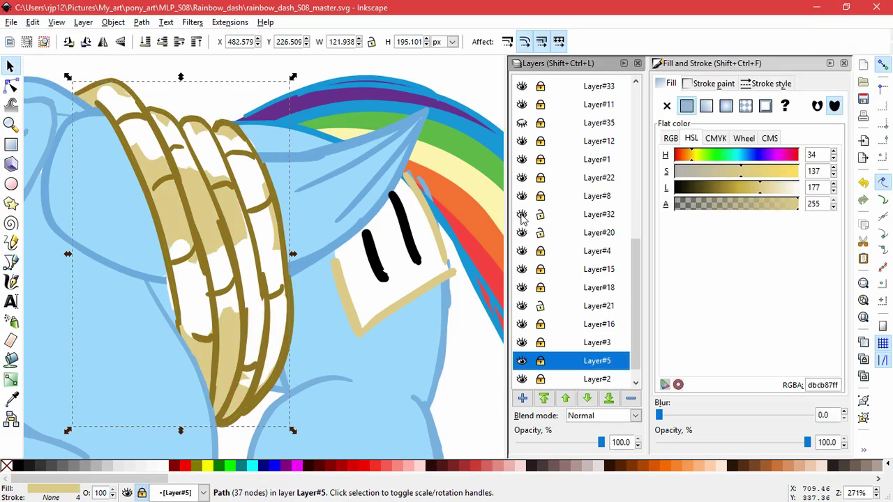
left_click(539, 215)
left_click(523, 197)
left_click(523, 198)
left_click(523, 181)
left_click(522, 181)
left_click(539, 181)
Step: Recolour the rope's white hatching with the tan dbcb87, clear the selection and show the whole page
left_click(51, 59)
left_click_drag(51, 59, 304, 397)
left_click(11, 399)
left_click(193, 185)
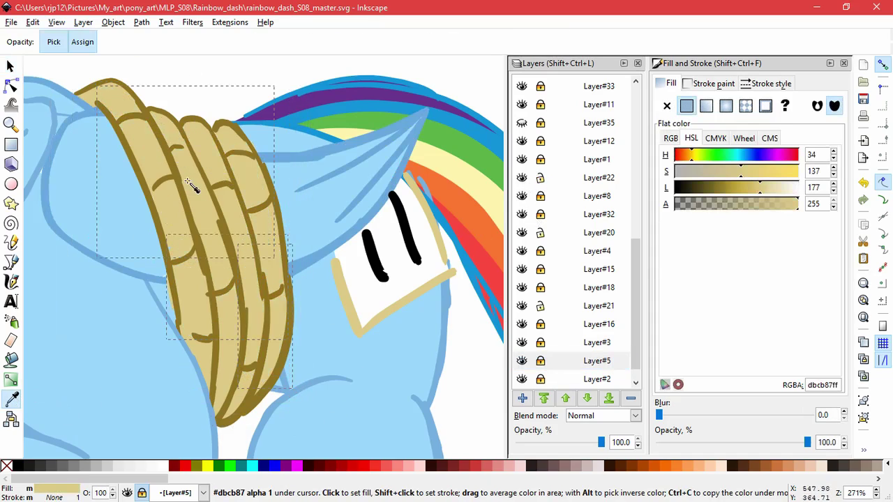
left_click(10, 66)
left_click(156, 75)
scroll(252, 223, "down", 1)
key("5")
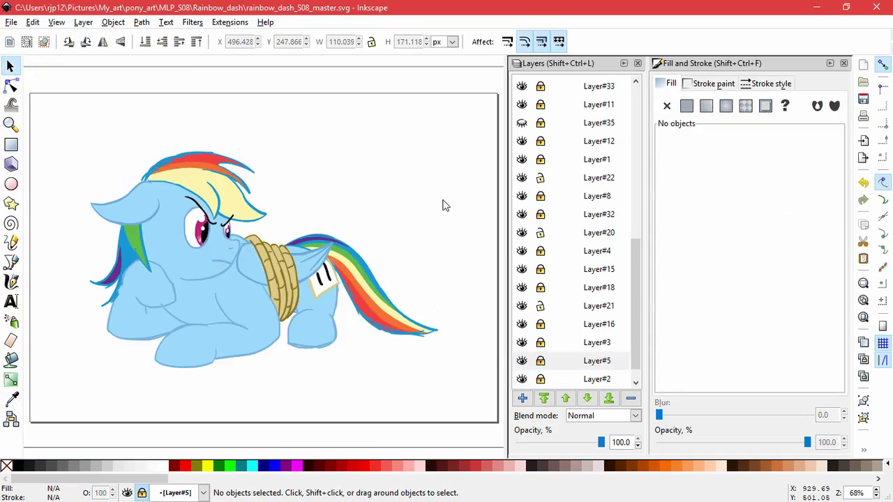